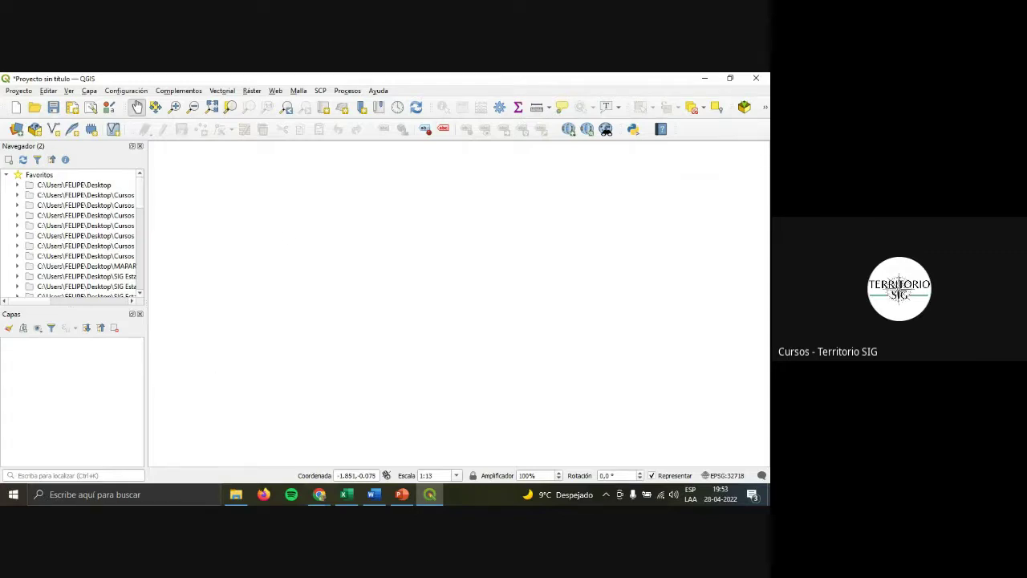
pyautogui.hotkey('alt', 'Tab')
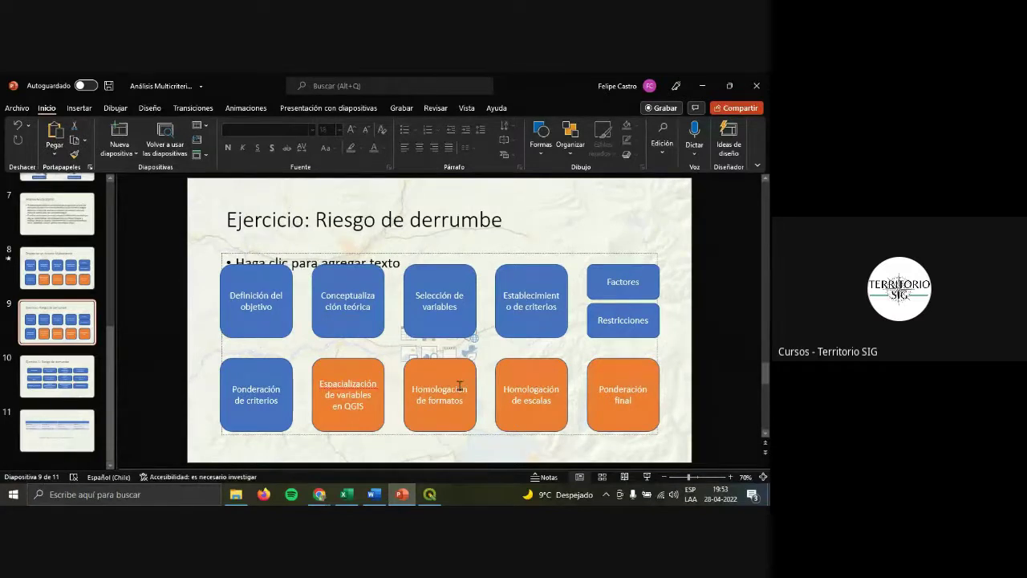
pyautogui.click(703, 85)
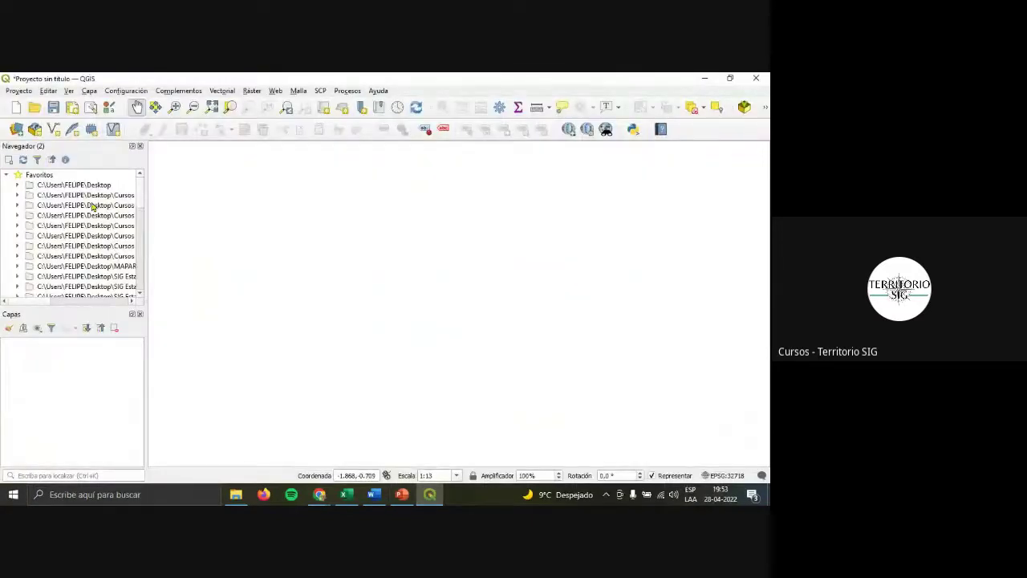
# Open the data source manager for adding a vector layer to the project.
pyautogui.click(95, 91)
pyautogui.moveTo(112, 131)
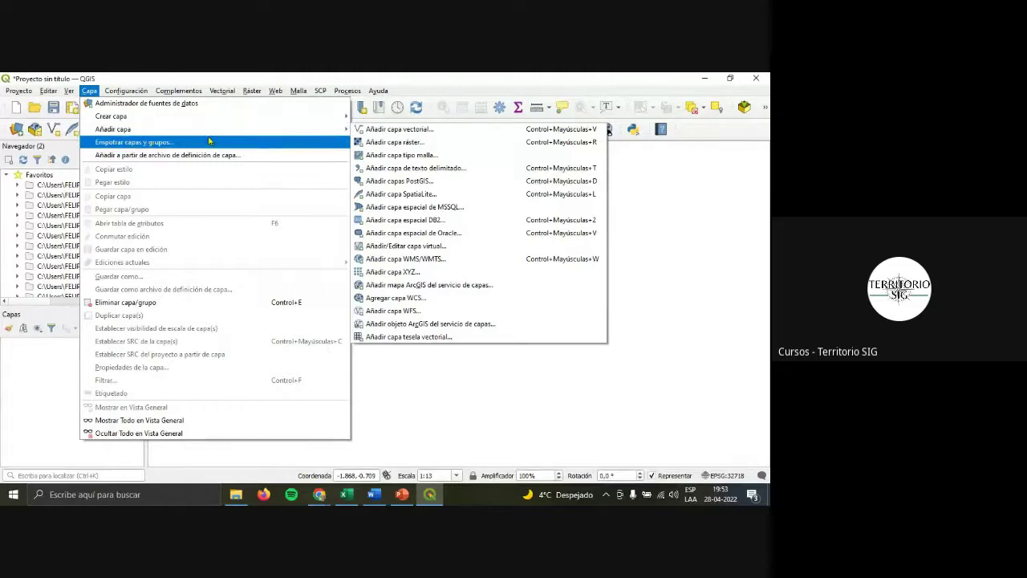
pyautogui.click(408, 131)
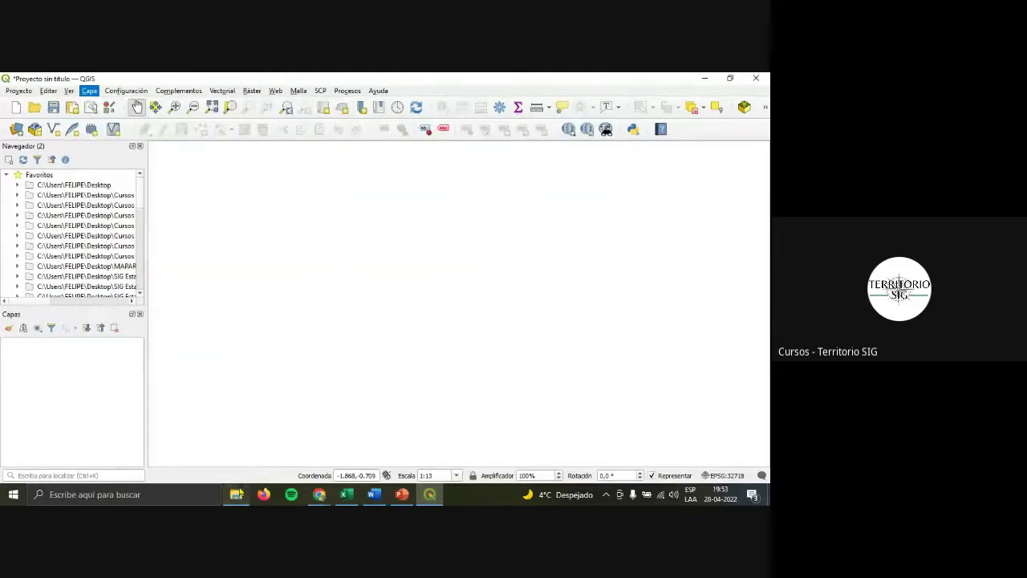
# Switch to File Explorer and review the shapefile components and the DEM file in the "Riesgos naturales con EMC" folder.
pyautogui.click(236, 495)
pyautogui.doubleClick(184, 206)
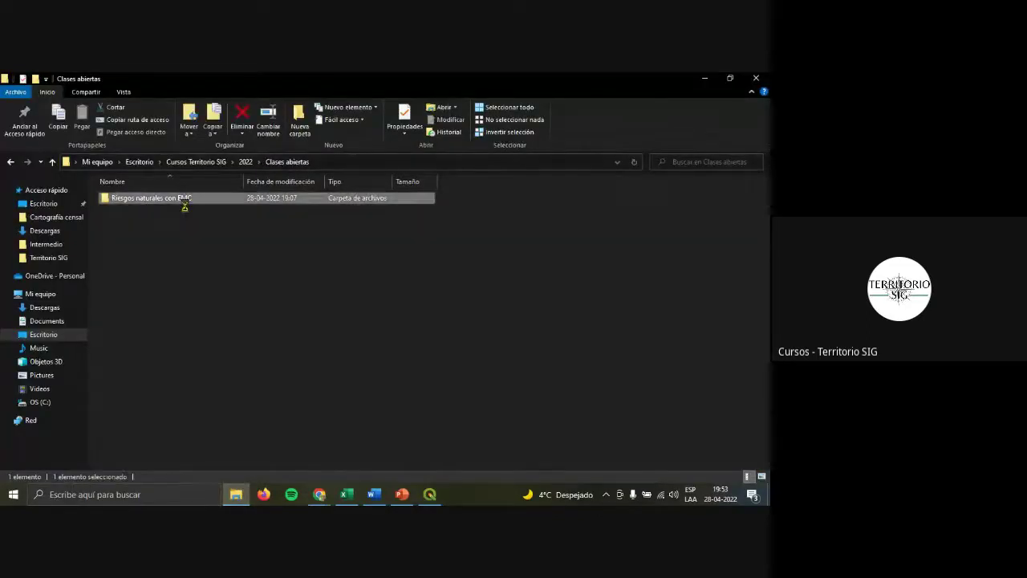
pyautogui.moveTo(230, 308); pyautogui.dragTo(147, 213)
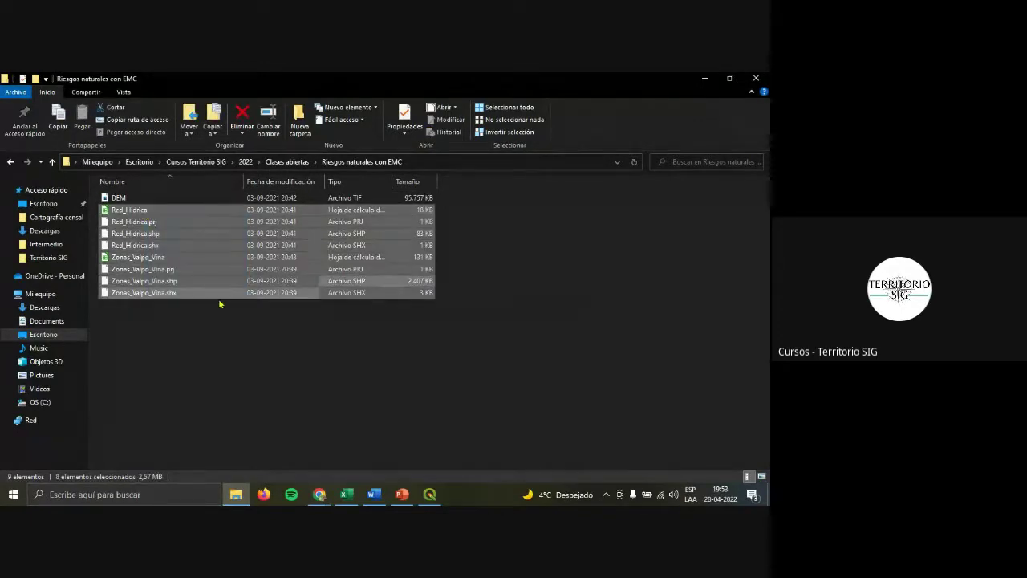
pyautogui.click(140, 198)
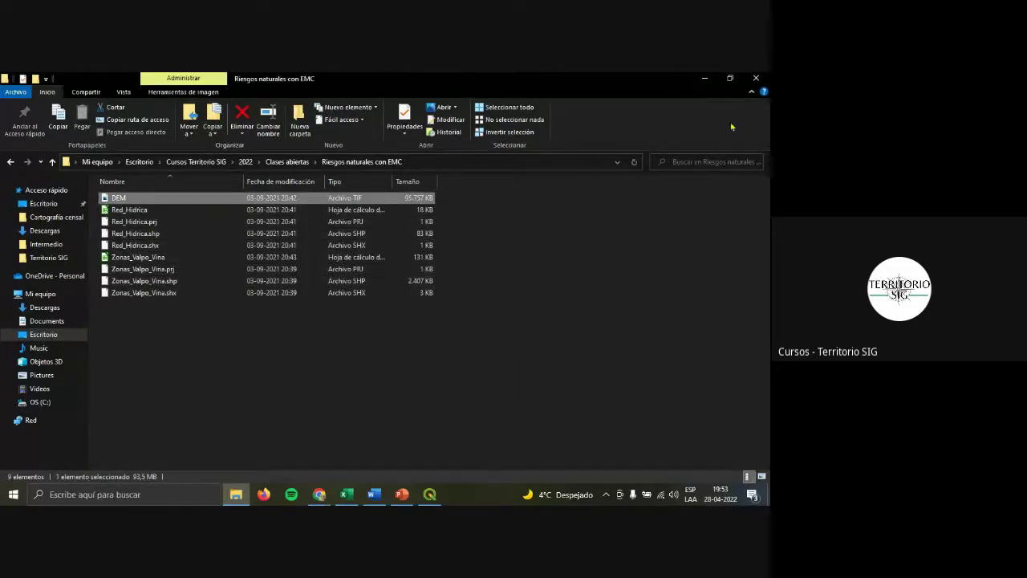
pyautogui.click(704, 80)
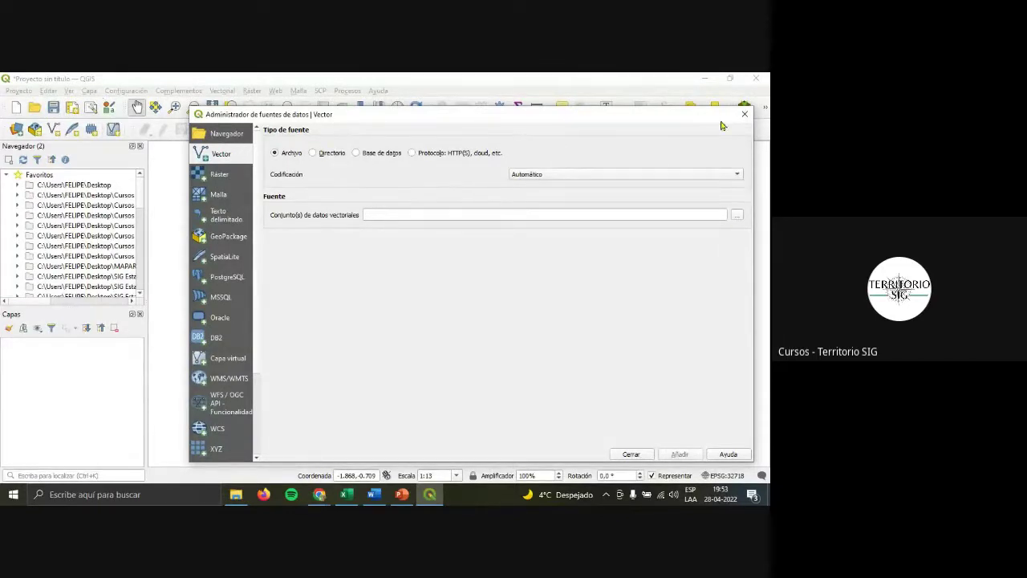
# Add the vector layer Red_Hidrica.shp from Escritorio > Cursos Territorio SIG > 2022 > Clases abiertas > Riesgos naturales con EMC in QGIS.
pyautogui.click(737, 218)
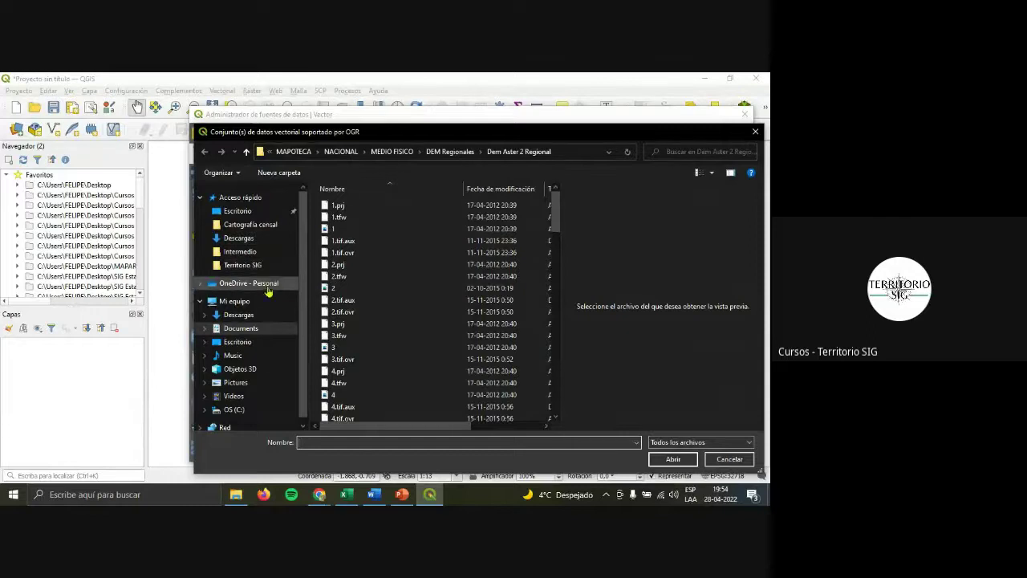
pyautogui.click(271, 343)
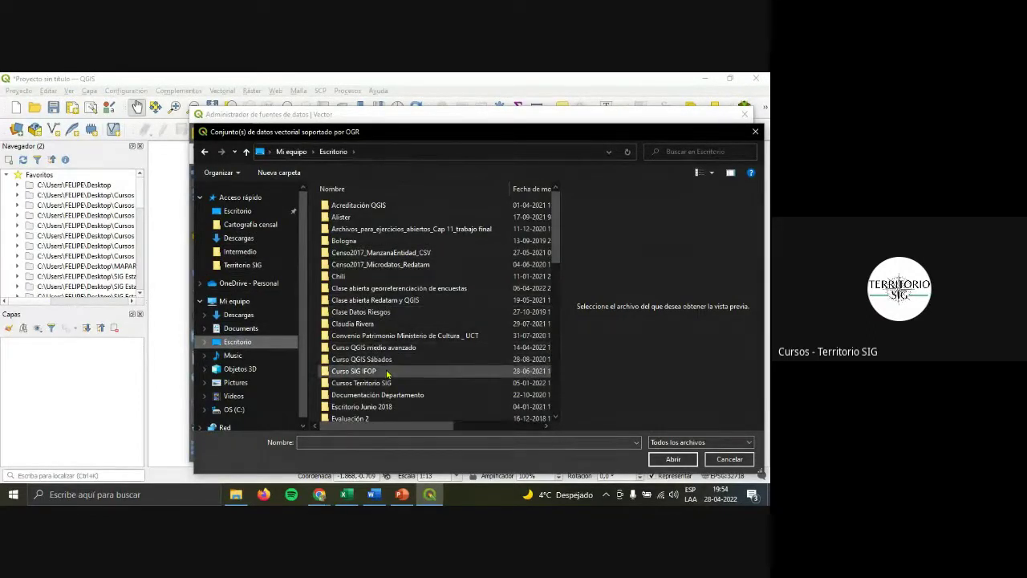
pyautogui.doubleClick(363, 383)
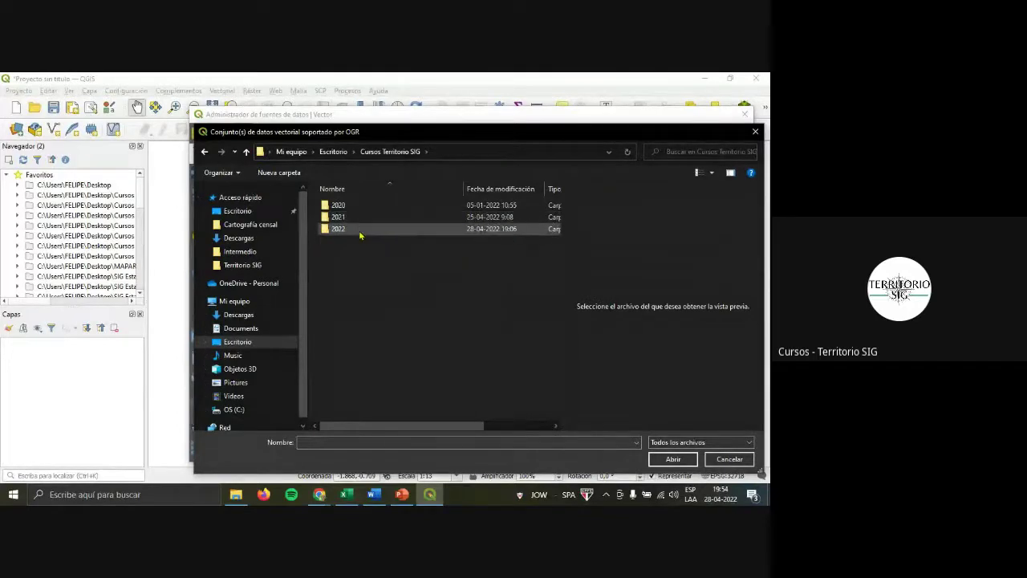
pyautogui.doubleClick(360, 230)
pyautogui.doubleClick(370, 245)
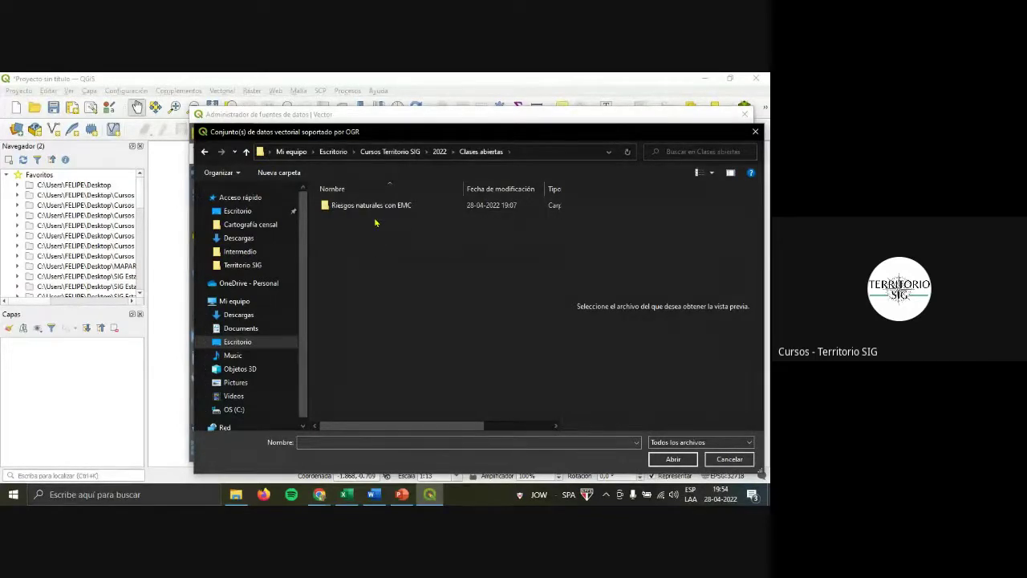
pyautogui.doubleClick(377, 206)
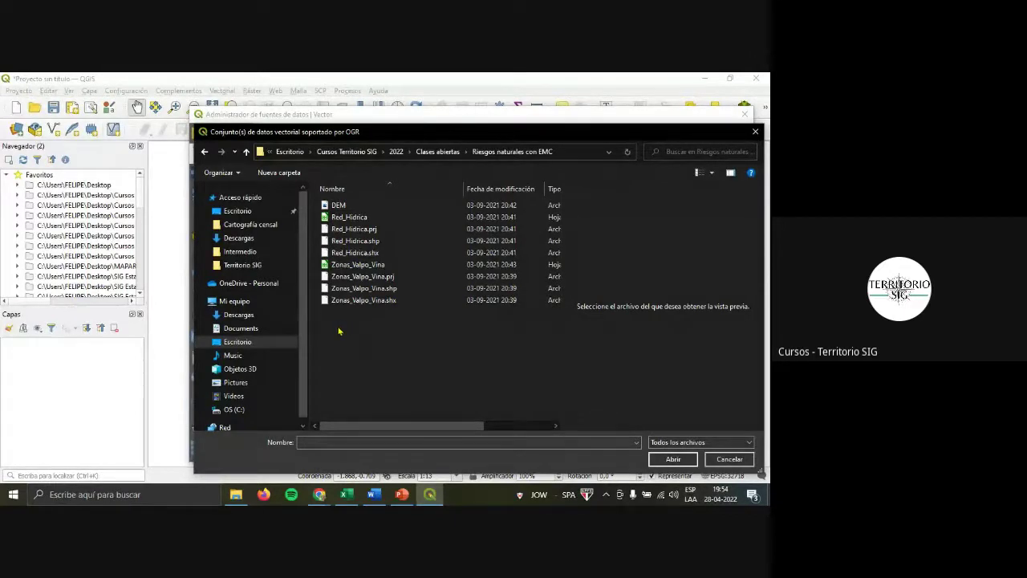
pyautogui.click(391, 243)
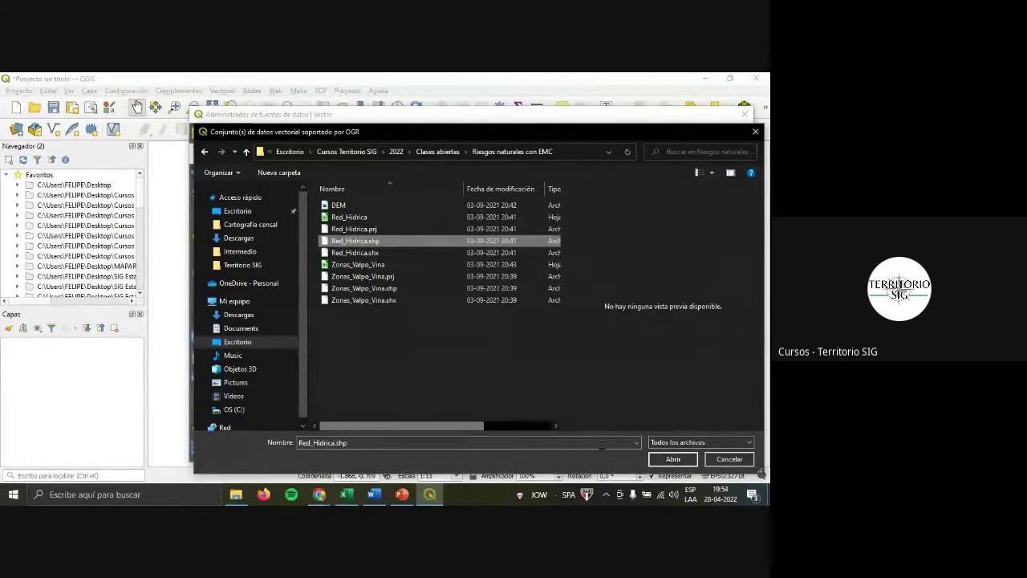
pyautogui.click(688, 464)
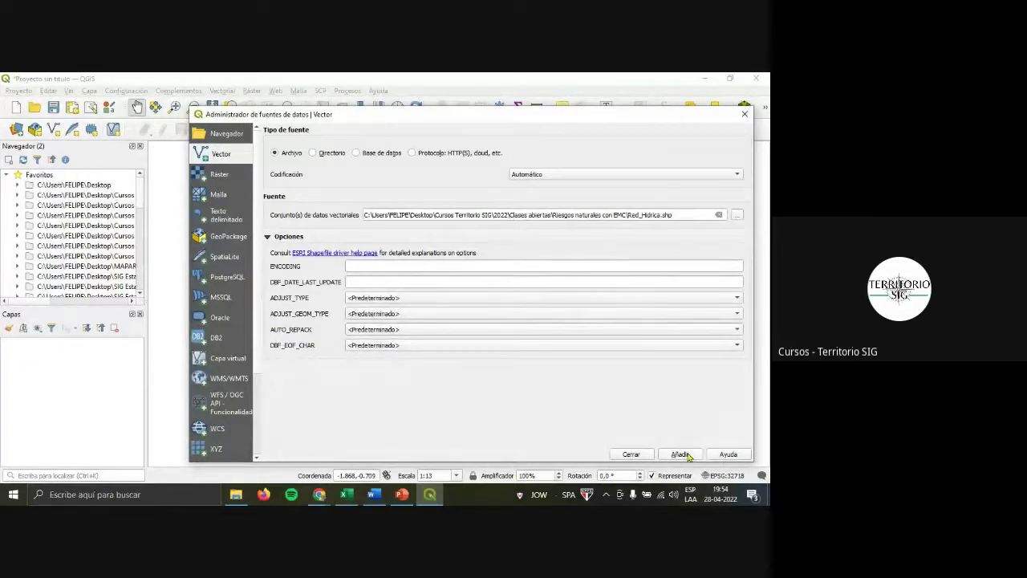
pyautogui.click(679, 455)
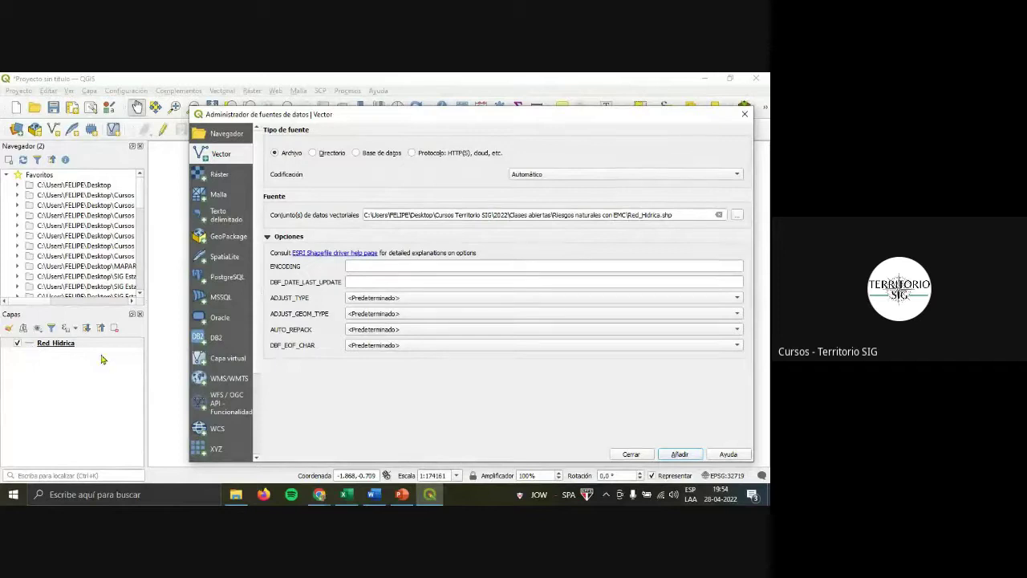
# Add the vector layer Zonas_Valpo_Vina.shp from the same folder and close the data source manager.
pyautogui.click(736, 217)
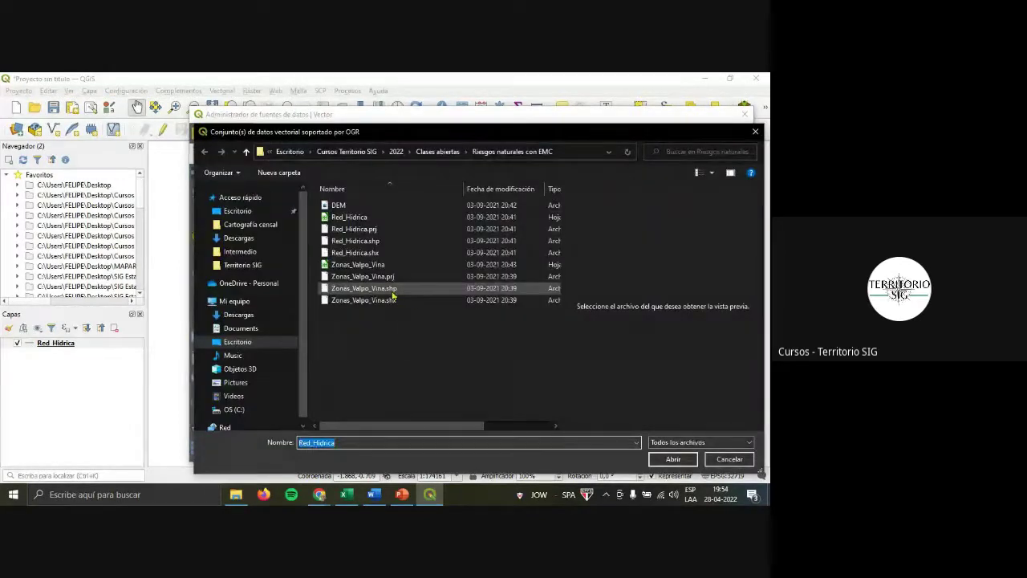
pyautogui.click(377, 291)
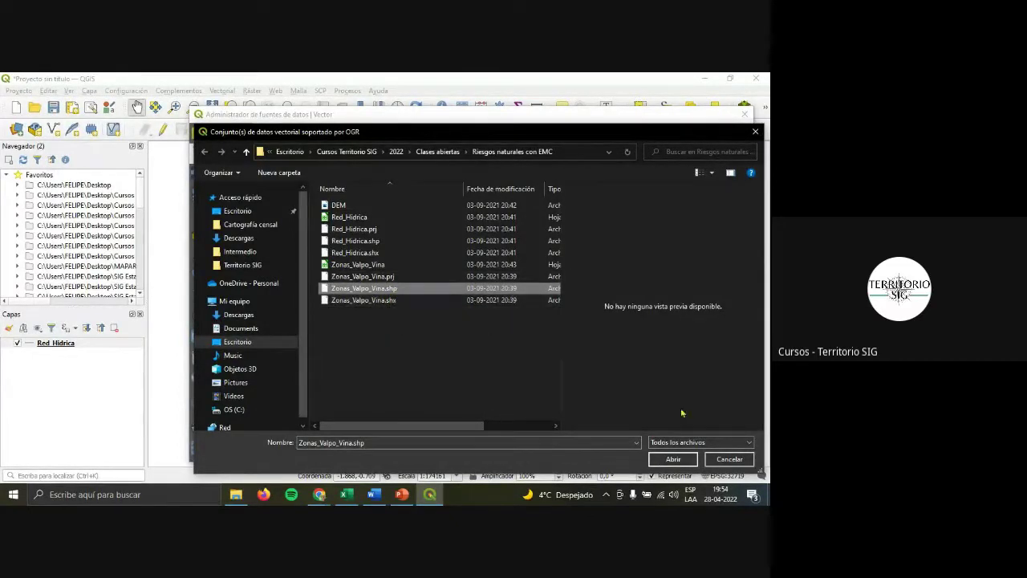
pyautogui.click(673, 458)
pyautogui.click(676, 454)
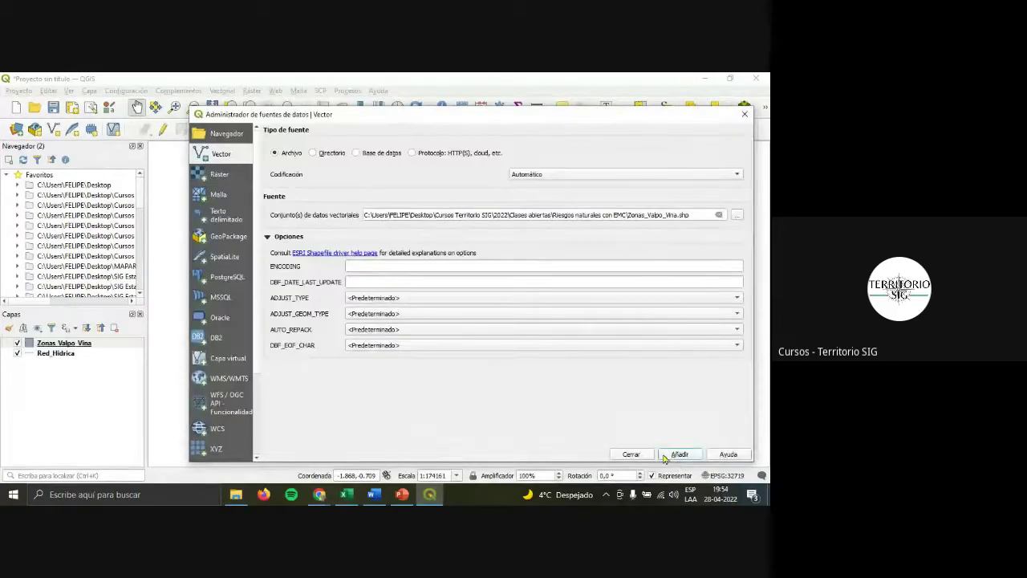
pyautogui.click(632, 454)
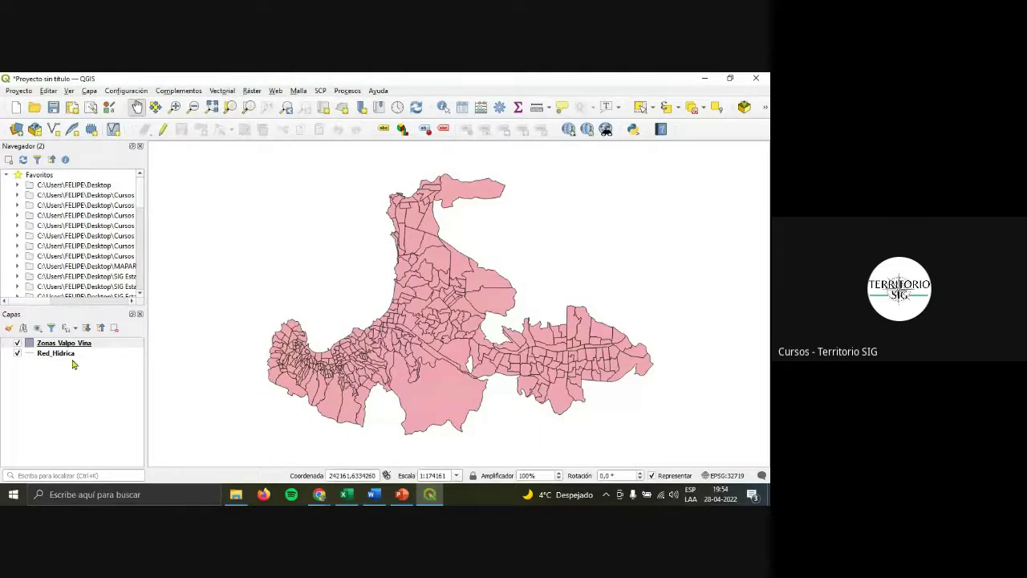
# Place the Zonas_Valpo_Vina layer below Red_Hidrica and switch its visibility off and on to inspect the river network.
pyautogui.moveTo(73, 346); pyautogui.dragTo(69, 385)
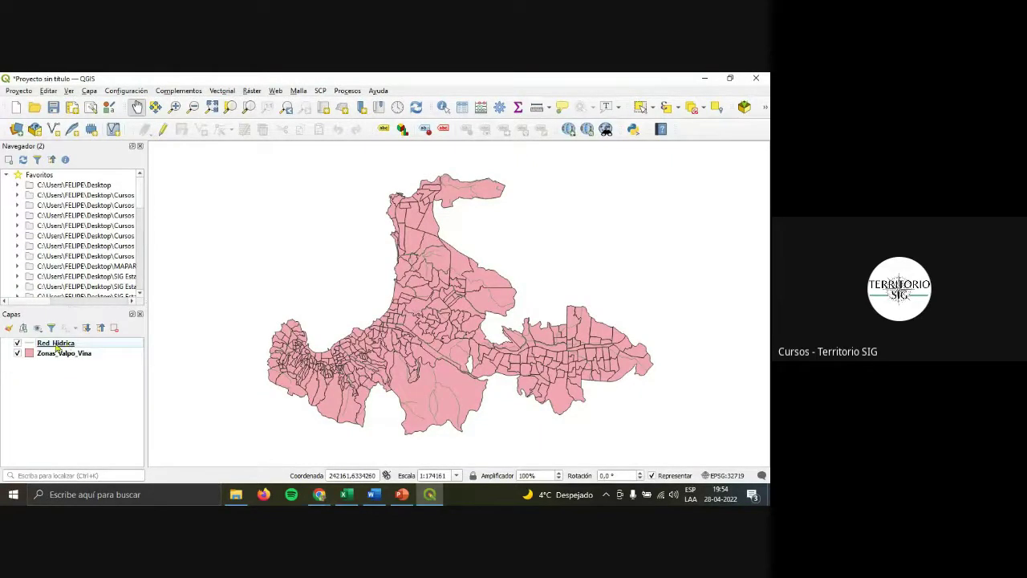
pyautogui.click(17, 354)
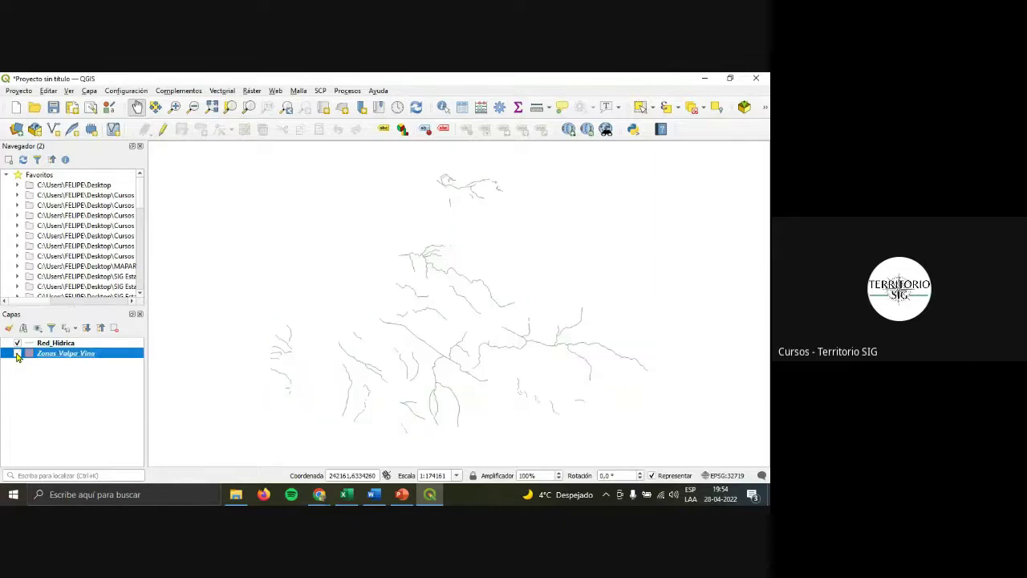
pyautogui.click(17, 354)
pyautogui.click(17, 354)
pyautogui.click(17, 354)
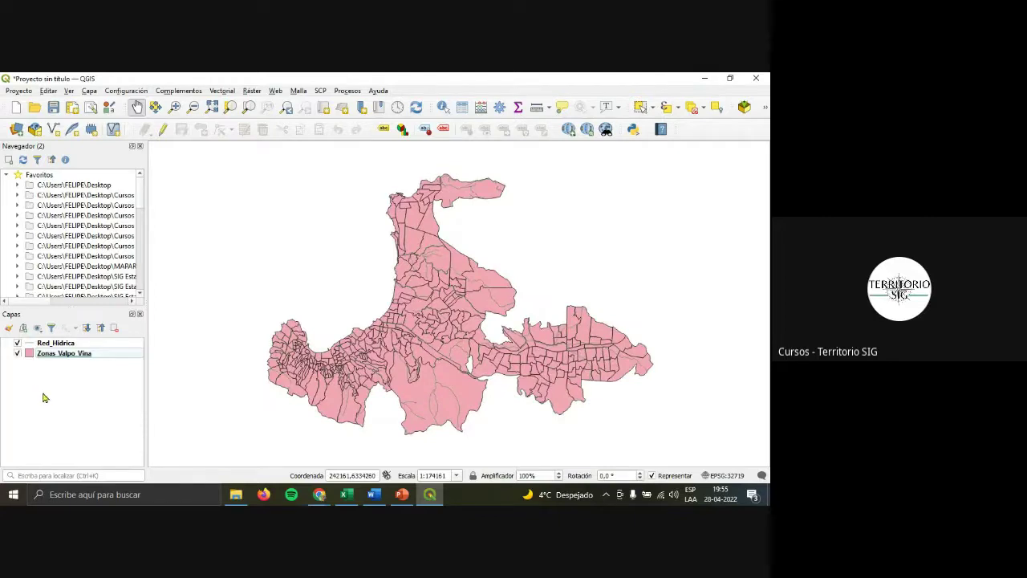
# Add the raster DEM.tif from the "Riesgos naturales con EMC" folder directly above Zonas_Valpo_Vina and close the data source manager.
pyautogui.click(67, 346)
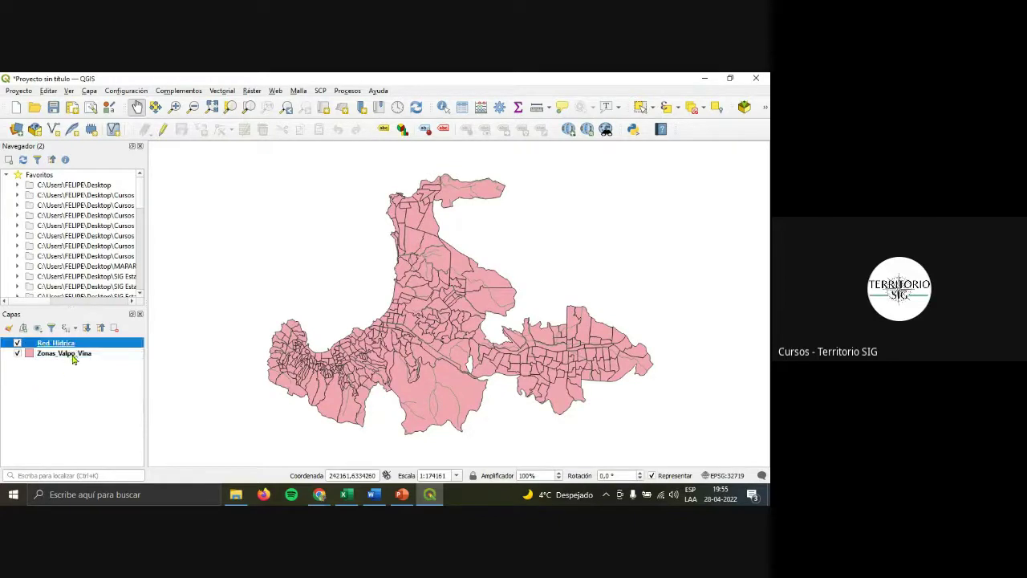
pyautogui.click(74, 356)
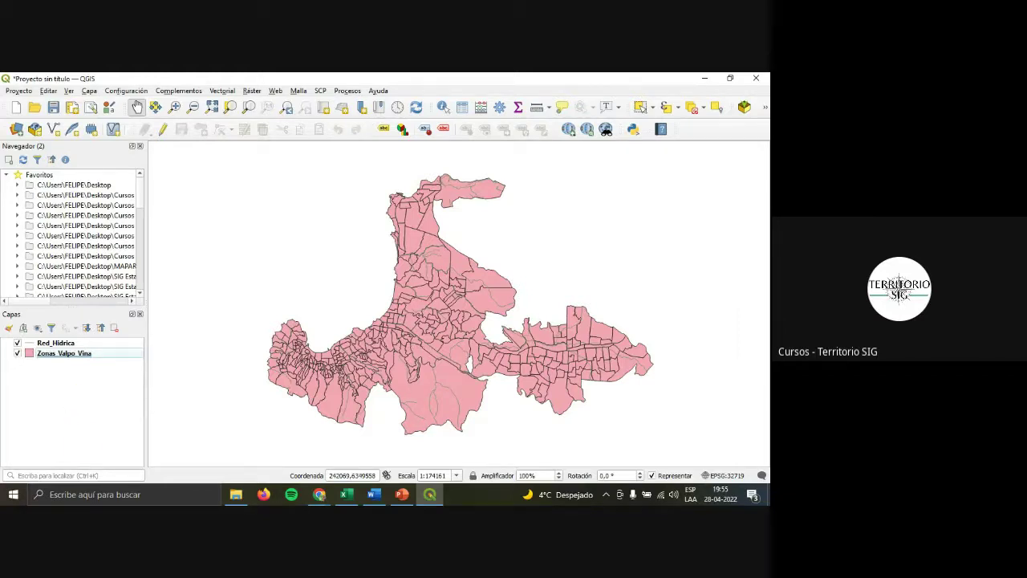
pyautogui.click(89, 90)
pyautogui.moveTo(103, 133)
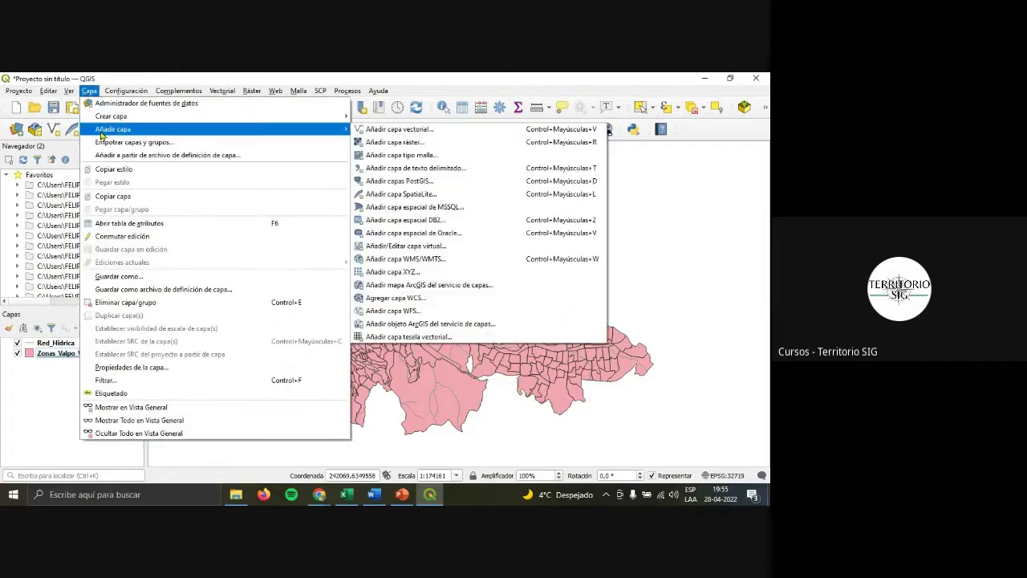
pyautogui.click(438, 145)
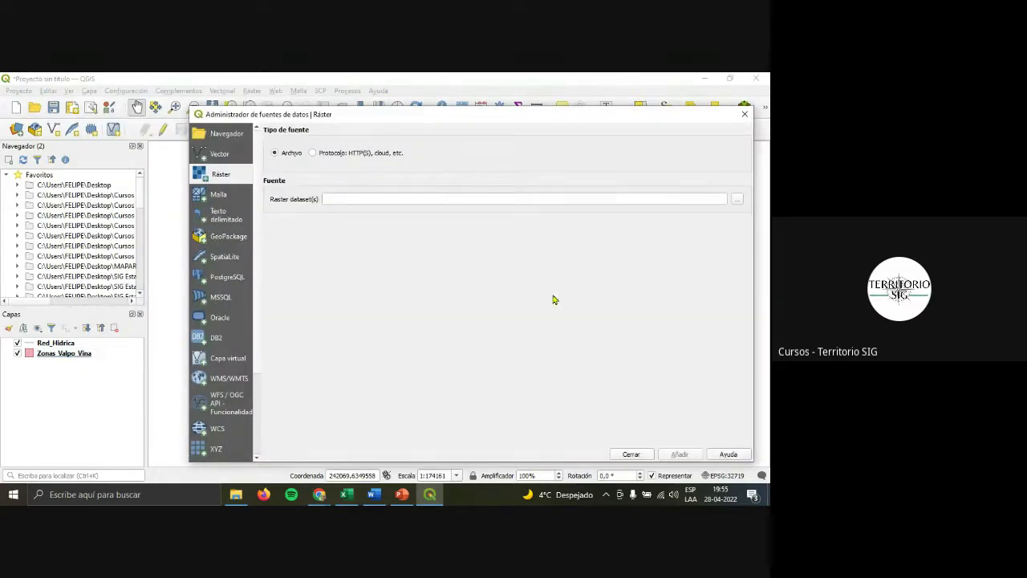
pyautogui.click(739, 201)
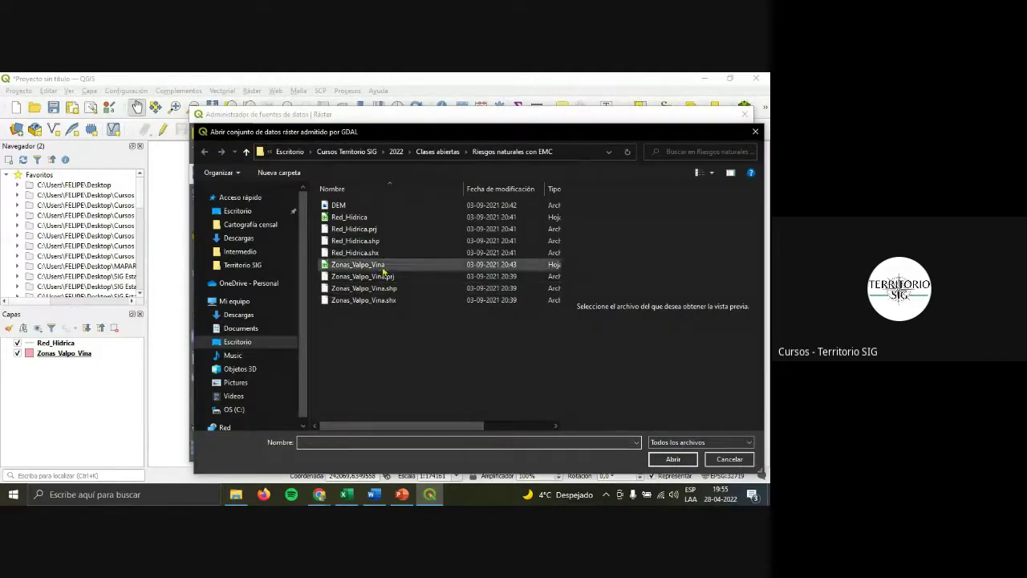
pyautogui.click(365, 206)
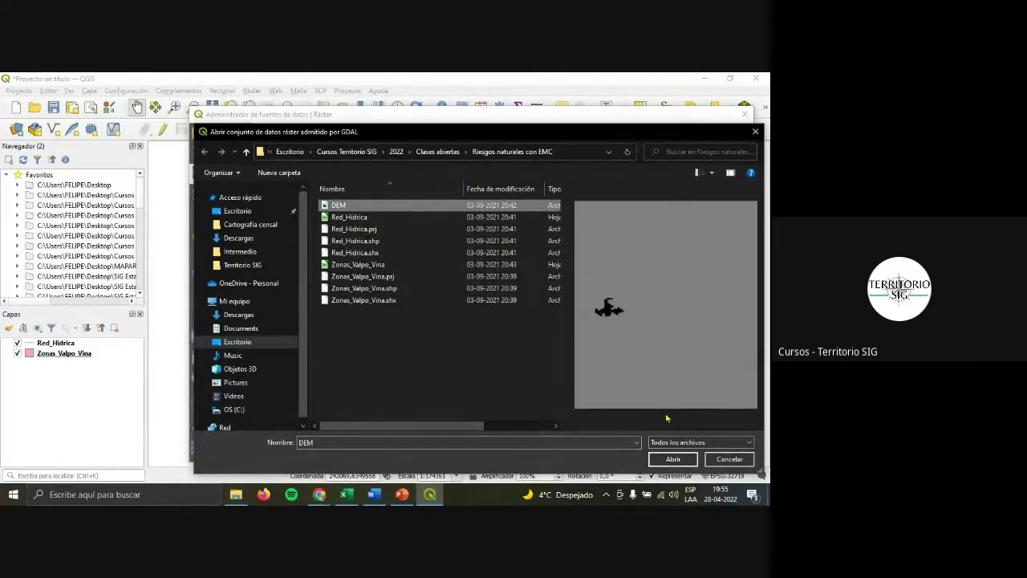
pyautogui.click(672, 459)
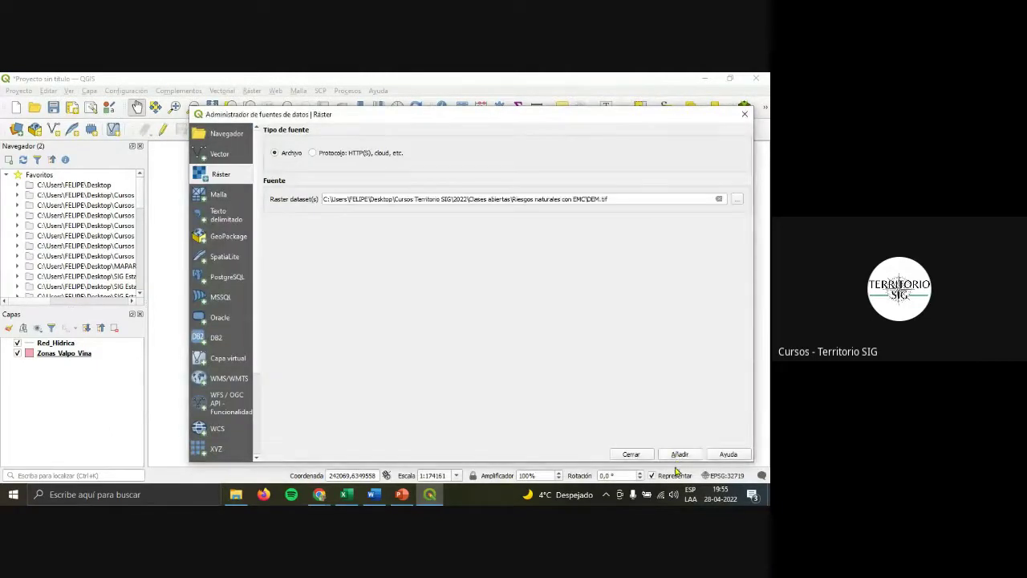
pyautogui.click(680, 455)
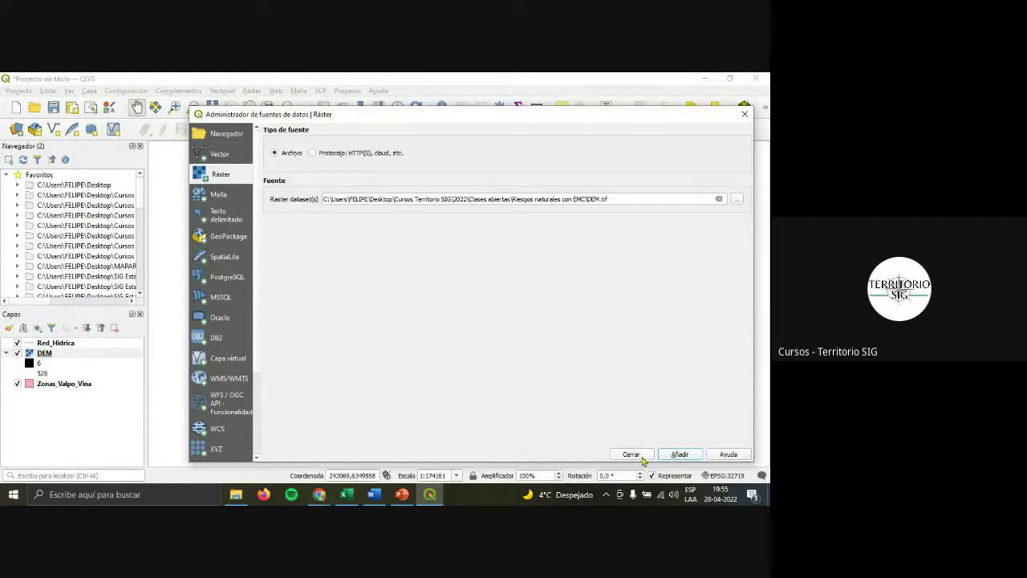
pyautogui.click(642, 454)
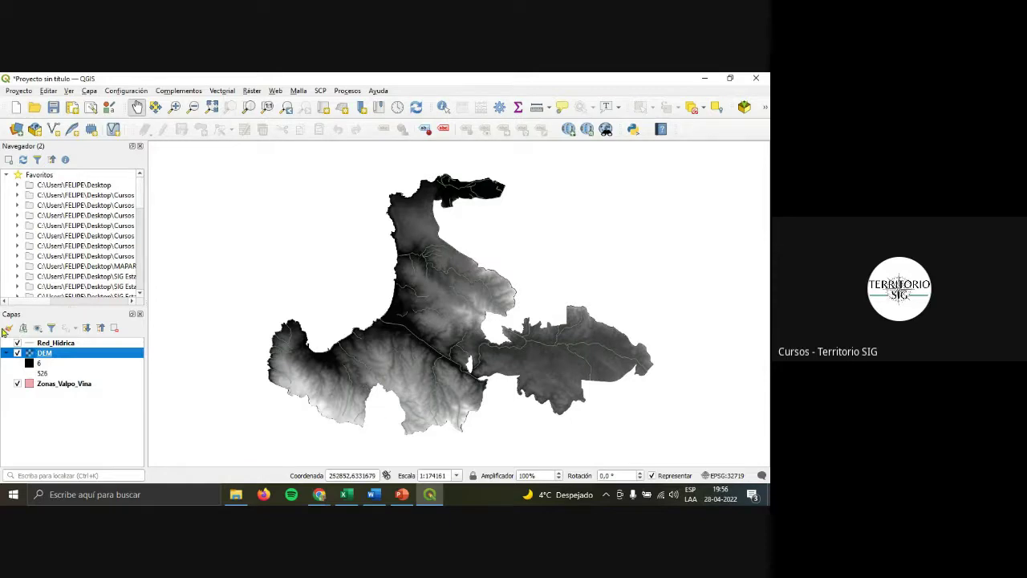
pyautogui.click(32, 345)
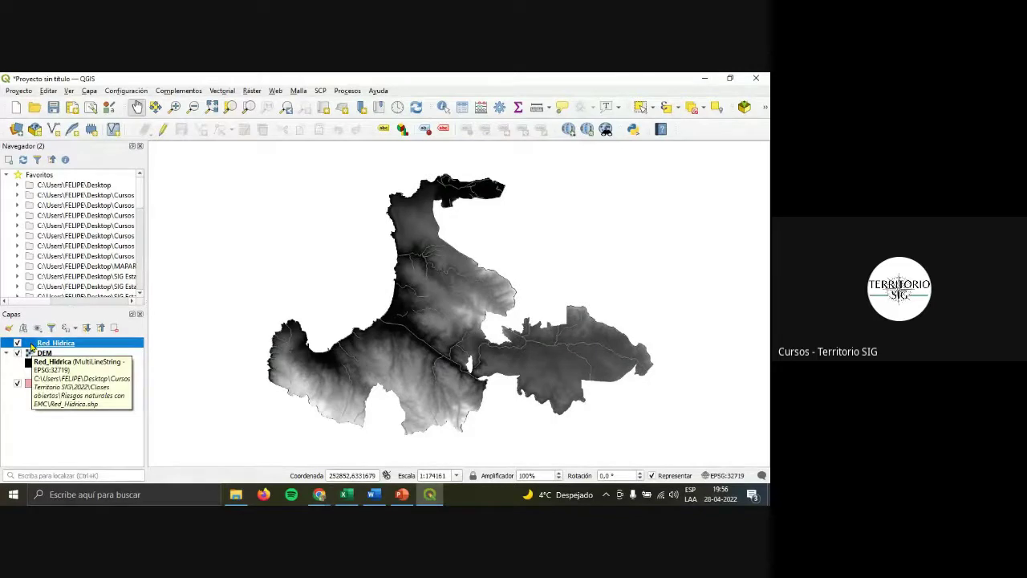
pyautogui.click(44, 355)
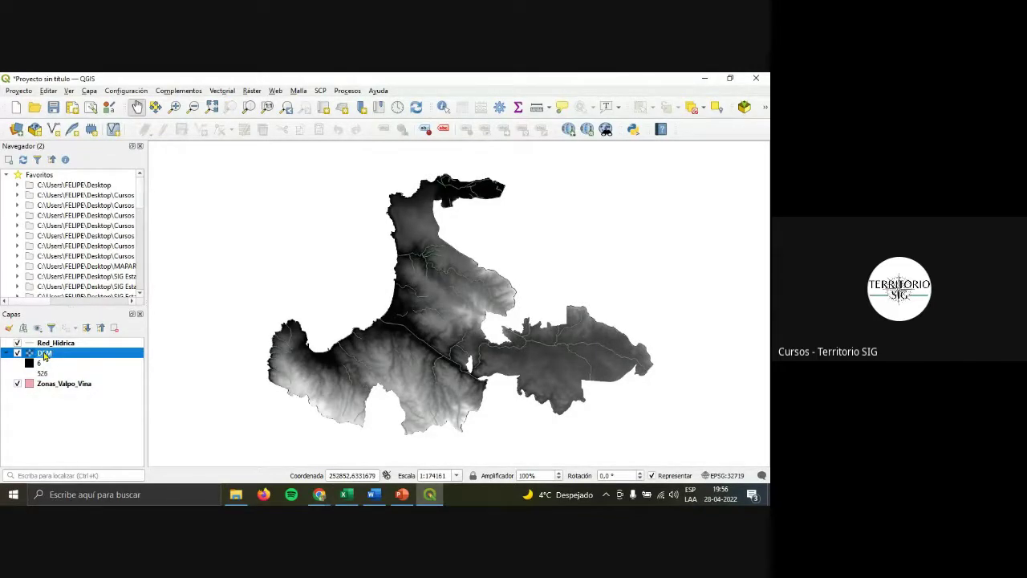
pyautogui.click(80, 388)
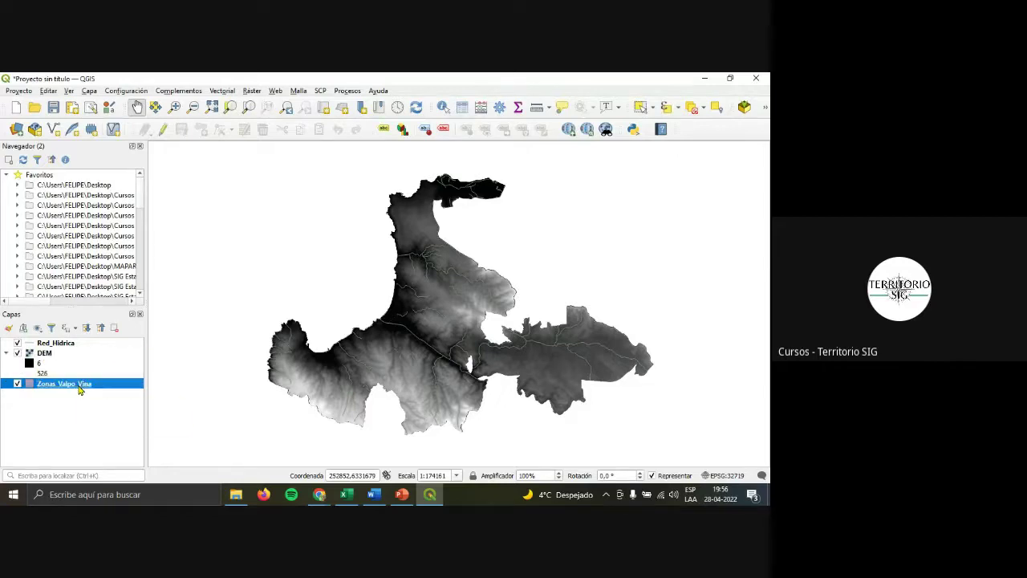
# Review the population, household and dwelling fields in the Zonas_Valpo_Vina attribute table and close it.
pyautogui.rightClick(80, 388)
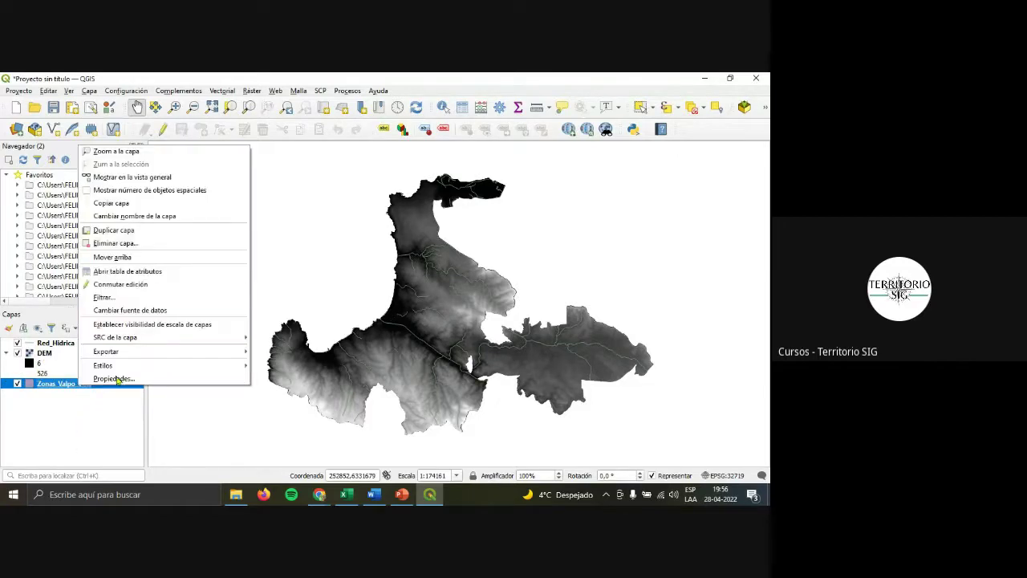
pyautogui.click(148, 273)
pyautogui.moveTo(201, 434); pyautogui.dragTo(426, 434)
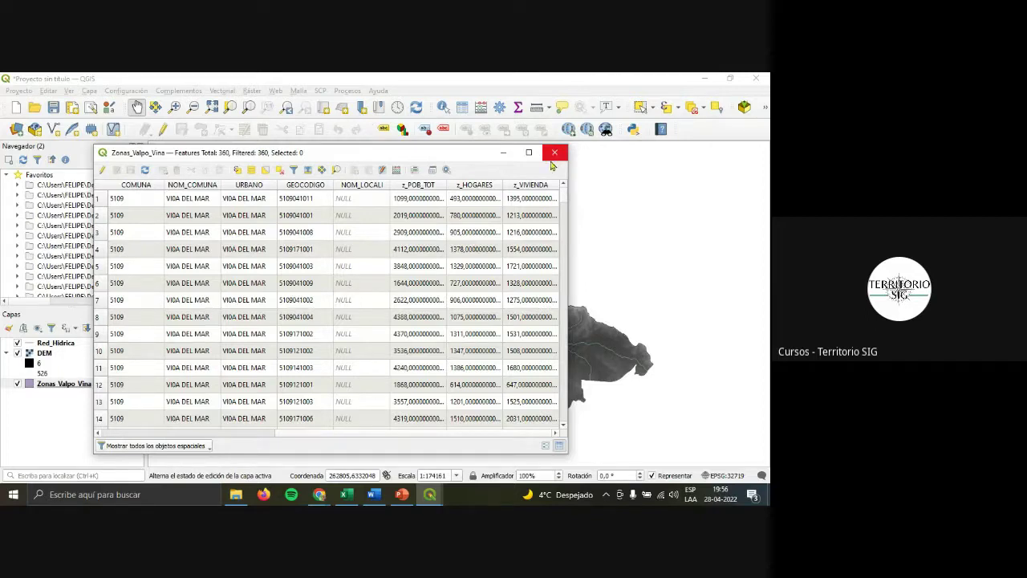
pyautogui.click(553, 162)
pyautogui.click(111, 410)
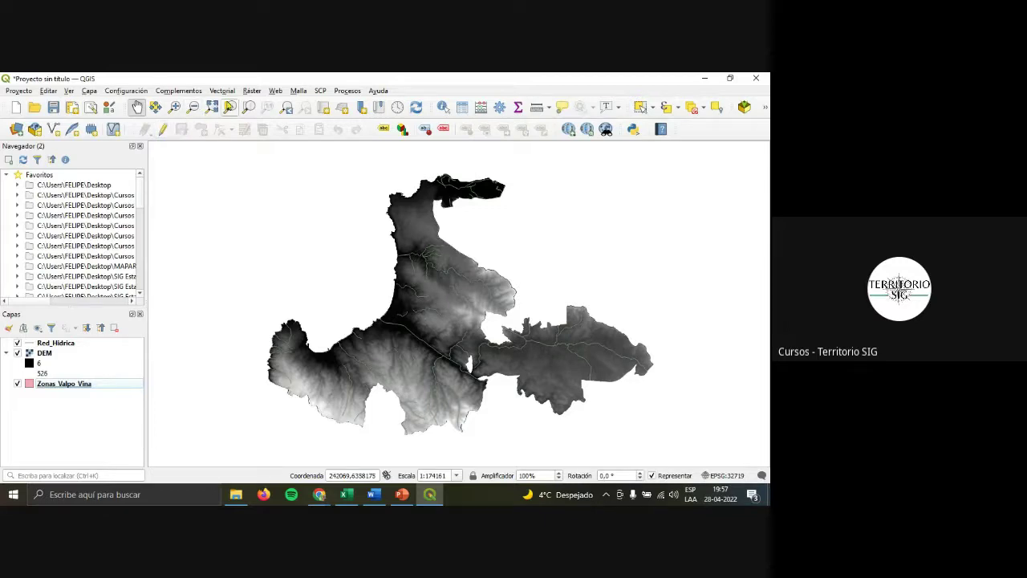
# Set up the raster slope analysis (Pendiente) with DEM as the input layer, band 1, and the slope expressed in degrees.
pyautogui.click(248, 91)
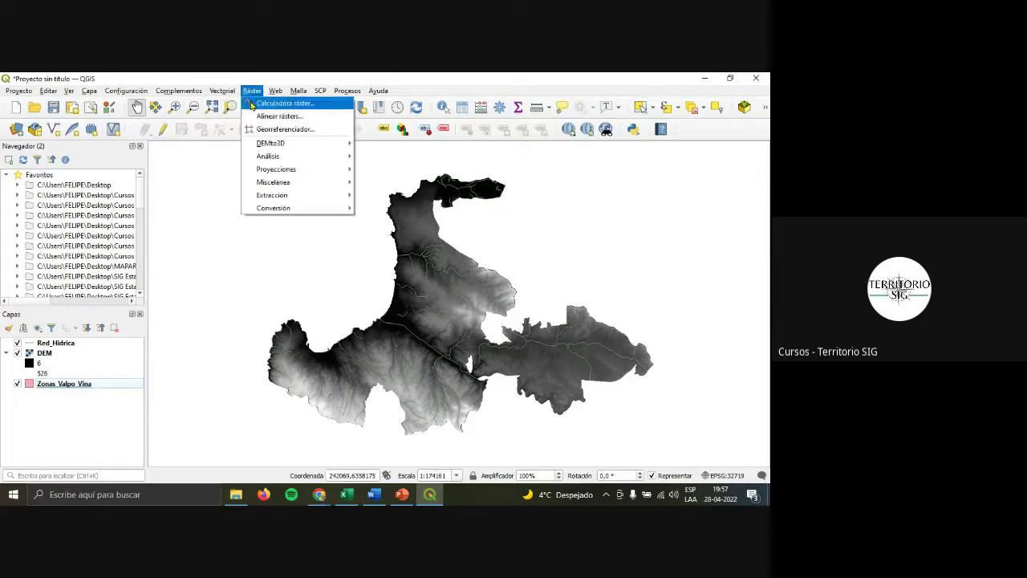
pyautogui.moveTo(271, 145)
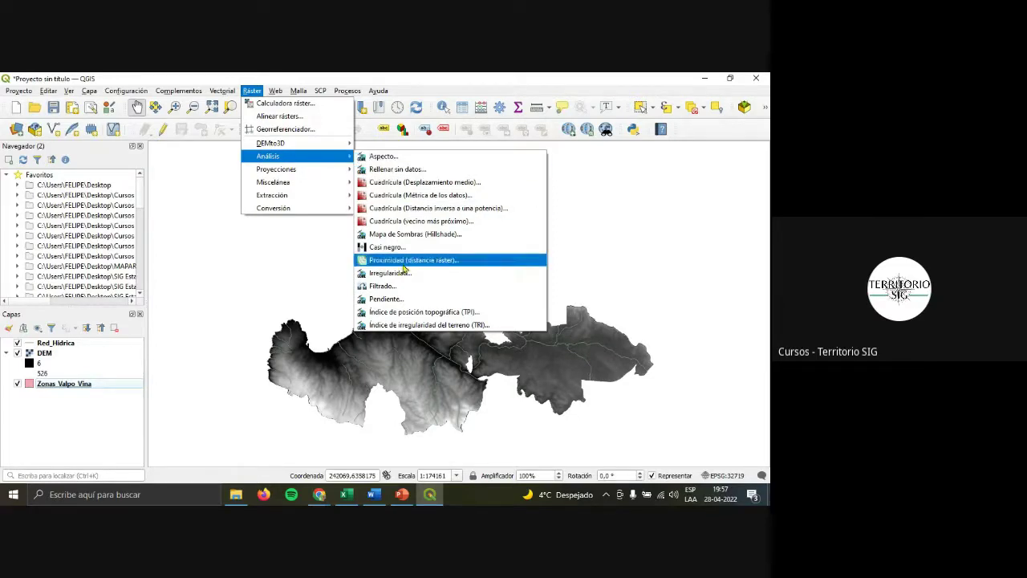
pyautogui.click(505, 301)
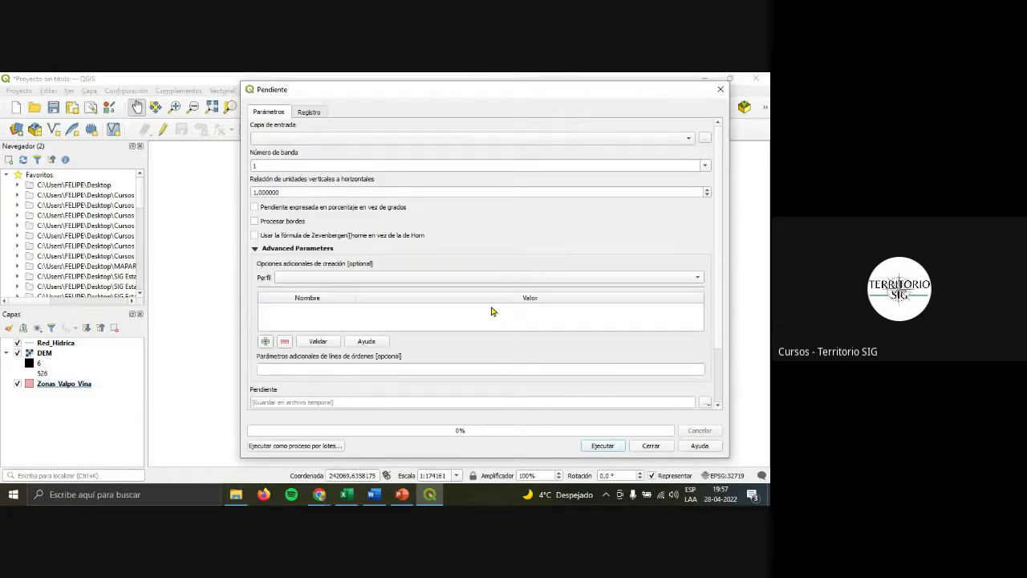
pyautogui.scroll(-1, 317, 141)
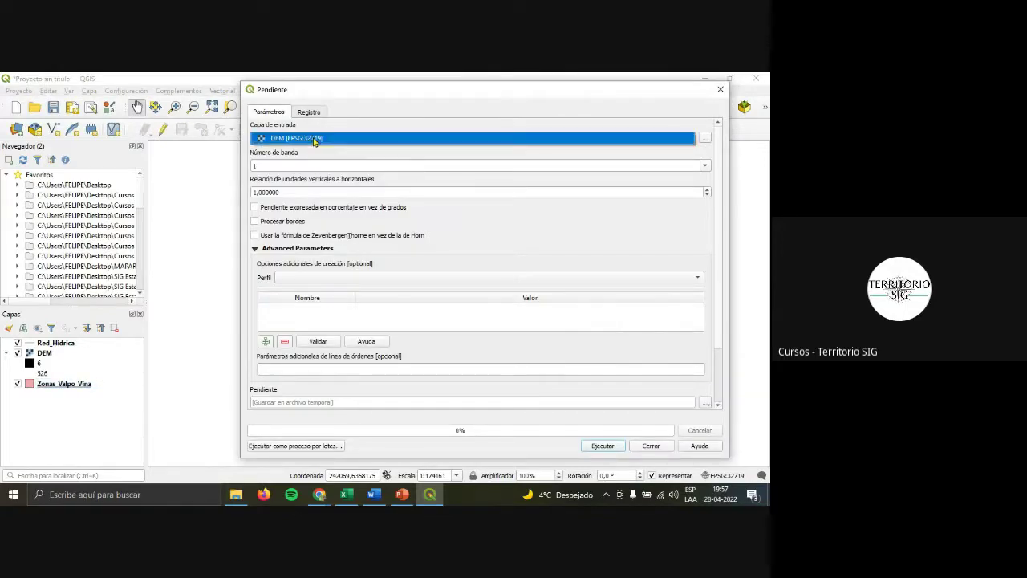
pyautogui.click(333, 142)
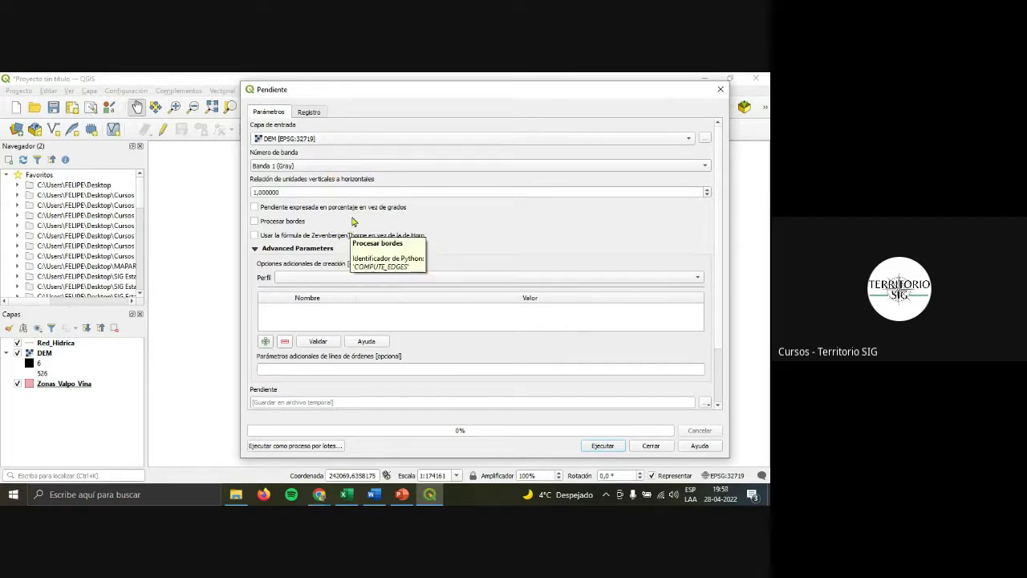
pyautogui.click(351, 208)
pyautogui.click(319, 208)
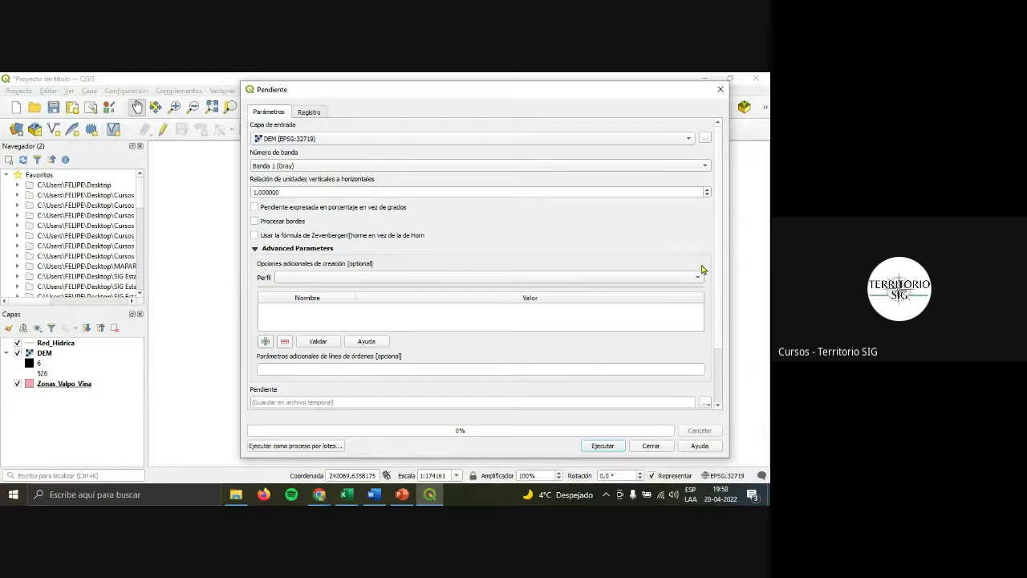
# Run the slope calculation with a temporary file as output and close the tool.
pyautogui.moveTo(719, 282); pyautogui.dragTo(726, 394)
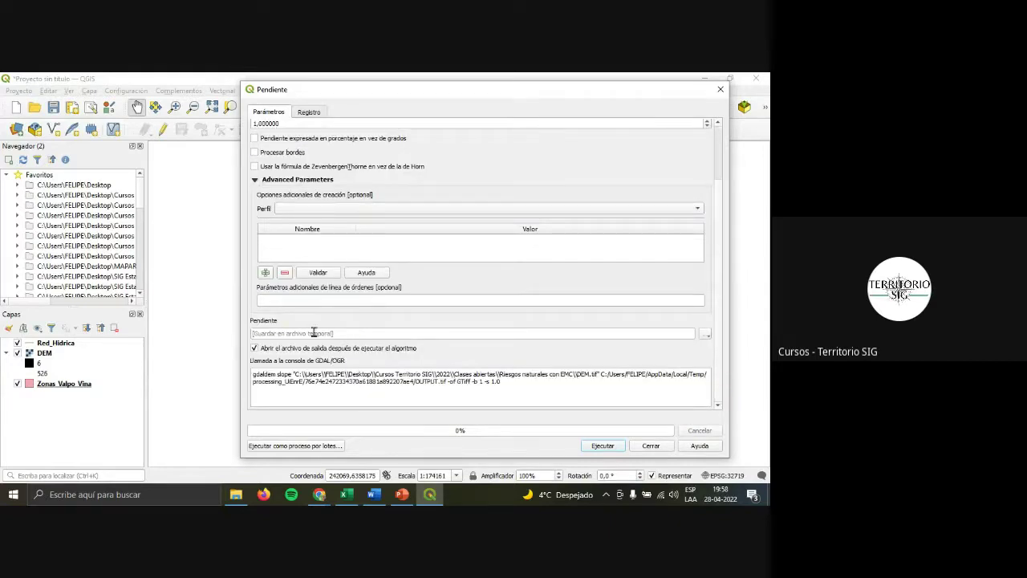
pyautogui.click(310, 333)
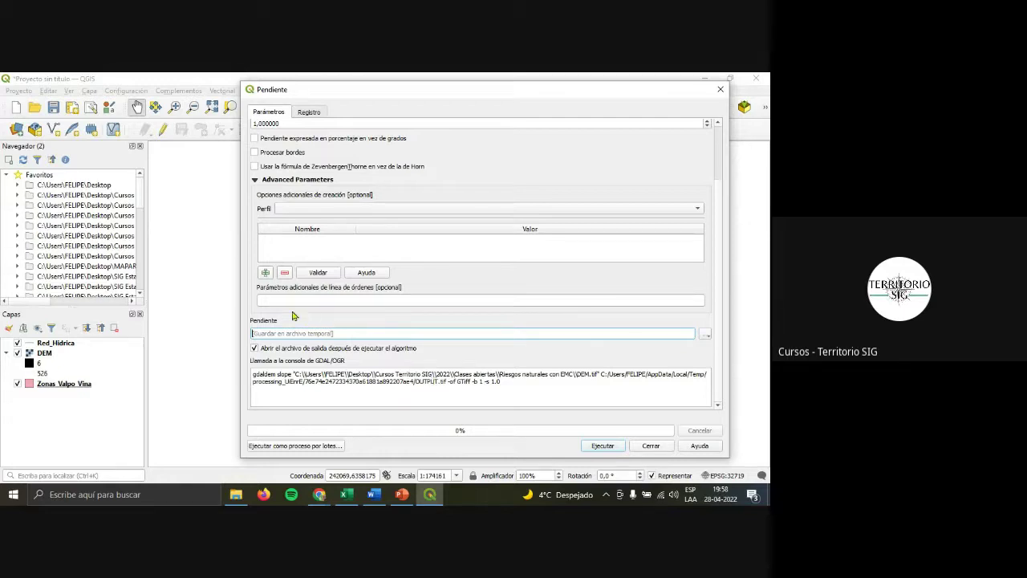
pyautogui.click(603, 446)
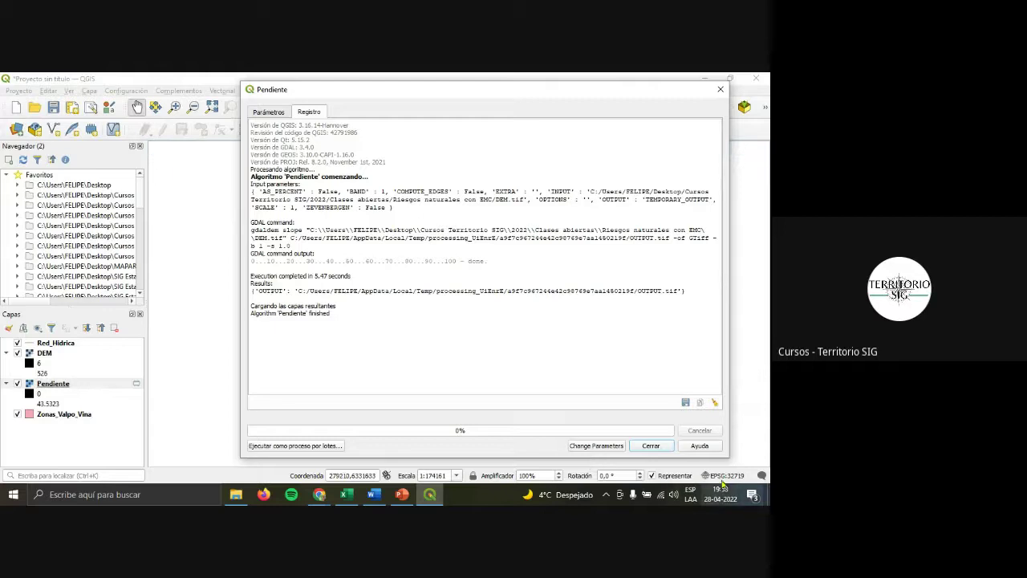
pyautogui.click(663, 447)
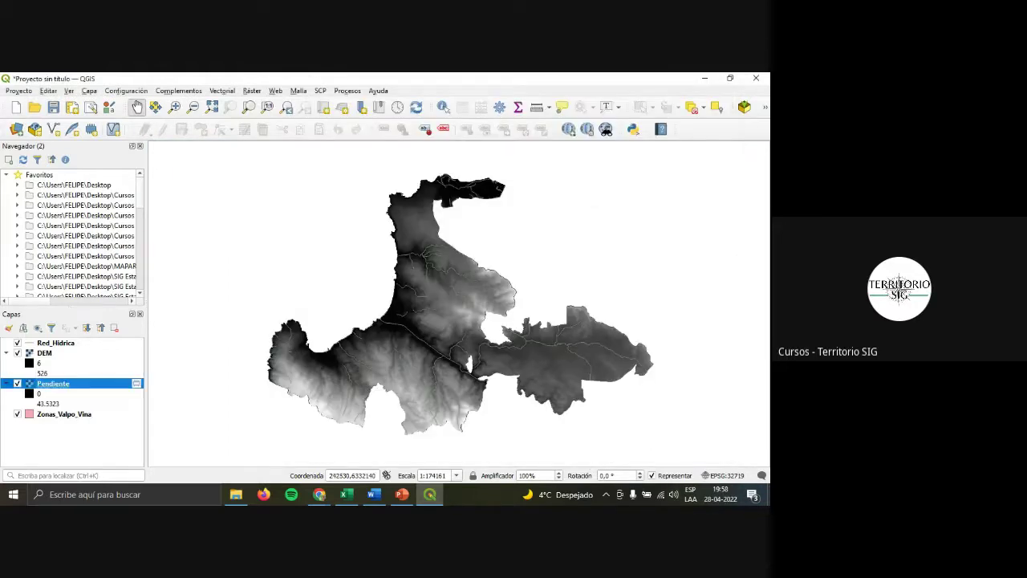
# Hide the DEM layer and inspect the Pendiente raster up close, including the southwestern coastal area.
pyautogui.click(17, 353)
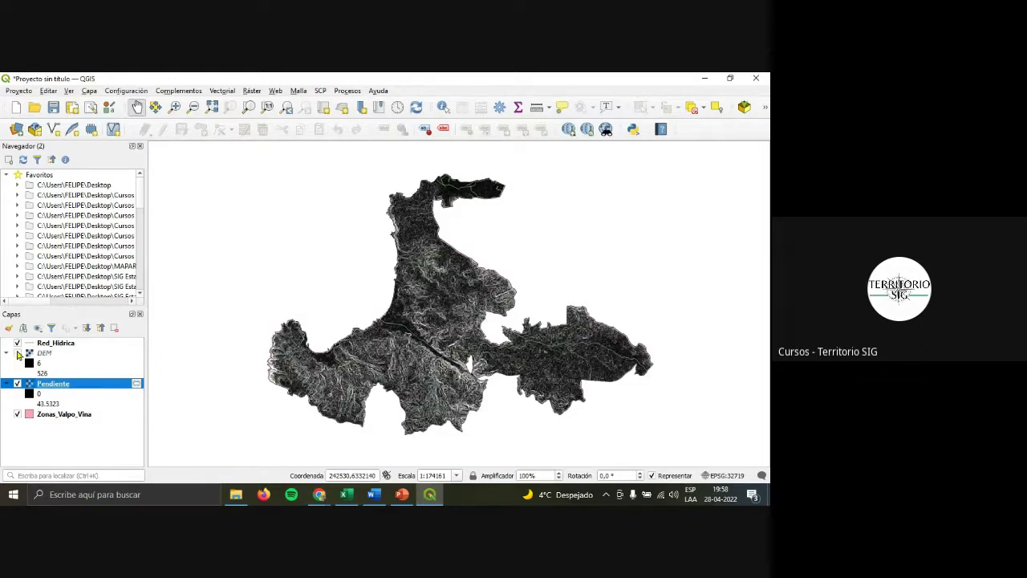
pyautogui.scroll(2, 456, 229)
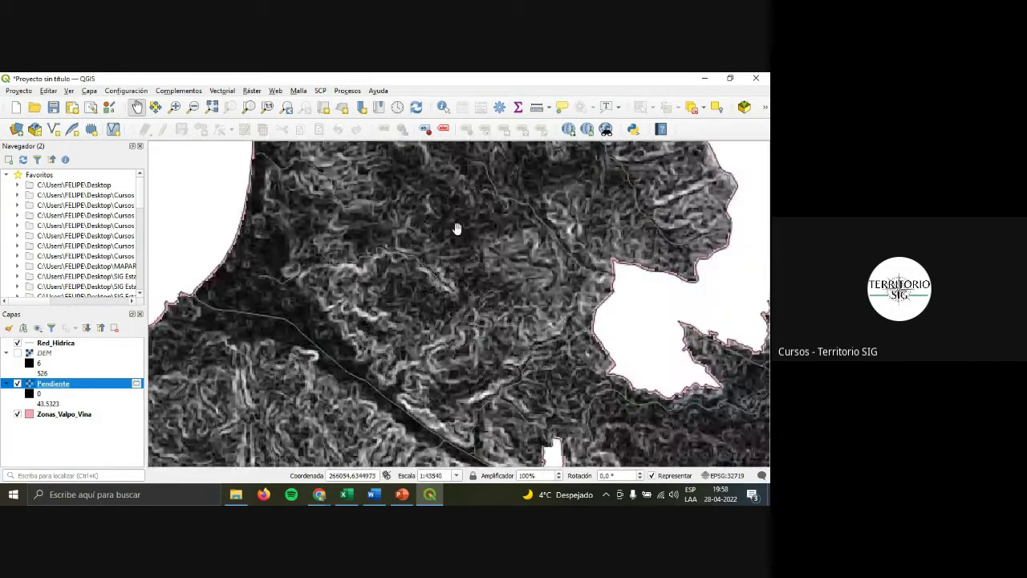
pyautogui.scroll(-2, 351, 298)
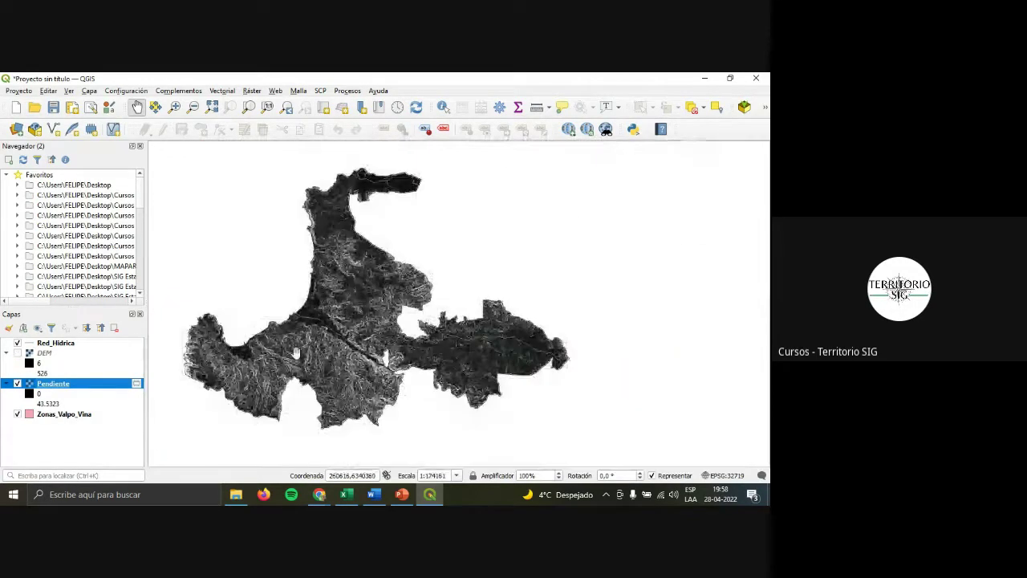
pyautogui.scroll(1, 299, 351)
pyautogui.moveTo(279, 366); pyautogui.dragTo(293, 360)
pyautogui.scroll(1, 341, 318)
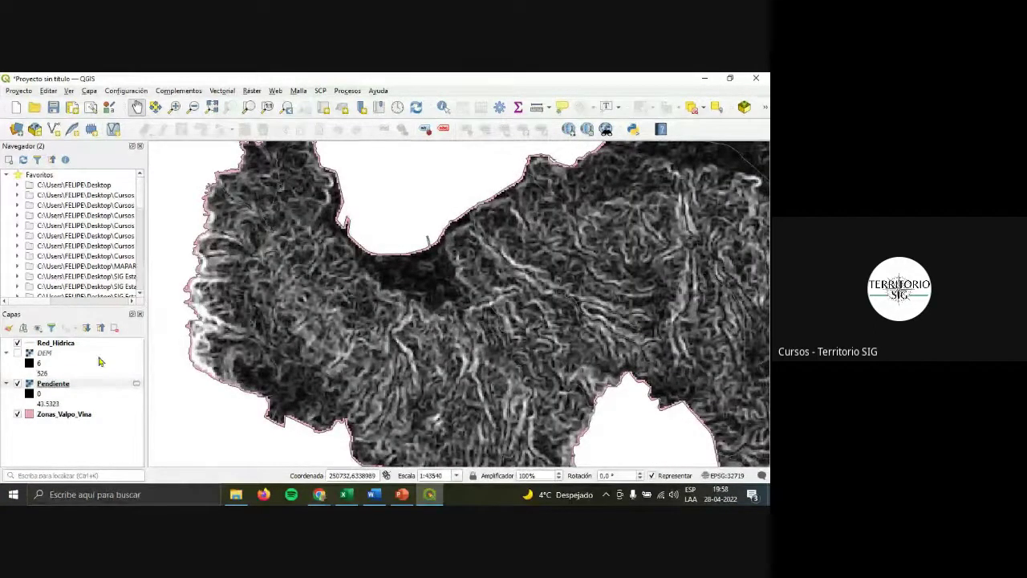
# Compare the DEM with the Pendiente raster by showing and hiding the DEM, and dismiss the account sign-in prompt.
pyautogui.click(17, 353)
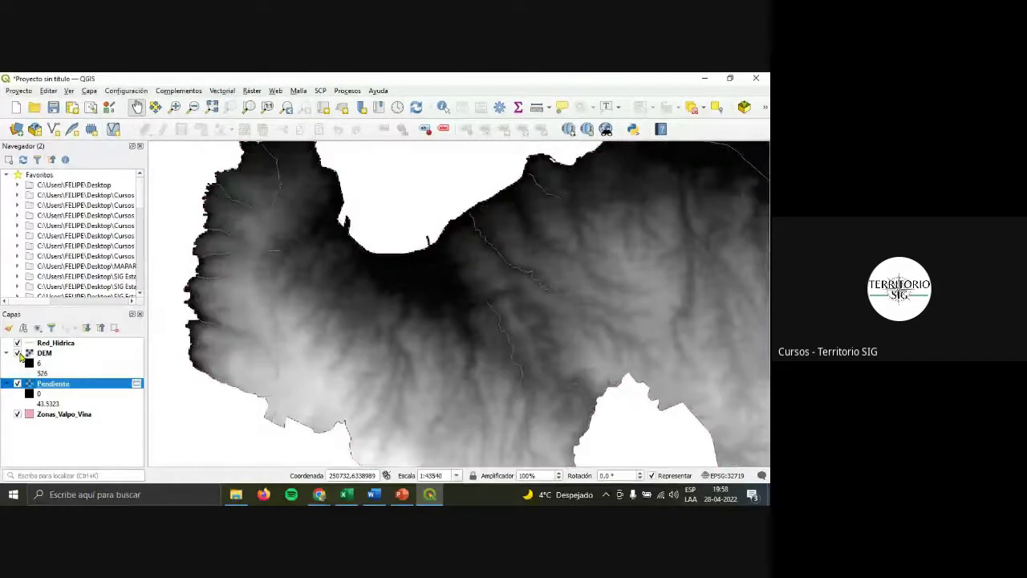
pyautogui.click(18, 353)
pyautogui.scroll(-2, 298, 332)
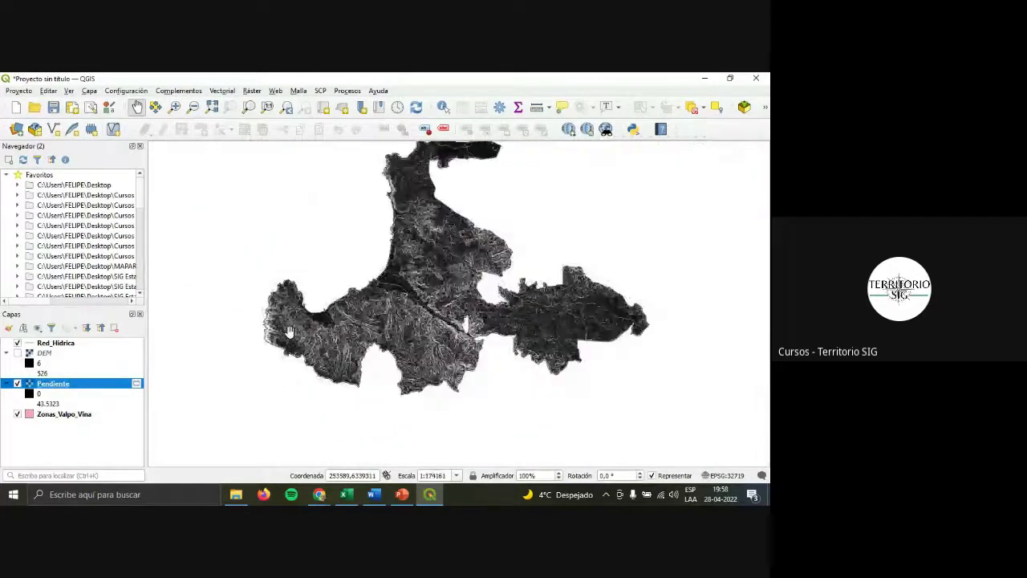
pyautogui.click(371, 268)
pyautogui.moveTo(371, 267); pyautogui.dragTo(389, 343)
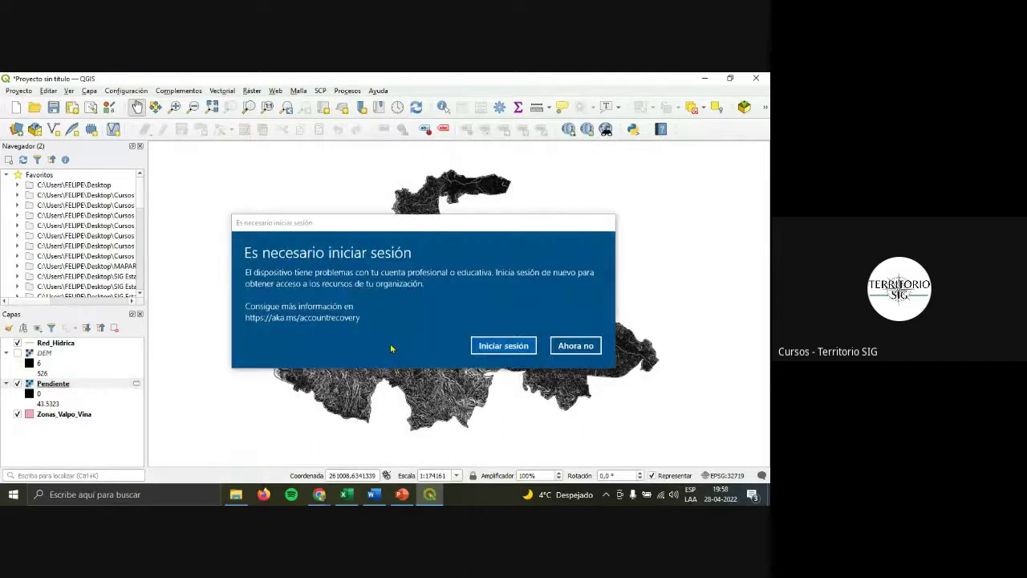
pyautogui.click(584, 350)
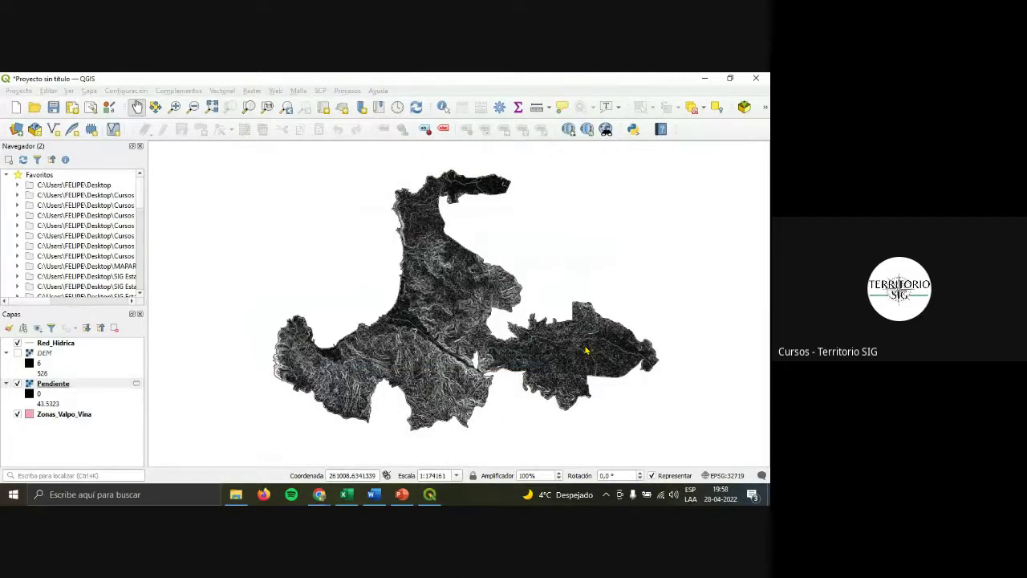
pyautogui.click(88, 415)
pyautogui.click(88, 393)
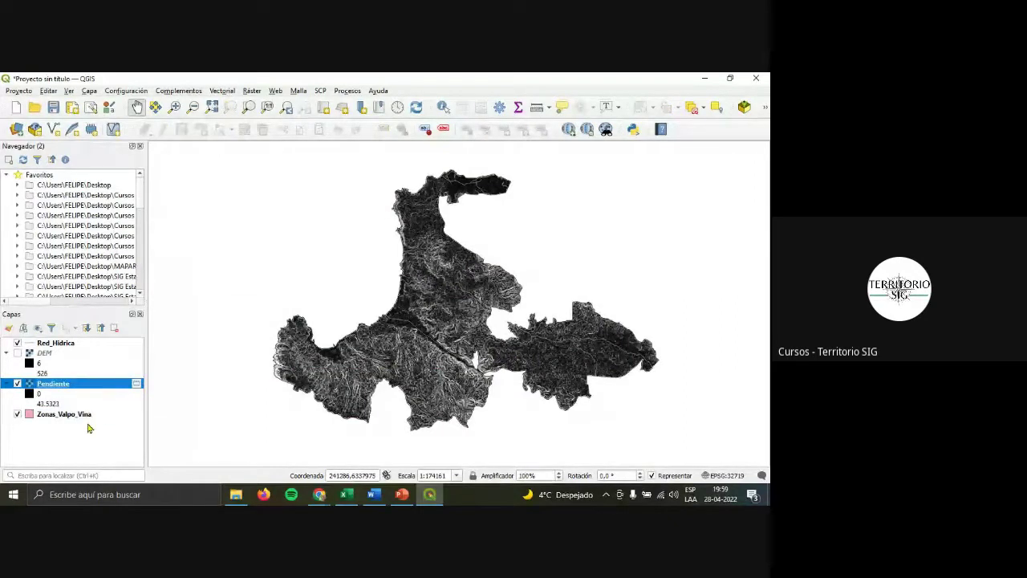
pyautogui.click(90, 428)
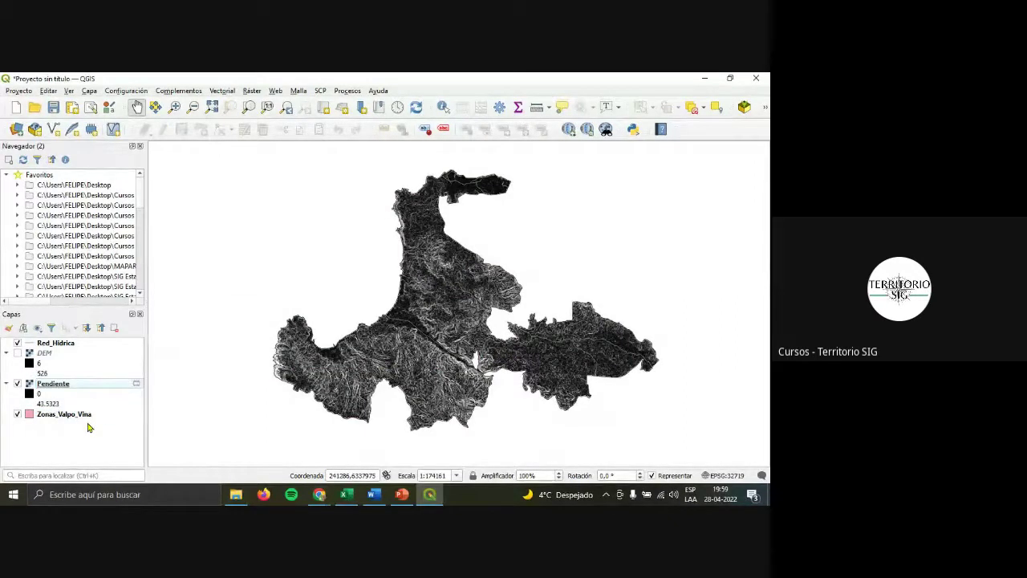
# Switch to PowerPoint and review the slope and water-distance ranges for risk classes 1 to 3 in the slide 11 table.
pyautogui.click(401, 494)
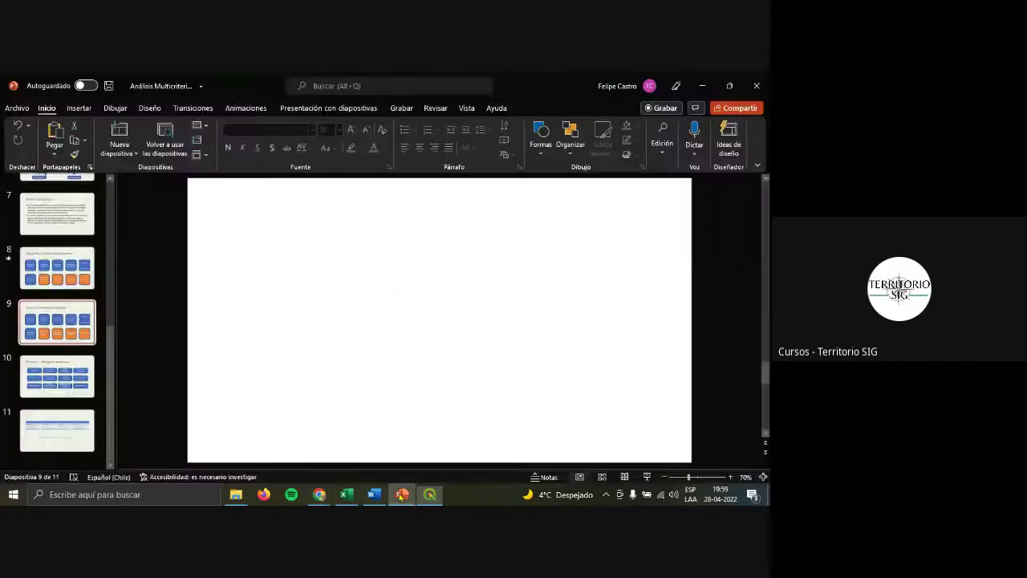
pyautogui.click(66, 431)
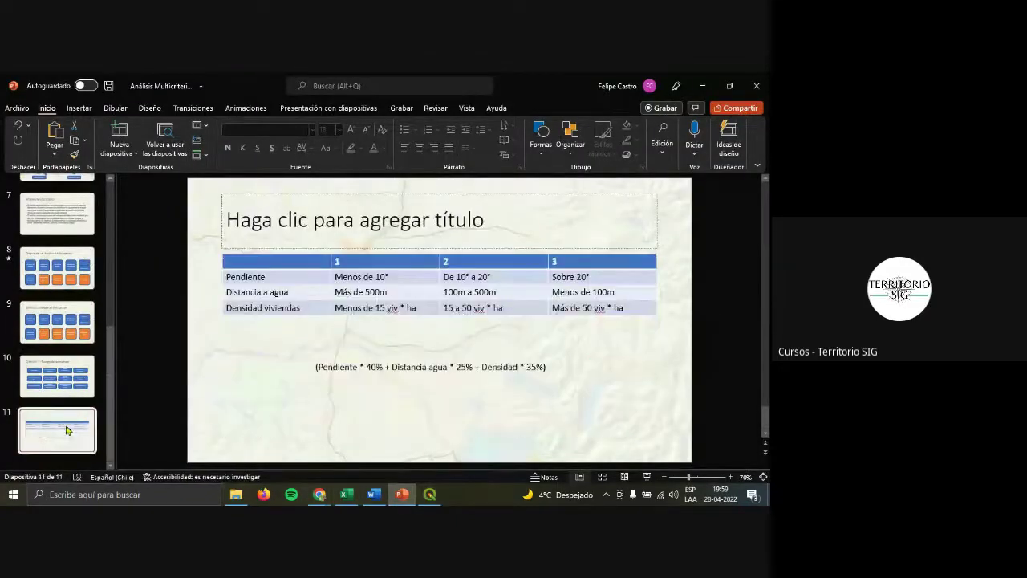
pyautogui.moveTo(395, 274); pyautogui.dragTo(320, 261)
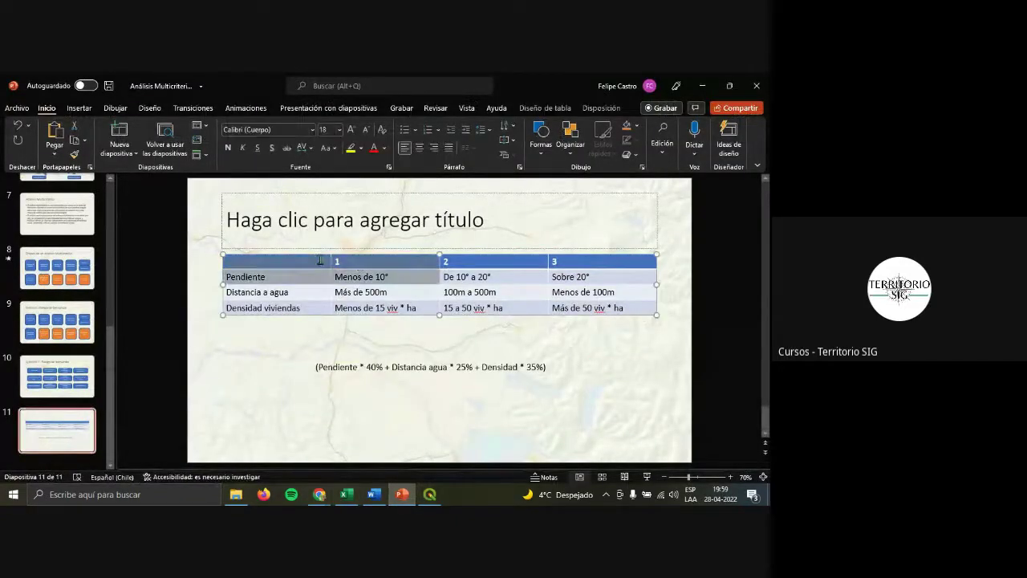
pyautogui.moveTo(520, 281); pyautogui.dragTo(446, 258)
pyautogui.moveTo(611, 280); pyautogui.dragTo(585, 278)
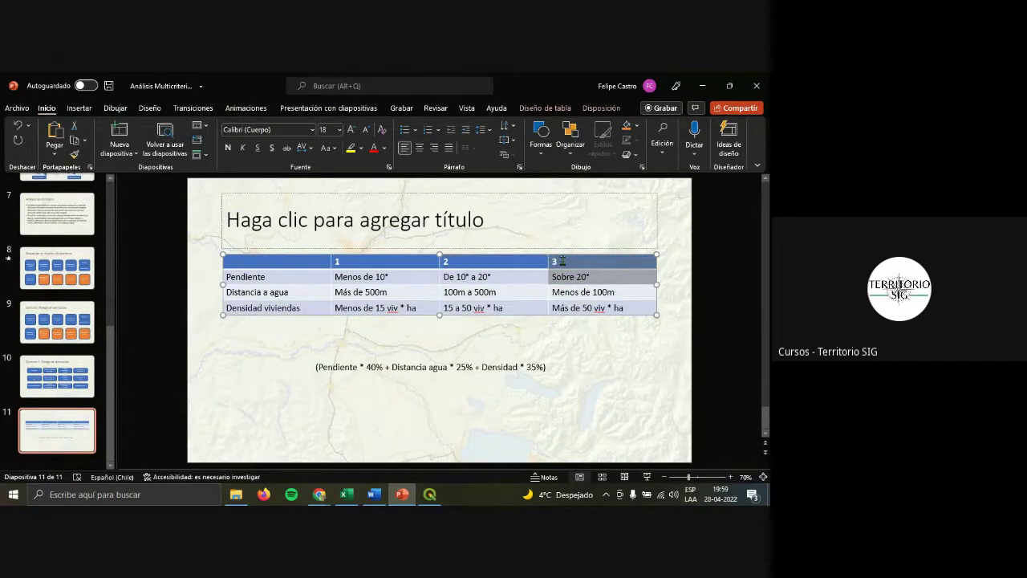
pyautogui.click(374, 292)
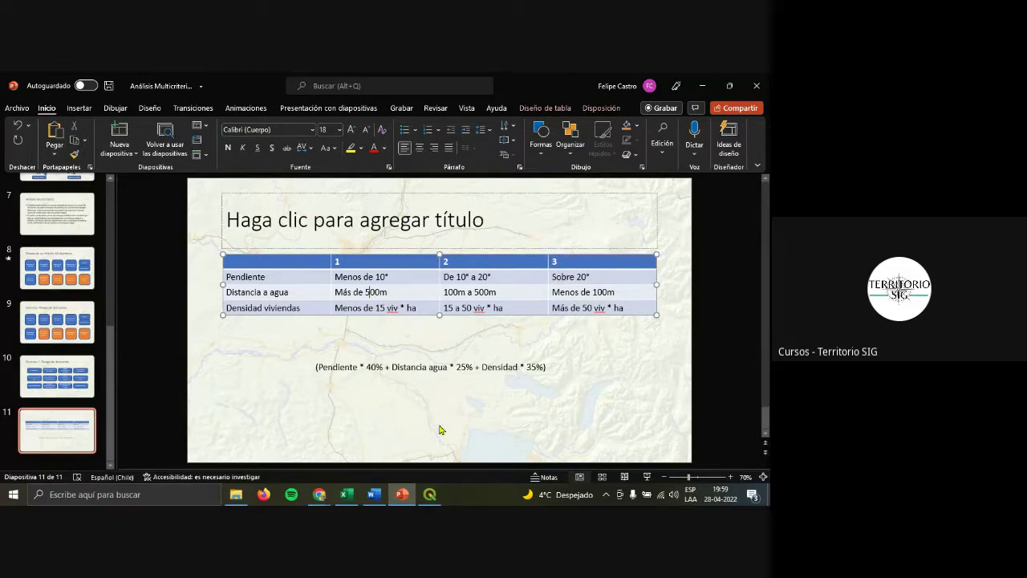
# Return to QGIS, place the Pendiente layer above DEM, and hide Pendiente and Zonas_Valpo_Vina so only Red_Hidrica is shown.
pyautogui.click(424, 496)
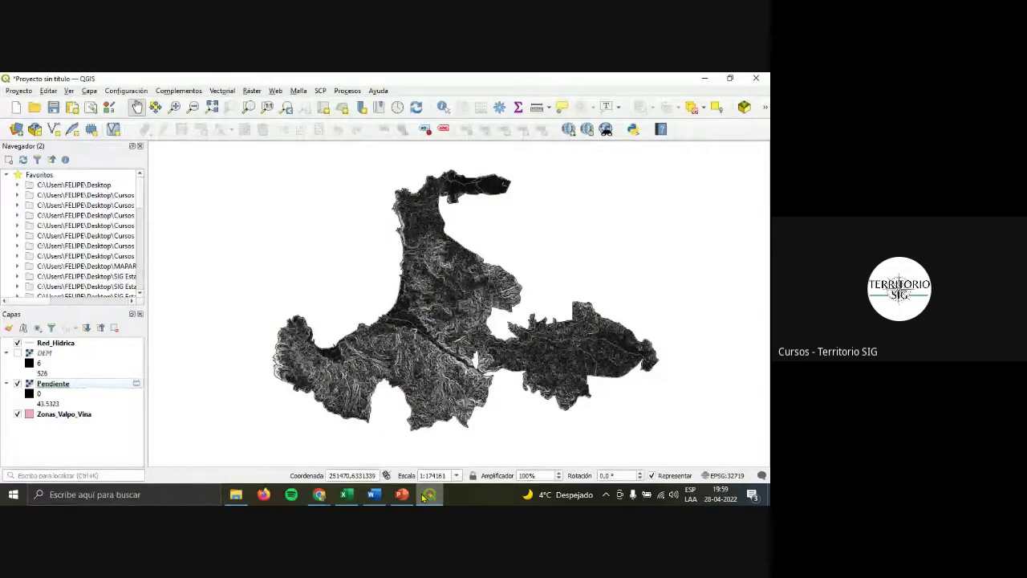
pyautogui.click(69, 382)
pyautogui.moveTo(70, 379); pyautogui.dragTo(75, 353)
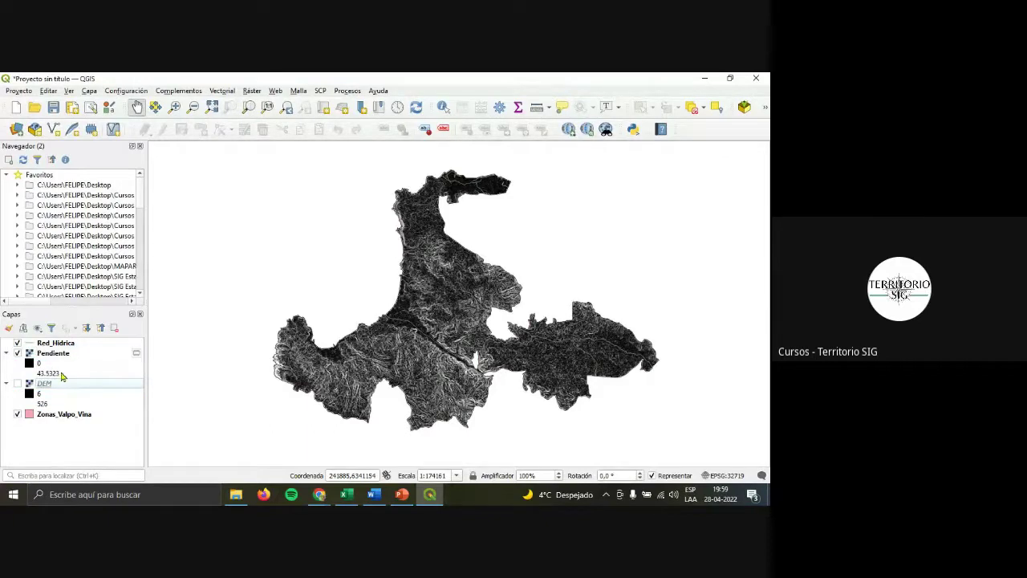
pyautogui.click(18, 353)
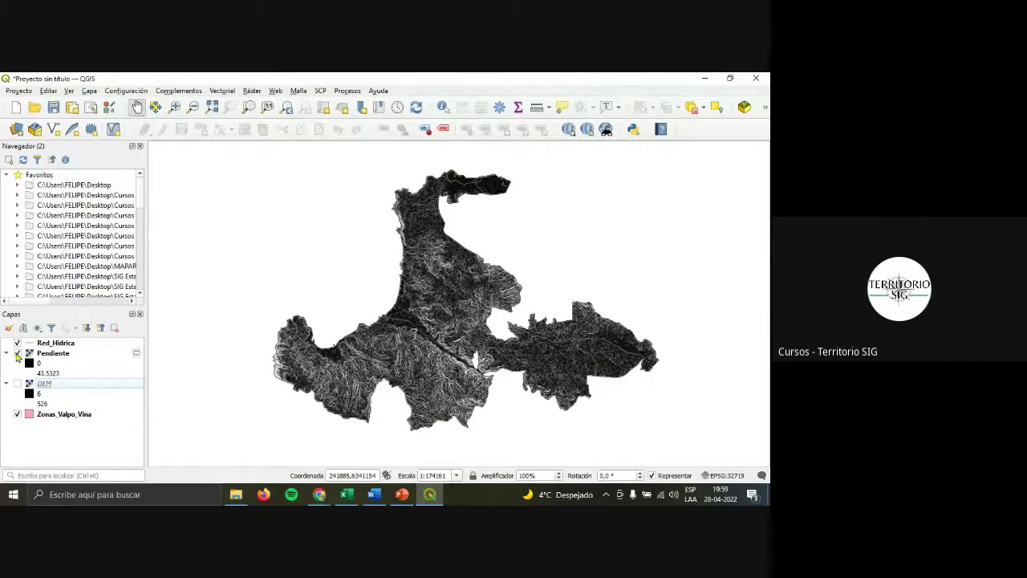
pyautogui.click(18, 414)
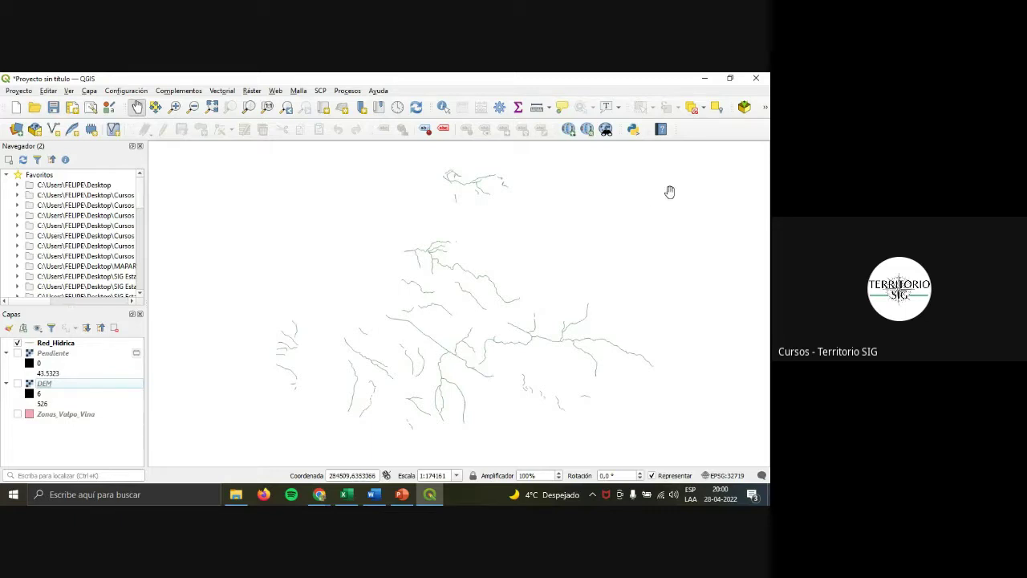
# Find the GDAL algorithm Rasterizar (vectorial a ráster) among the processing tools and open it.
pyautogui.click(499, 107)
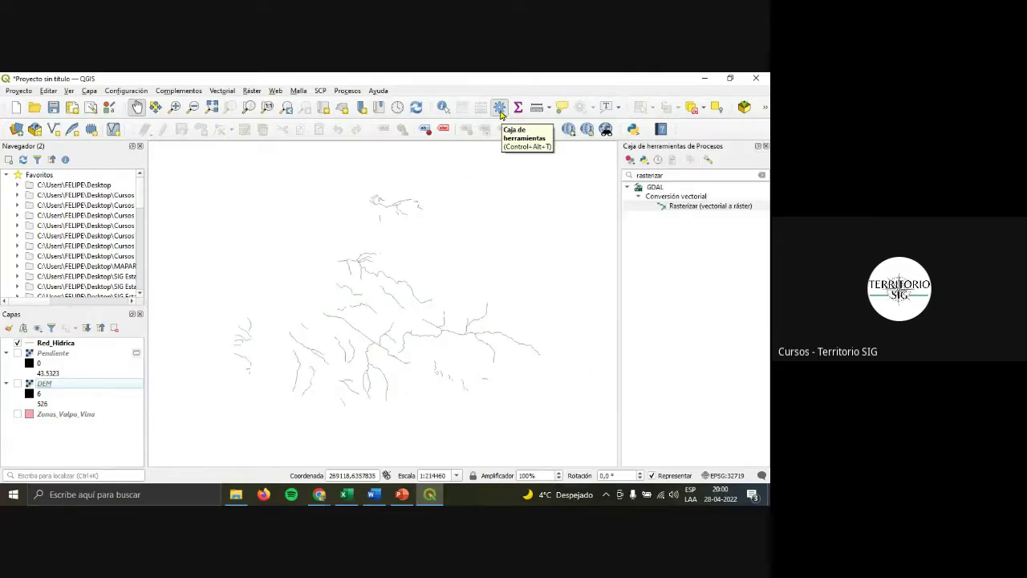
pyautogui.click(709, 175)
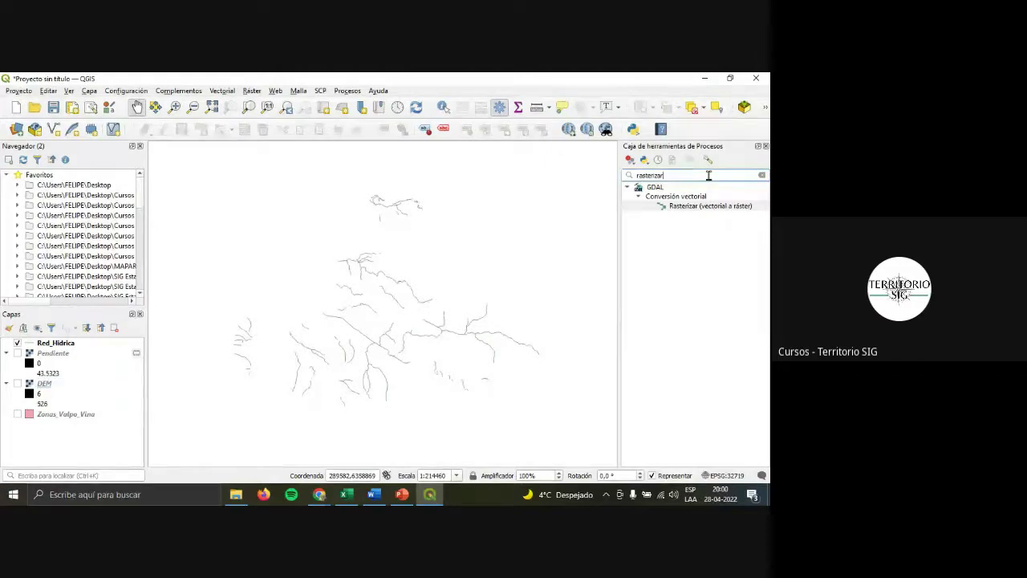
pyautogui.click(761, 175)
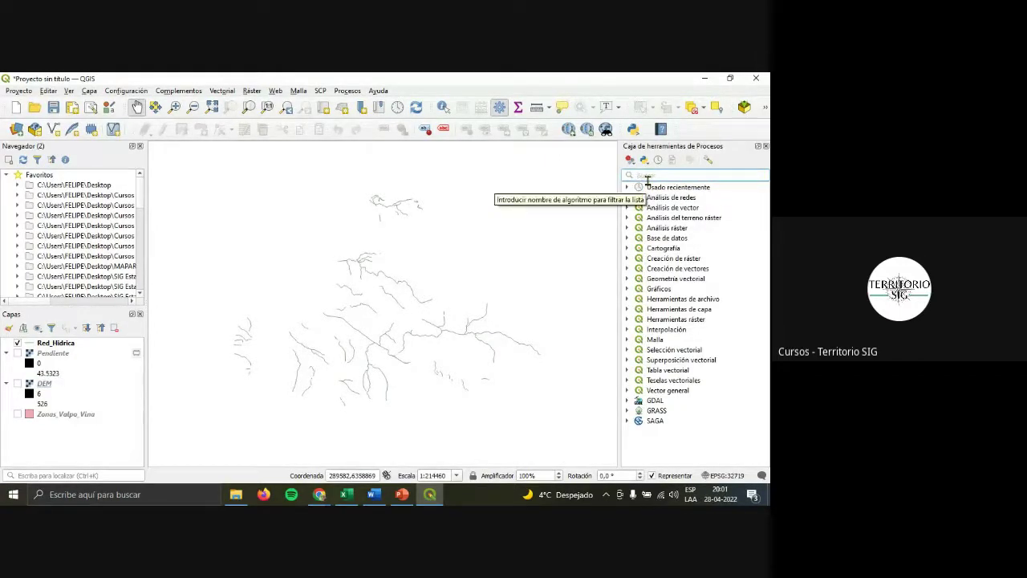
pyautogui.write('Rasterizar')
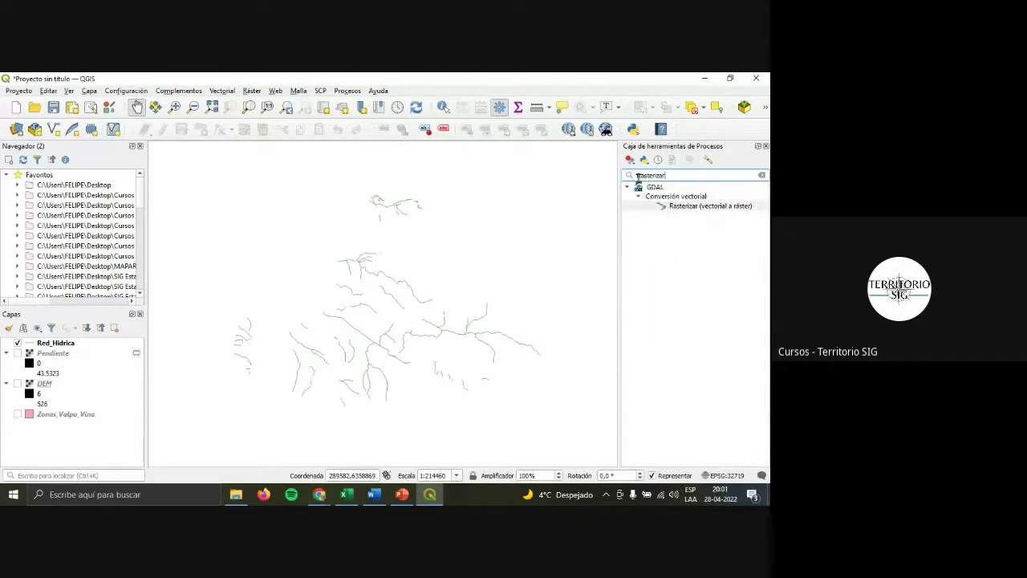
pyautogui.click(654, 188)
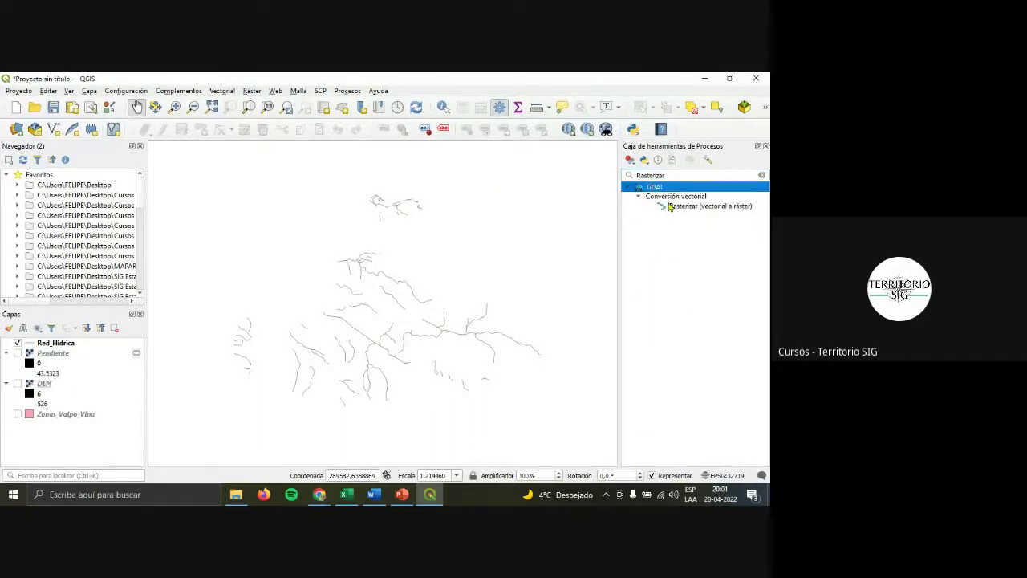
pyautogui.click(678, 207)
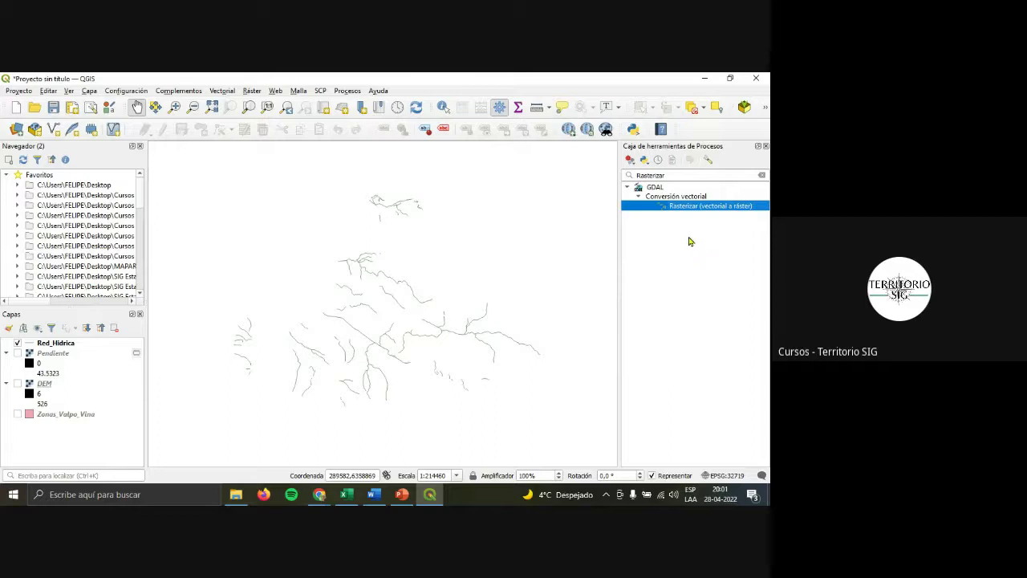
pyautogui.doubleClick(686, 210)
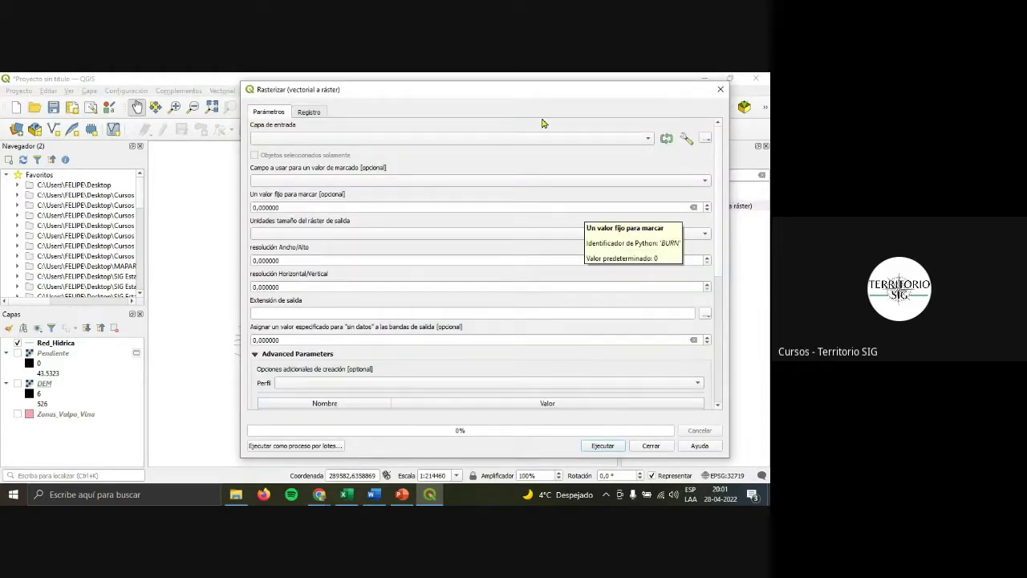
# Choose Red_Hidrica as the input layer, leave the burn field empty, and set the fixed burn value to 1.
pyautogui.click(349, 141)
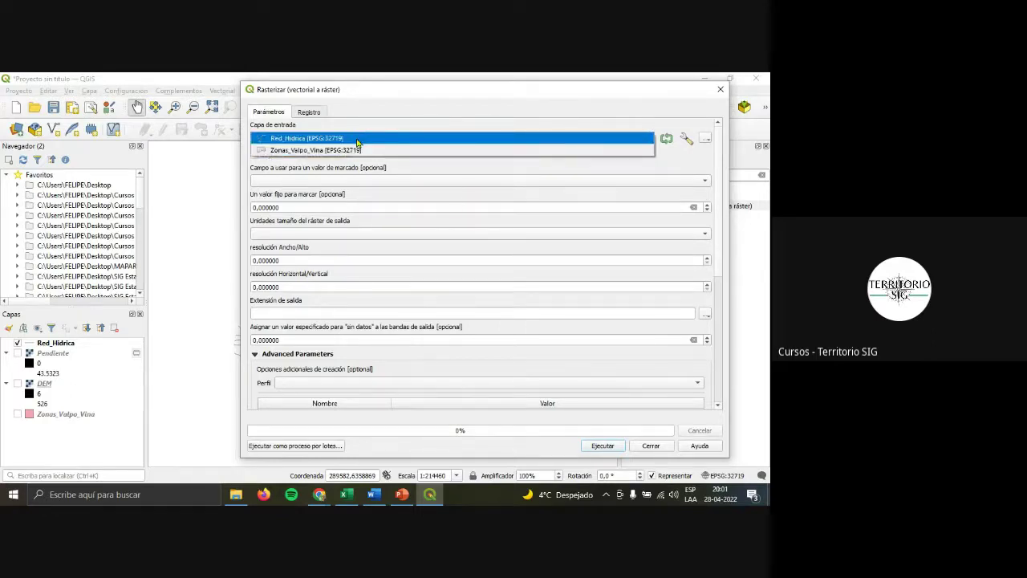
pyautogui.click(357, 139)
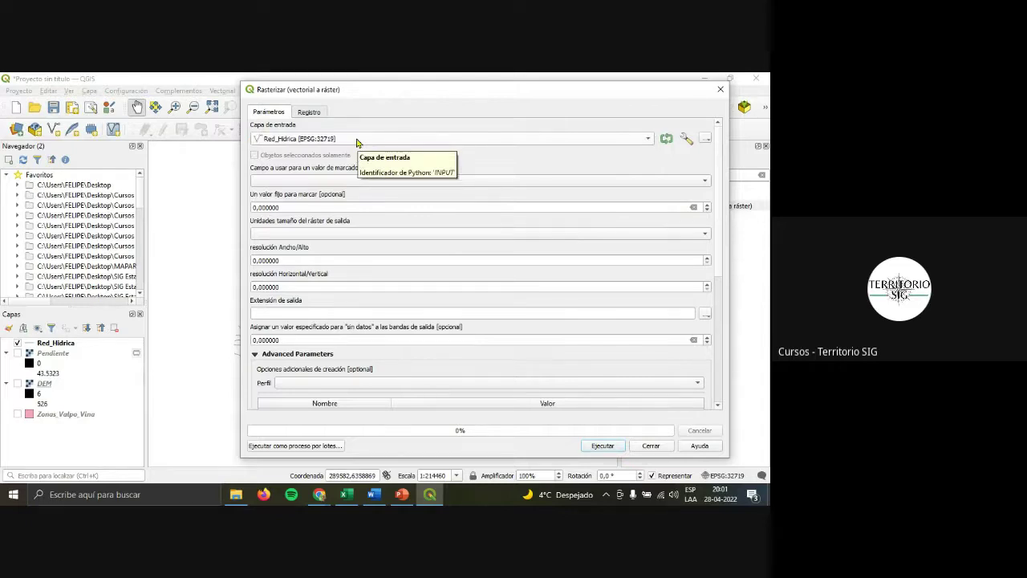
pyautogui.click(349, 181)
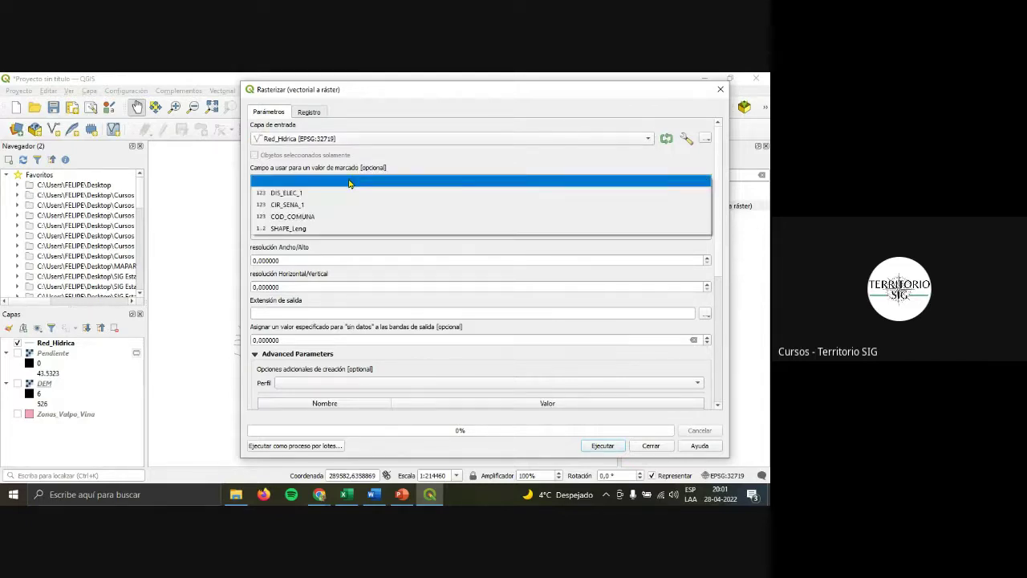
pyautogui.click(349, 182)
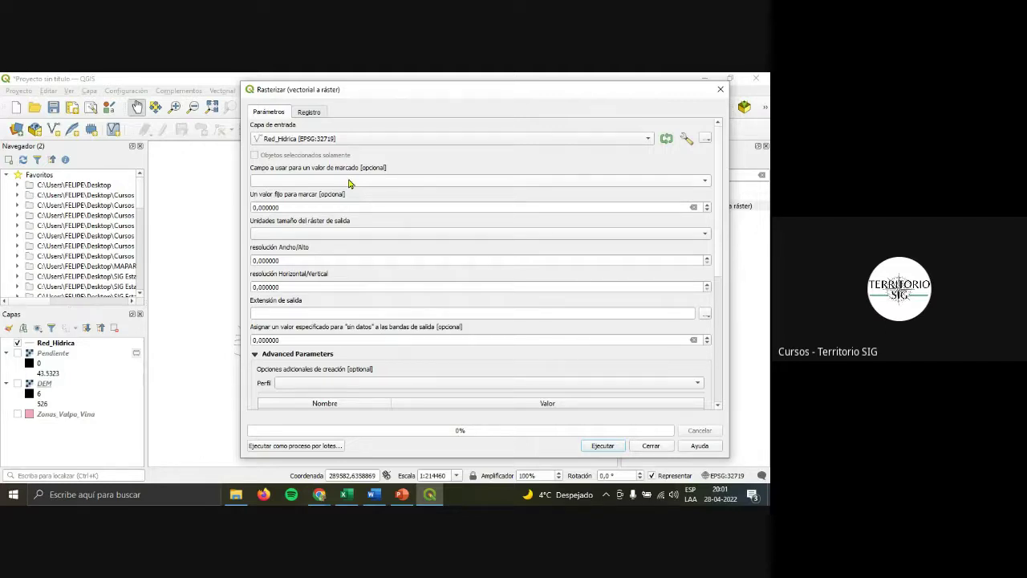
pyautogui.moveTo(305, 207); pyautogui.dragTo(185, 197)
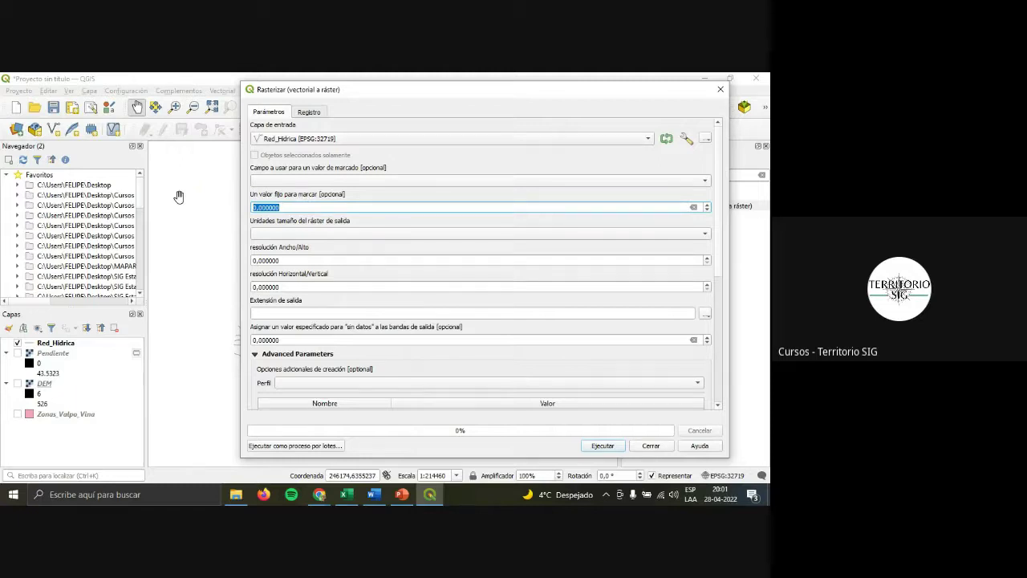
pyautogui.write('1')
# Set the output raster size units to Unidades georreferenciadas with horizontal and vertical resolutions of 50.
pyautogui.click(320, 233)
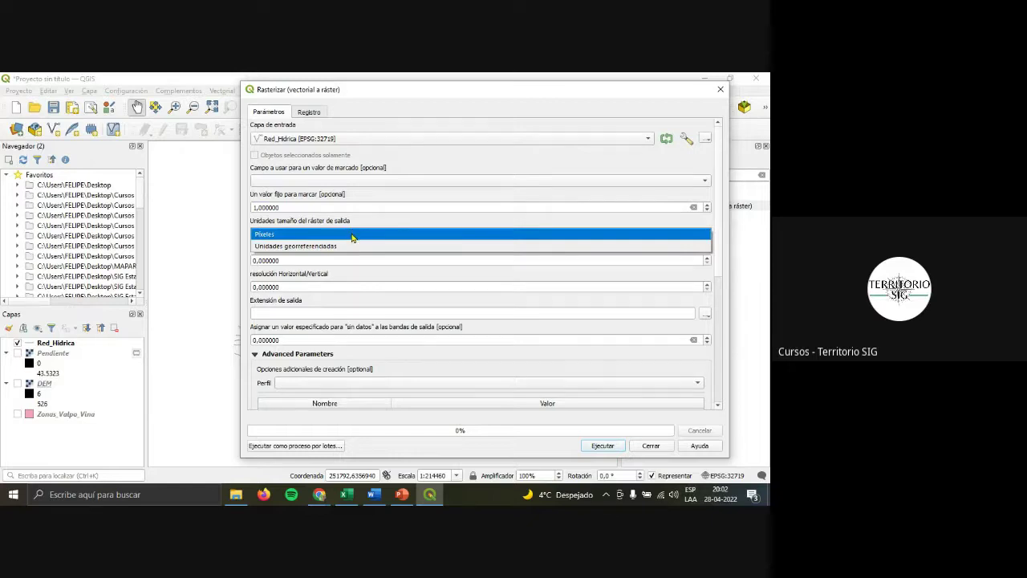
pyautogui.click(341, 246)
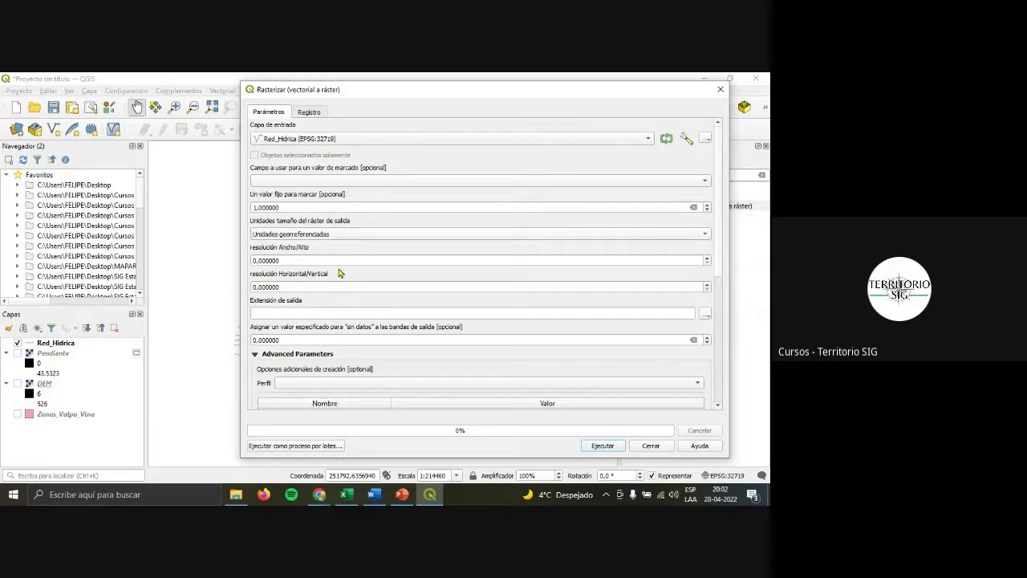
pyautogui.moveTo(328, 260); pyautogui.dragTo(195, 256)
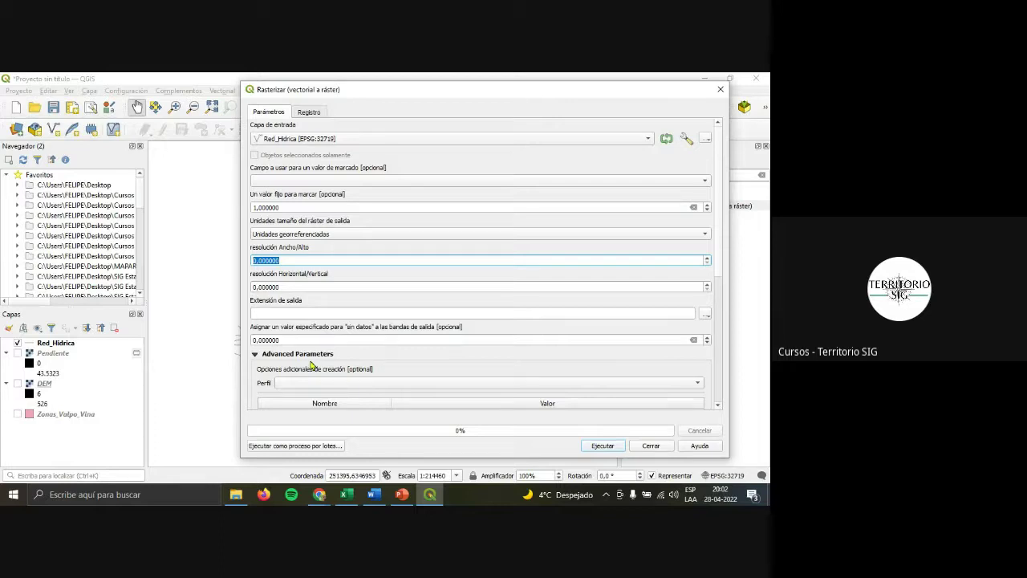
pyautogui.write('50')
pyautogui.moveTo(315, 288); pyautogui.dragTo(188, 258)
pyautogui.write('50')
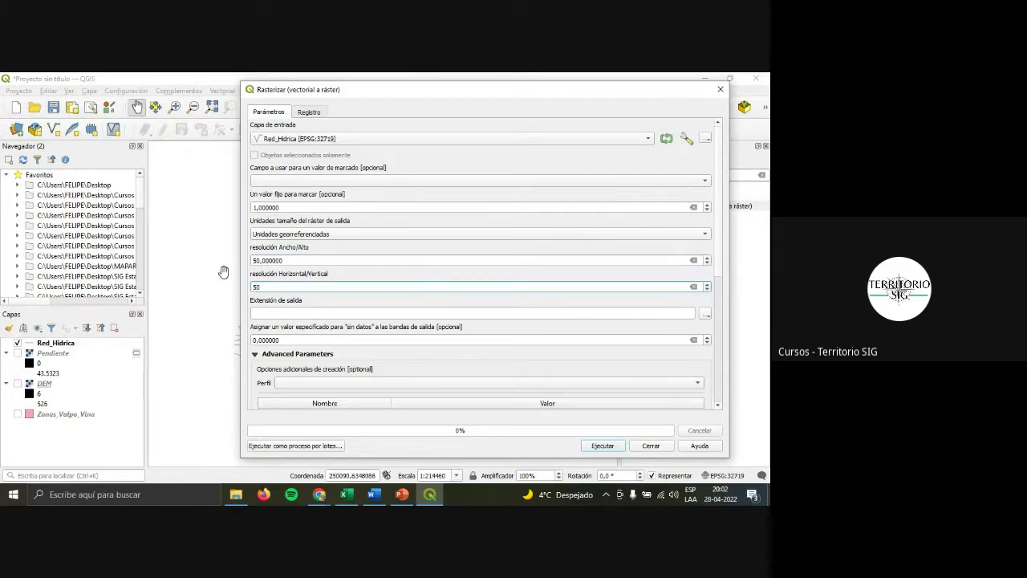
# Calculate the output extent from the Zonas_Valpo_Vina layer.
pyautogui.click(287, 315)
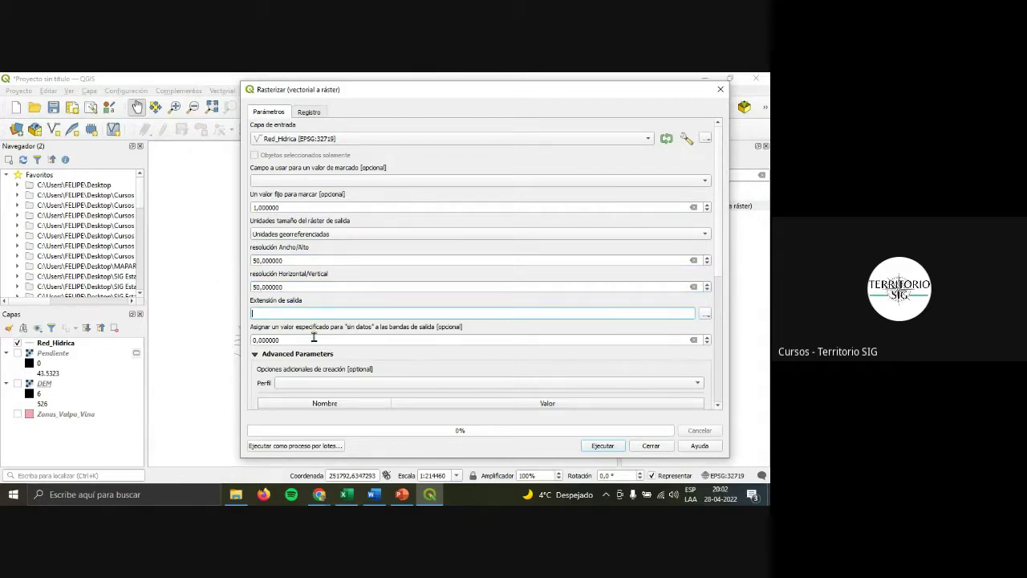
pyautogui.click(705, 315)
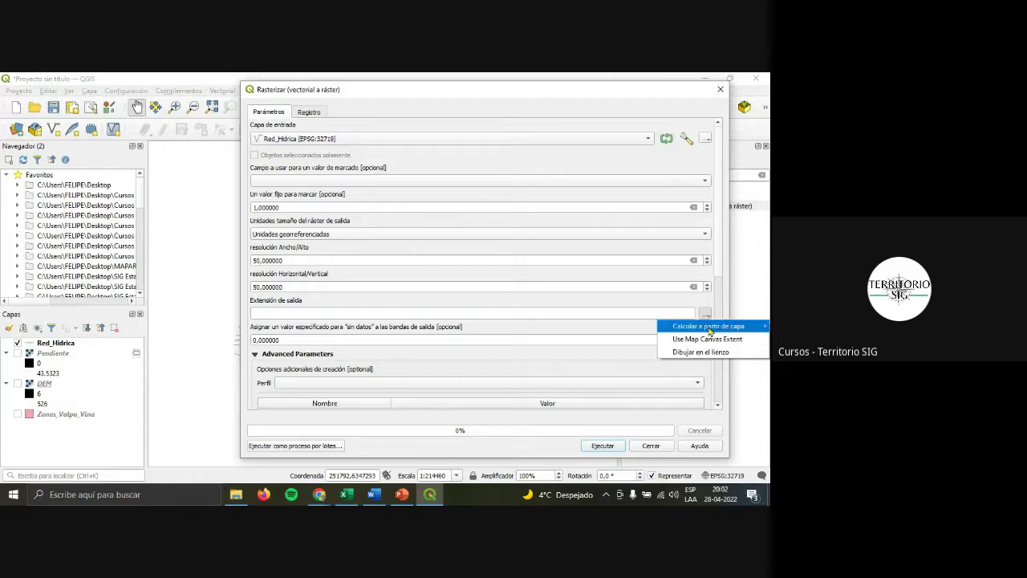
pyautogui.moveTo(721, 329)
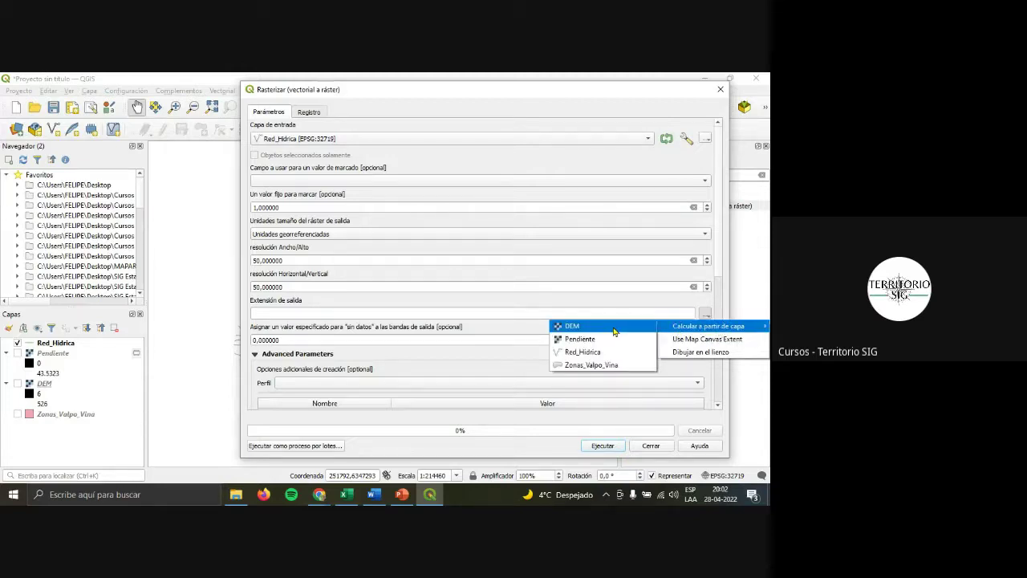
pyautogui.click(624, 368)
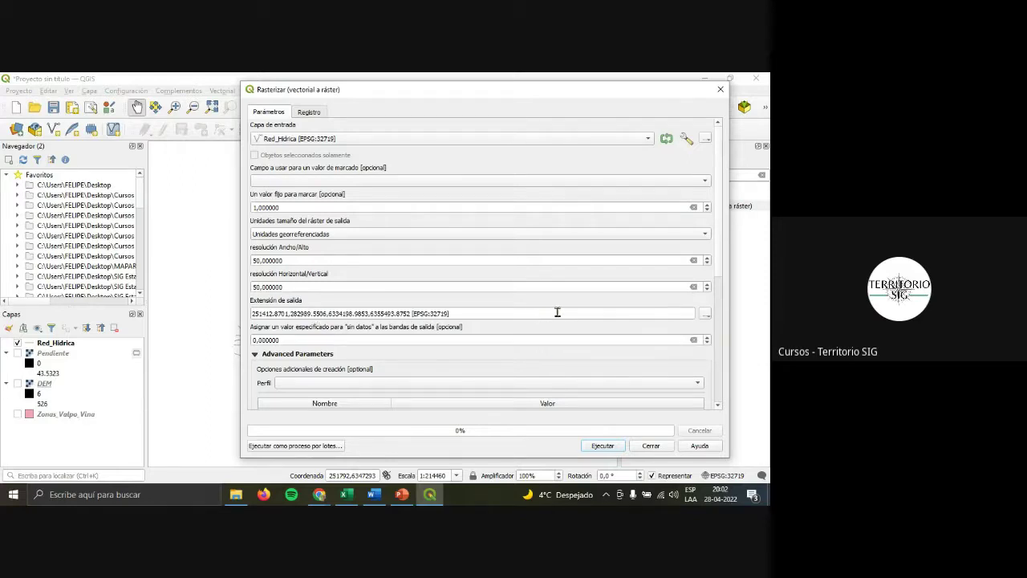
pyautogui.click(705, 314)
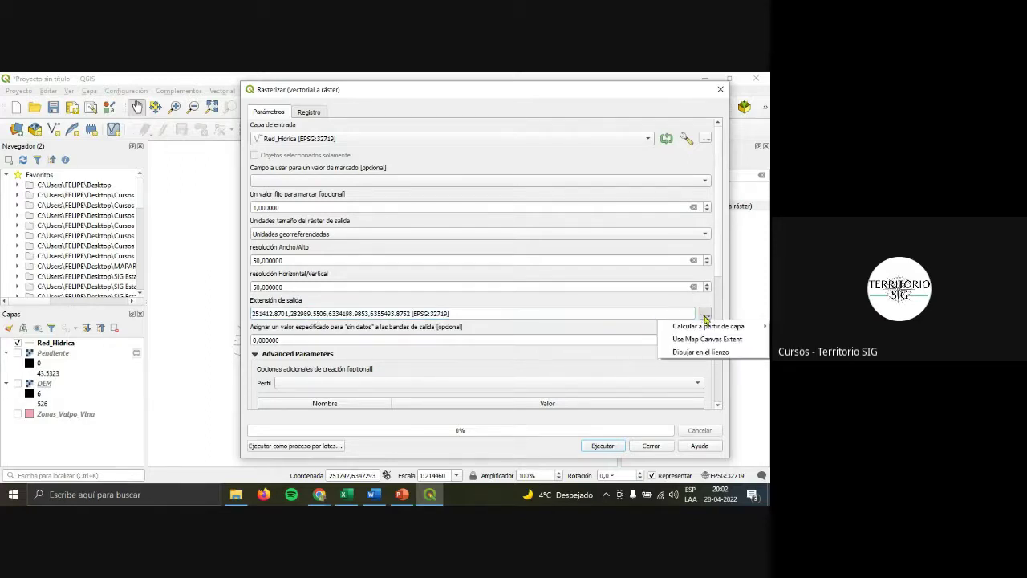
pyautogui.moveTo(722, 329)
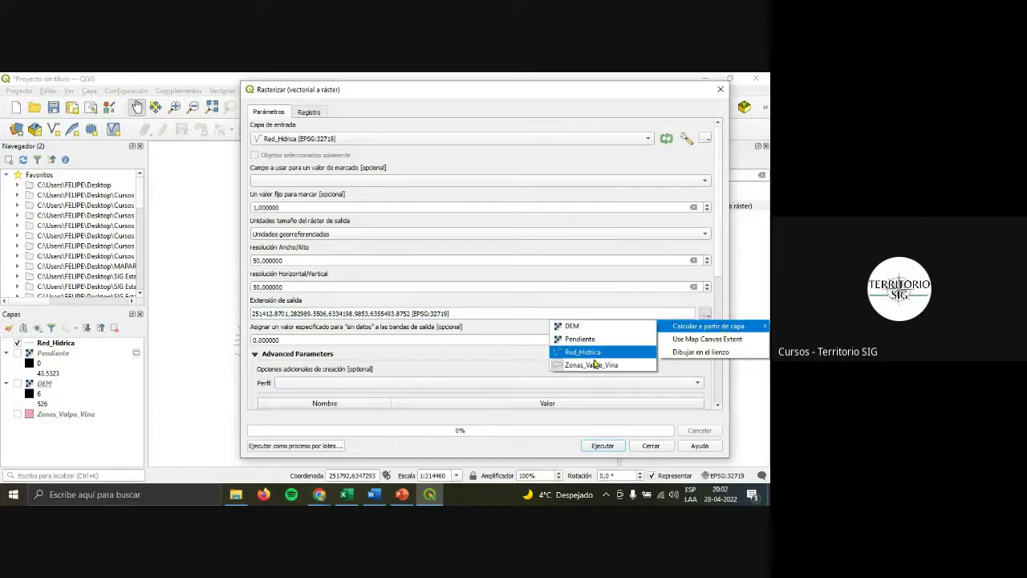
pyautogui.click(423, 309)
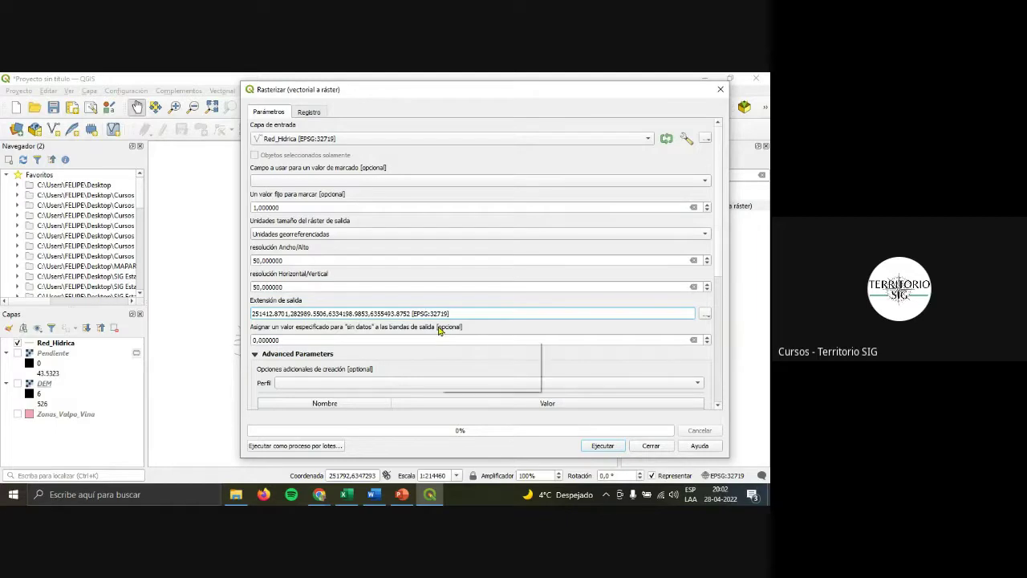
# Keep the no-data value at 0 and the temporary output, run the rasterization of Red_Hidrica, and close the dialog.
pyautogui.click(433, 341)
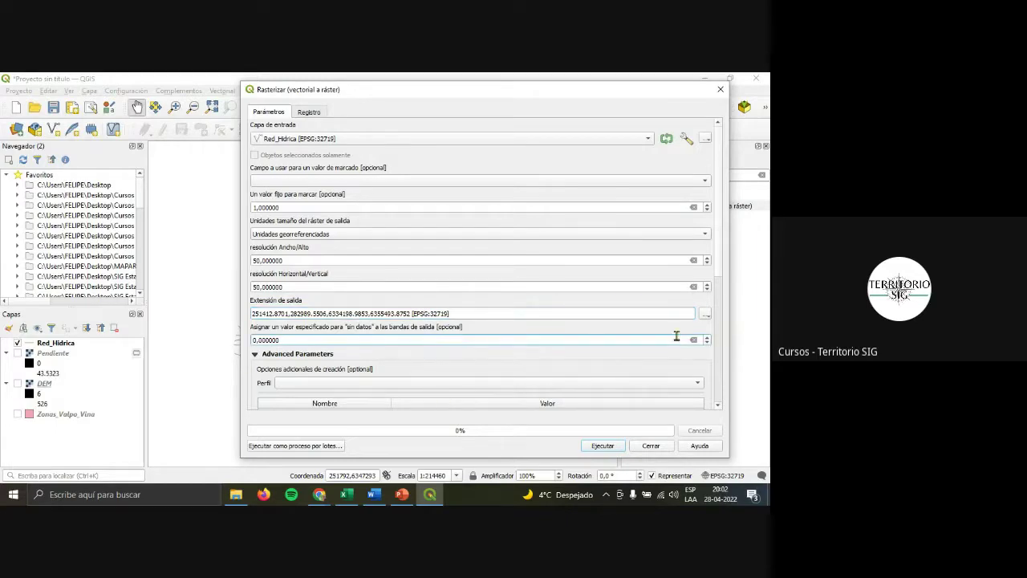
pyautogui.moveTo(717, 265); pyautogui.dragTo(726, 413)
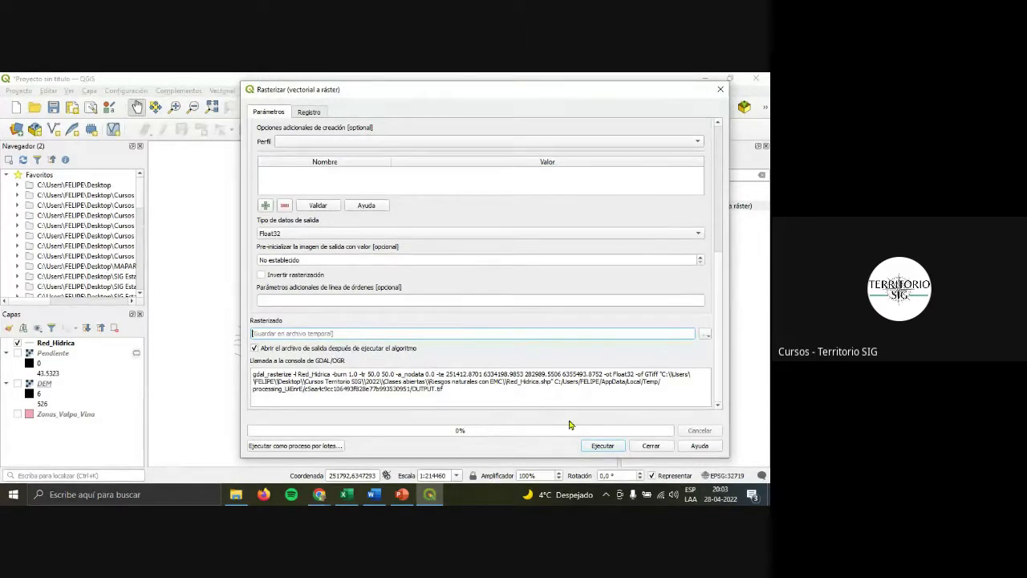
pyautogui.click(594, 447)
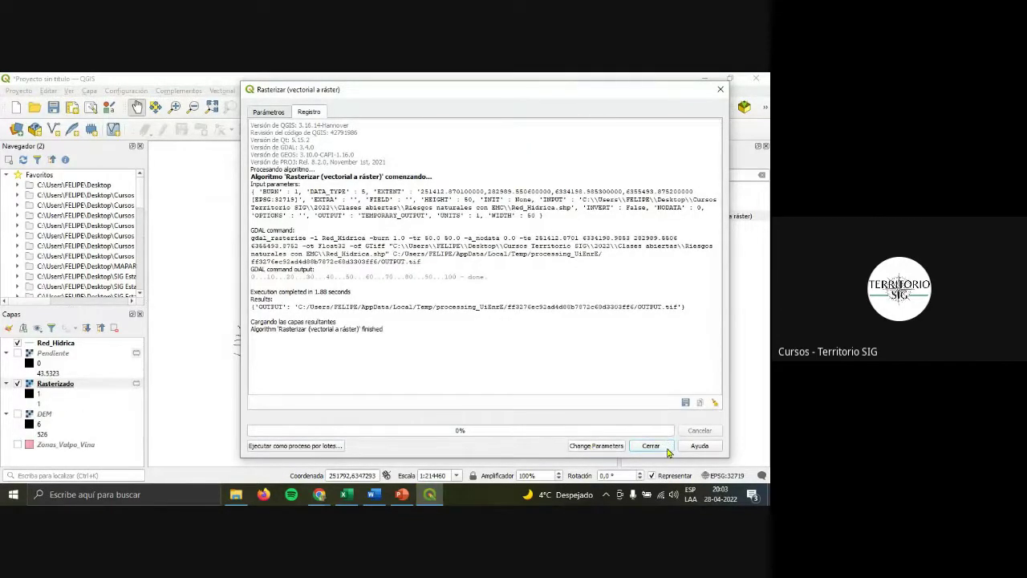
pyautogui.click(665, 451)
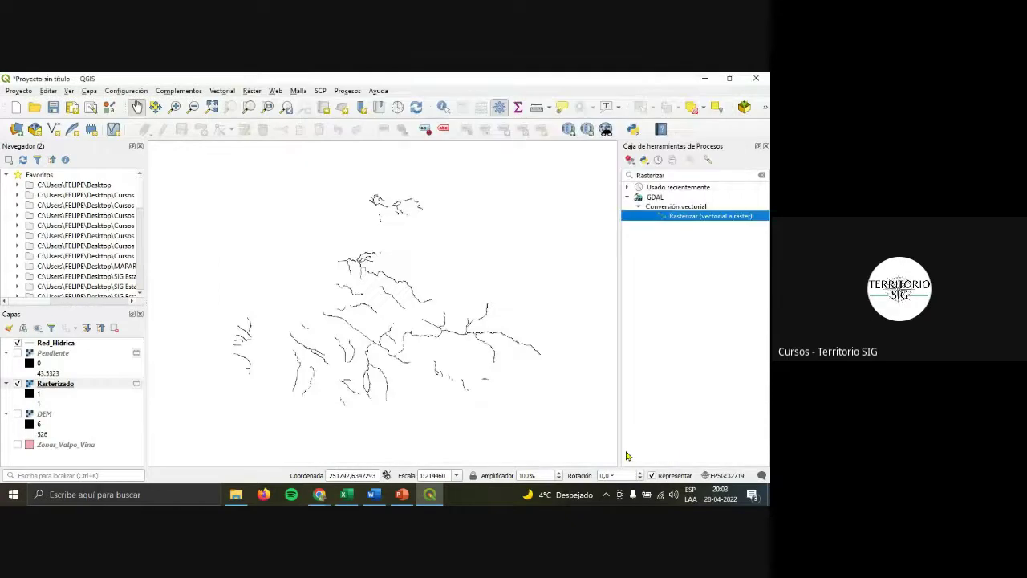
# Hide the Red_Hidrica vector layer and inspect the pixels of the Rasterizado river raster up close.
pyautogui.click(18, 343)
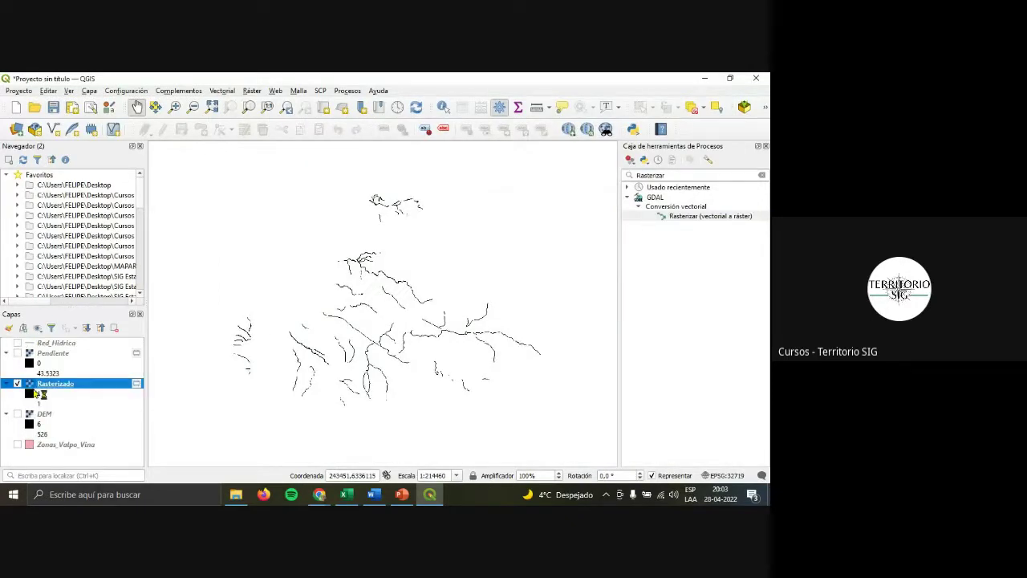
pyautogui.scroll(4, 423, 325)
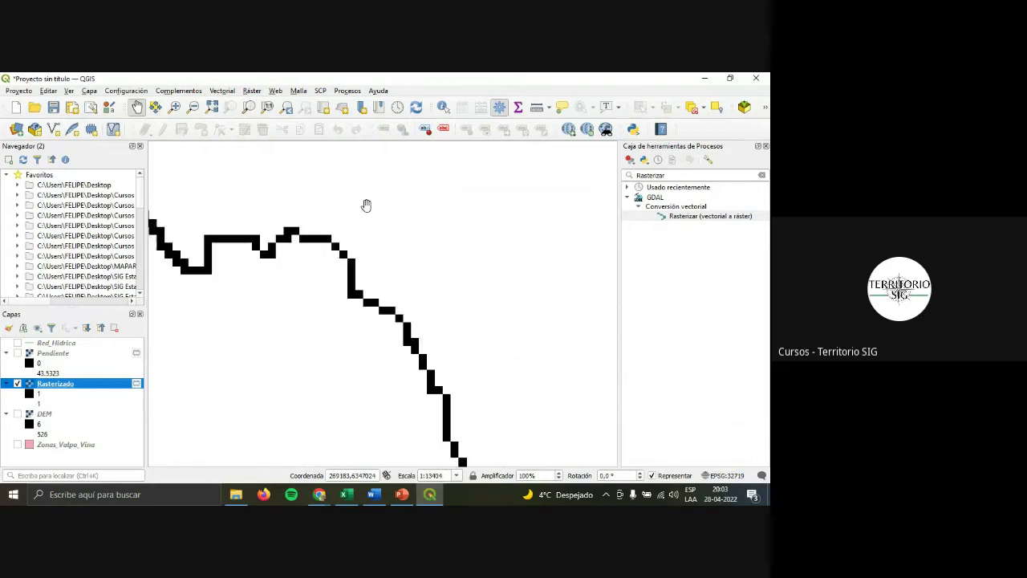
pyautogui.scroll(2, 350, 218)
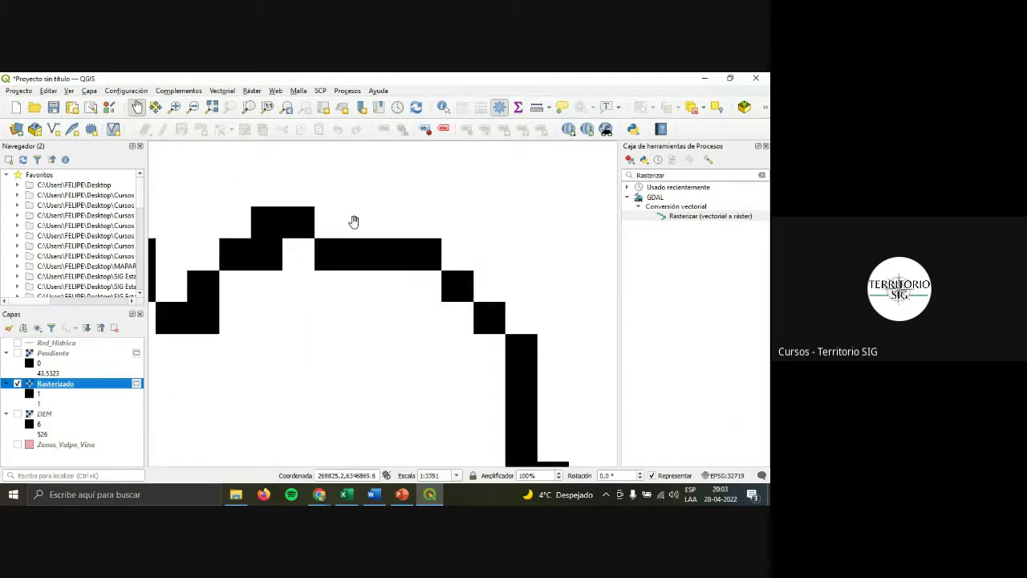
pyautogui.scroll(-6, 354, 221)
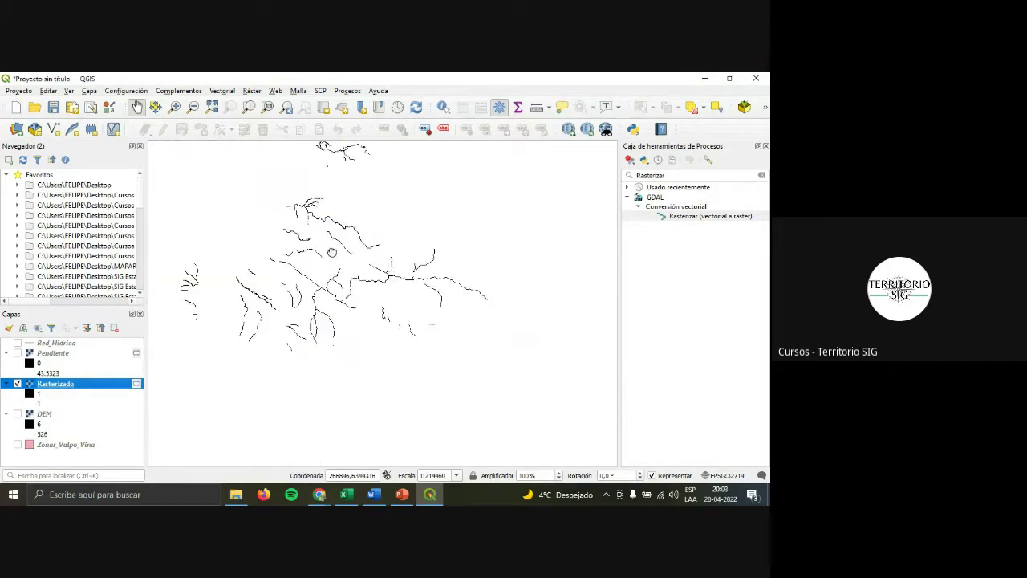
pyautogui.moveTo(332, 252); pyautogui.dragTo(363, 307)
# Search the processing tools for "proximidad" and open the Proximidad (distancia ráster) algorithm.
pyautogui.moveTo(685, 174); pyautogui.dragTo(555, 168)
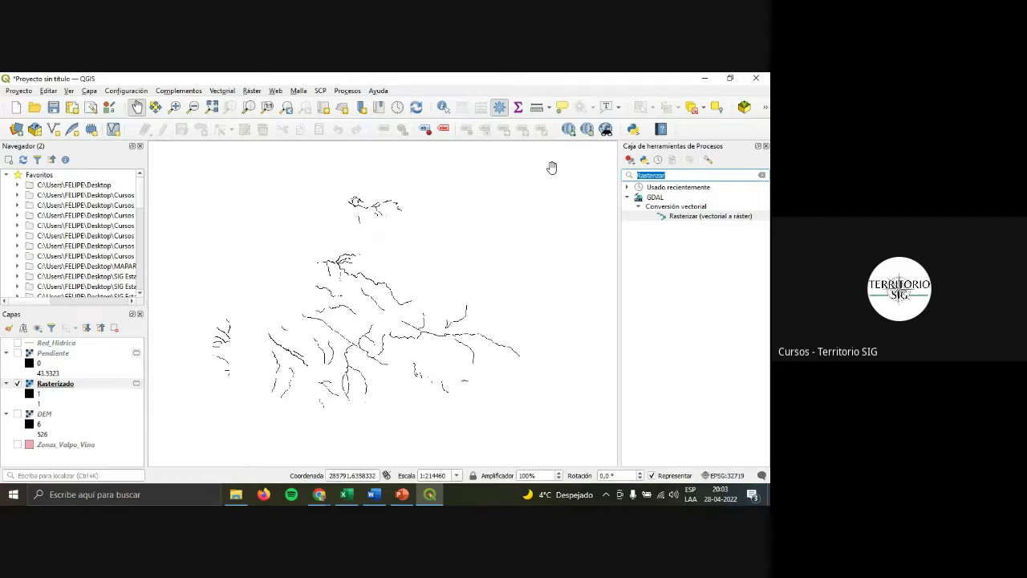
pyautogui.write('proximidad')
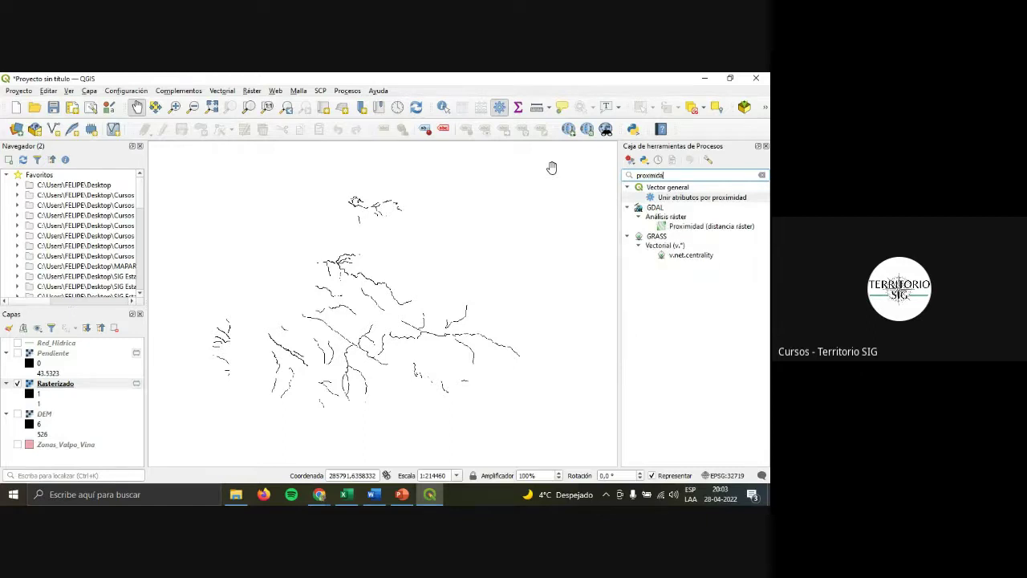
pyautogui.click(705, 230)
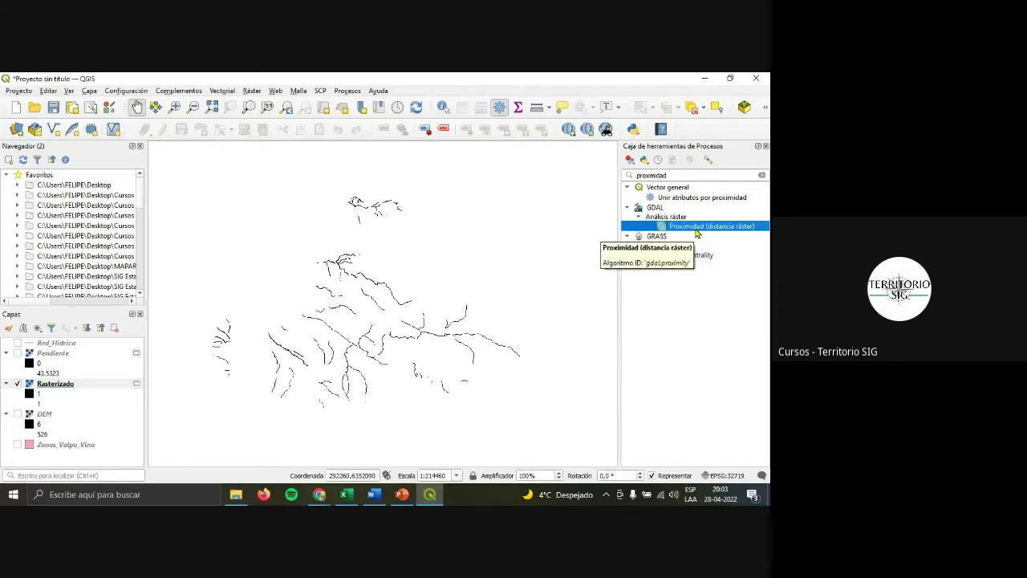
pyautogui.doubleClick(697, 232)
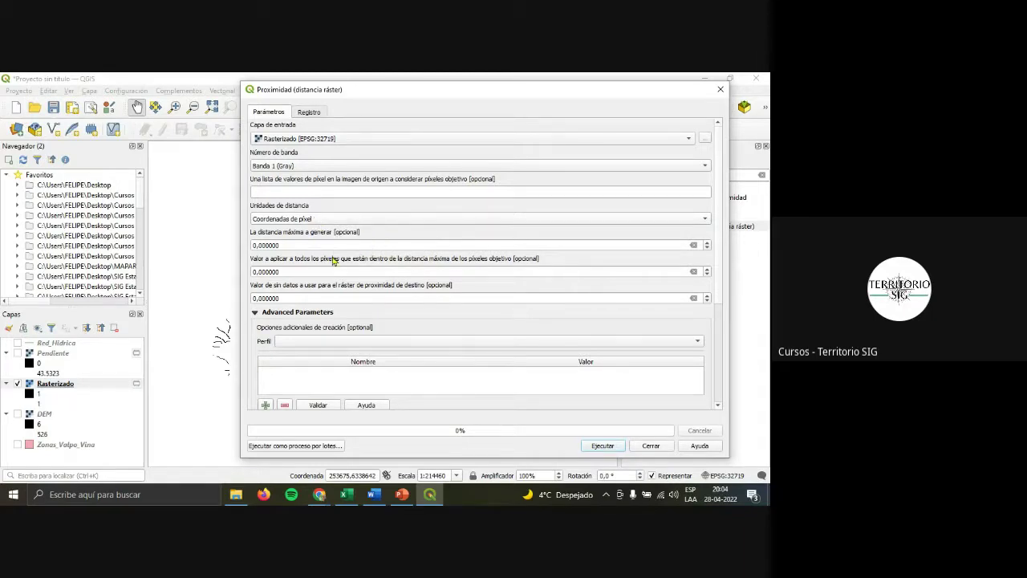
# Run Proximidad on the Rasterizado layer in Coordenadas de píxel with maximum distance 0, Float32 data type and temporary output, and close the dialog.
pyautogui.click(323, 245)
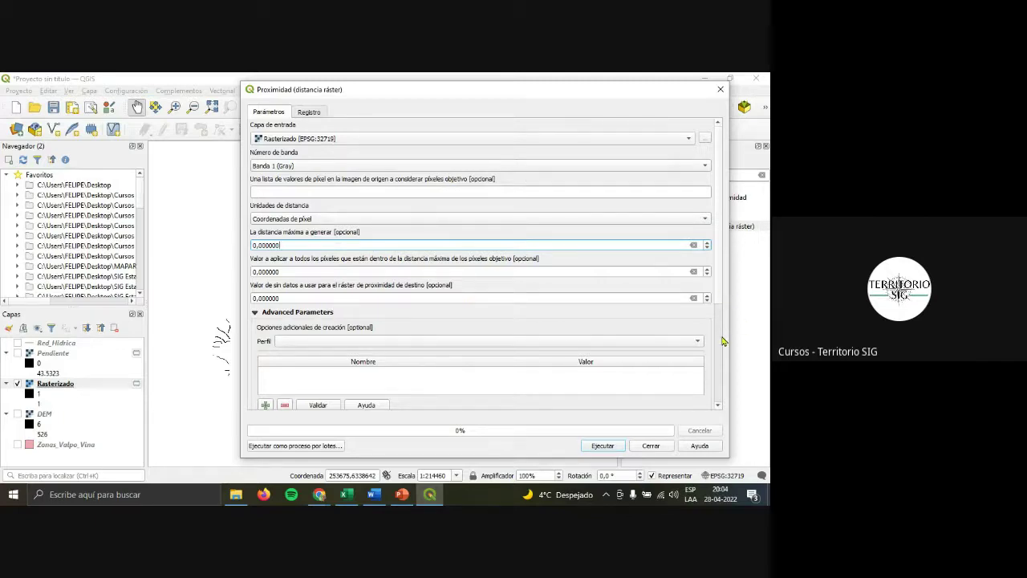
pyautogui.scroll(-2, 724, 367)
pyautogui.scroll(-2, 723, 367)
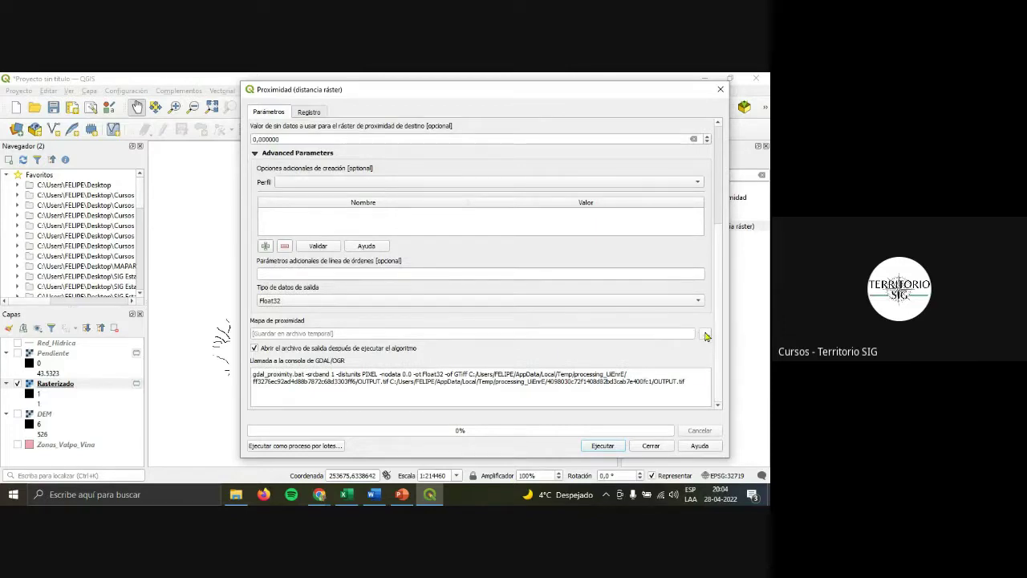
pyautogui.click(603, 446)
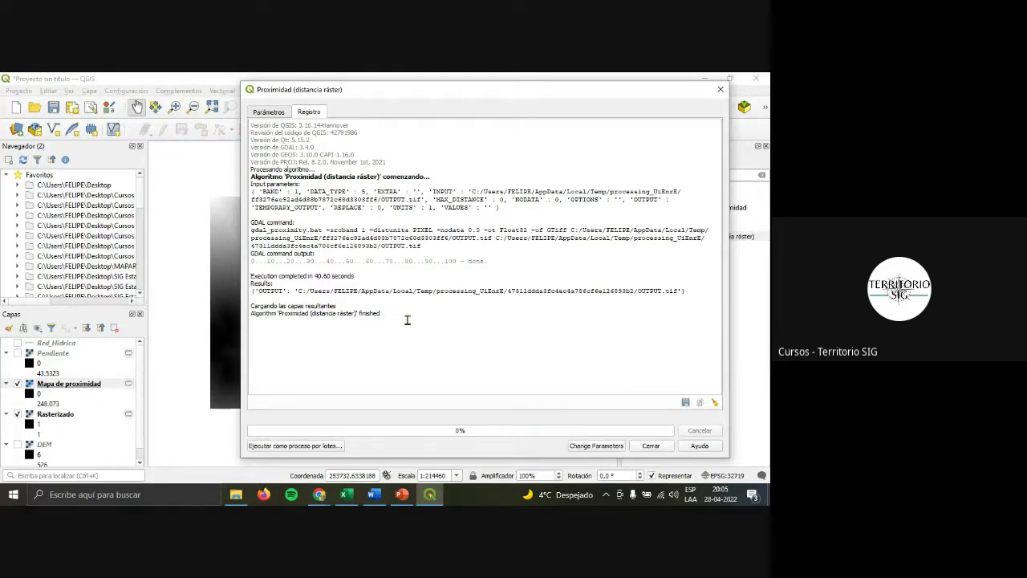
pyautogui.click(720, 89)
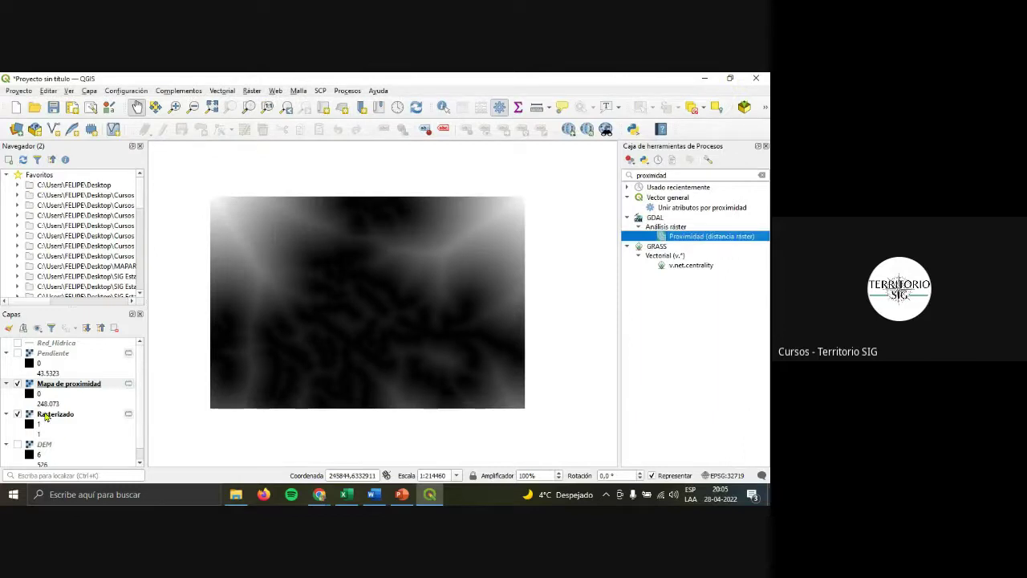
# Zoom to the Mapa de proximidad layer and examine its distance gradient around the river network up close.
pyautogui.rightClick(85, 384)
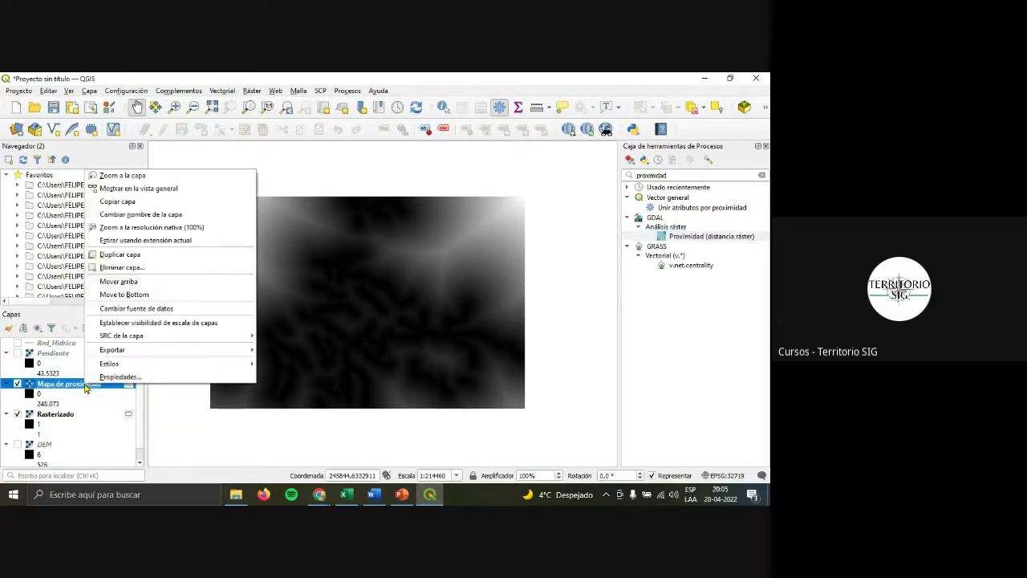
pyautogui.click(132, 176)
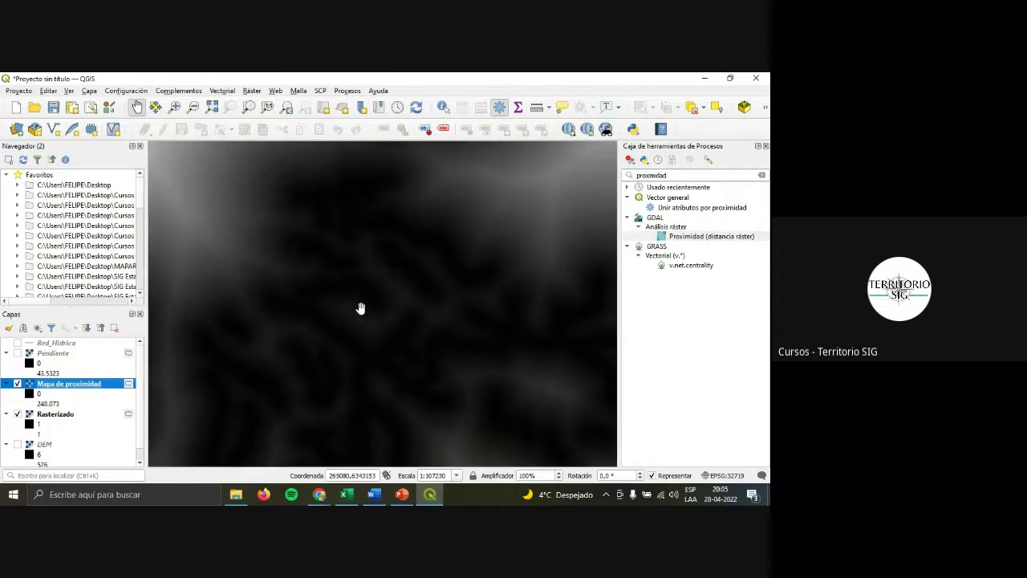
pyautogui.moveTo(380, 300); pyautogui.dragTo(465, 333)
pyautogui.scroll(-1, 465, 321)
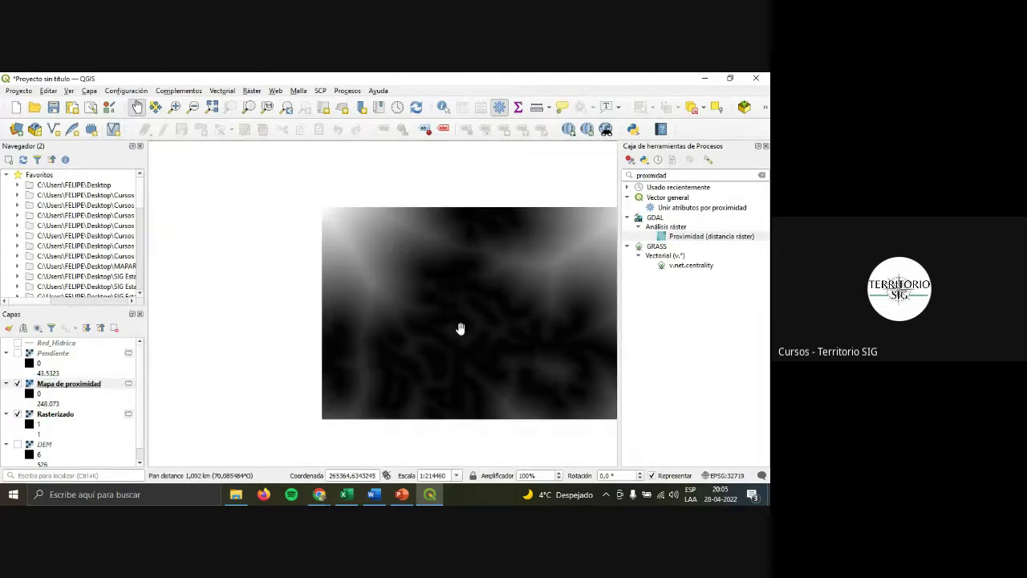
pyautogui.scroll(1, 470, 325)
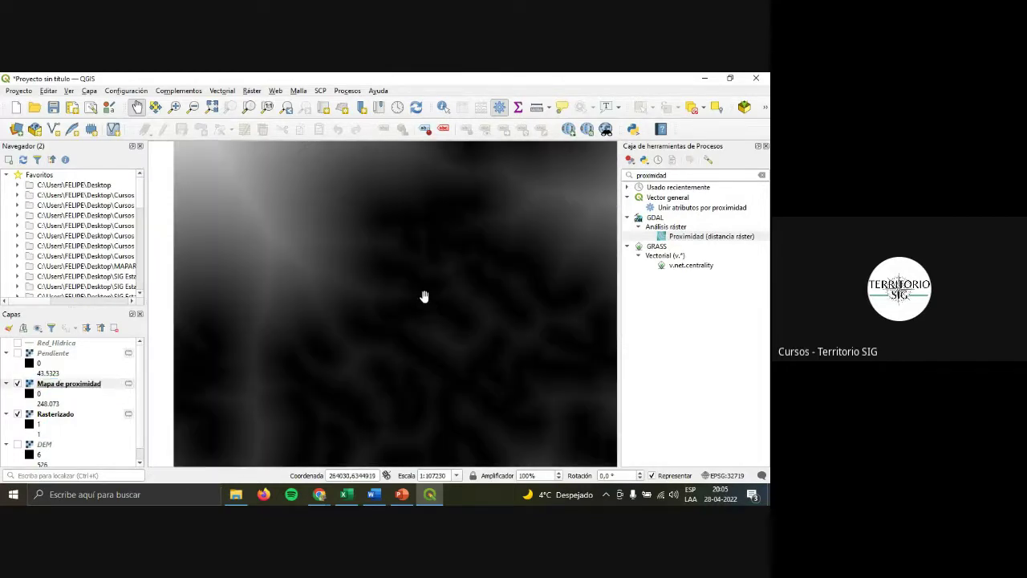
pyautogui.scroll(2, 407, 289)
pyautogui.moveTo(356, 284); pyautogui.dragTo(434, 318)
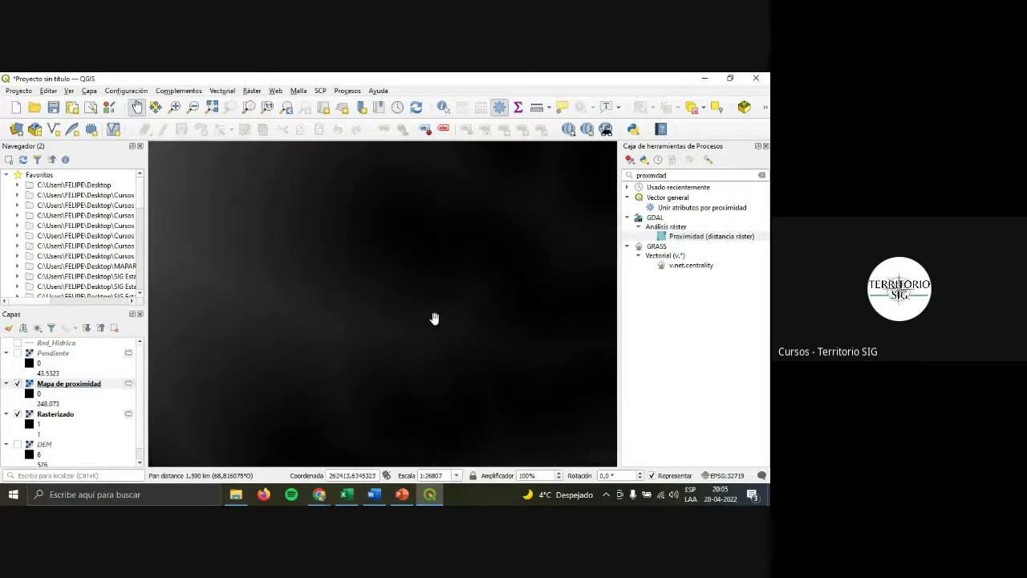
pyautogui.scroll(-1, 434, 319)
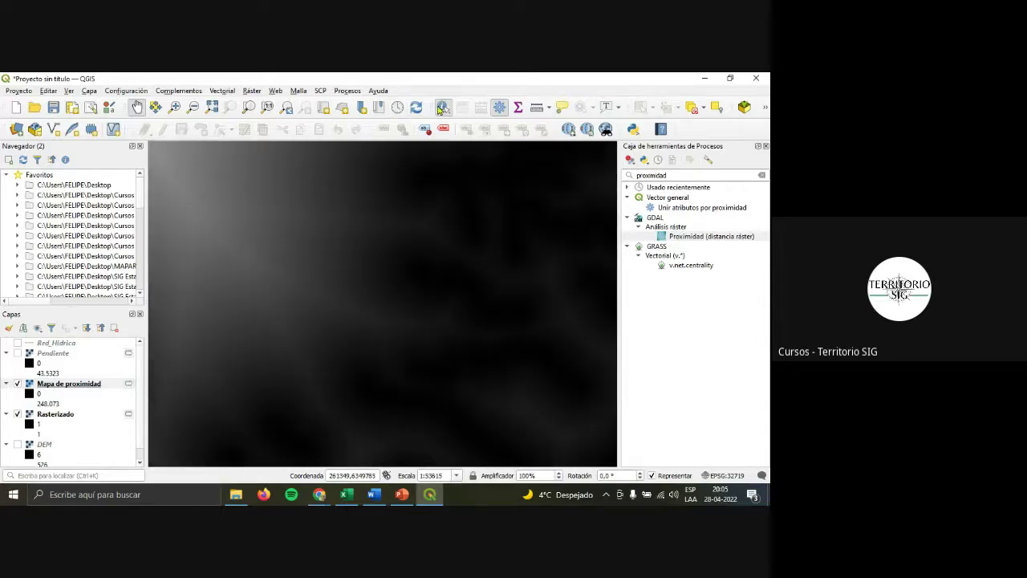
# Identify the Banda 1 pixel values of Mapa de proximidad at two different places on the raster.
pyautogui.click(441, 108)
pyautogui.click(270, 261)
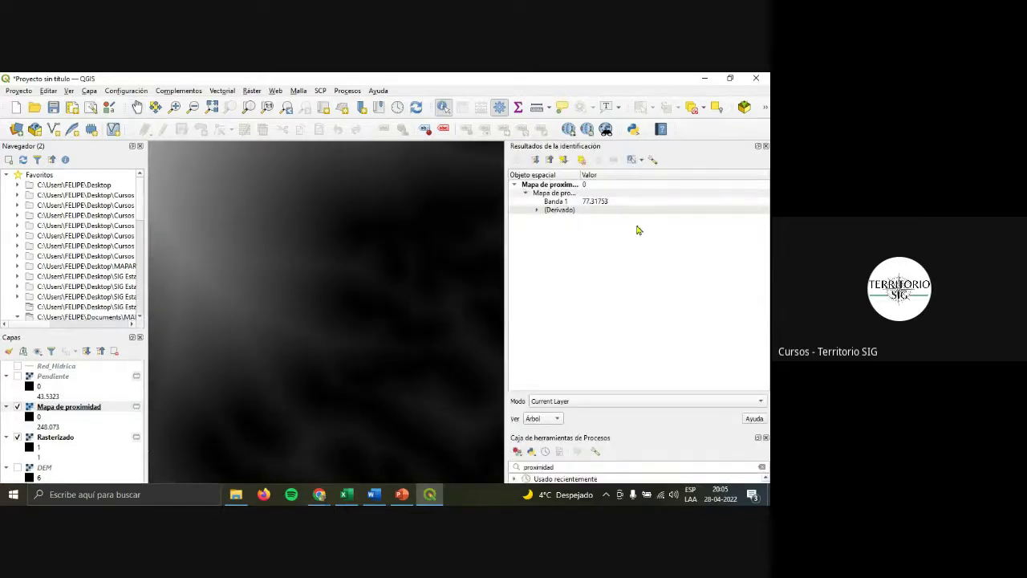
pyautogui.moveTo(278, 280); pyautogui.dragTo(554, 394)
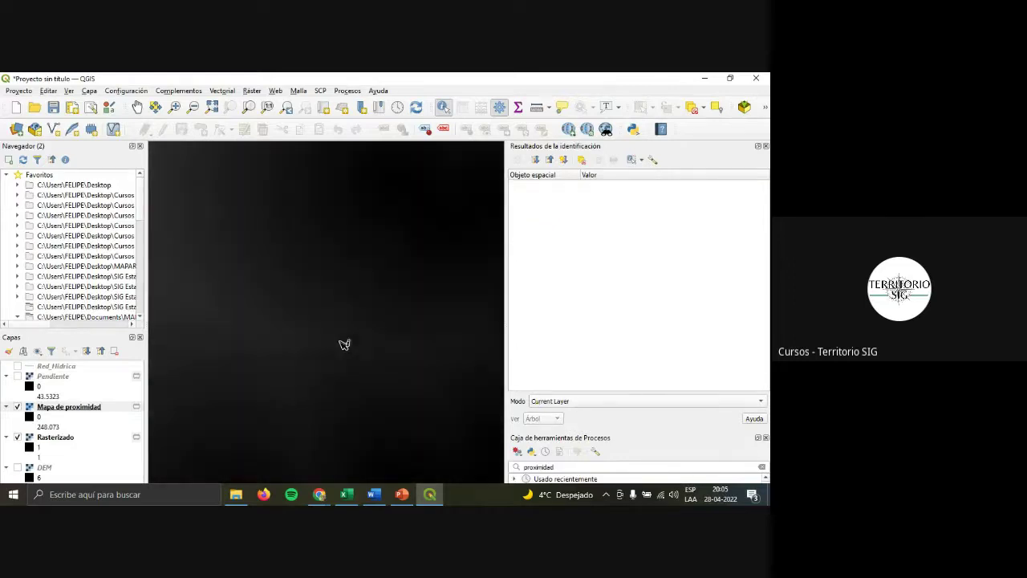
pyautogui.click(294, 336)
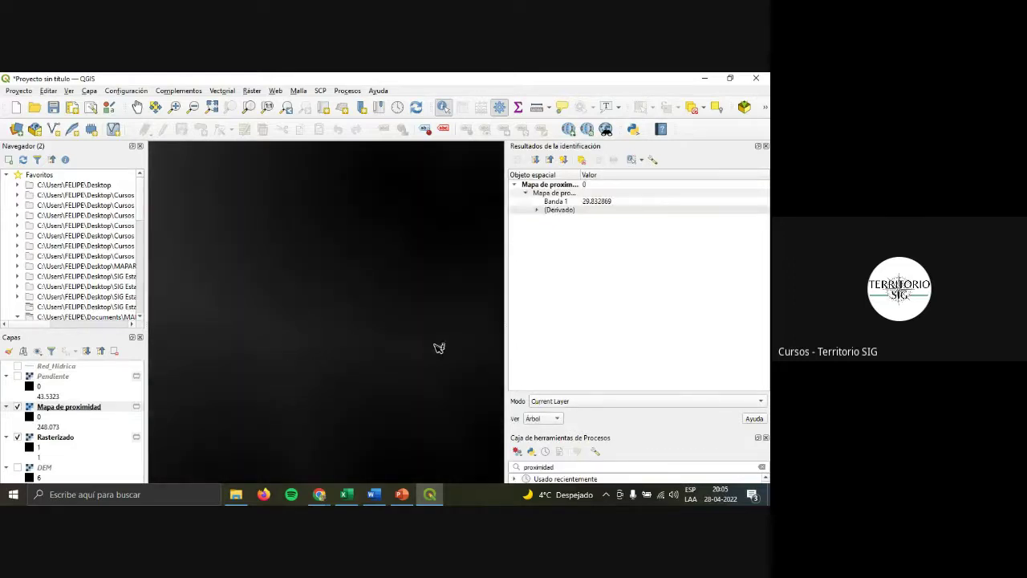
# Examine the light and dark zones of Mapa de proximidad over its whole extent against the layer's legend range.
pyautogui.scroll(-3, 439, 348)
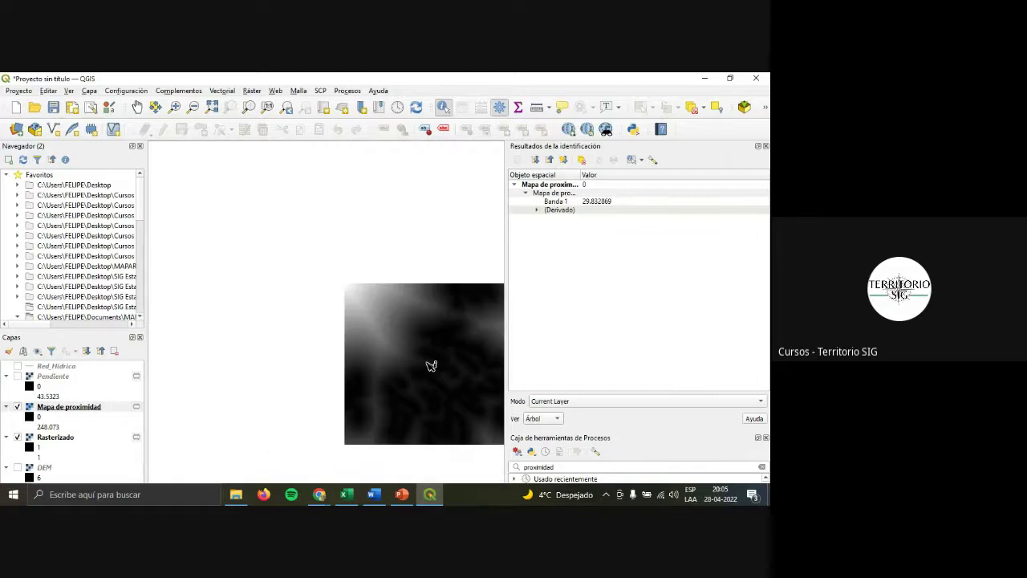
pyautogui.scroll(-1, 303, 349)
pyautogui.scroll(3, 409, 347)
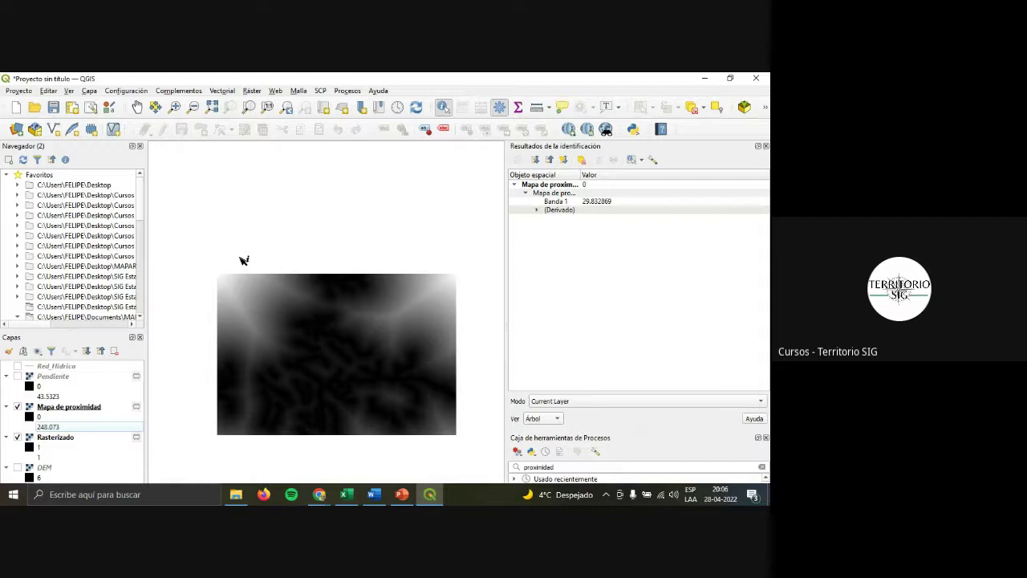
pyautogui.scroll(3, 346, 397)
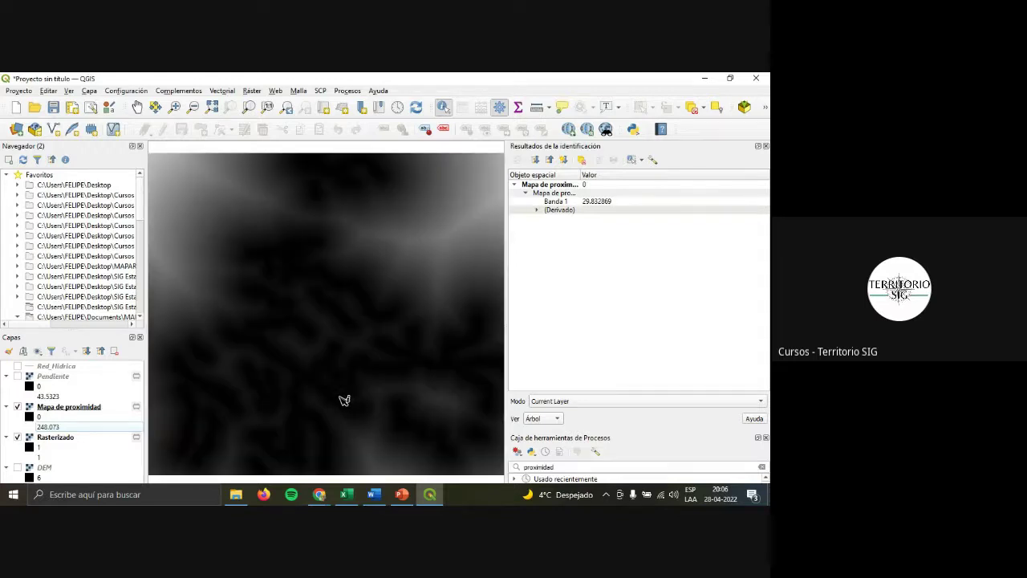
pyautogui.scroll(-3, 318, 283)
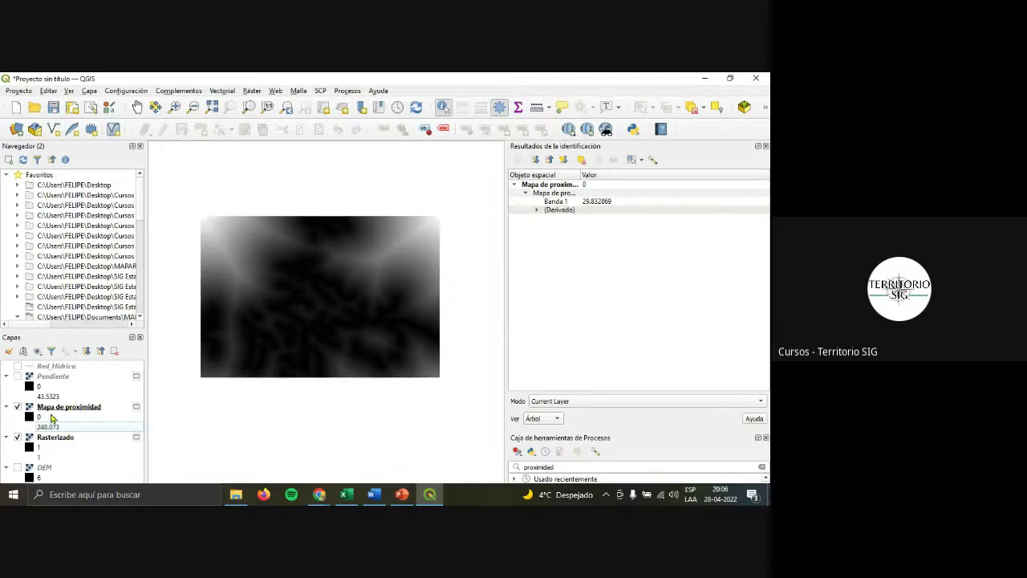
pyautogui.moveTo(64, 412)
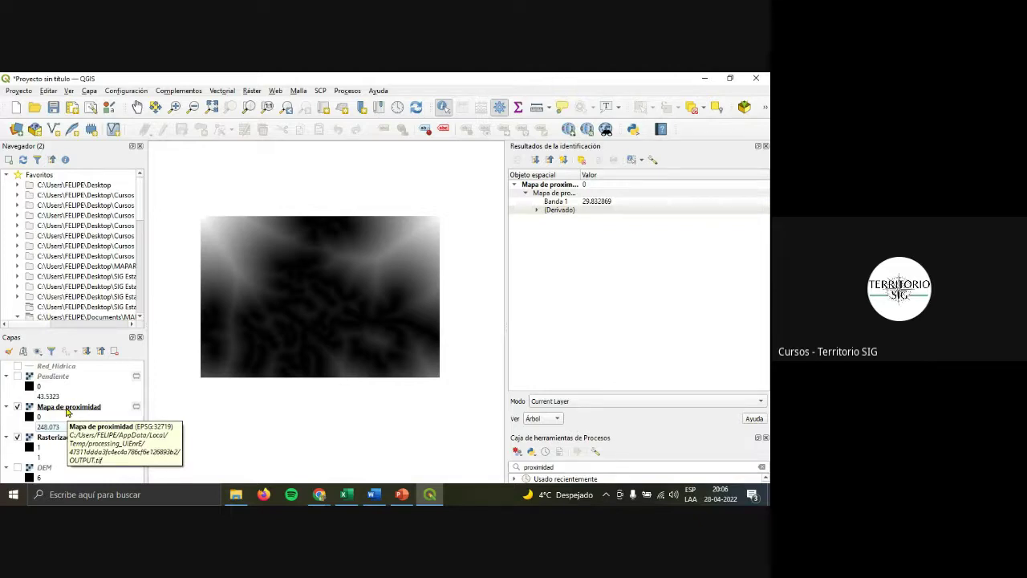
pyautogui.scroll(1, 359, 302)
pyautogui.scroll(1, 359, 302)
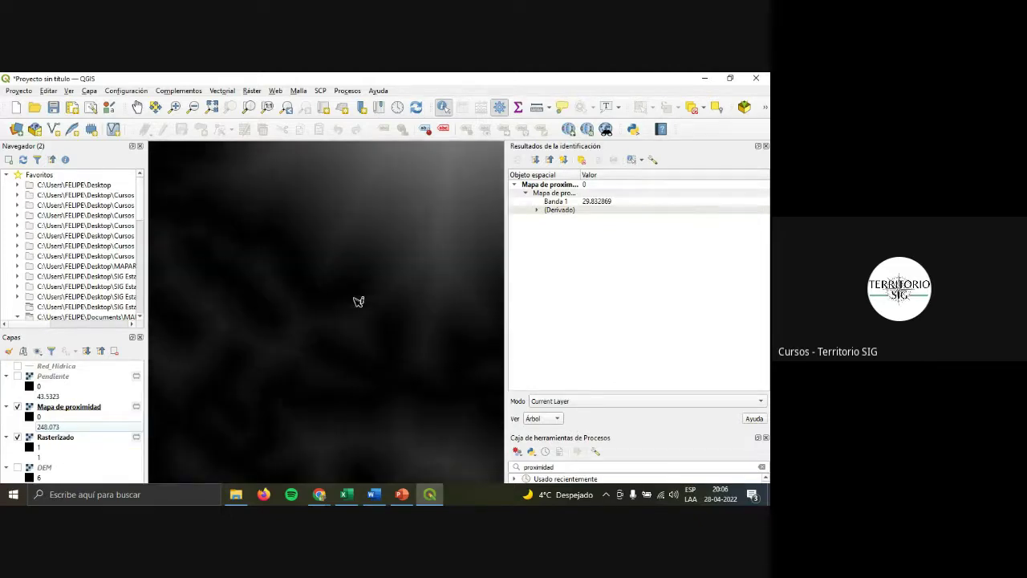
pyautogui.scroll(-1, 360, 316)
pyautogui.scroll(-1, 490, 346)
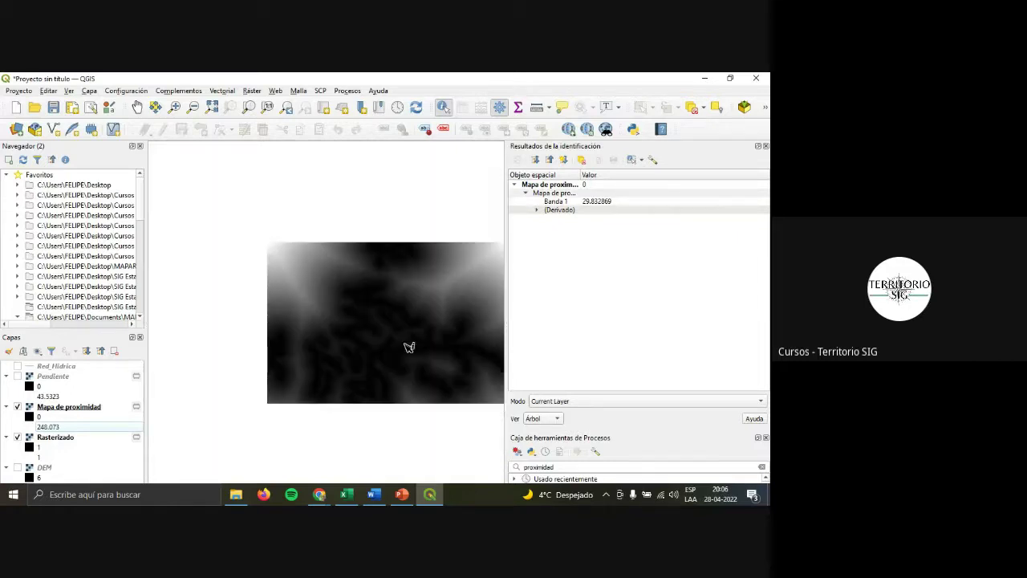
pyautogui.scroll(1, 415, 254)
pyautogui.scroll(1, 335, 328)
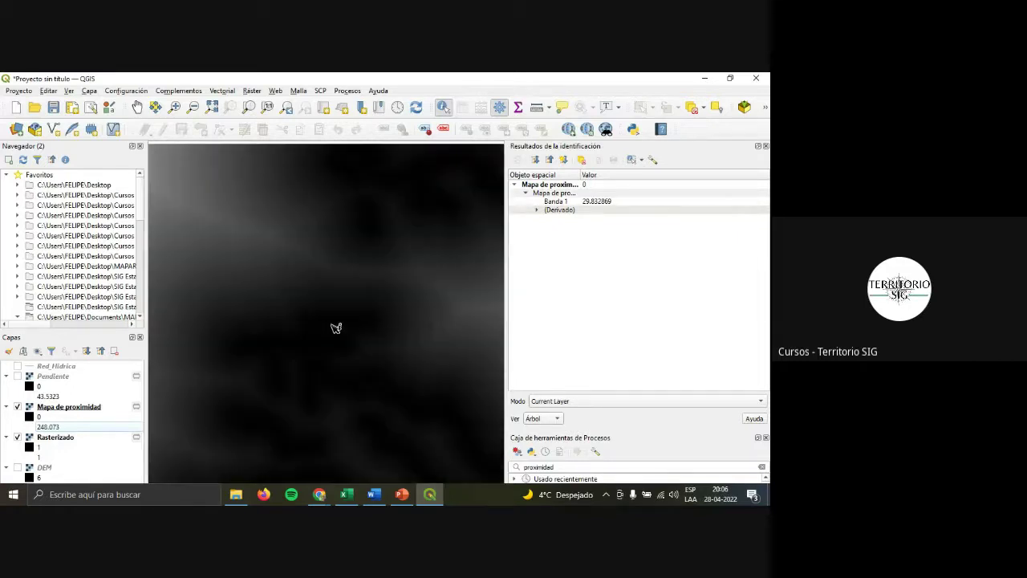
pyautogui.scroll(-2, 360, 364)
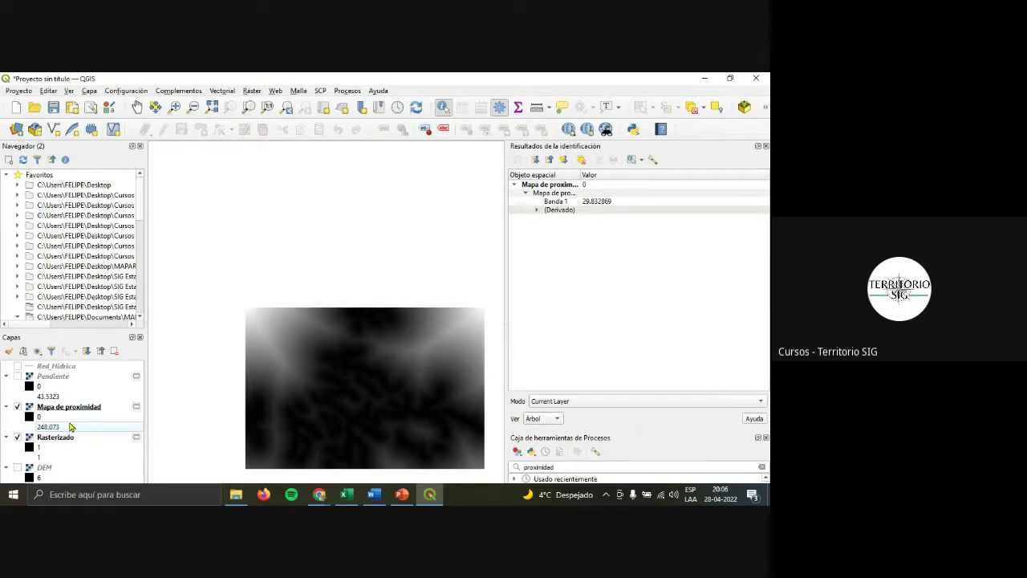
# Show the Red_Hidrica layer over Mapa de proximidad and compare the river lines with the dark zones of the raster.
pyautogui.click(18, 366)
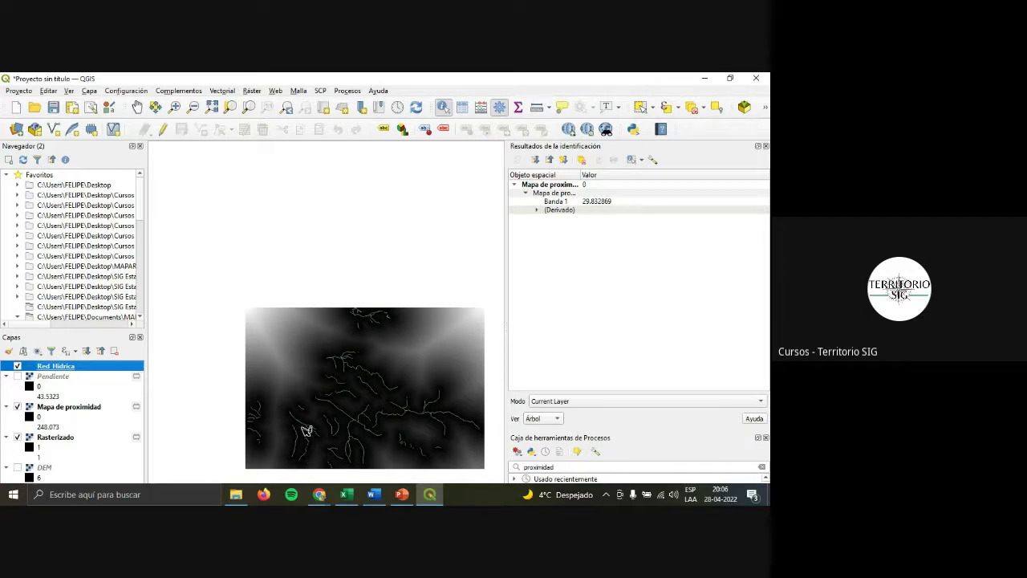
pyautogui.scroll(1, 306, 428)
pyautogui.scroll(-1, 289, 334)
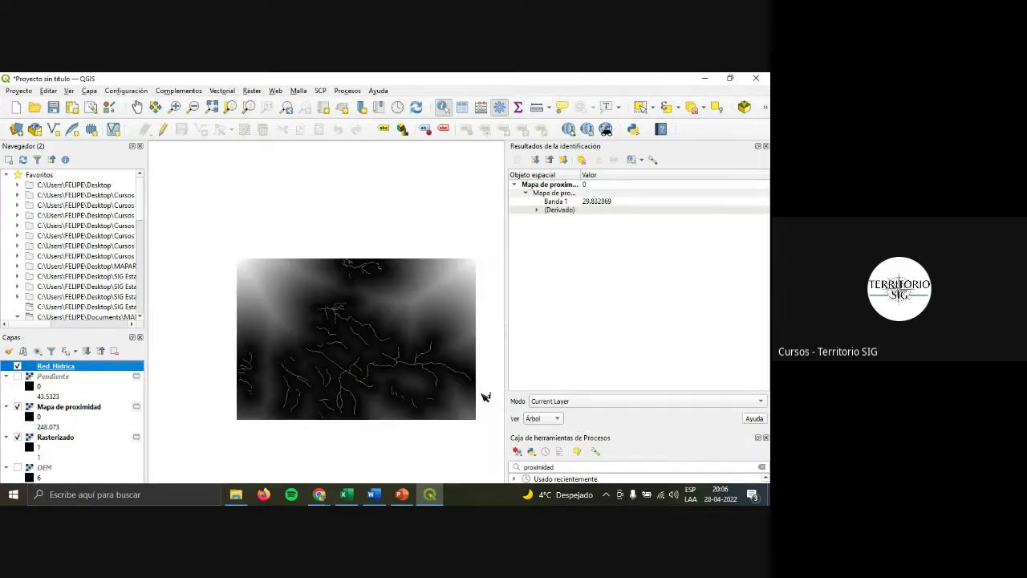
pyautogui.scroll(1, 484, 397)
pyautogui.scroll(-1, 365, 333)
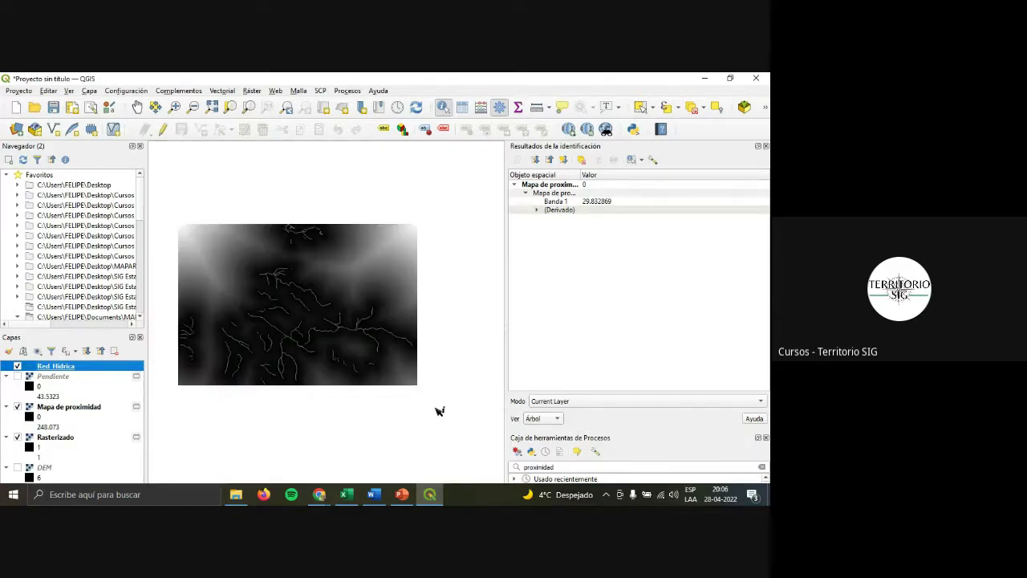
pyautogui.scroll(-1, 440, 412)
pyautogui.scroll(1, 394, 344)
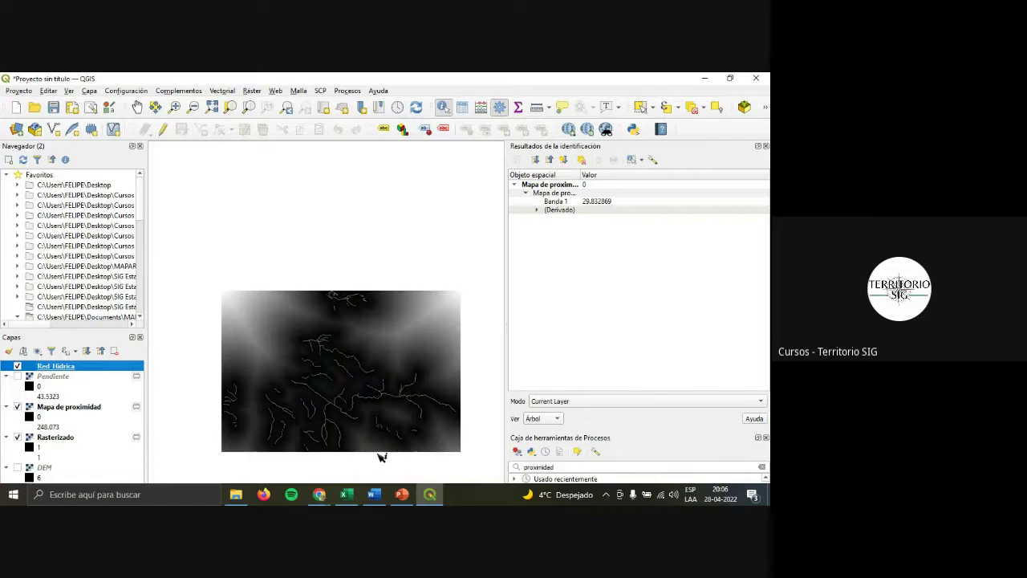
pyautogui.scroll(1, 383, 458)
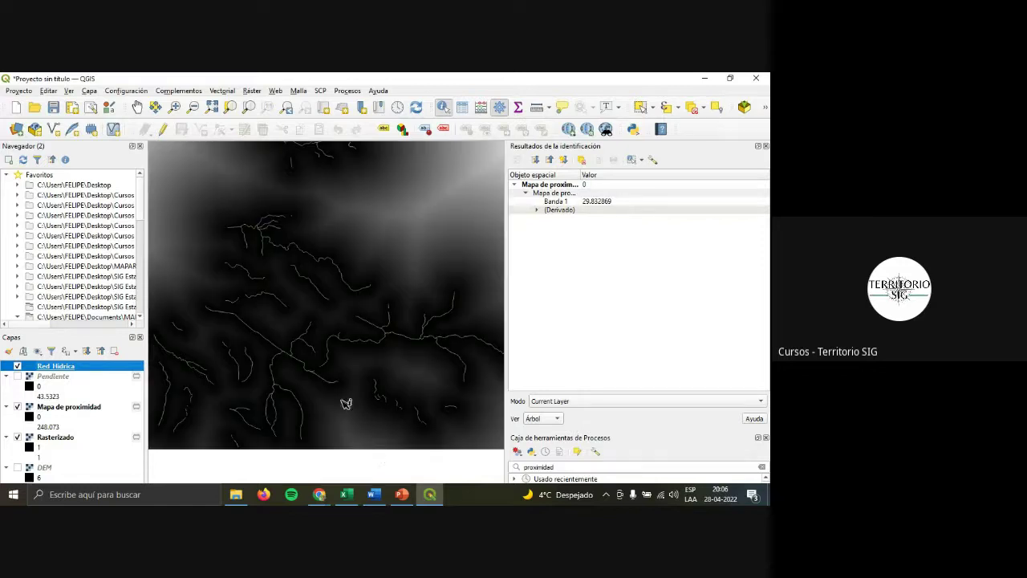
# Switch to the PowerPoint presentation and review the Distancia a agua and Densidad viviendas class ranges in the slide 11 criteria table.
pyautogui.click(402, 495)
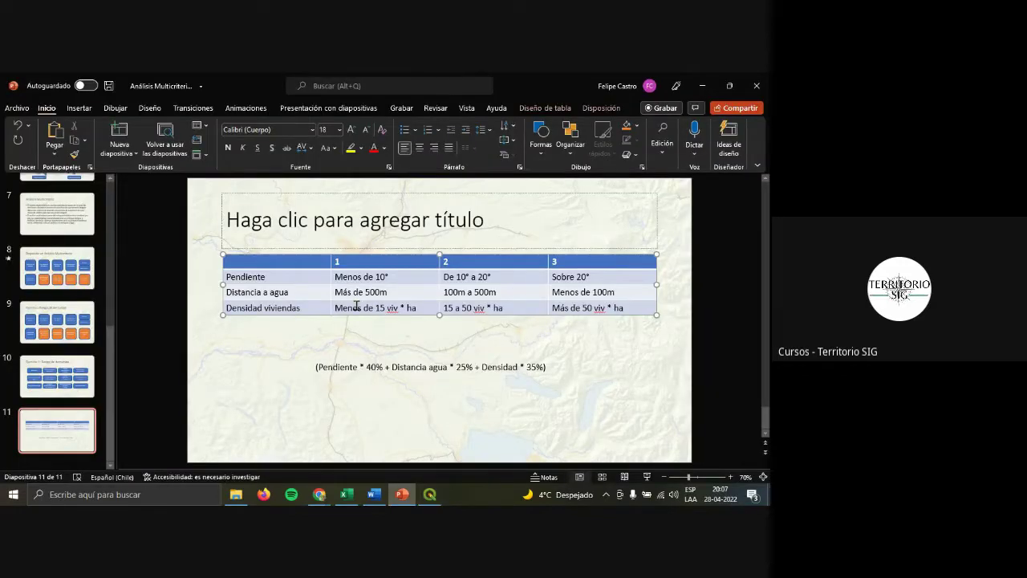
pyautogui.moveTo(389, 294); pyautogui.dragTo(335, 293)
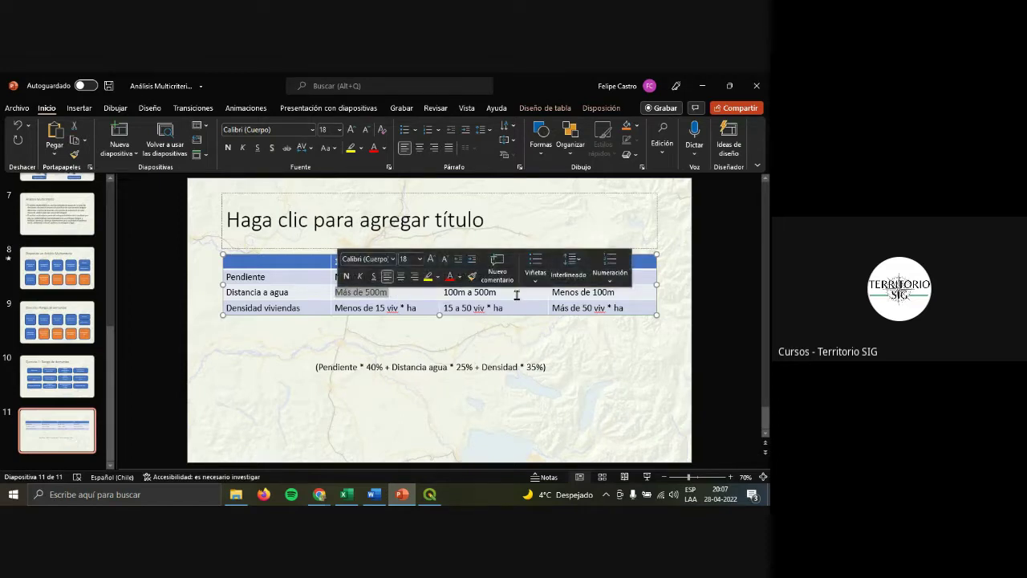
pyautogui.moveTo(515, 293); pyautogui.dragTo(411, 291)
pyautogui.moveTo(631, 293); pyautogui.dragTo(270, 291)
pyautogui.click(298, 258)
pyautogui.moveTo(298, 259); pyautogui.dragTo(616, 258)
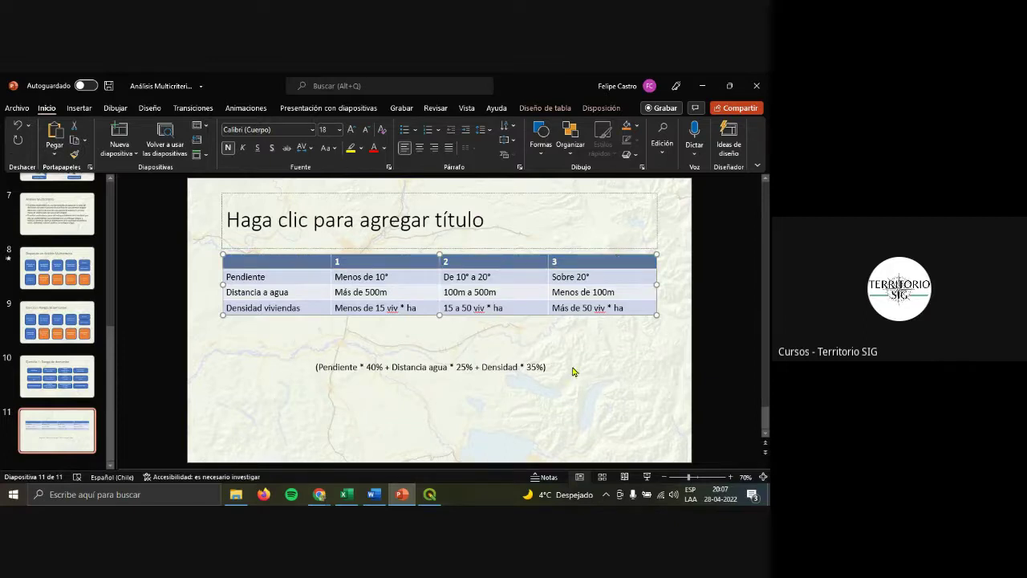
pyautogui.click(354, 310)
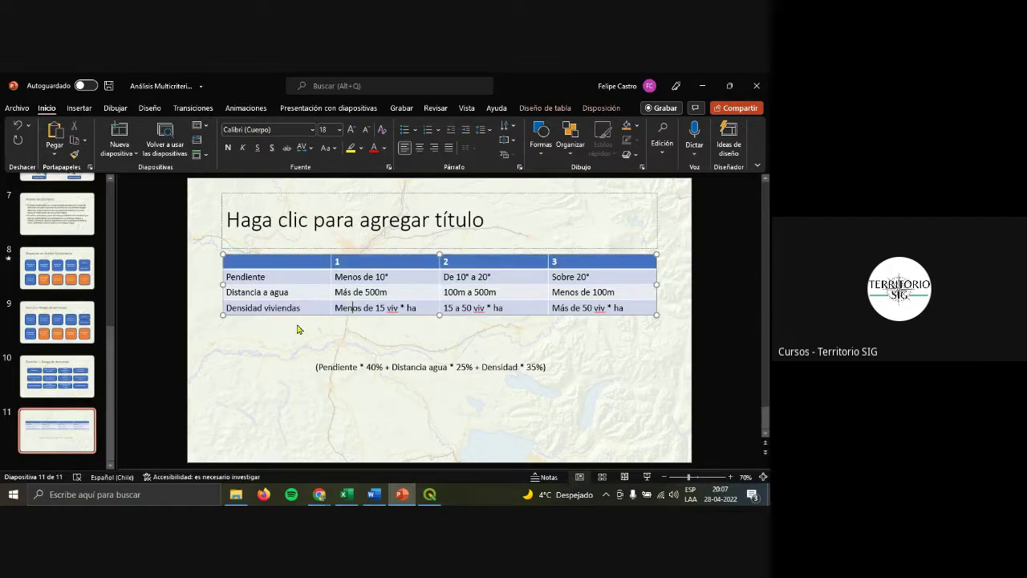
pyautogui.moveTo(273, 307); pyautogui.dragTo(588, 305)
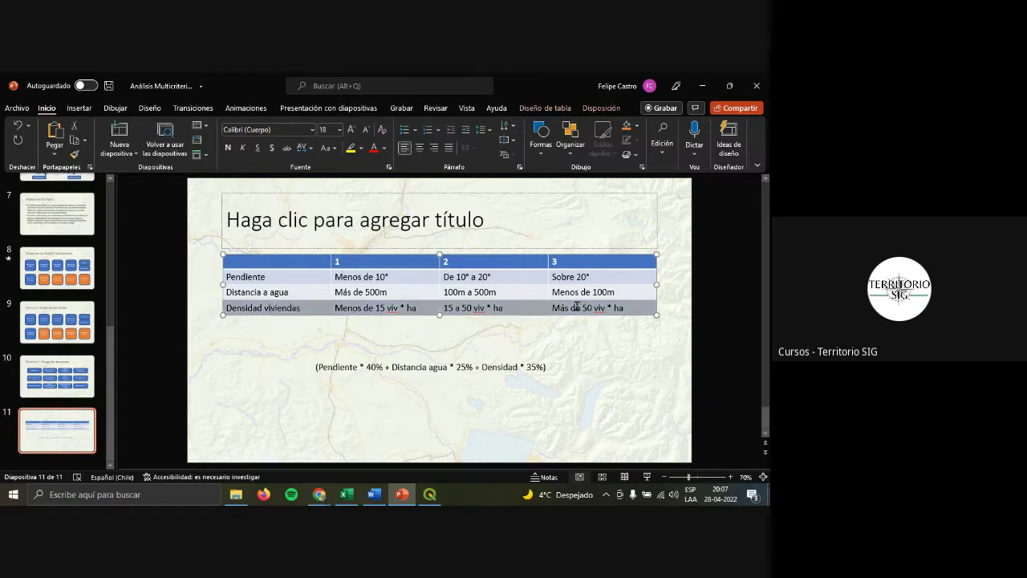
# Return to QGIS, hide the Red_Hidrica layer and make Mapa de proximidad the active layer.
pyautogui.click(434, 499)
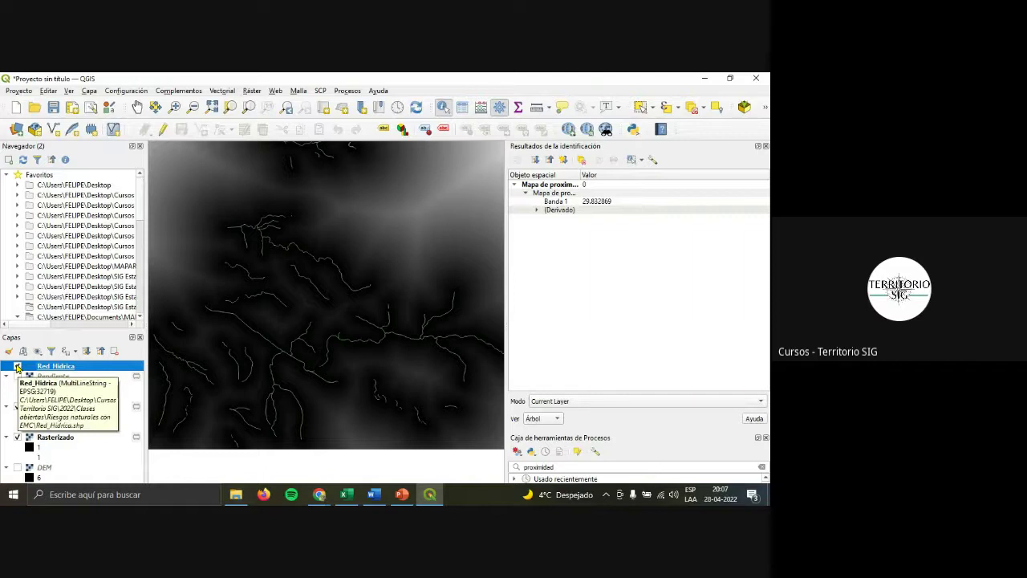
pyautogui.click(18, 367)
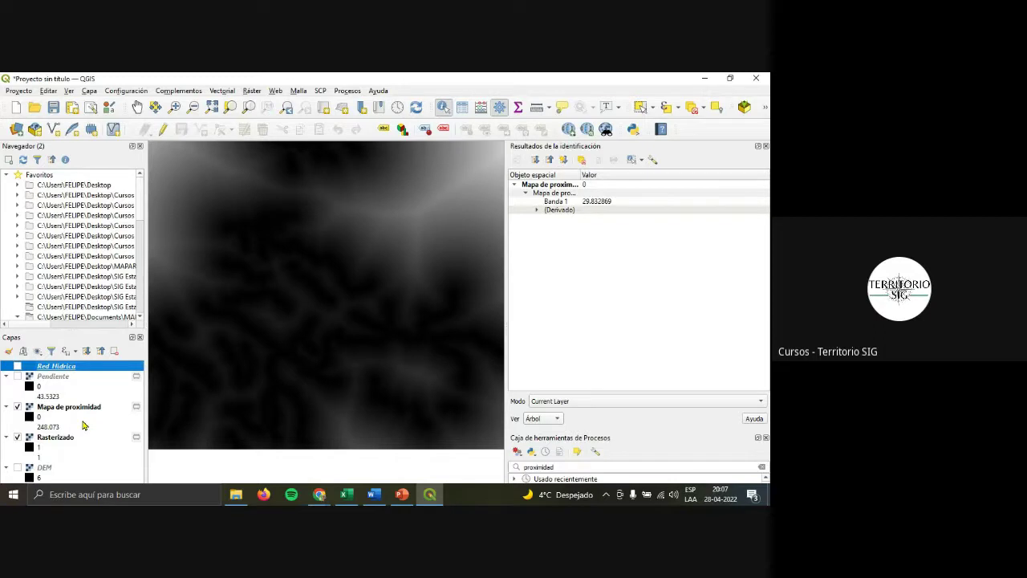
pyautogui.click(86, 424)
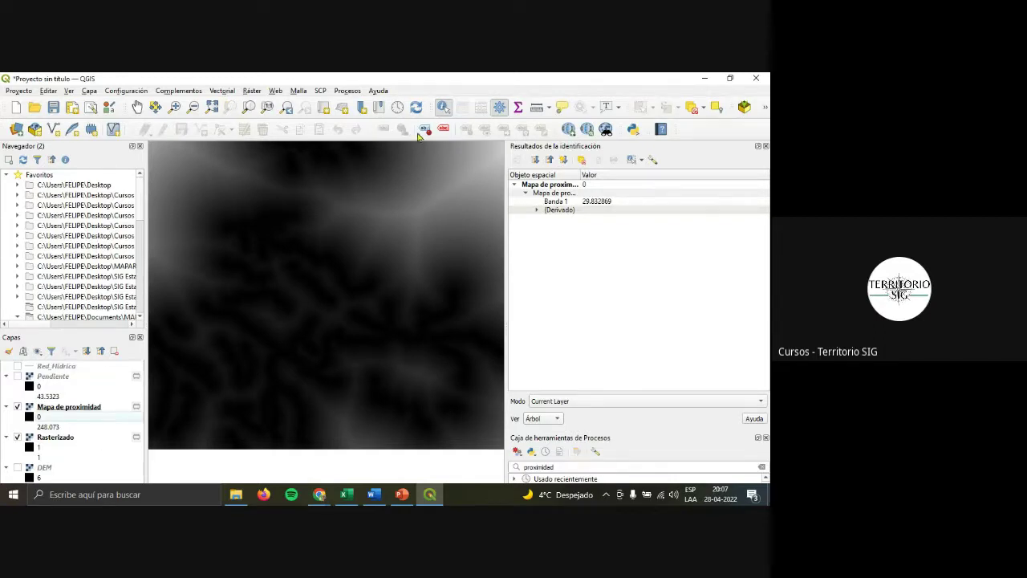
# Open the attribute table of the Zonas_Valpo_Vina layer and review its population, household and dwelling fields.
pyautogui.click(730, 78)
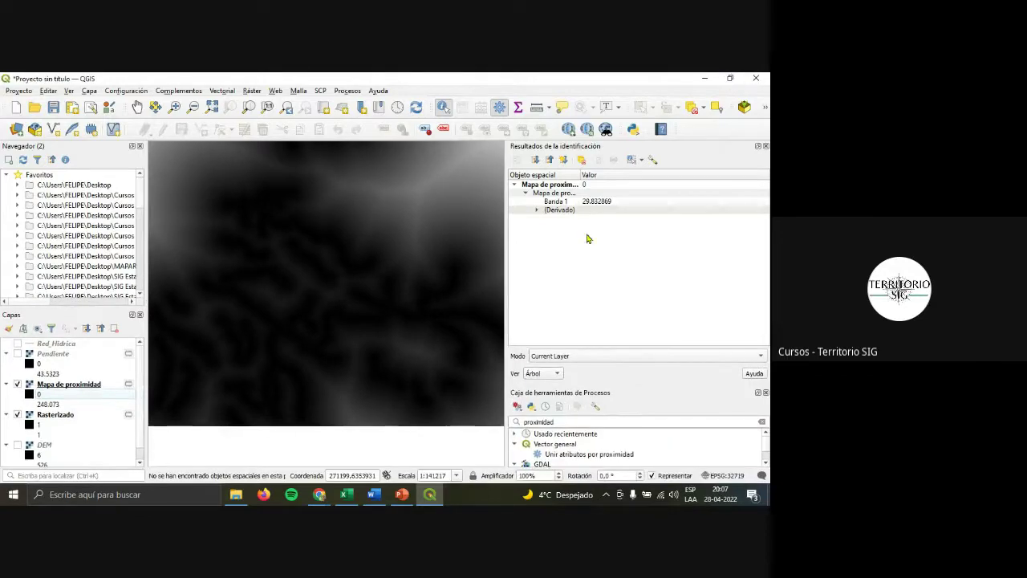
pyautogui.scroll(-1, 69, 444)
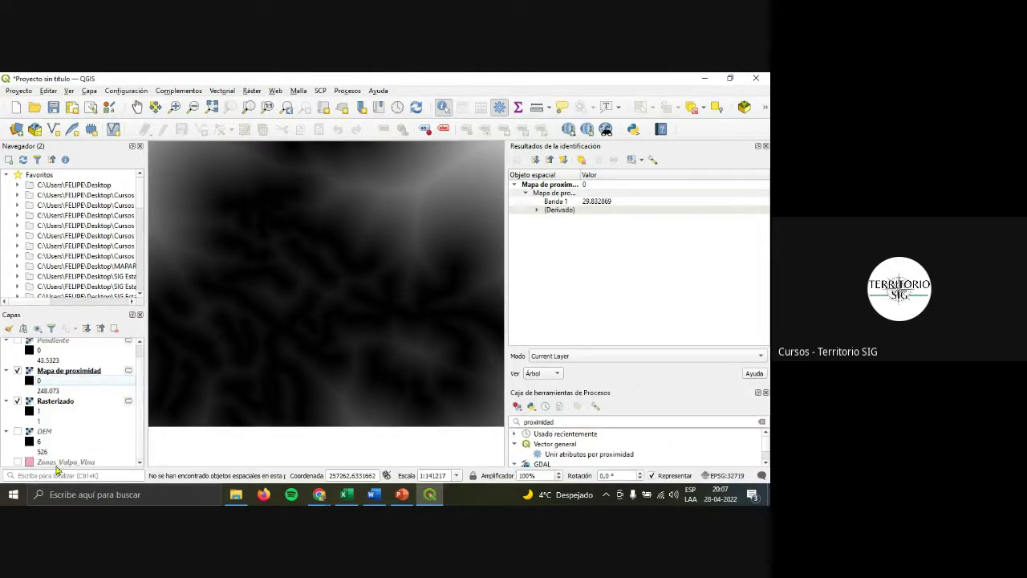
pyautogui.click(59, 463)
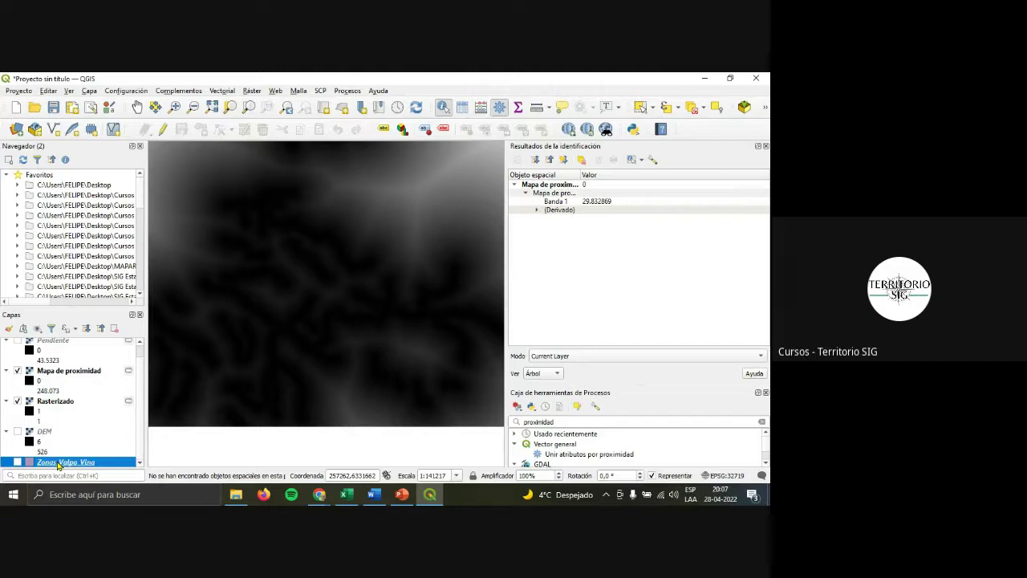
pyautogui.rightClick(59, 465)
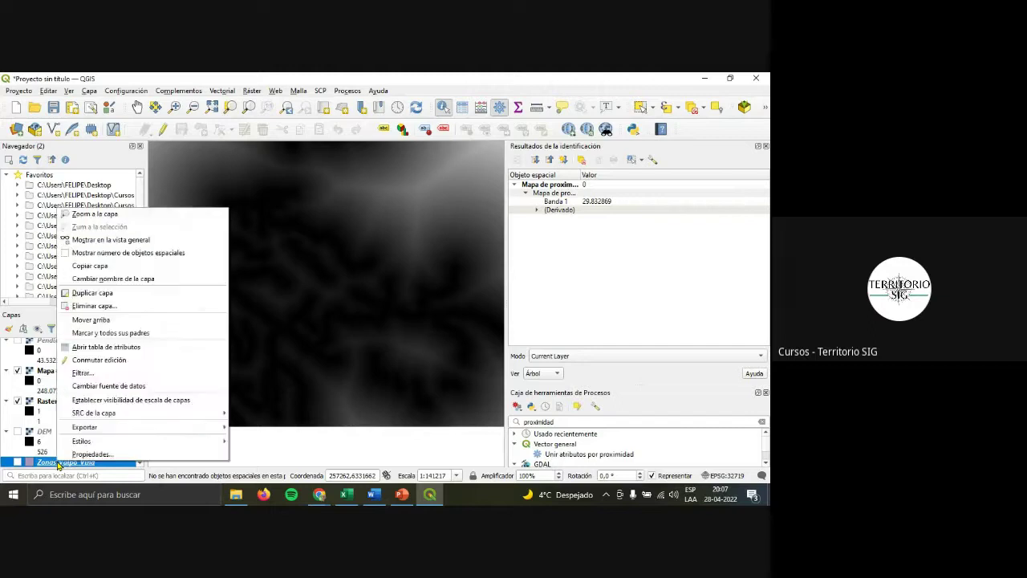
pyautogui.click(124, 351)
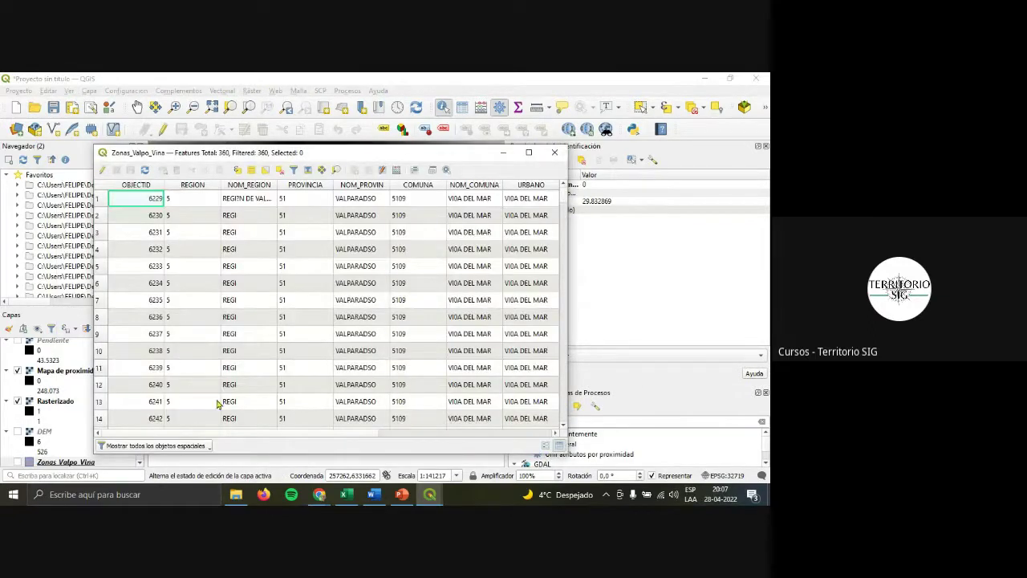
pyautogui.moveTo(194, 434); pyautogui.dragTo(550, 446)
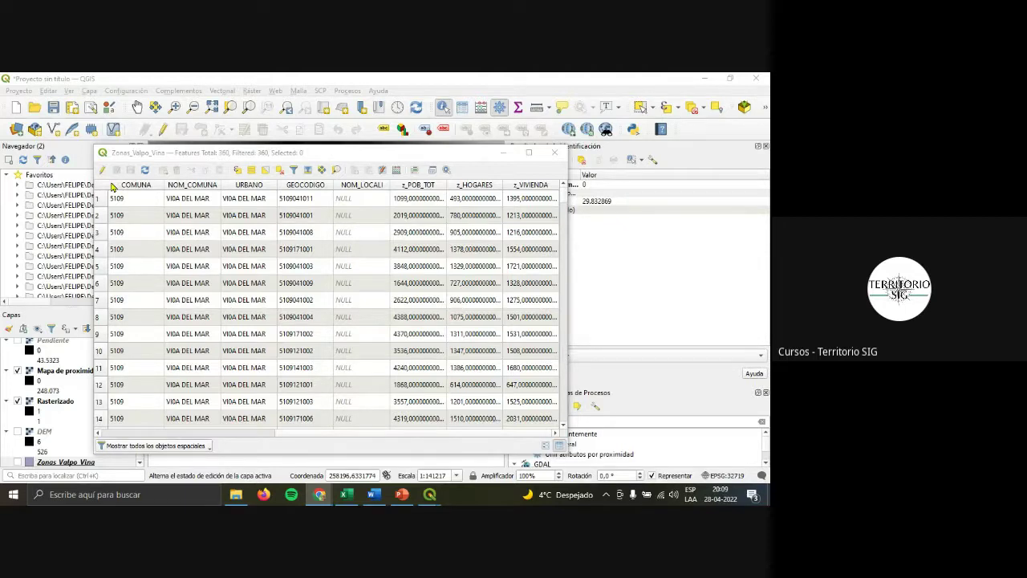
# Reopen the Zonas_Valpo_Vina attribute table and turn on editing for the layer.
pyautogui.click(136, 159)
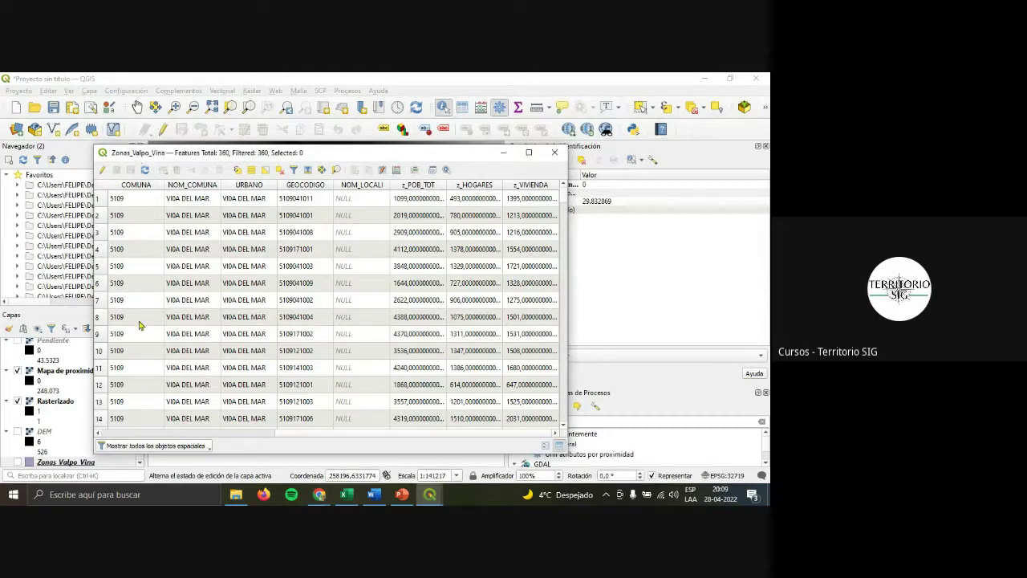
pyautogui.rightClick(48, 463)
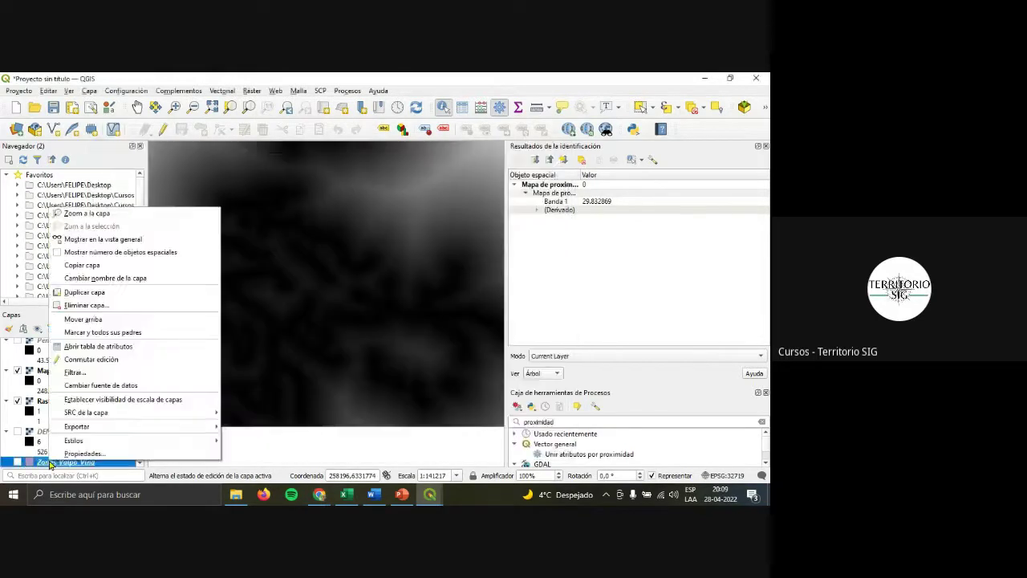
pyautogui.click(126, 347)
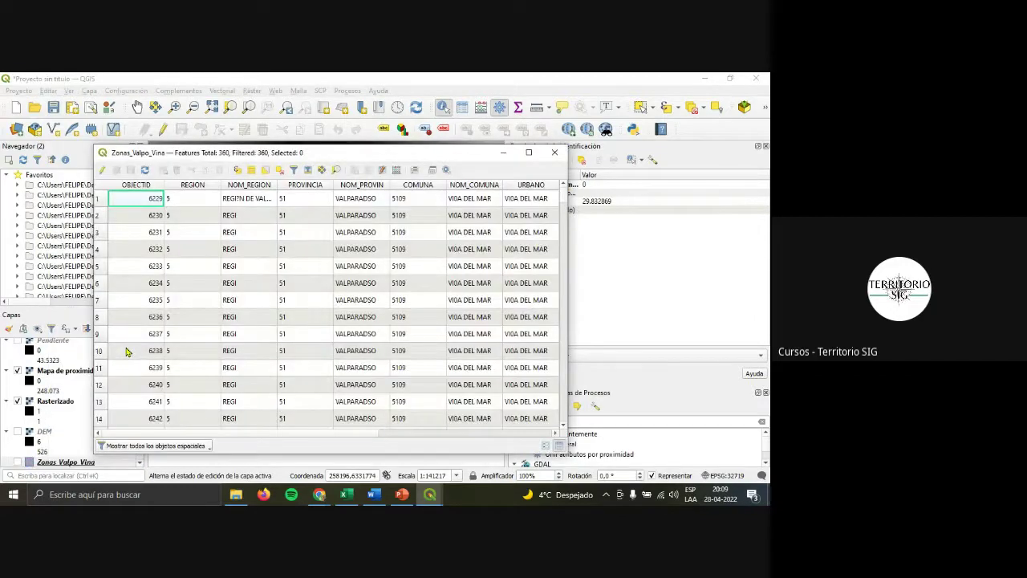
pyautogui.click(102, 173)
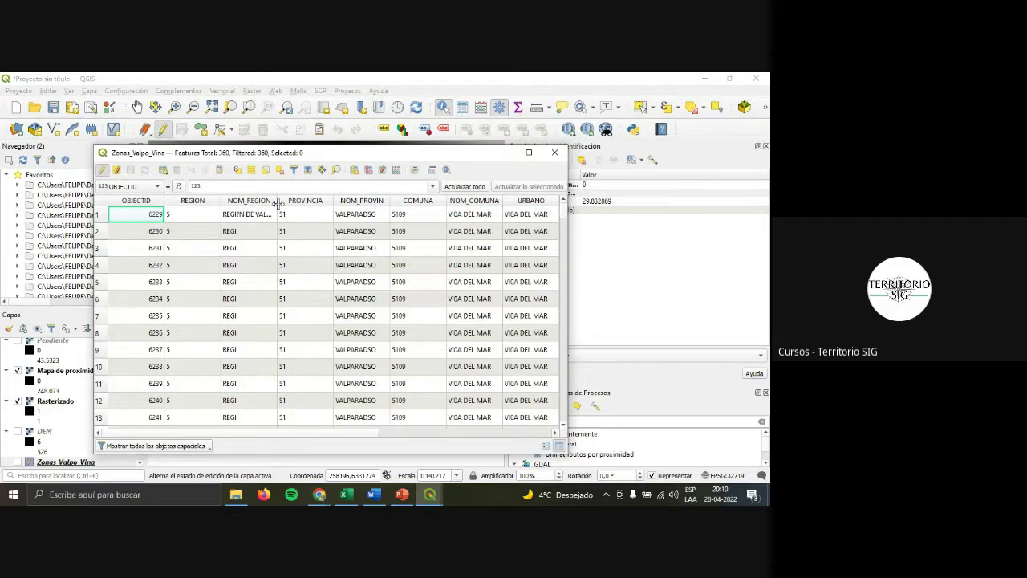
# Add a decimal field named SUPERFICIE to Zonas_Valpo_Vina with length 10 and precision 3.
pyautogui.click(354, 172)
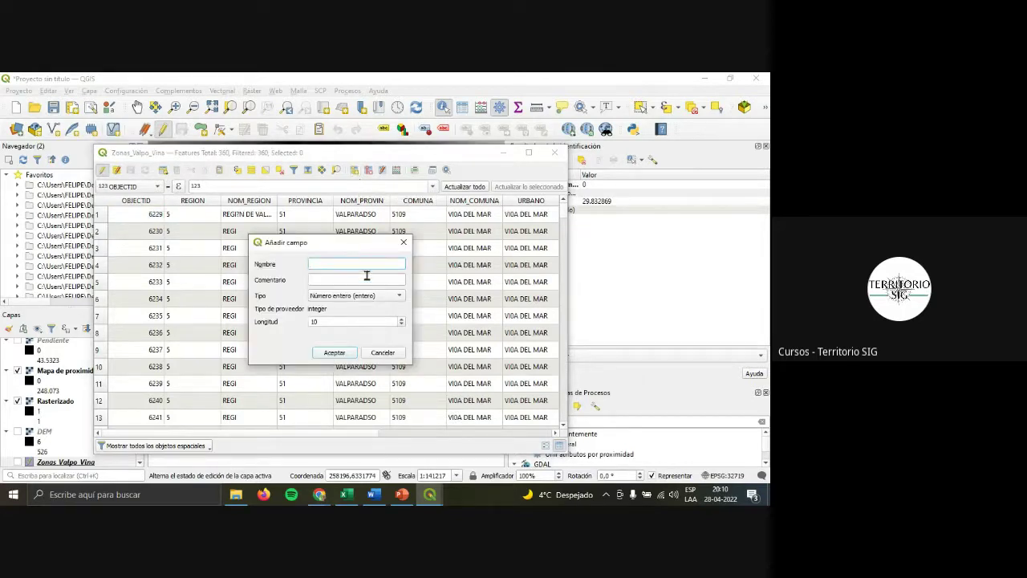
pyautogui.write('SUPERFICIE')
pyautogui.click(383, 296)
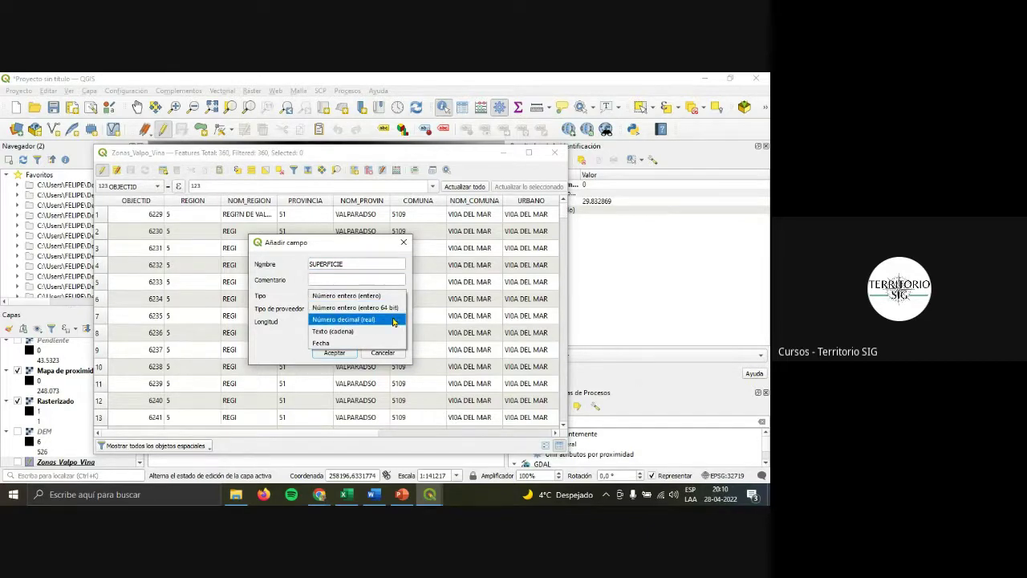
pyautogui.click(390, 328)
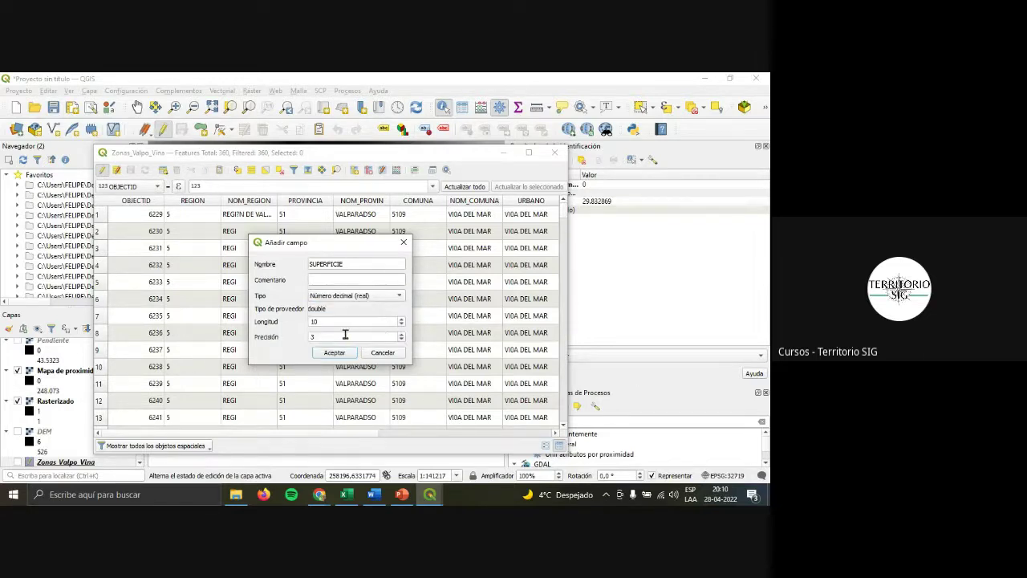
pyautogui.click(343, 336)
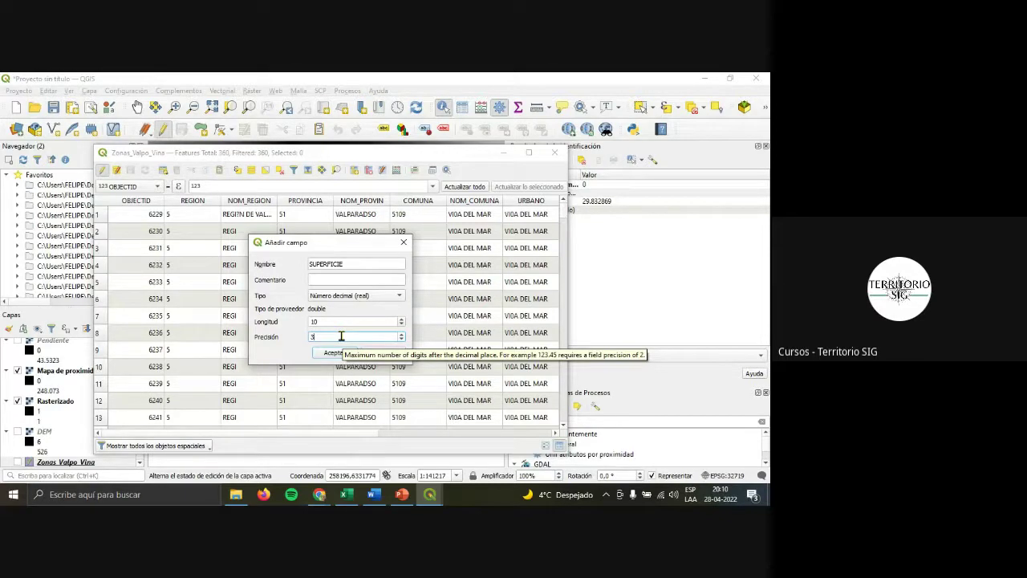
pyautogui.click(344, 355)
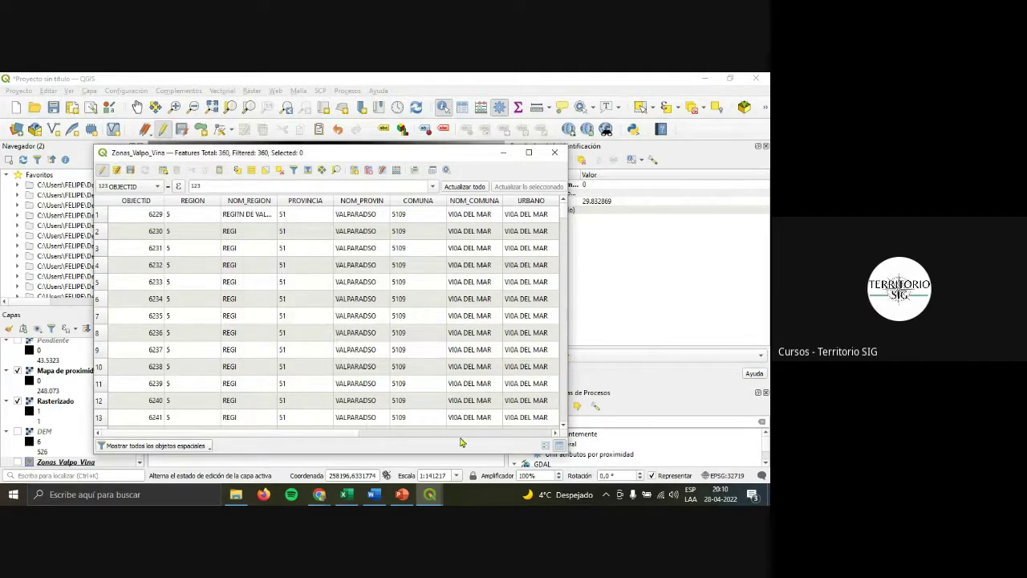
pyautogui.click(464, 437)
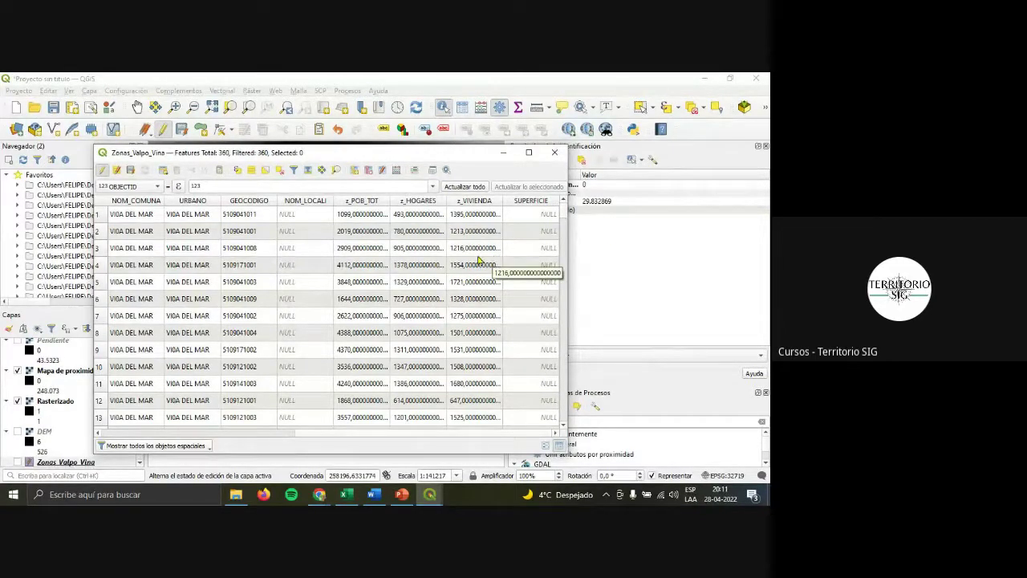
# Add a decimal field named DENSIDAD to Zonas_Valpo_Vina with length 10 and precision 3.
pyautogui.click(354, 170)
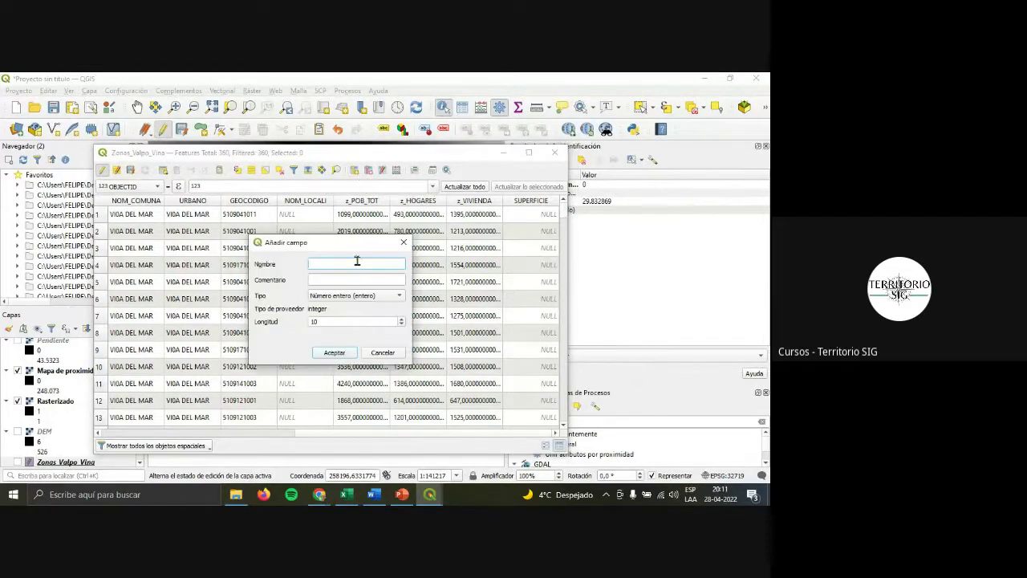
pyautogui.write('DENSIDAD')
pyautogui.click(374, 297)
pyautogui.click(378, 319)
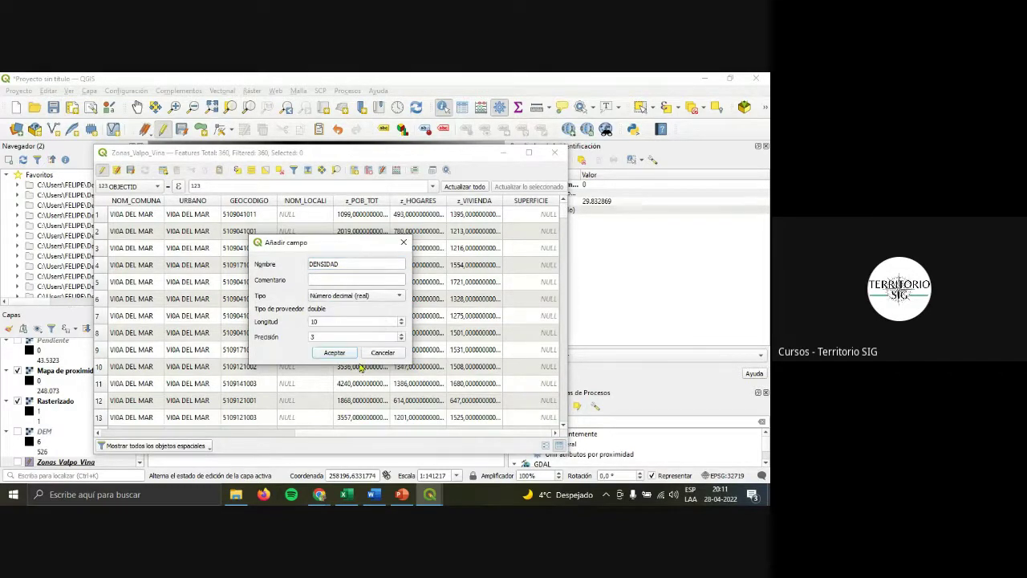
pyautogui.click(344, 357)
pyautogui.click(522, 433)
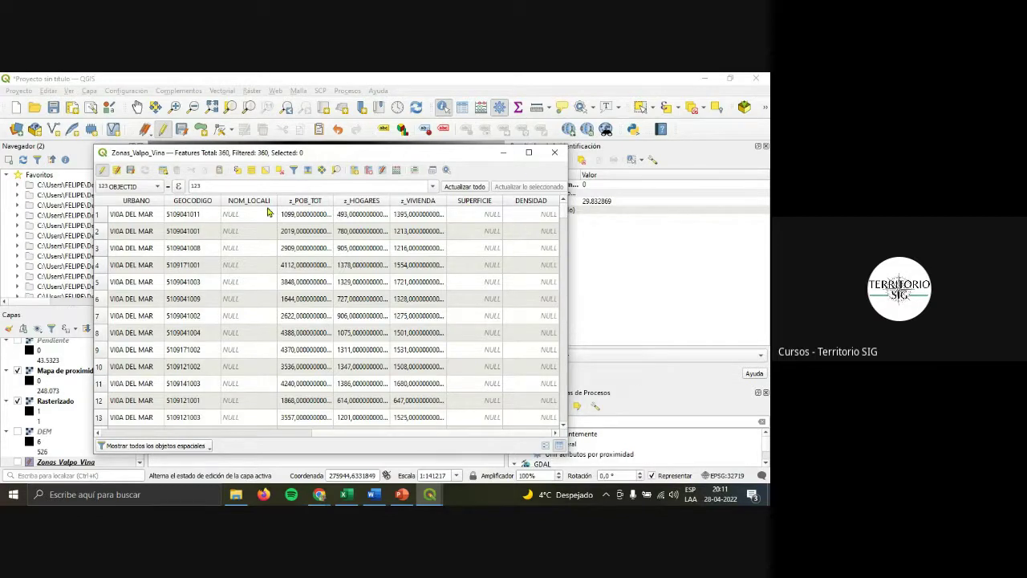
# Choose SUPERFICIE as the field to calculate and build its expression with the geometry function $area.
pyautogui.click(149, 190)
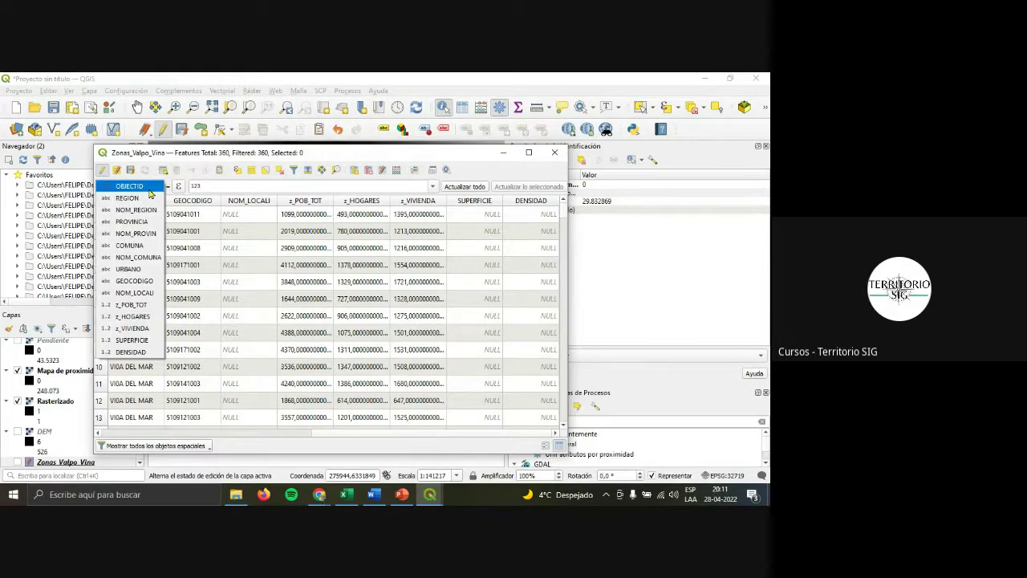
pyautogui.click(149, 187)
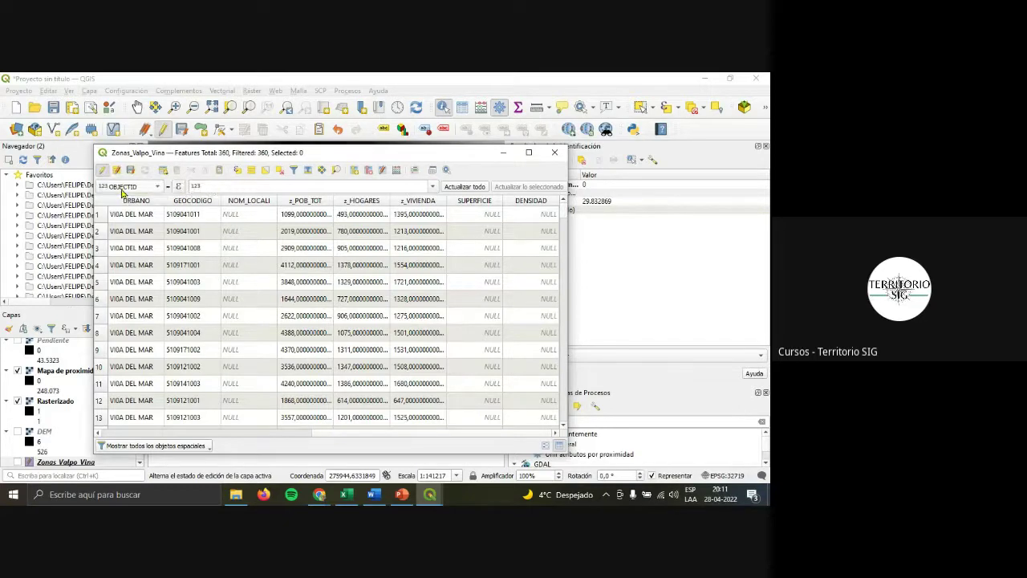
pyautogui.click(121, 187)
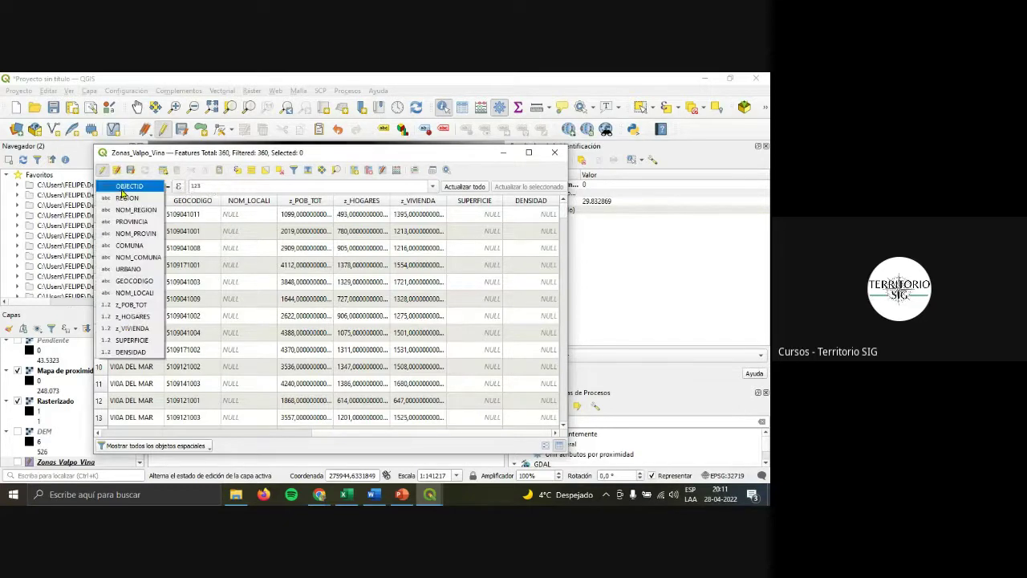
pyautogui.click(131, 343)
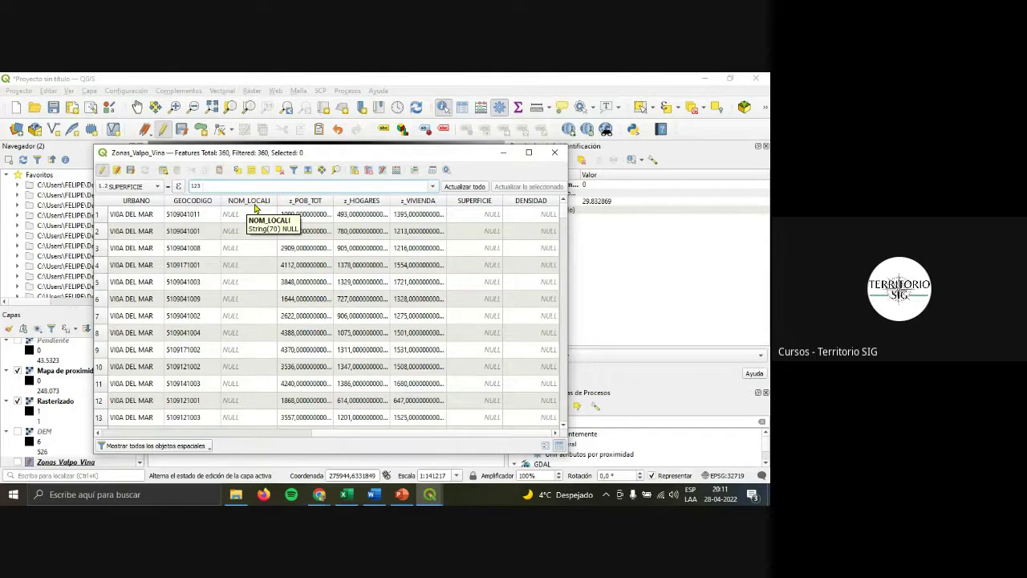
pyautogui.press('BackSpace')
pyautogui.press('BackSpace')
pyautogui.press('BackSpace')
pyautogui.click(180, 187)
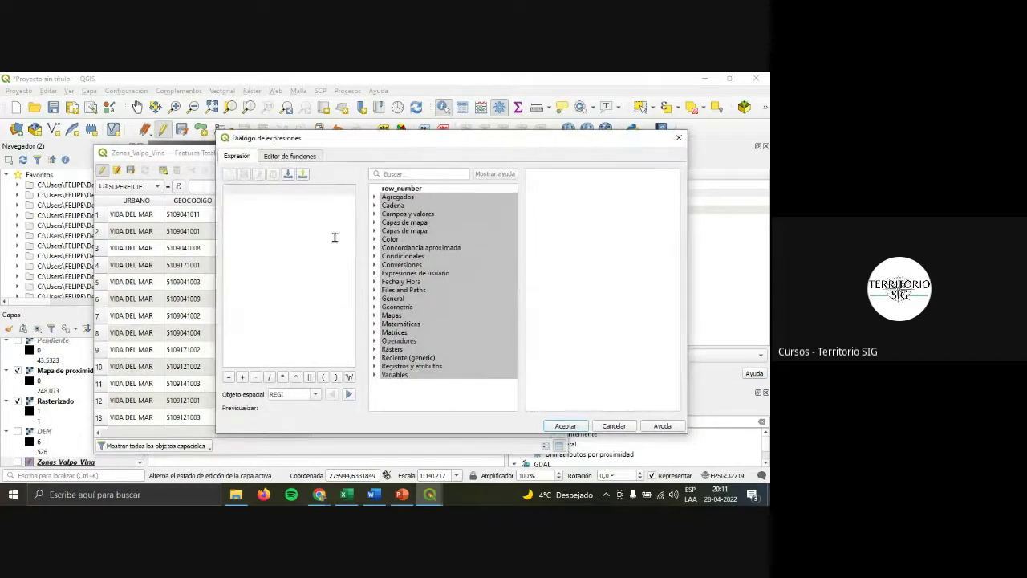
pyautogui.click(375, 308)
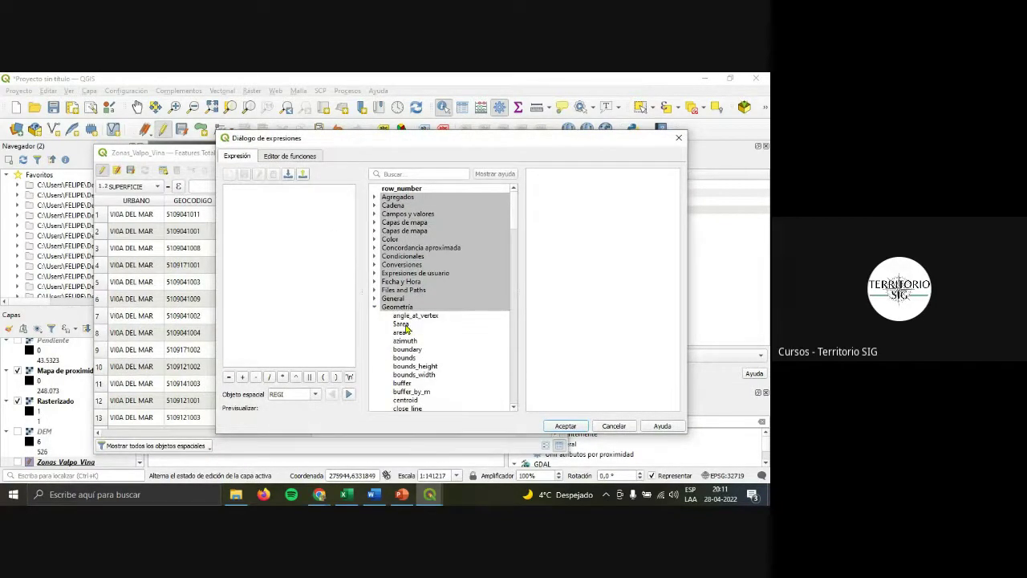
pyautogui.doubleClick(401, 324)
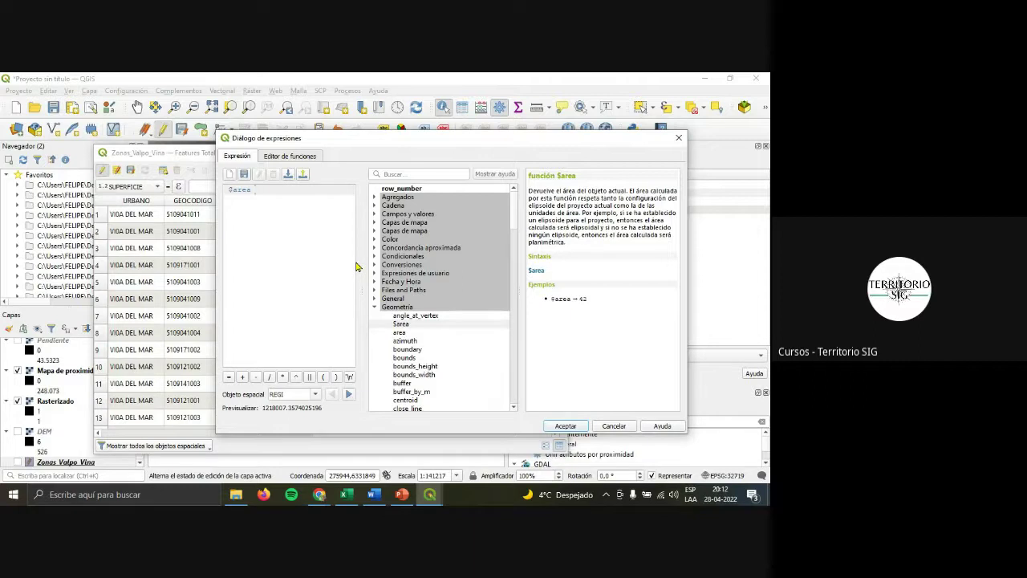
pyautogui.click(566, 426)
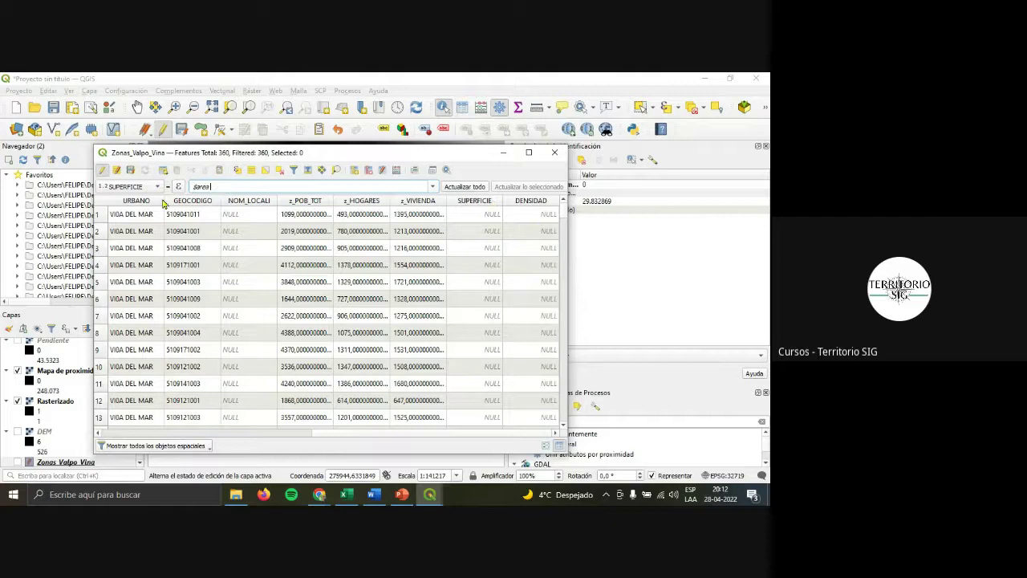
# Update SUPERFICIE for all features with $area, and recalculate it for all features as $area / 10000.
pyautogui.click(454, 188)
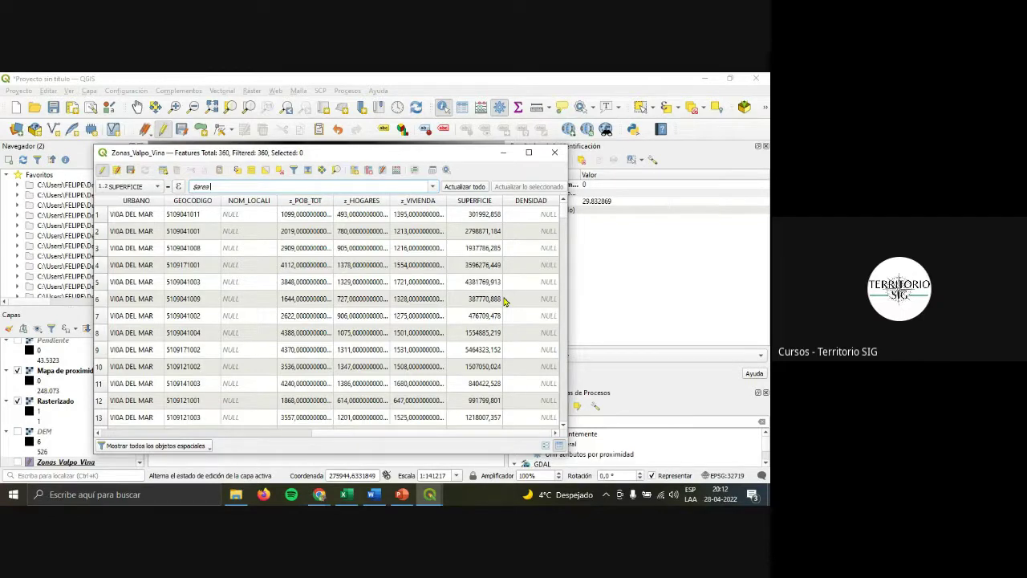
pyautogui.write('/ 10000')
pyautogui.click(480, 187)
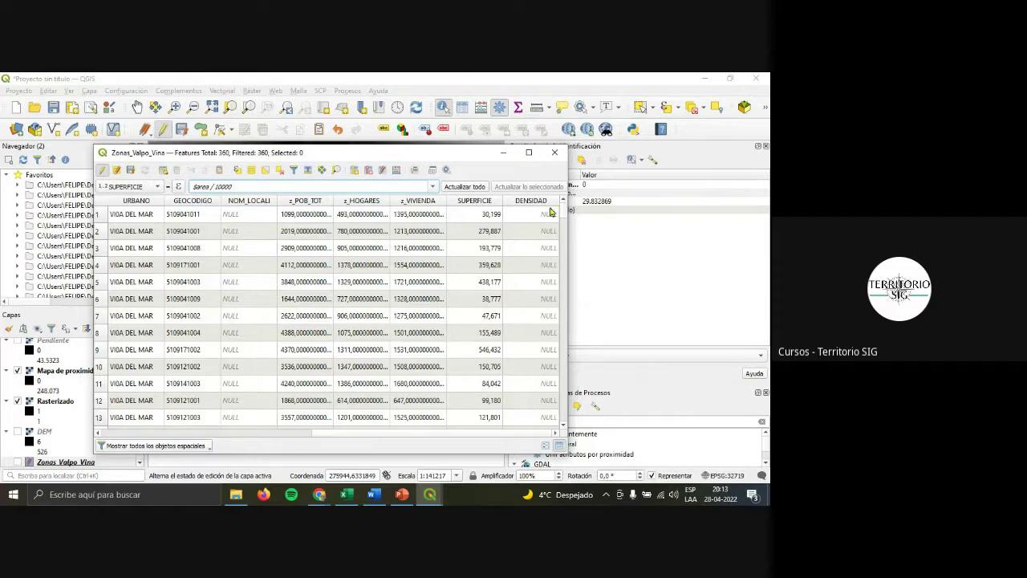
# Choose DENSIDAD as the field to calculate, open the expression builder for it and clear the old formula.
pyautogui.click(156, 191)
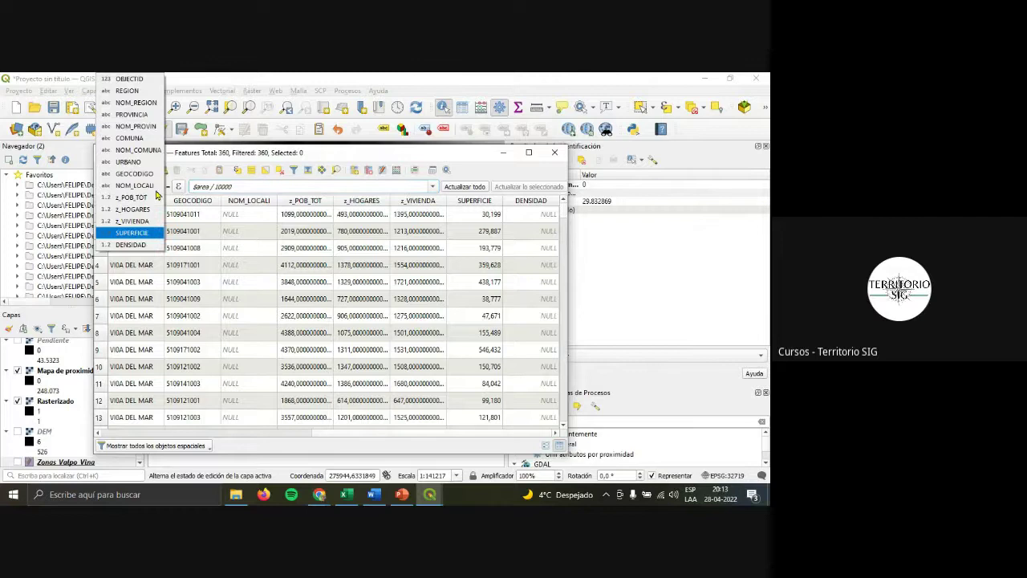
pyautogui.click(155, 246)
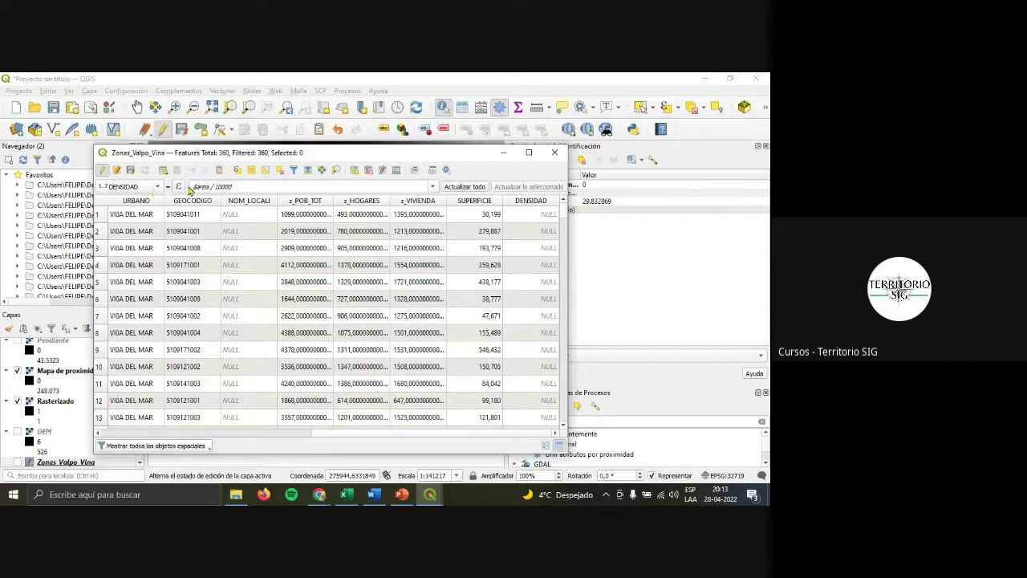
pyautogui.moveTo(259, 186); pyautogui.dragTo(48, 171)
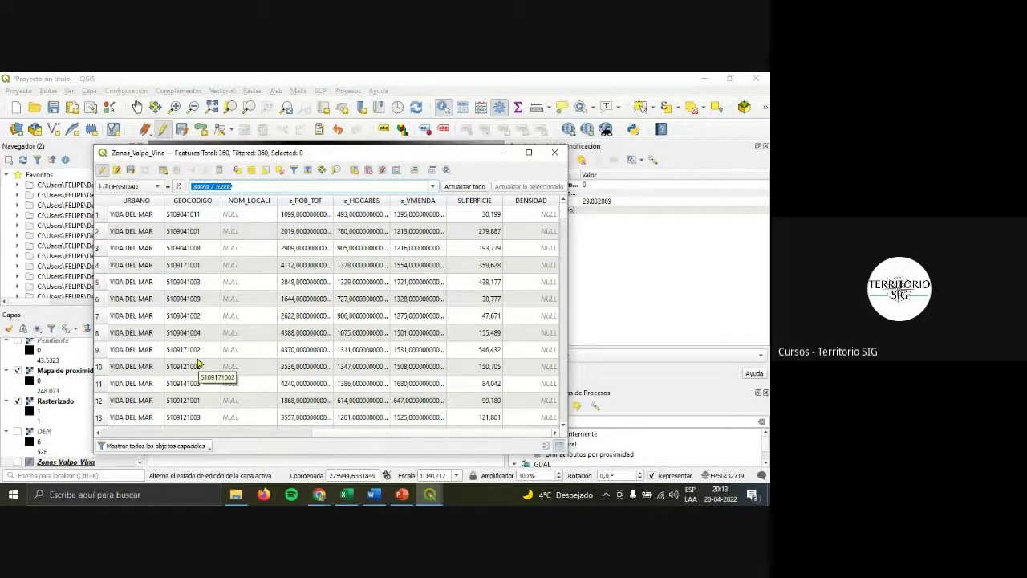
pyautogui.doubleClick(408, 214)
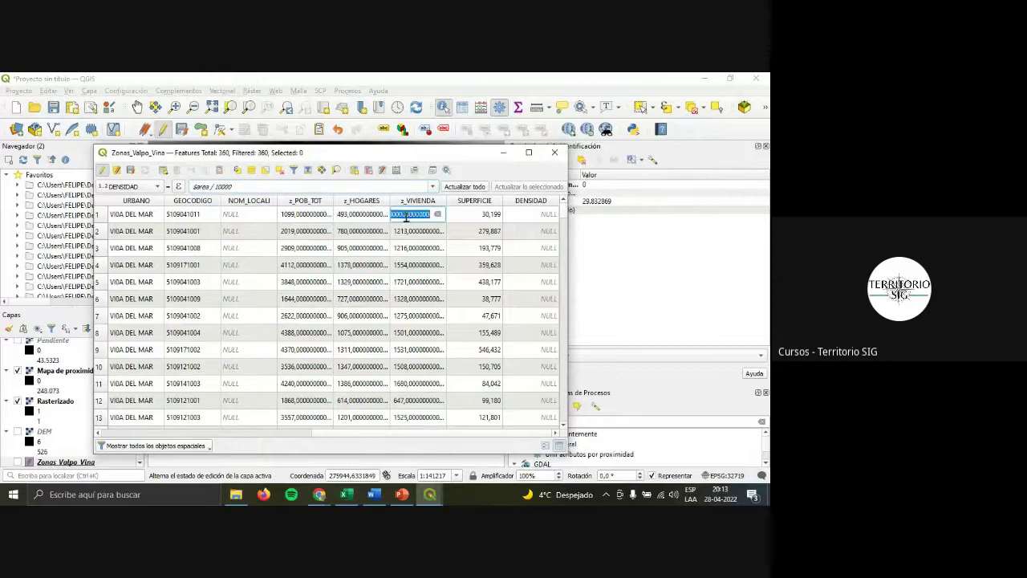
pyautogui.doubleClick(434, 246)
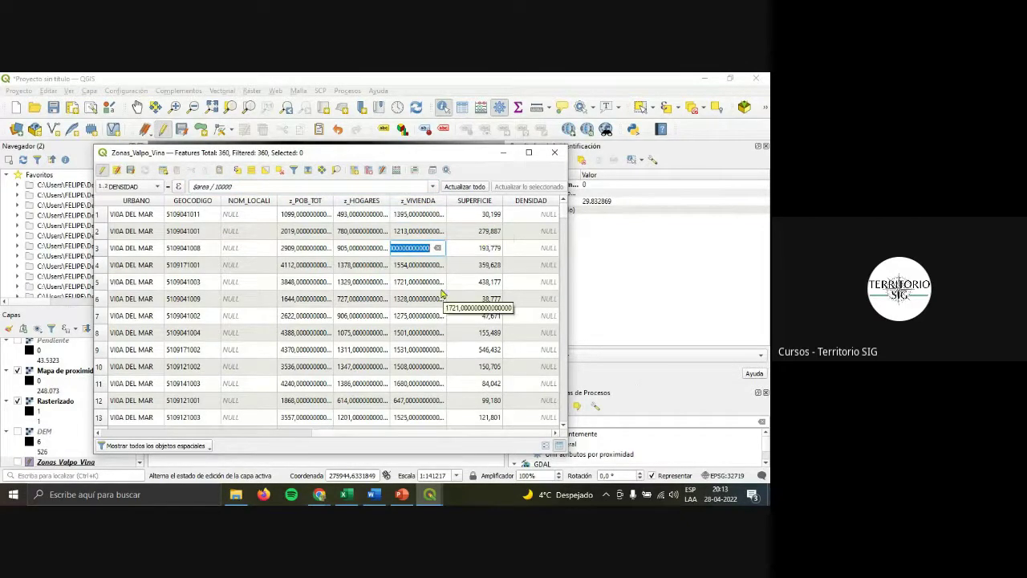
pyautogui.doubleClick(421, 266)
pyautogui.doubleClick(491, 267)
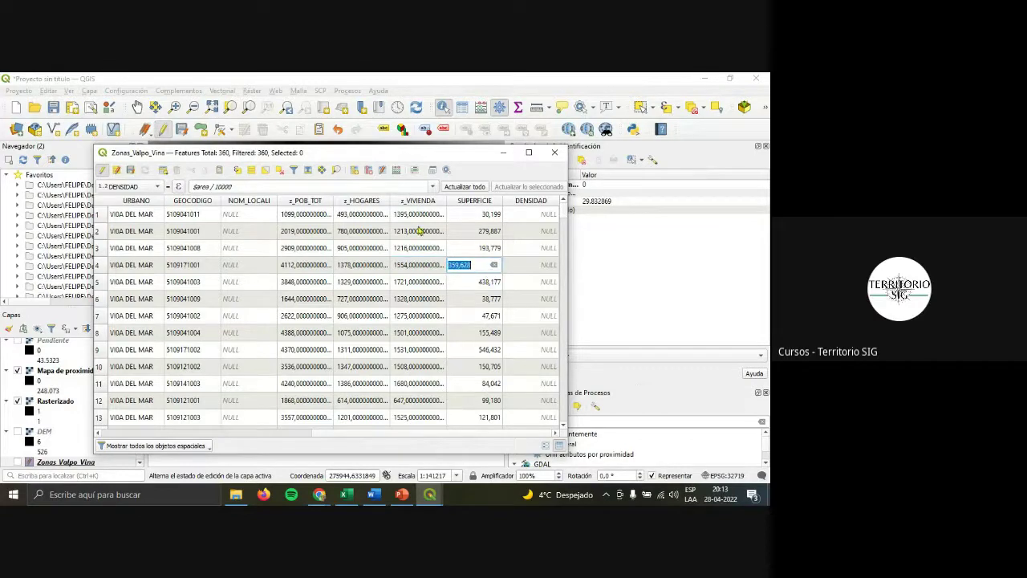
pyautogui.click(242, 186)
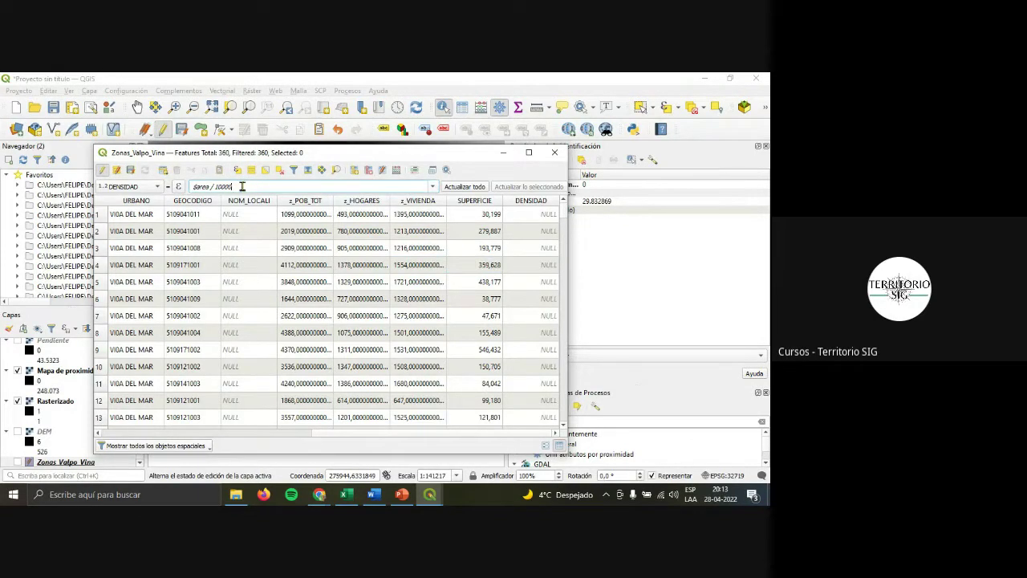
pyautogui.moveTo(242, 186); pyautogui.dragTo(114, 174)
pyautogui.click(179, 187)
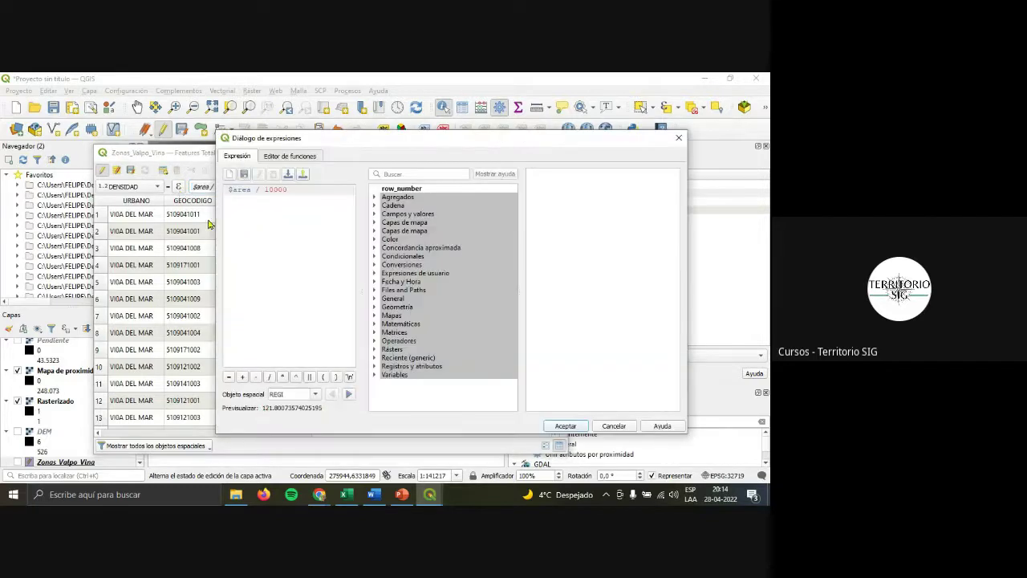
pyautogui.press('Delete')
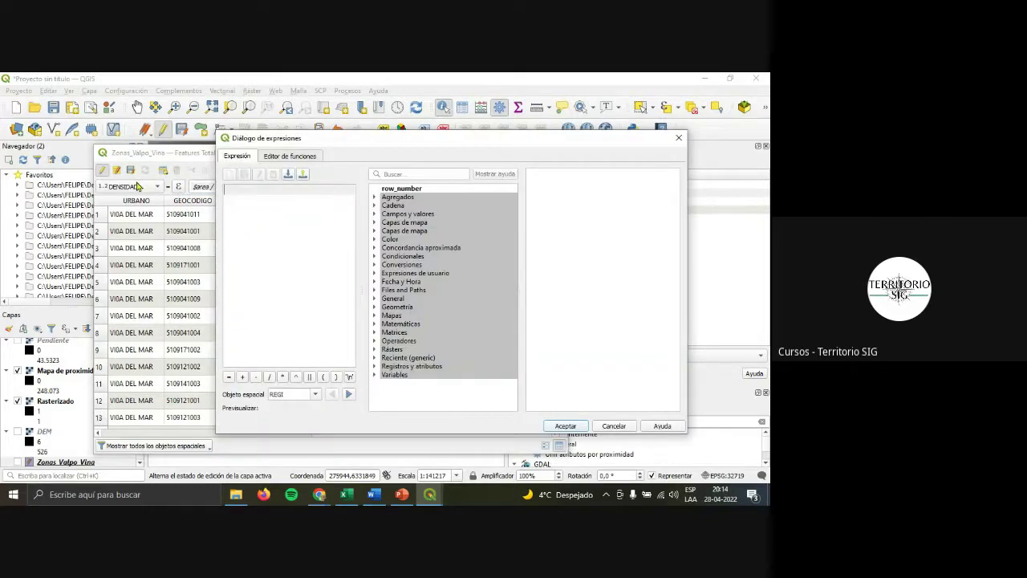
# Build the expression "z_VIVIENDA" / "SUPERFICIE" from the layer's fields and update DENSIDAD with it for all features.
pyautogui.click(375, 215)
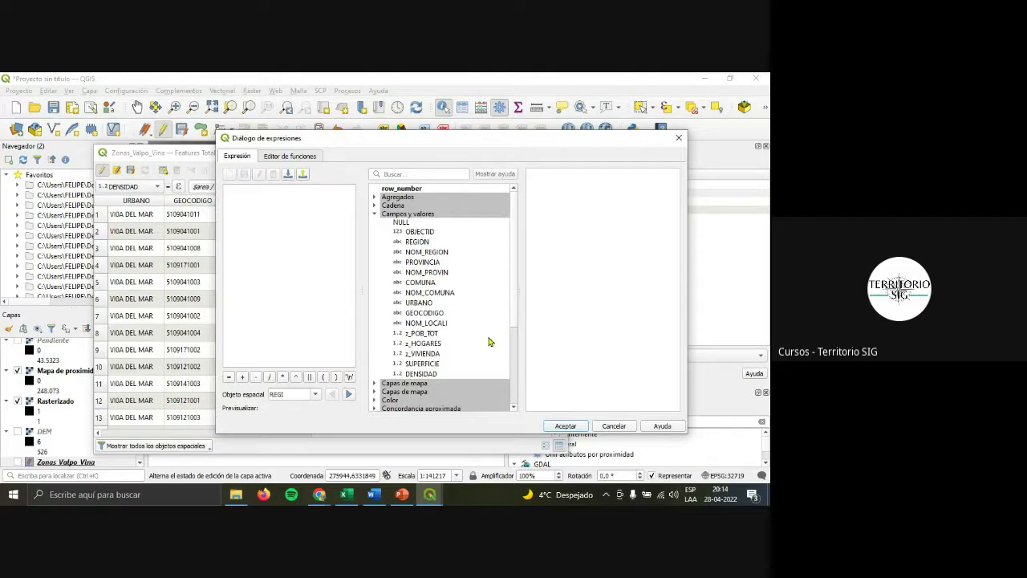
pyautogui.doubleClick(434, 355)
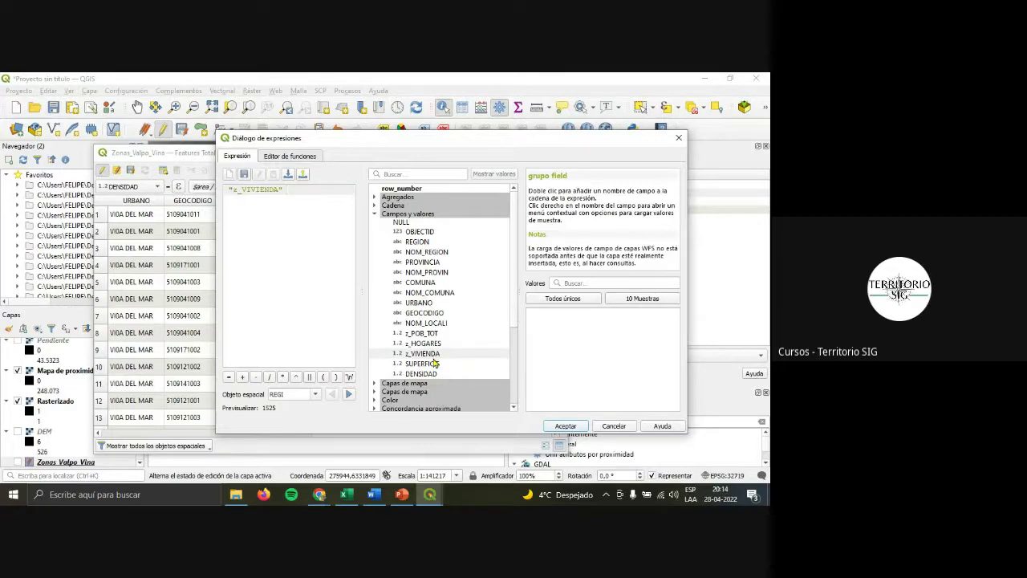
pyautogui.click(269, 376)
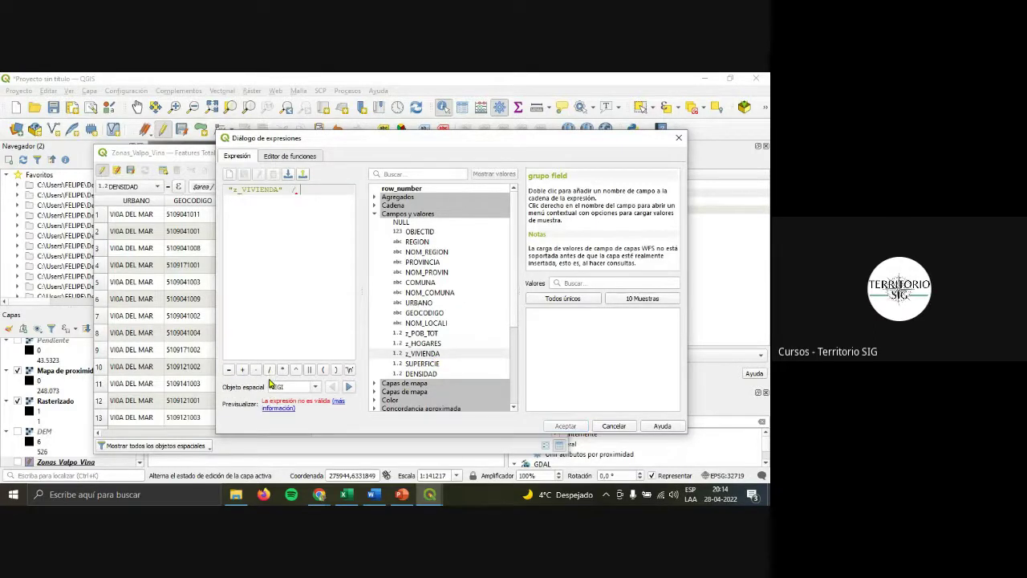
pyautogui.doubleClick(426, 364)
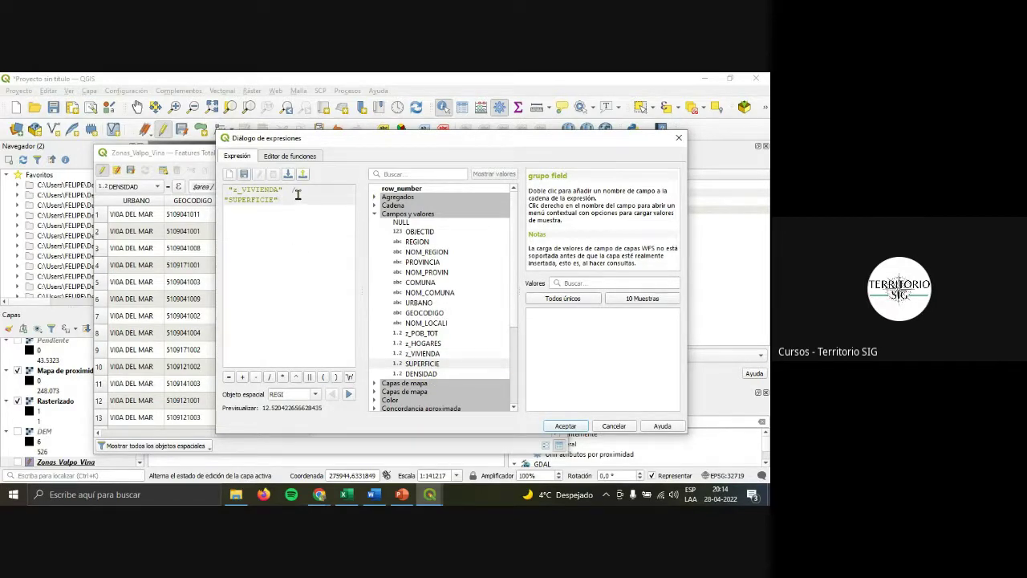
pyautogui.click(563, 427)
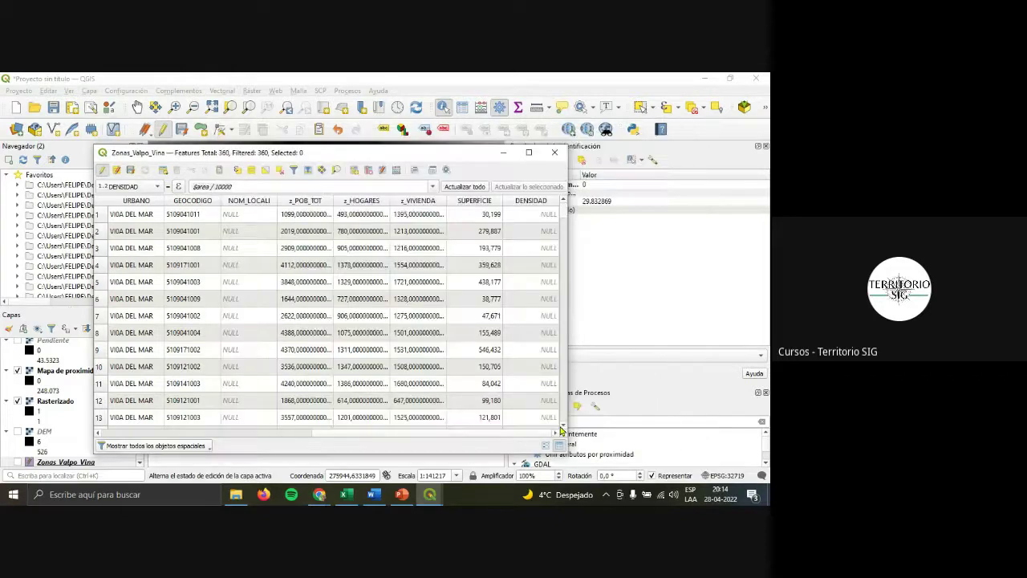
pyautogui.moveTo(294, 186); pyautogui.dragTo(178, 181)
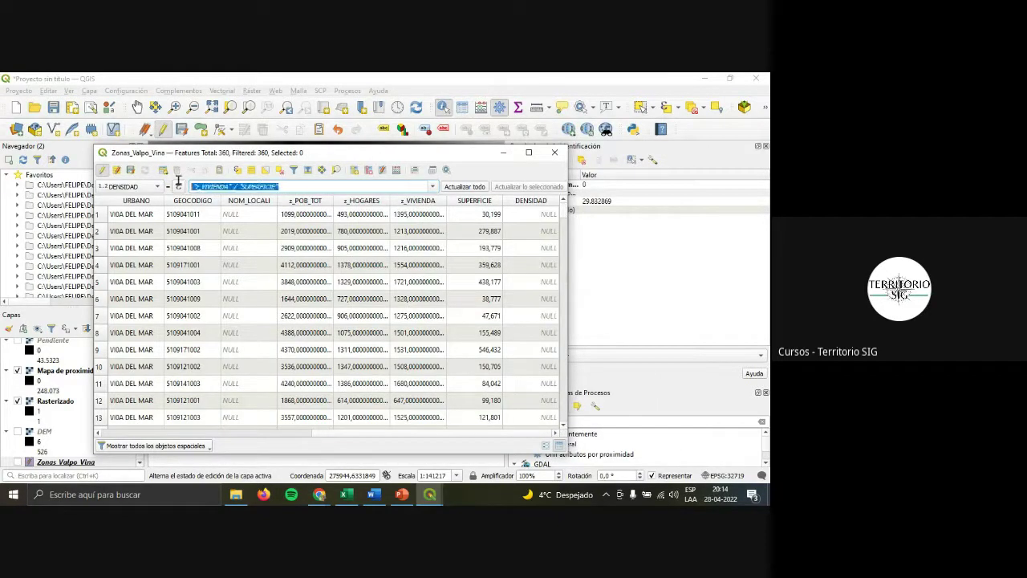
pyautogui.click(303, 190)
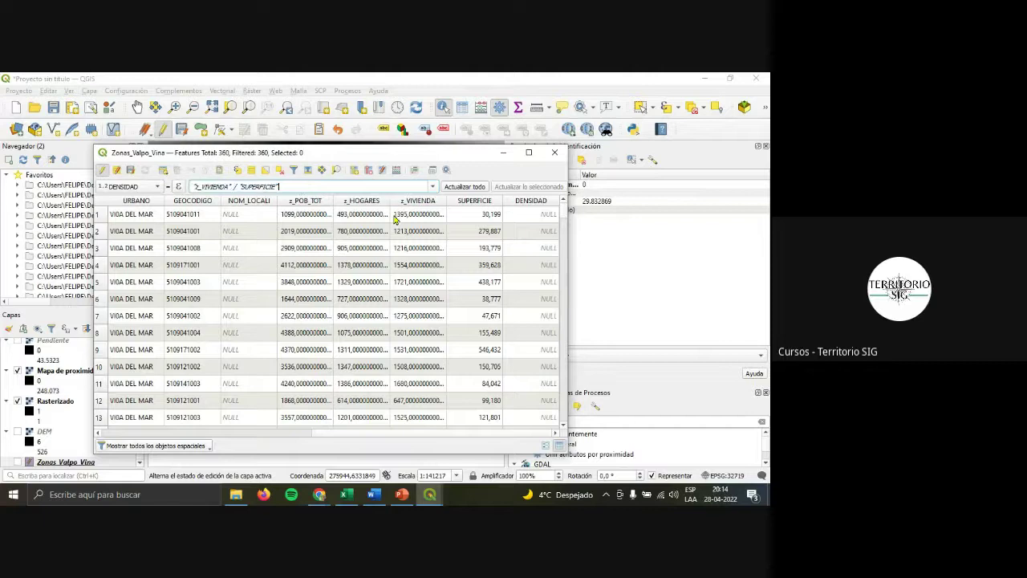
pyautogui.click(479, 189)
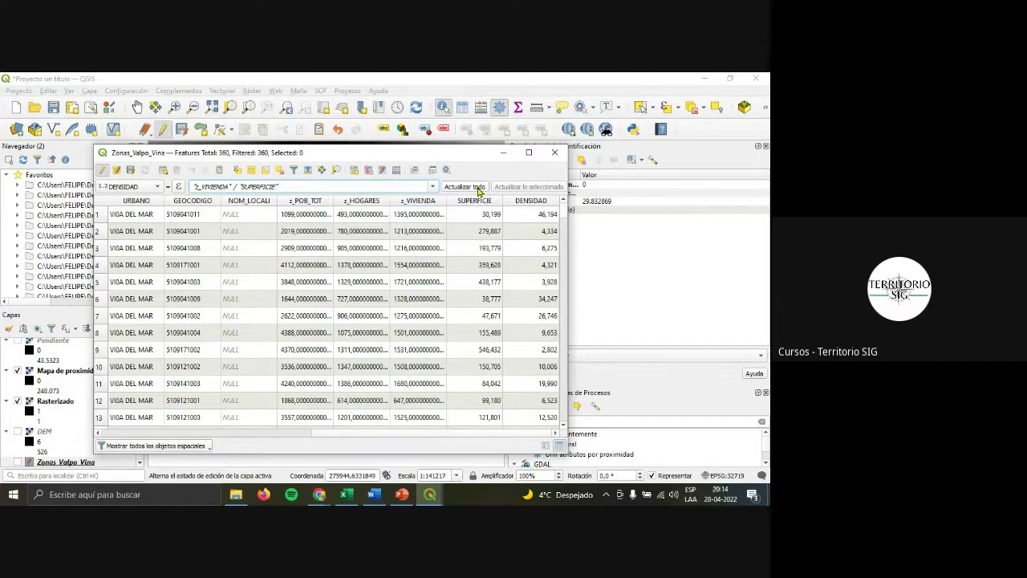
# Sort the Zonas_Valpo_Vina attribute table by DENSIDAD in descending order and review the calculated densities.
pyautogui.scroll(-8, 564, 224)
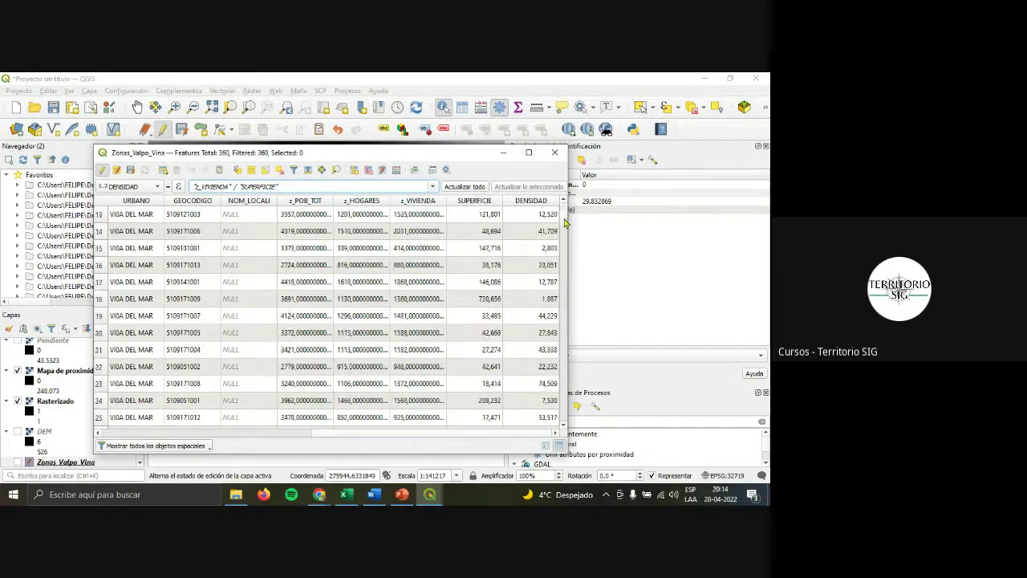
pyautogui.scroll(-4, 565, 224)
pyautogui.scroll(4, 540, 266)
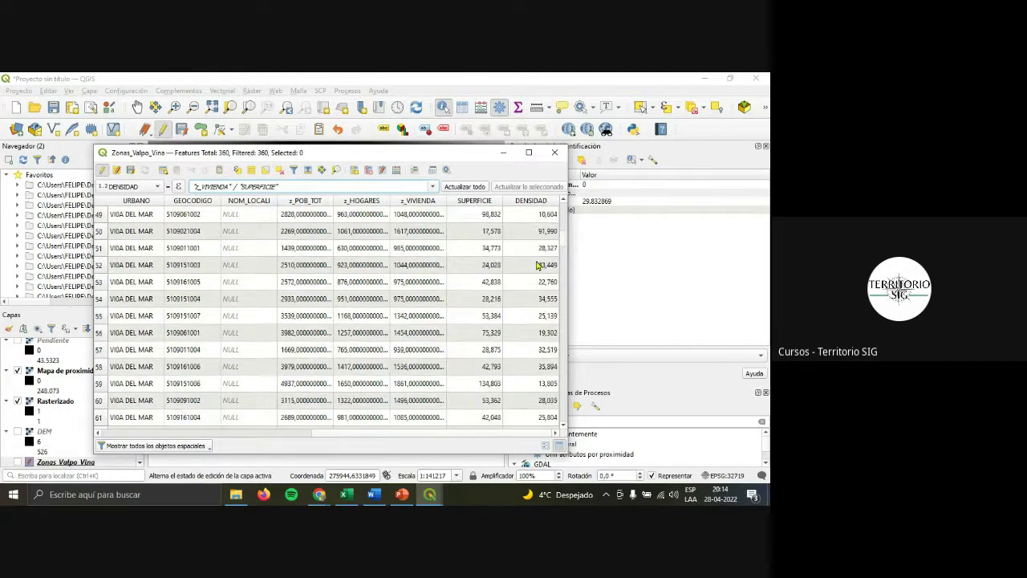
pyautogui.scroll(8, 539, 266)
pyautogui.rightClick(542, 206)
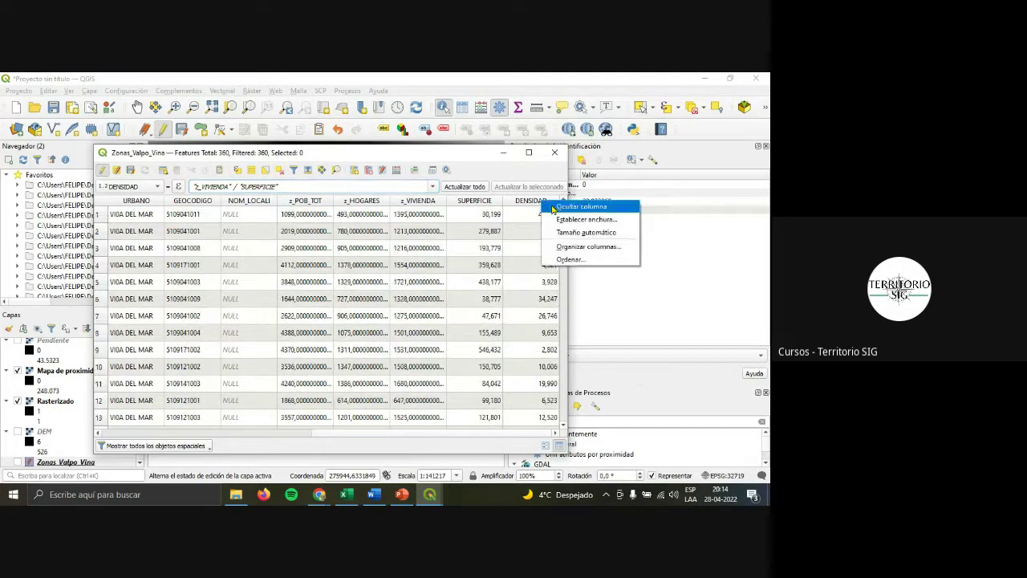
pyautogui.click(523, 205)
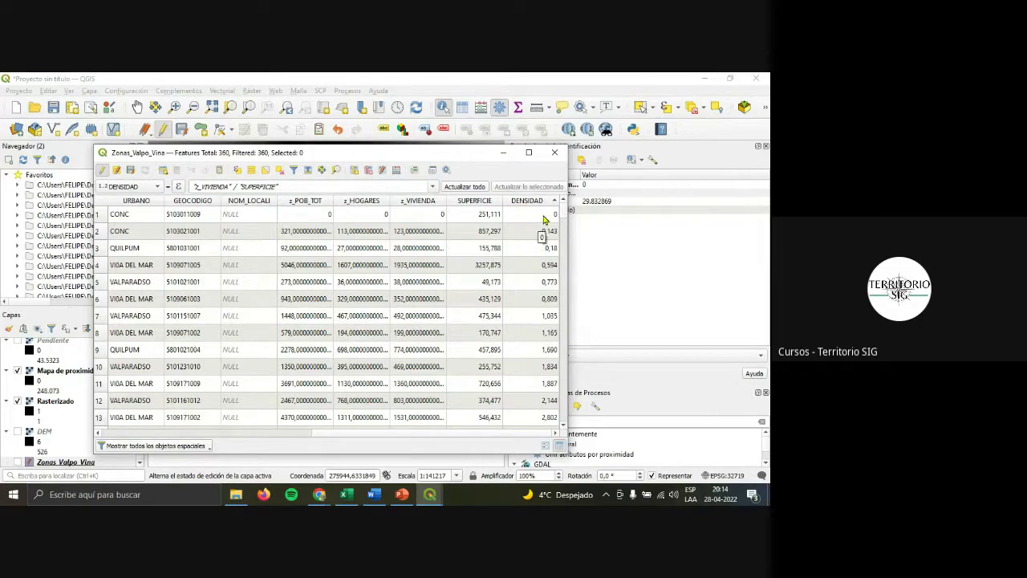
pyautogui.click(543, 202)
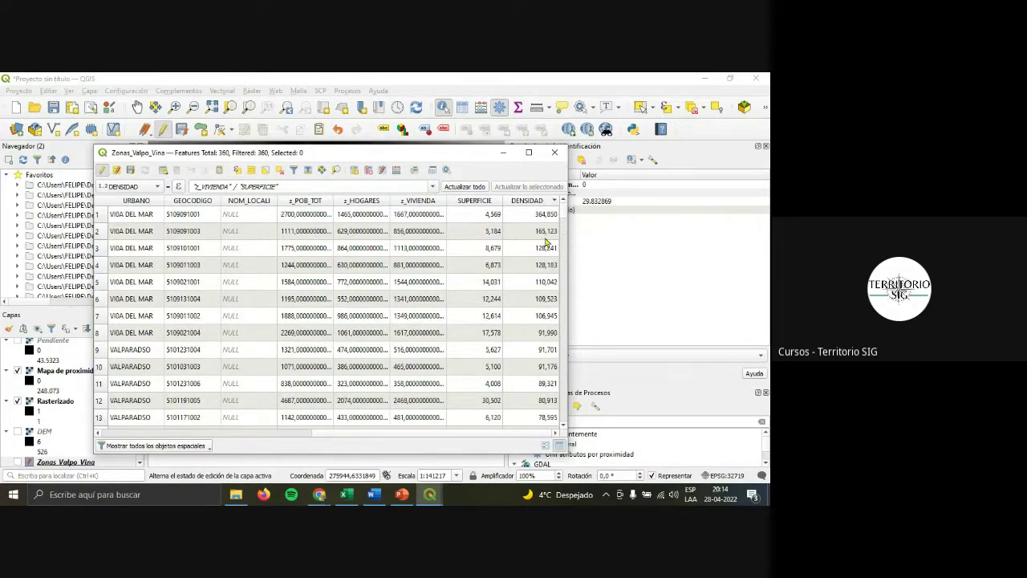
pyautogui.scroll(-11, 546, 237)
pyautogui.scroll(6, 546, 237)
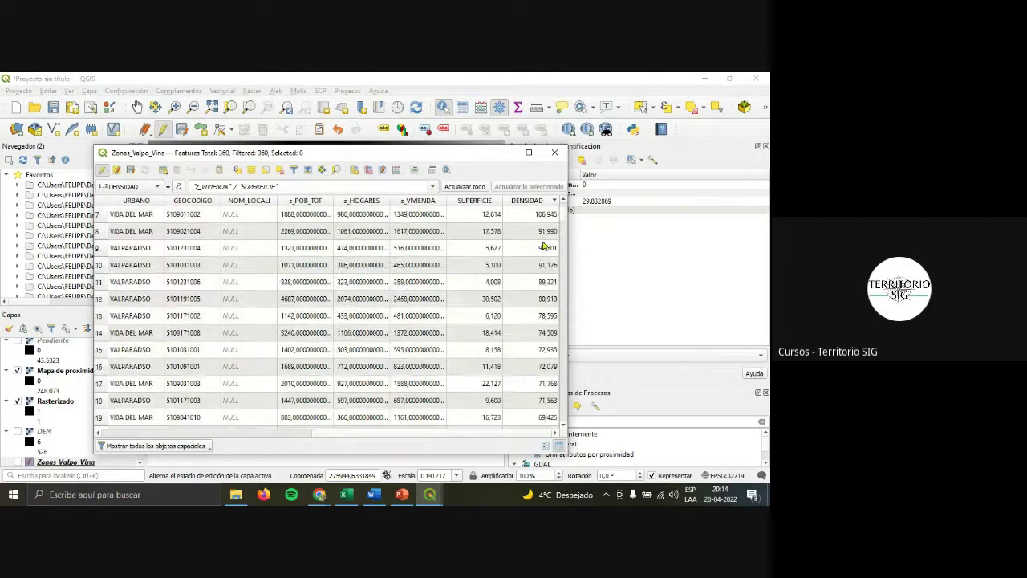
pyautogui.scroll(4, 545, 239)
pyautogui.scroll(-9, 544, 241)
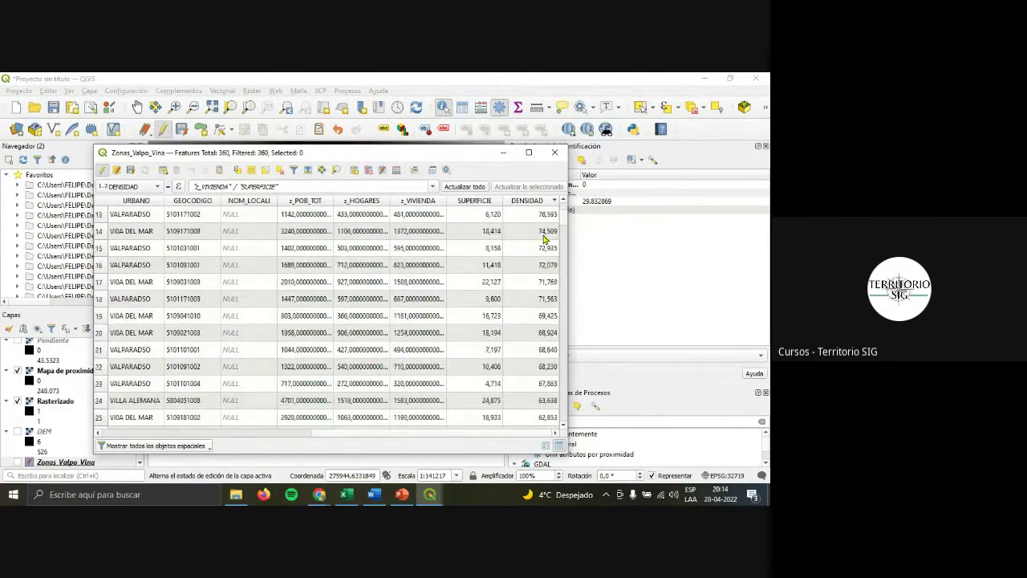
pyautogui.scroll(-5, 546, 247)
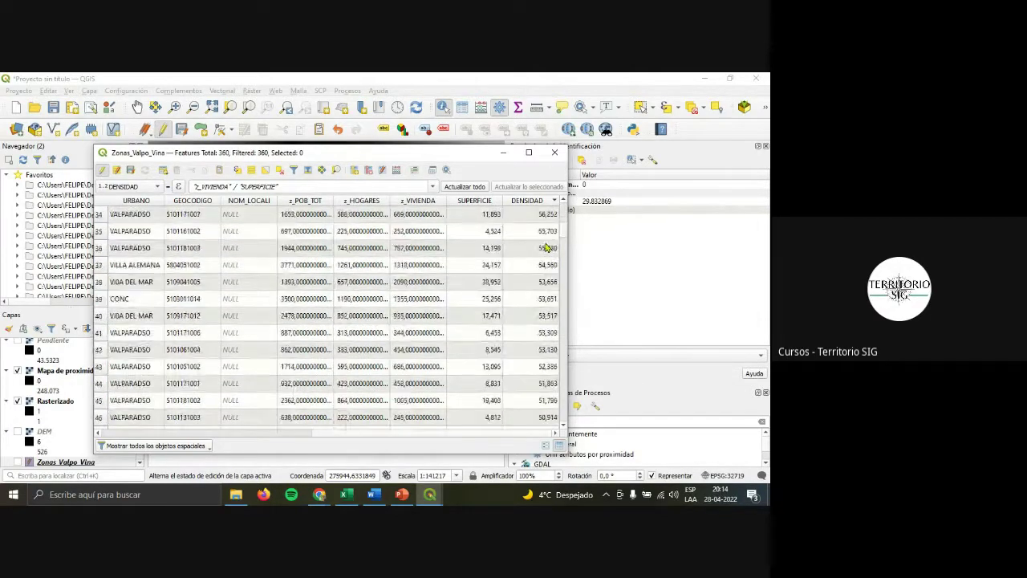
# Check the housing-density ranges in the PowerPoint criteria table, and select the zones with DENSIDAD above 50 in the QGIS attribute table.
pyautogui.click(401, 495)
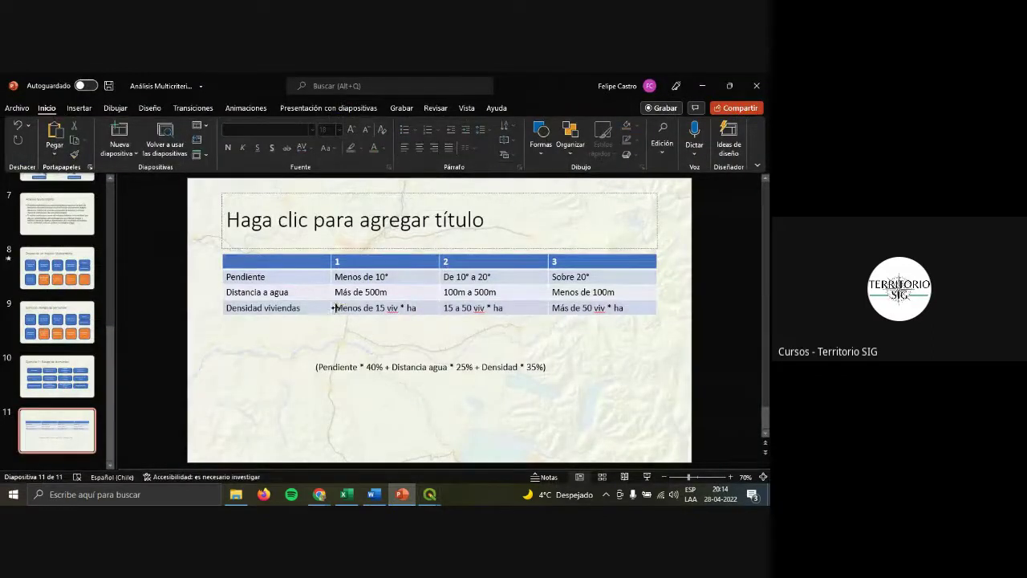
pyautogui.moveTo(336, 307); pyautogui.dragTo(419, 308)
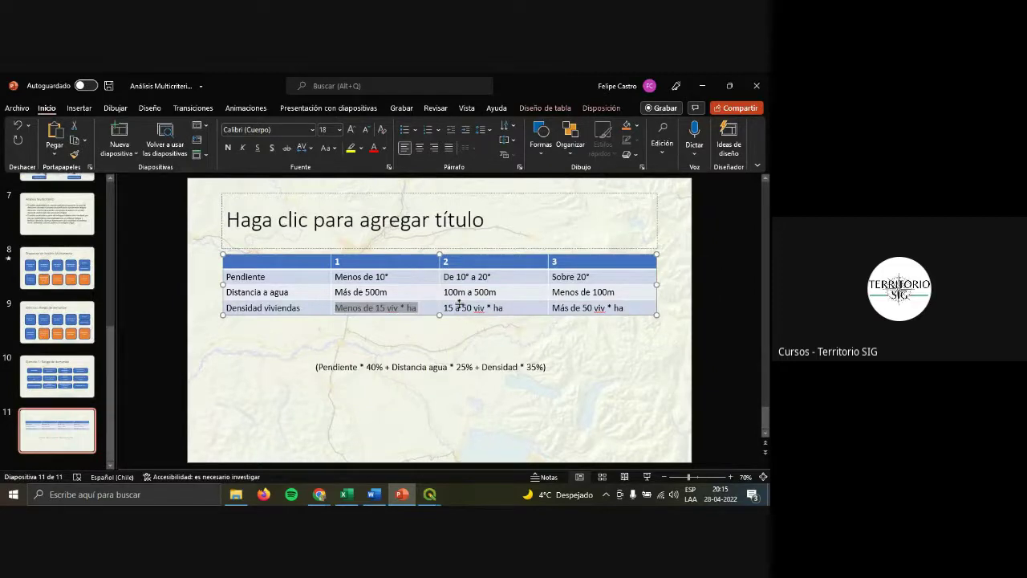
pyautogui.moveTo(446, 307); pyautogui.dragTo(505, 308)
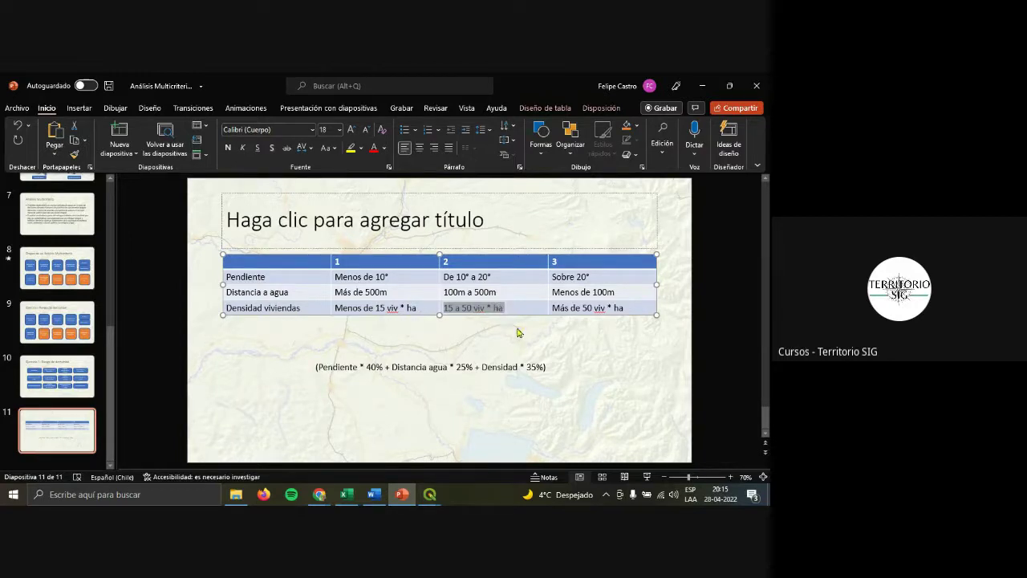
pyautogui.click(397, 500)
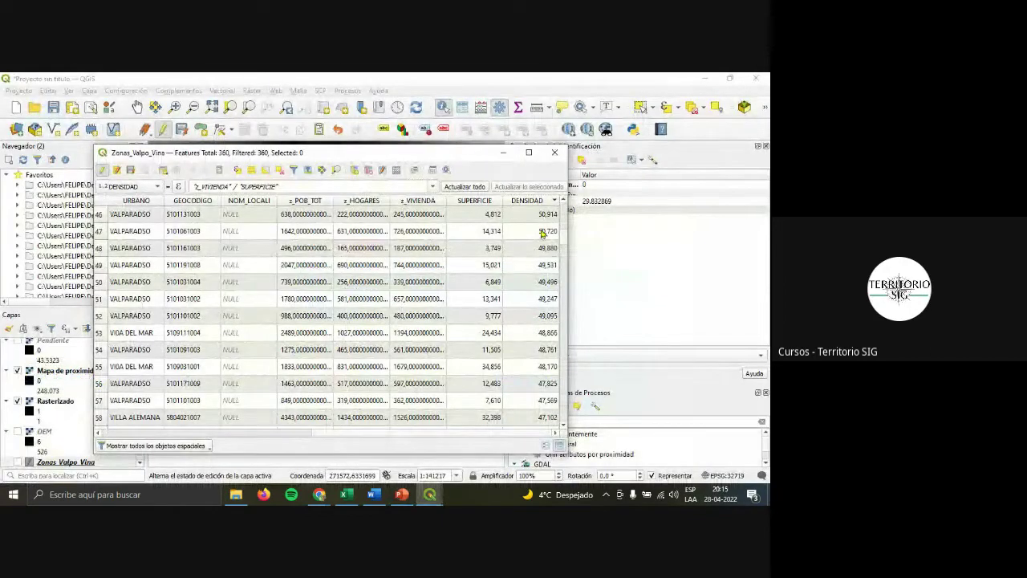
pyautogui.keyDown('shift'); pyautogui.click(98, 235); pyautogui.keyUp('shift')
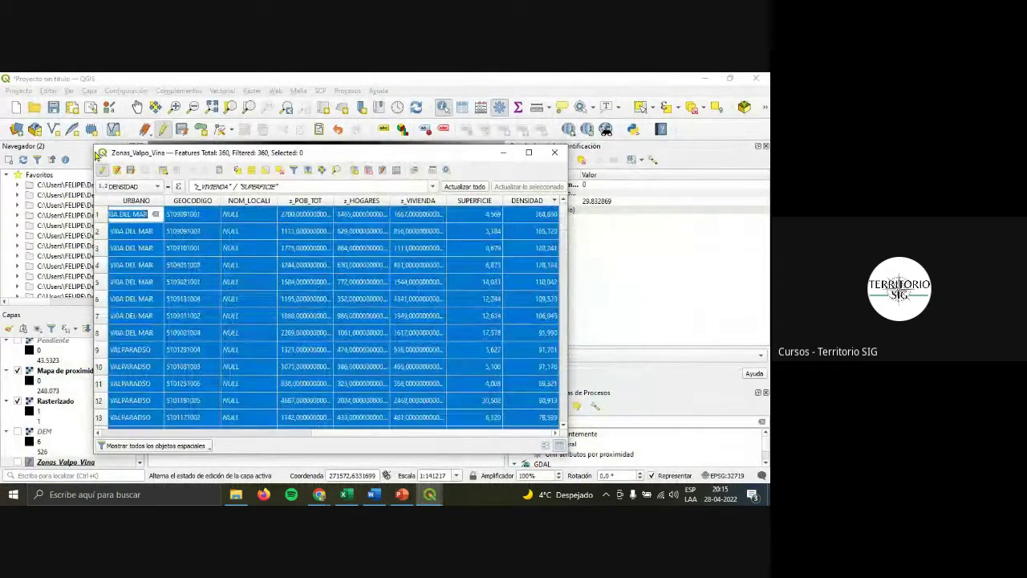
# Minimize the attribute table, show Zonas_Valpo_Vina and hide Rasterizado and Mapa de proximidad to view the selected zones on the map.
pyautogui.click(503, 152)
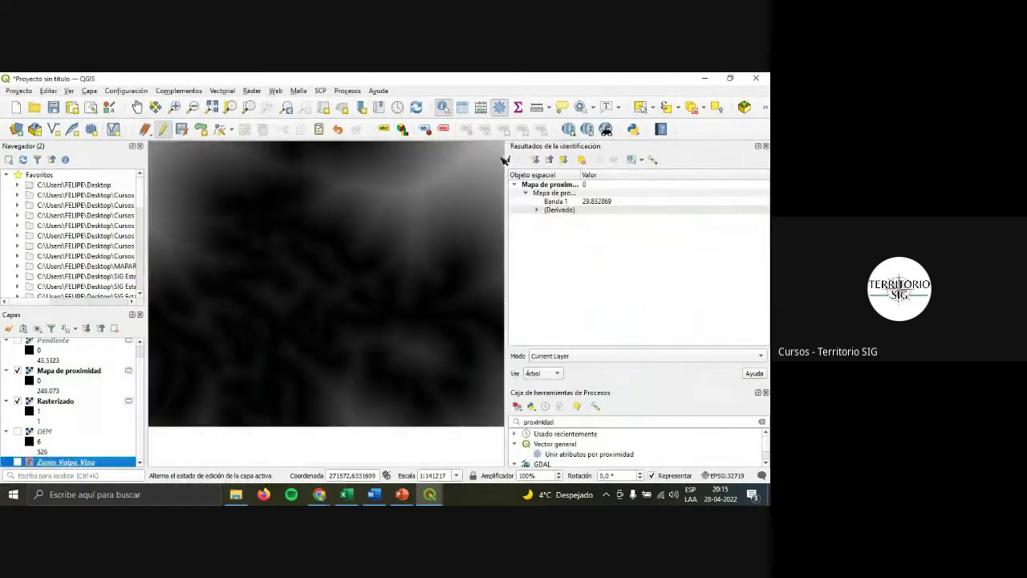
pyautogui.click(18, 463)
pyautogui.click(18, 400)
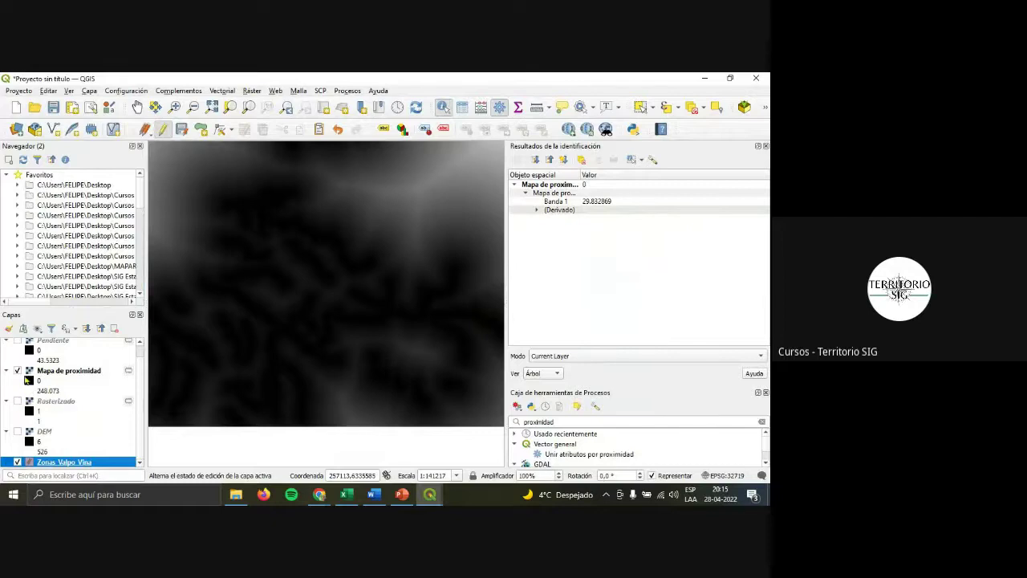
pyautogui.click(17, 371)
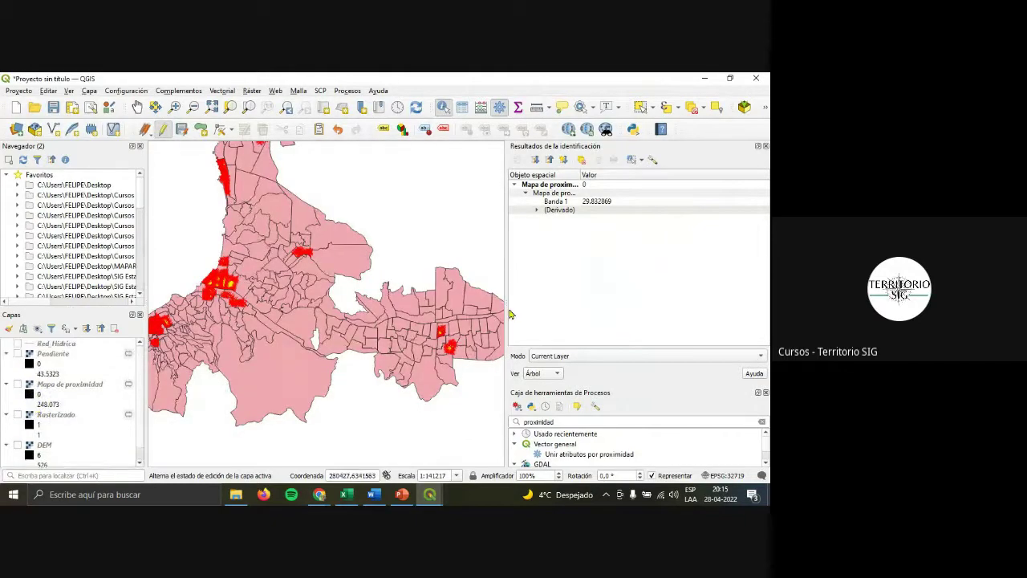
pyautogui.scroll(1, 386, 311)
pyautogui.scroll(-1, 386, 312)
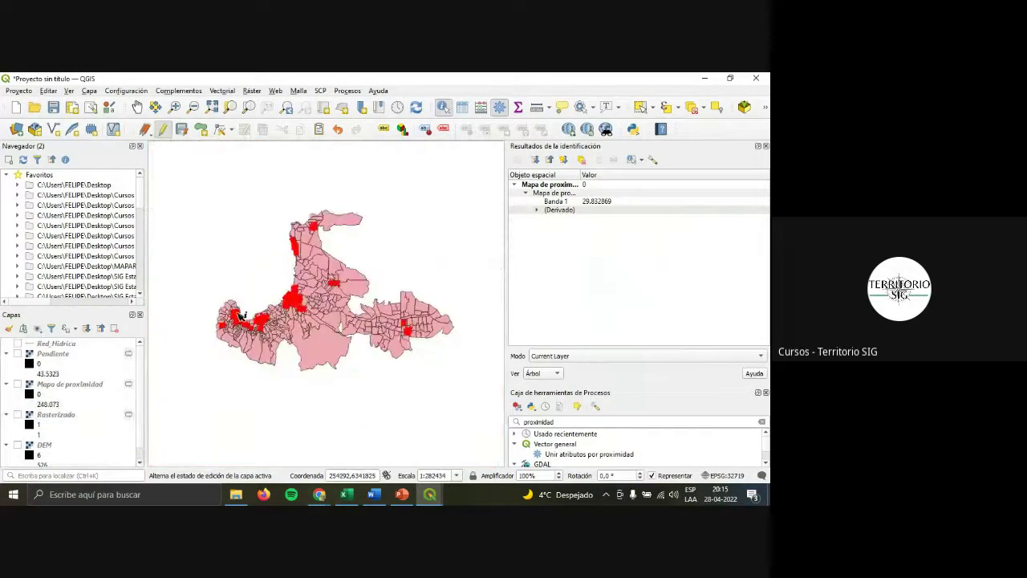
pyautogui.scroll(-1, 226, 330)
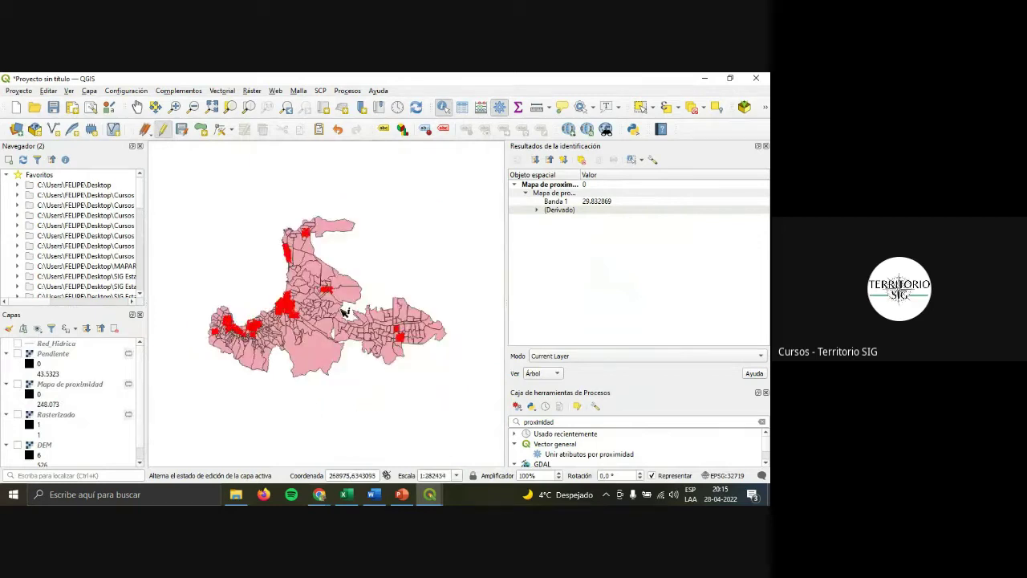
# Reopen the Zonas_Valpo_Vina attribute table, find where DENSIDAD drops below 40, and select all zones with a density above 40.
pyautogui.scroll(1, 346, 310)
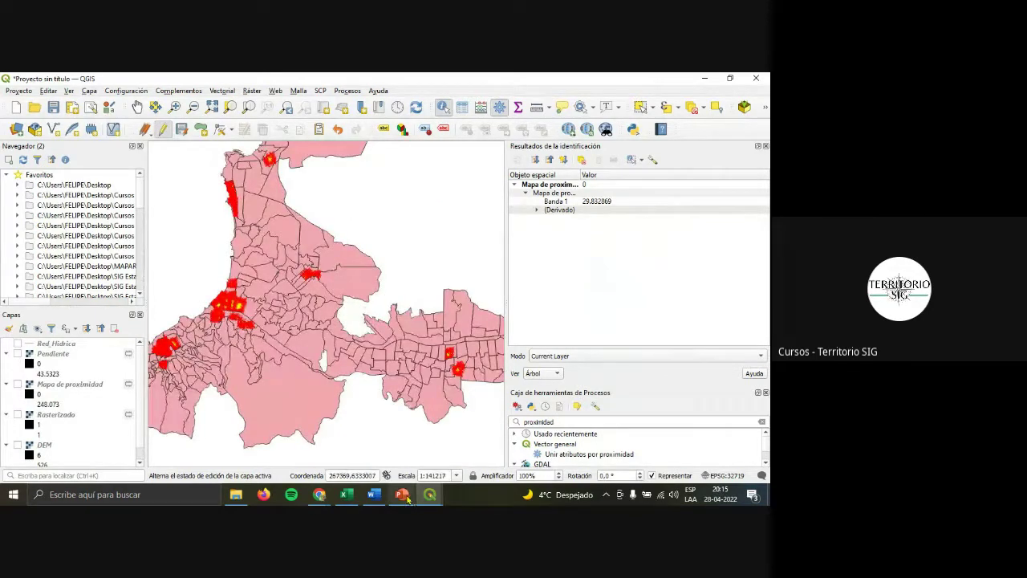
pyautogui.moveTo(431, 496)
pyautogui.click(500, 442)
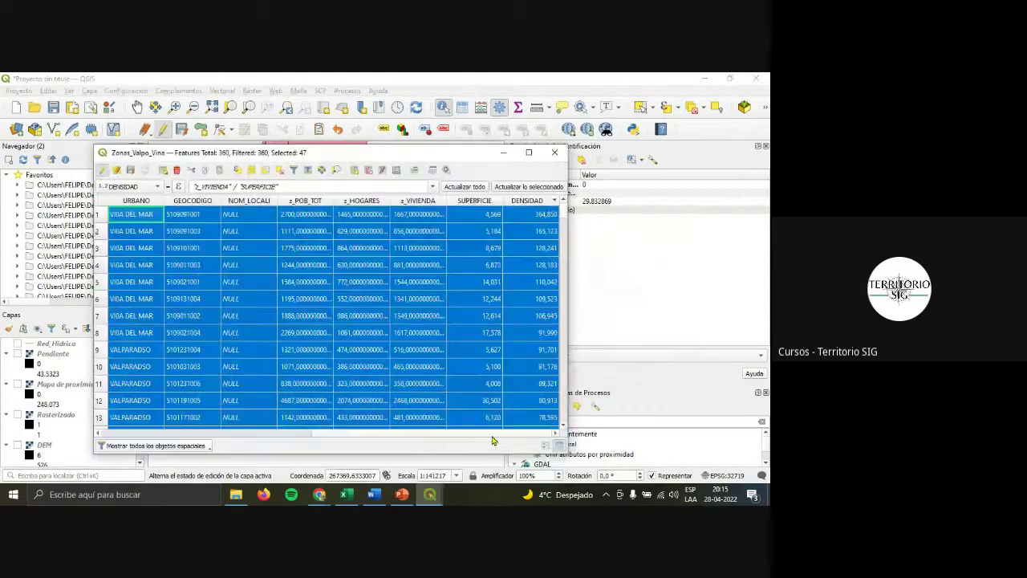
pyautogui.scroll(-18, 284, 360)
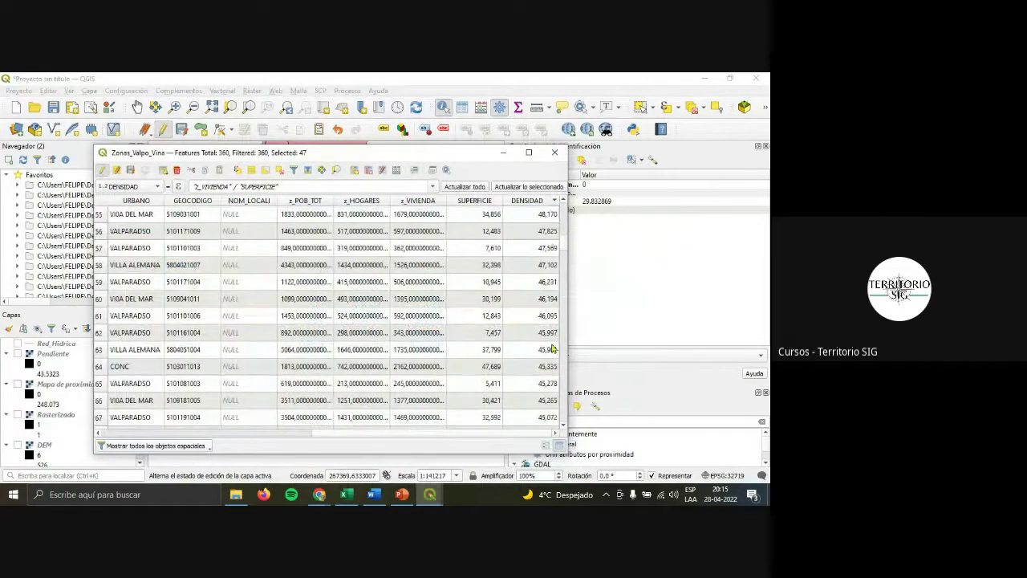
pyautogui.scroll(-2, 552, 386)
pyautogui.scroll(-8, 551, 385)
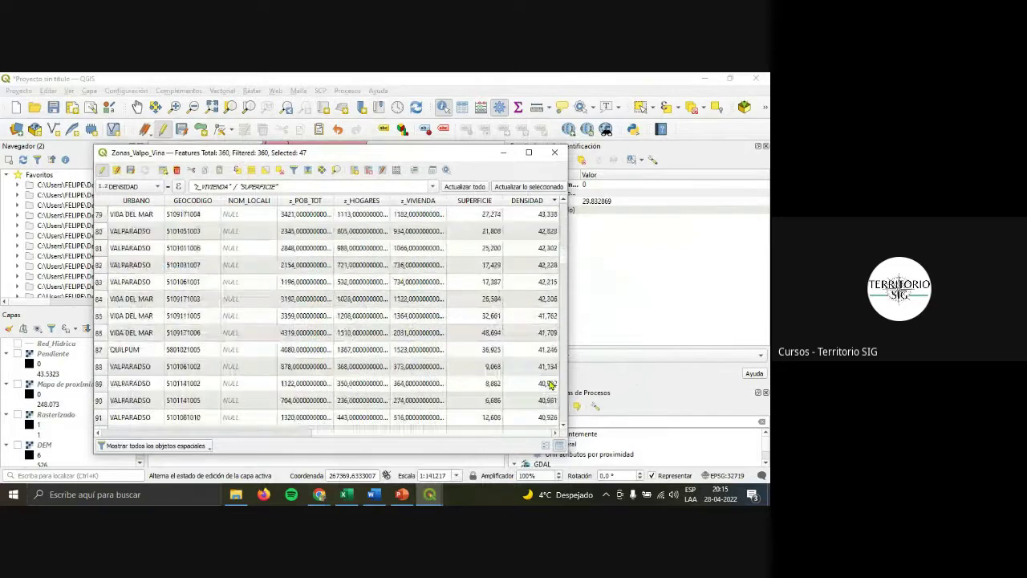
pyautogui.scroll(-4, 552, 386)
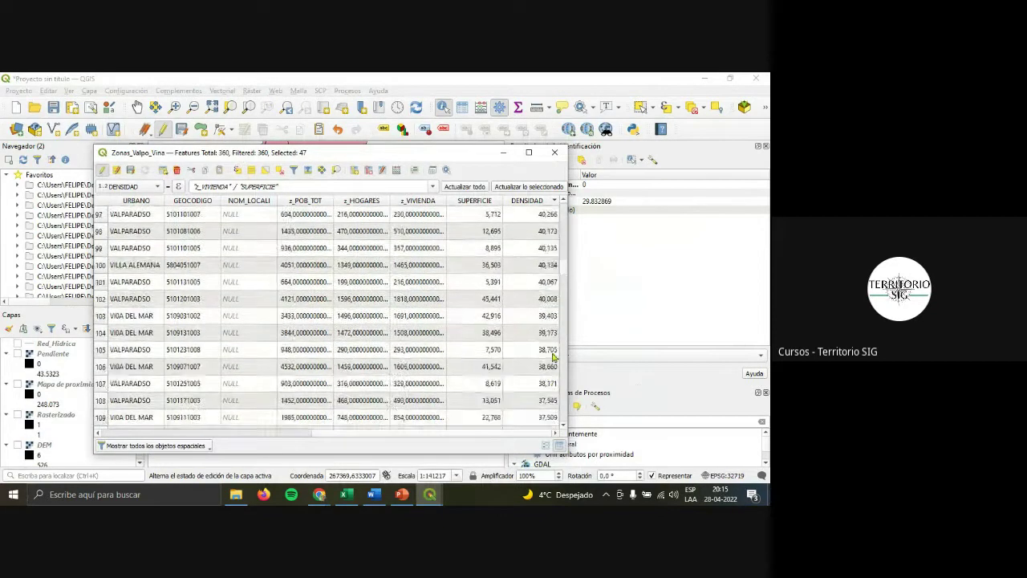
pyautogui.doubleClick(127, 298)
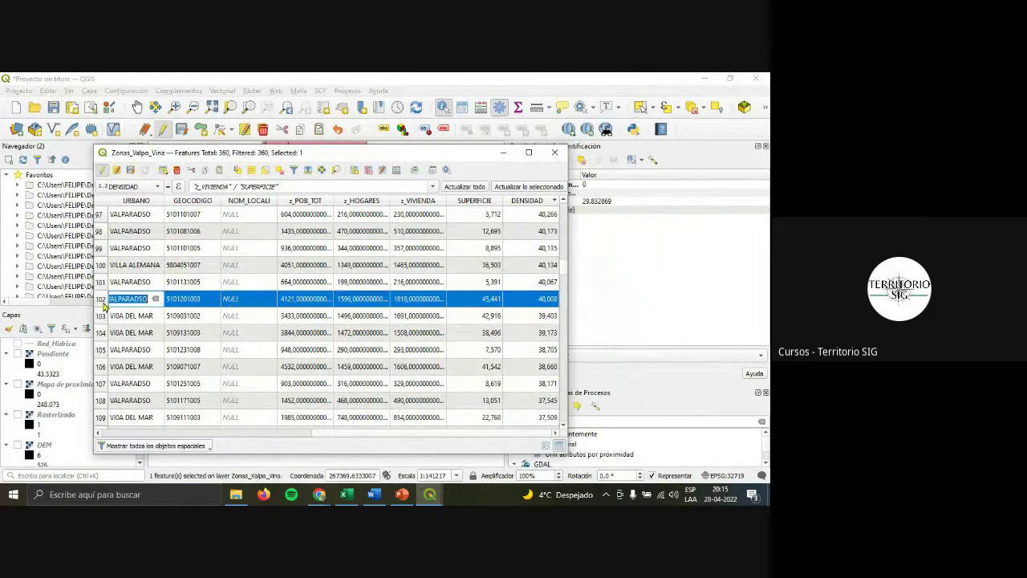
pyautogui.moveTo(105, 304)
pyautogui.moveTo(105, 303); pyautogui.dragTo(109, 197)
# Minimize the attribute table and examine how the zones selected above 40 are distributed across the map.
pyautogui.click(503, 152)
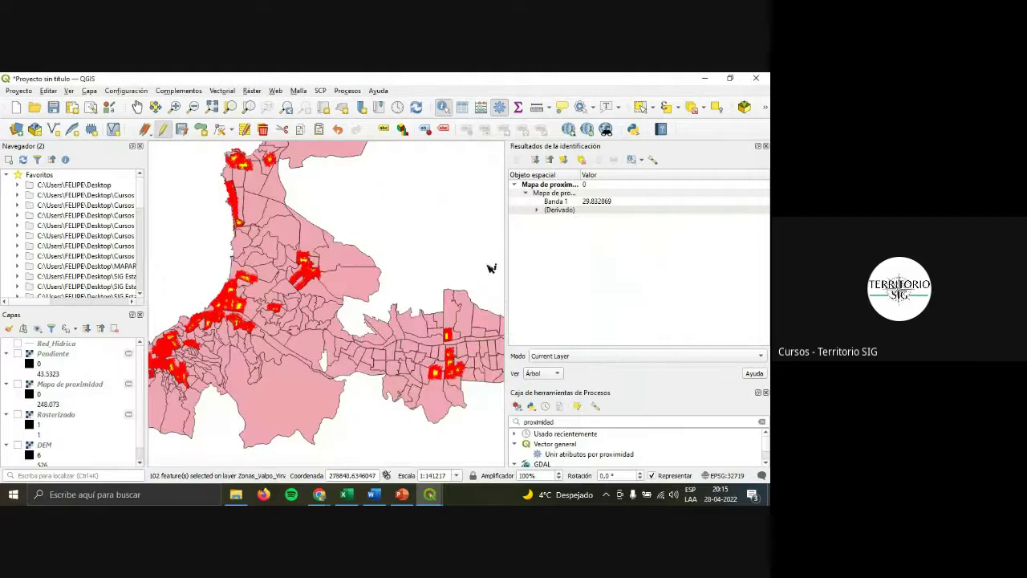
pyautogui.scroll(-1, 490, 249)
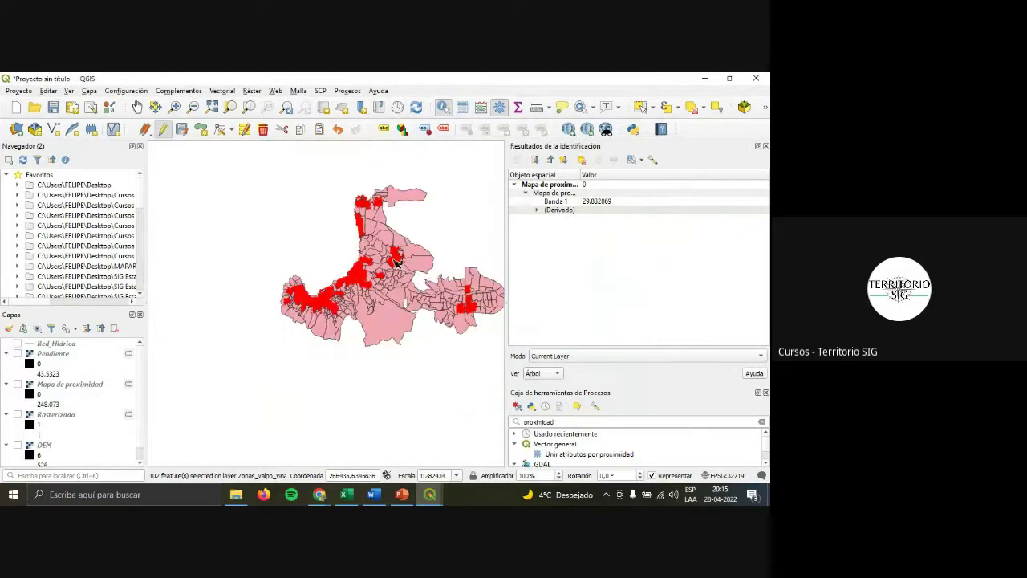
pyautogui.scroll(1, 456, 225)
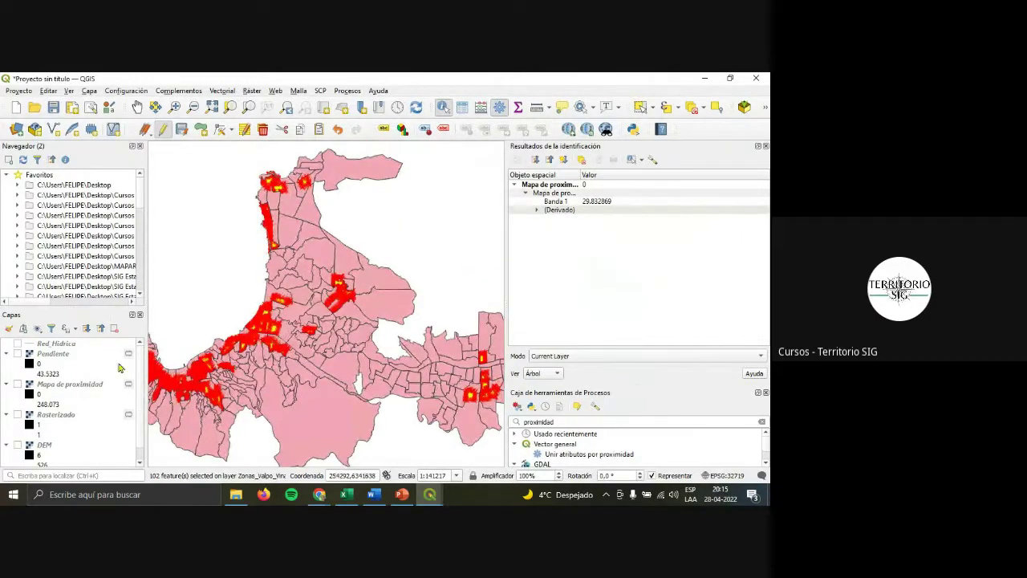
# In the PowerPoint criteria table, change the housing-density classes to "15 a 40 viv * ha" for 2 and "Más de 40 viv * ha" for 3.
pyautogui.click(407, 497)
pyautogui.click(466, 309)
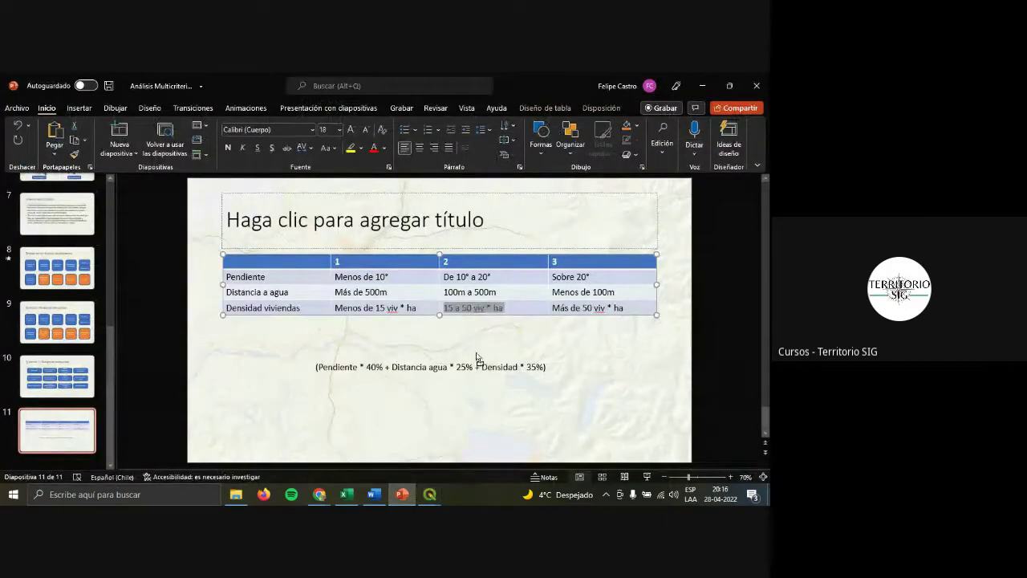
pyautogui.press('BackSpace')
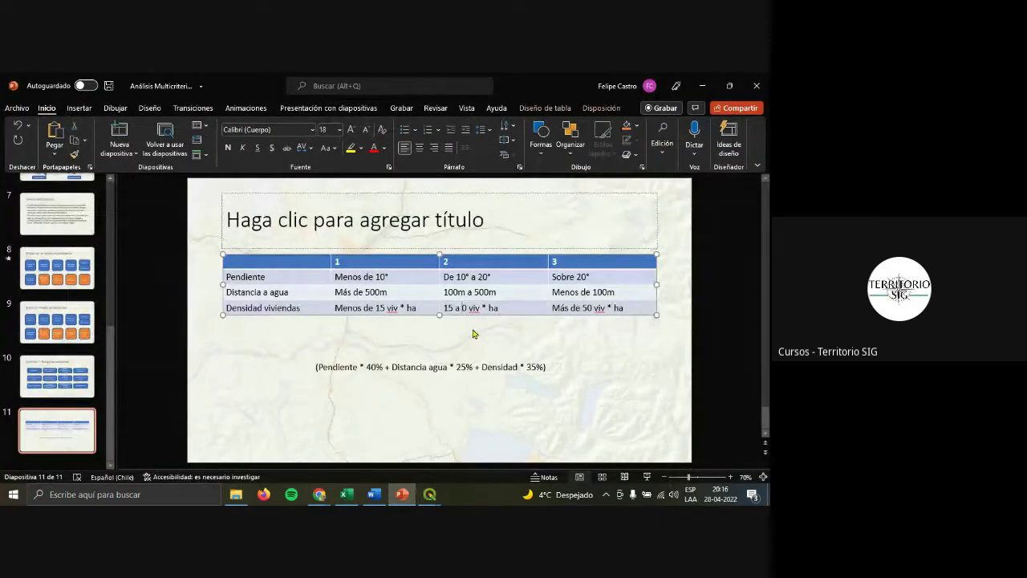
pyautogui.write('4')
pyautogui.click(586, 308)
pyautogui.press('BackSpace')
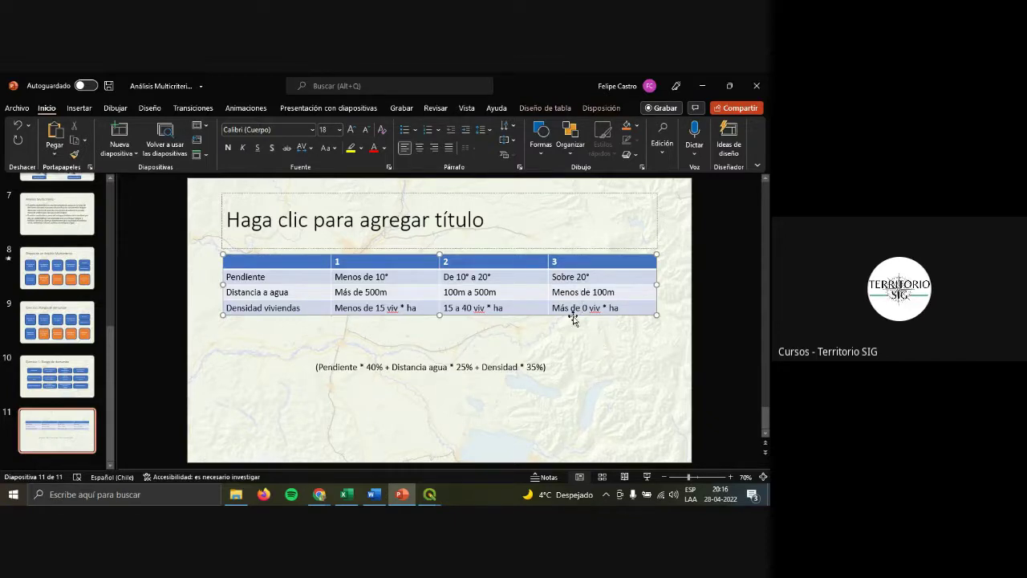
pyautogui.write('4')
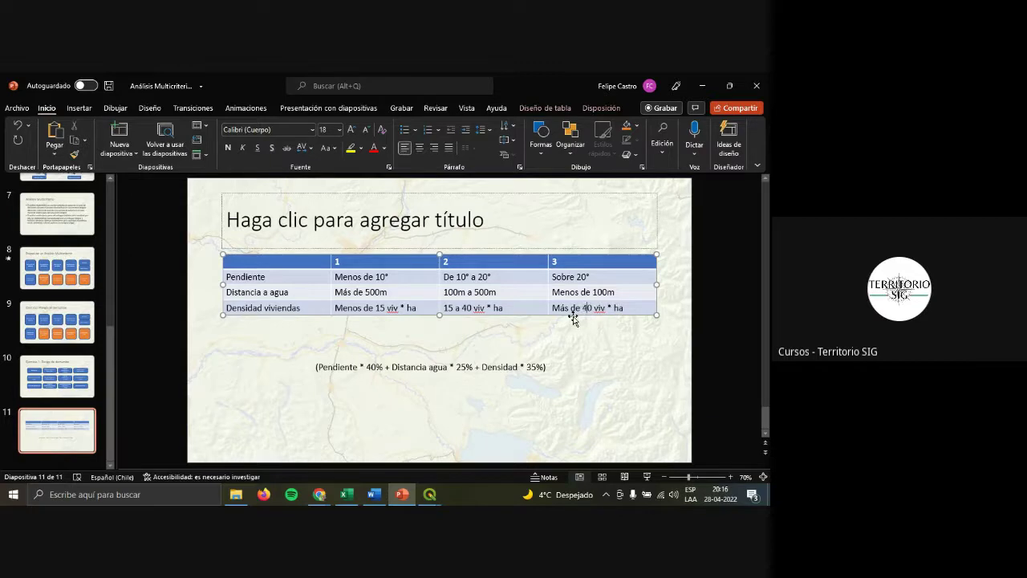
# Switch back to QGIS, close the duplicate Zonas_Valpo_Vina attribute table, and stop editing the layer, saving its changes.
pyautogui.click(427, 497)
pyautogui.click(544, 440)
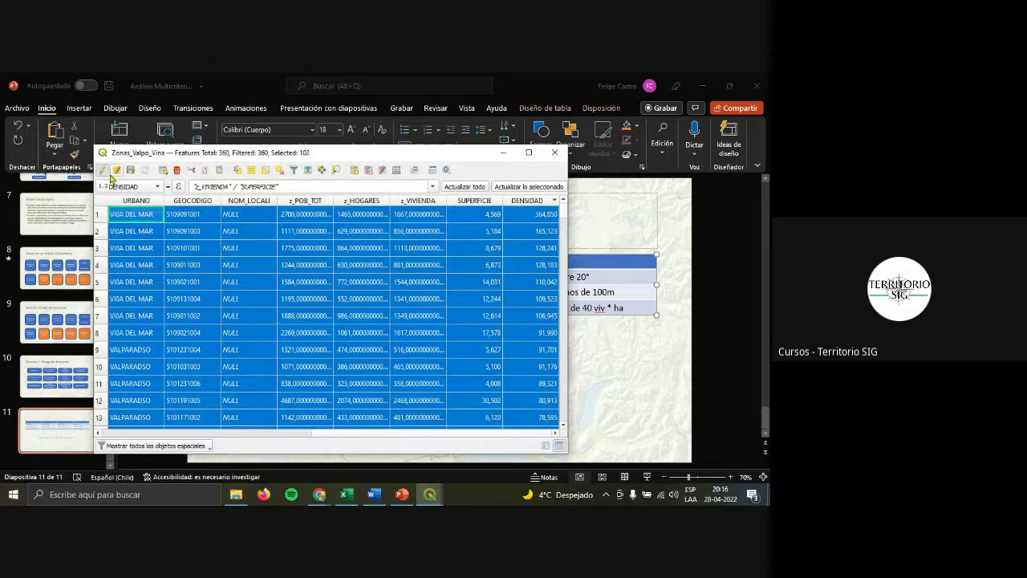
pyautogui.click(430, 494)
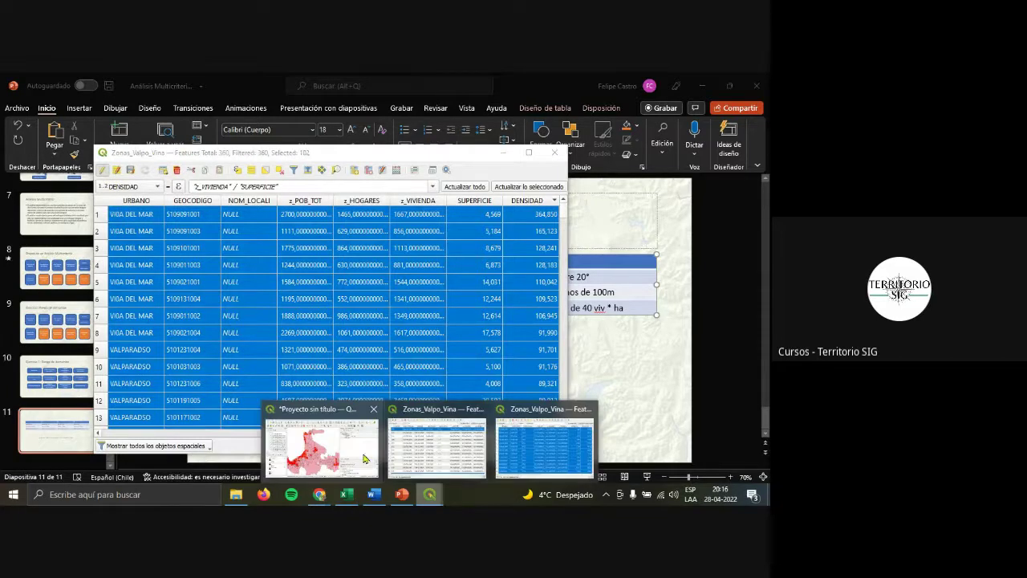
pyautogui.moveTo(428, 452)
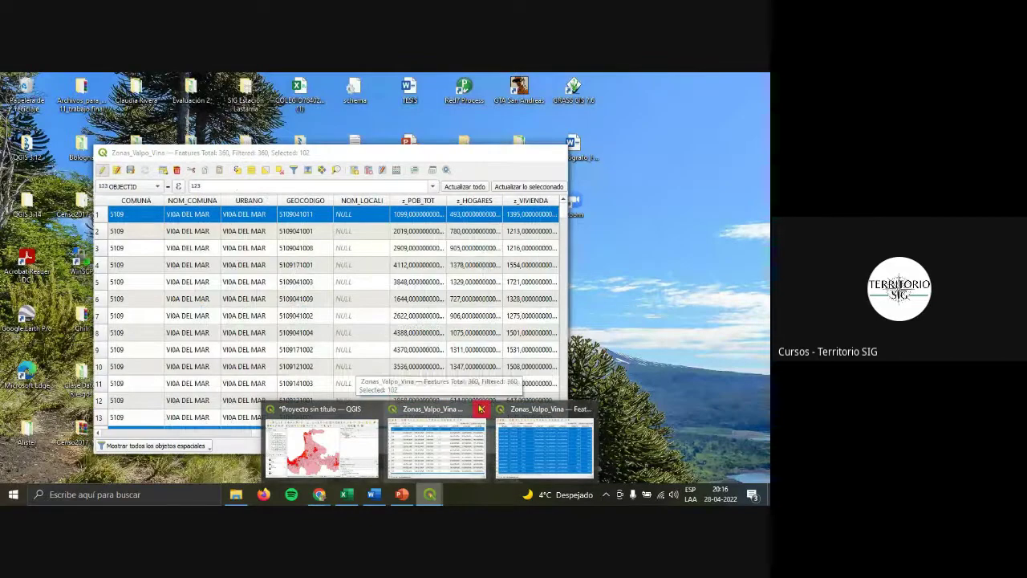
pyautogui.click(481, 409)
pyautogui.click(104, 171)
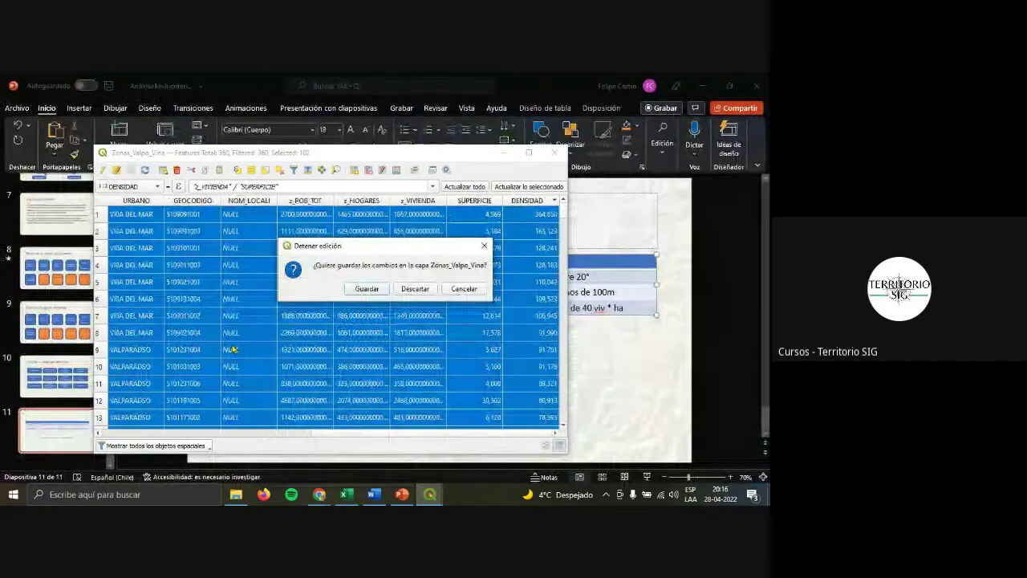
pyautogui.click(367, 290)
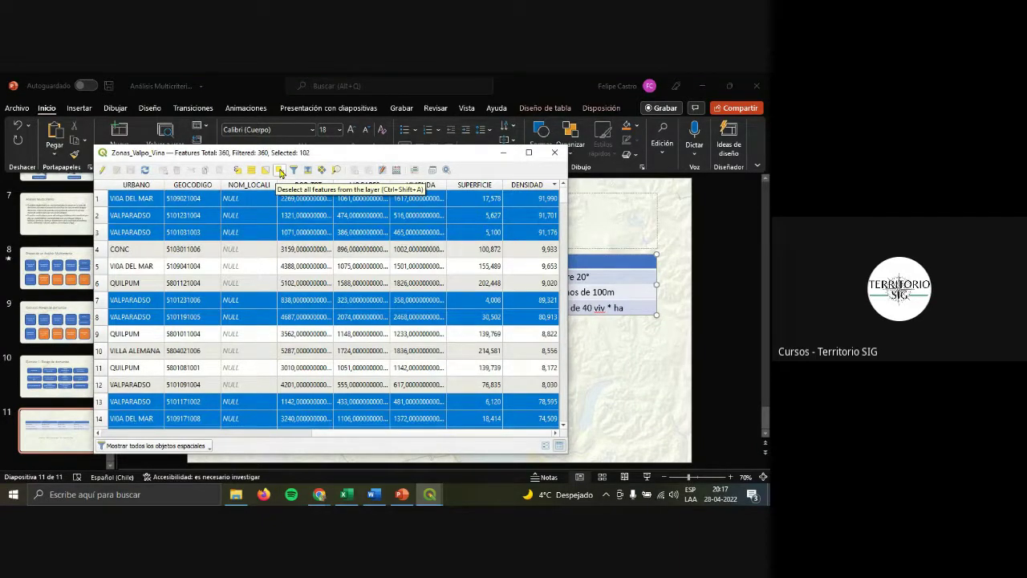
# Deselect all zones in Zonas_Valpo_Vina, minimize its attribute table, and return to the QGIS project window.
pyautogui.click(280, 172)
pyautogui.click(503, 153)
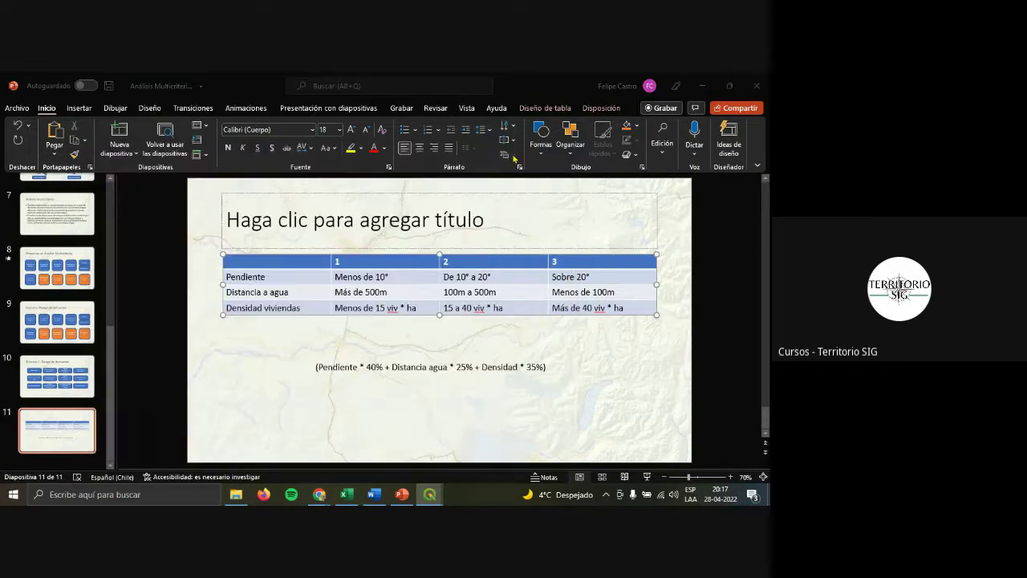
pyautogui.moveTo(439, 502)
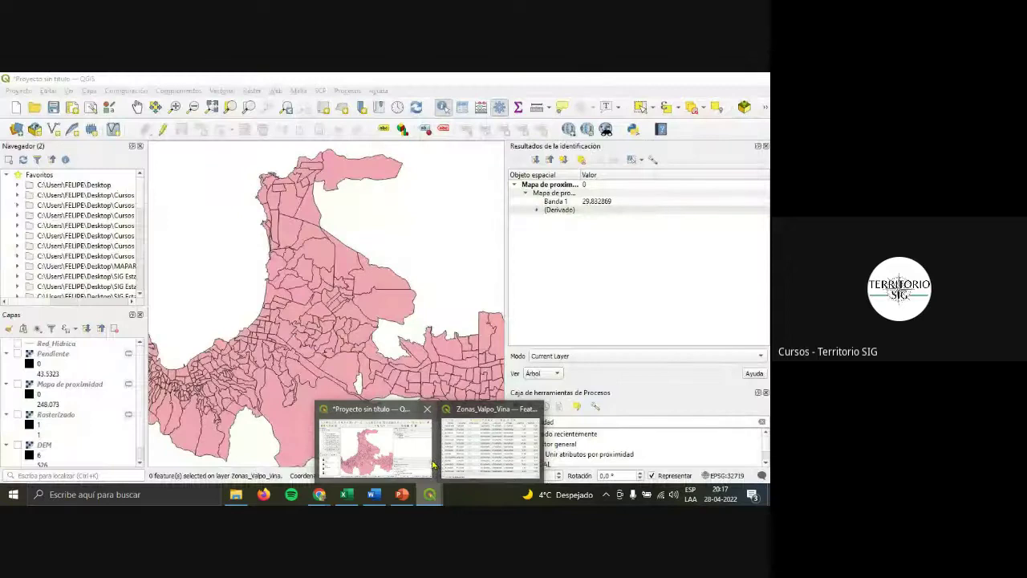
pyautogui.click(433, 464)
pyautogui.scroll(-1, 104, 392)
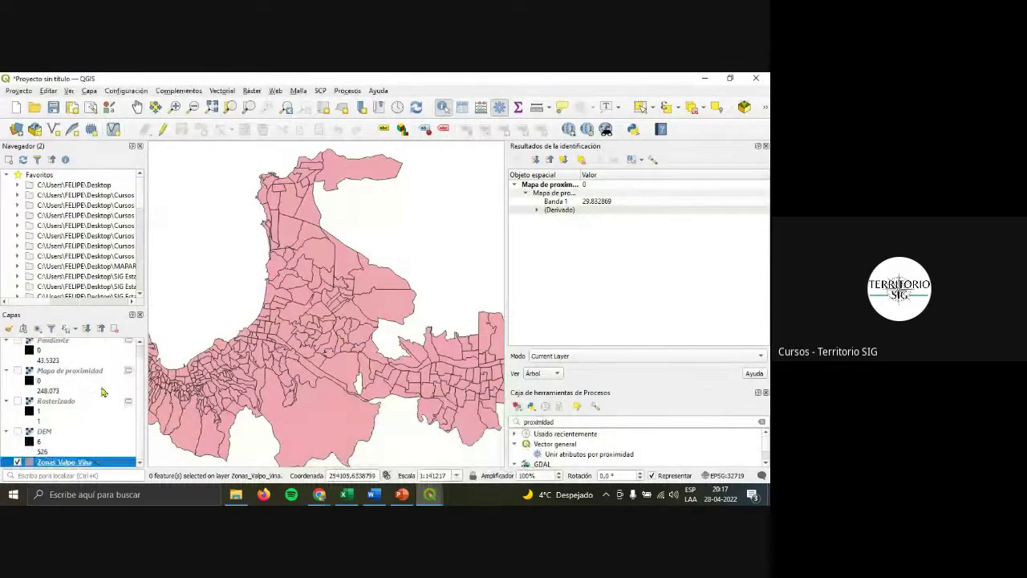
# Open the Zonas_Valpo_Vina attribute table, check the saved DENSIDAD field, and close the table.
pyautogui.rightClick(94, 463)
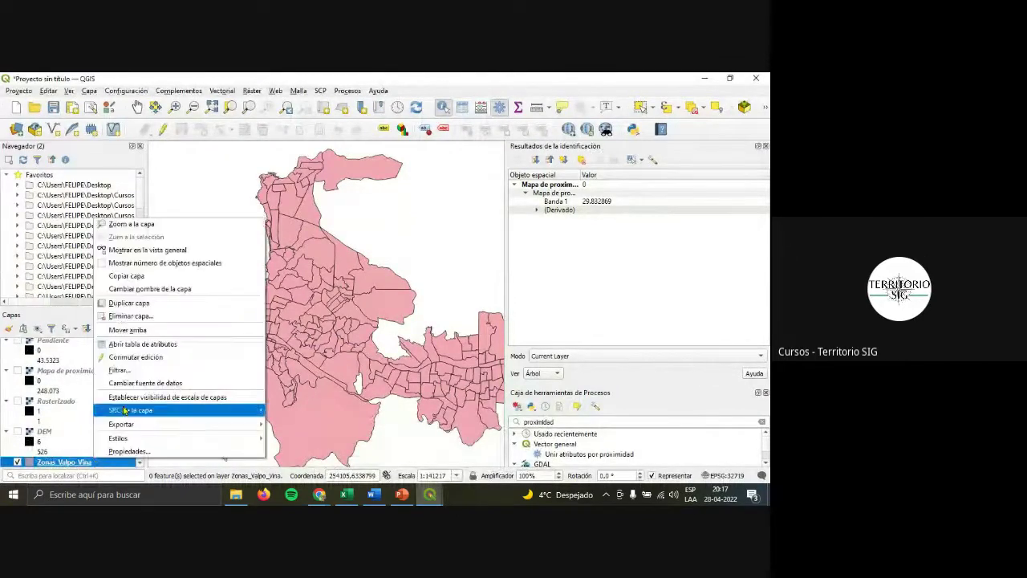
pyautogui.click(138, 347)
pyautogui.moveTo(271, 435); pyautogui.dragTo(566, 265)
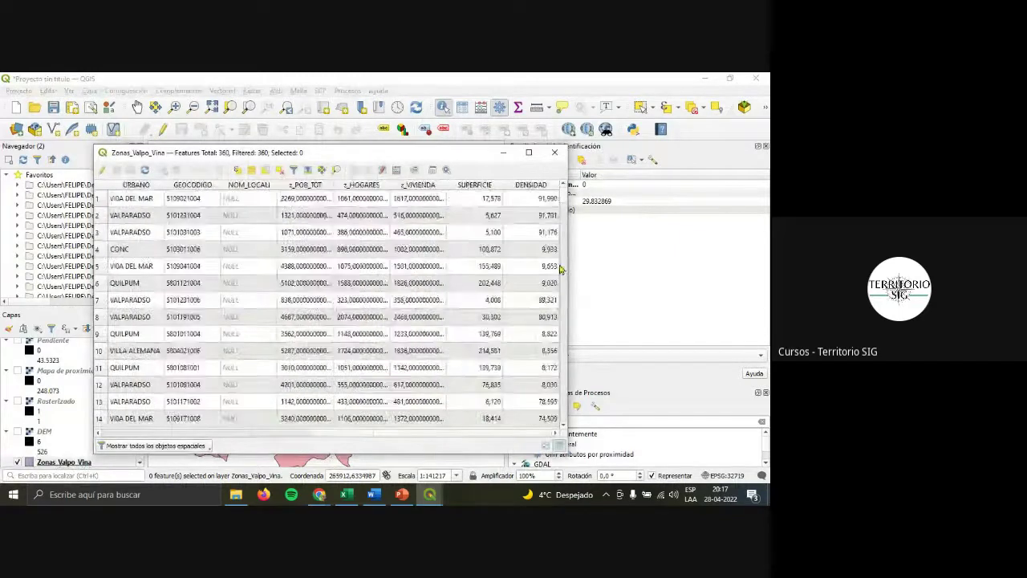
pyautogui.click(555, 152)
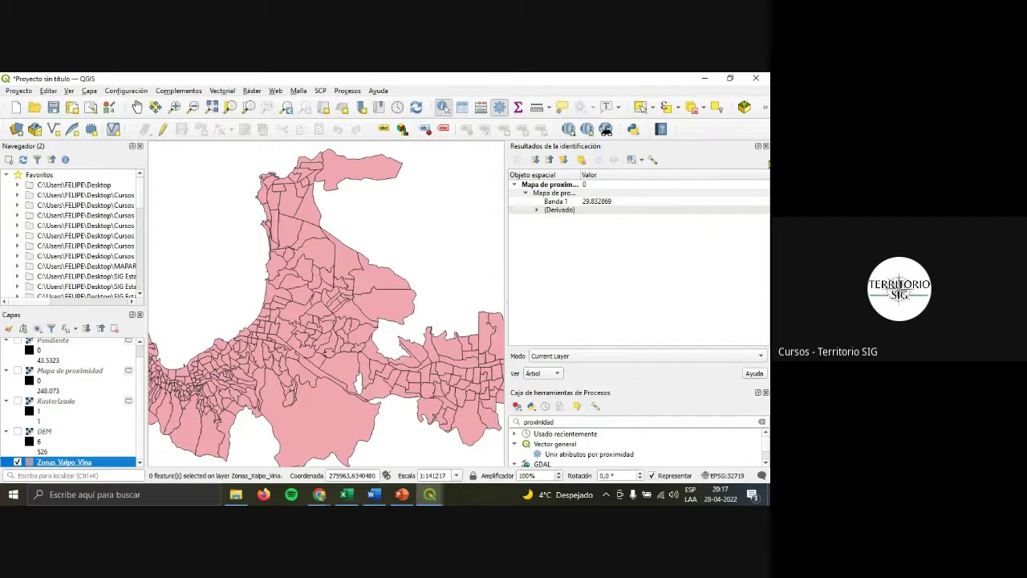
# Close the identify results, search the processing tools for "rasterizar", and open Rasterizar (vectorial a ráster).
pyautogui.click(766, 146)
pyautogui.click(565, 175)
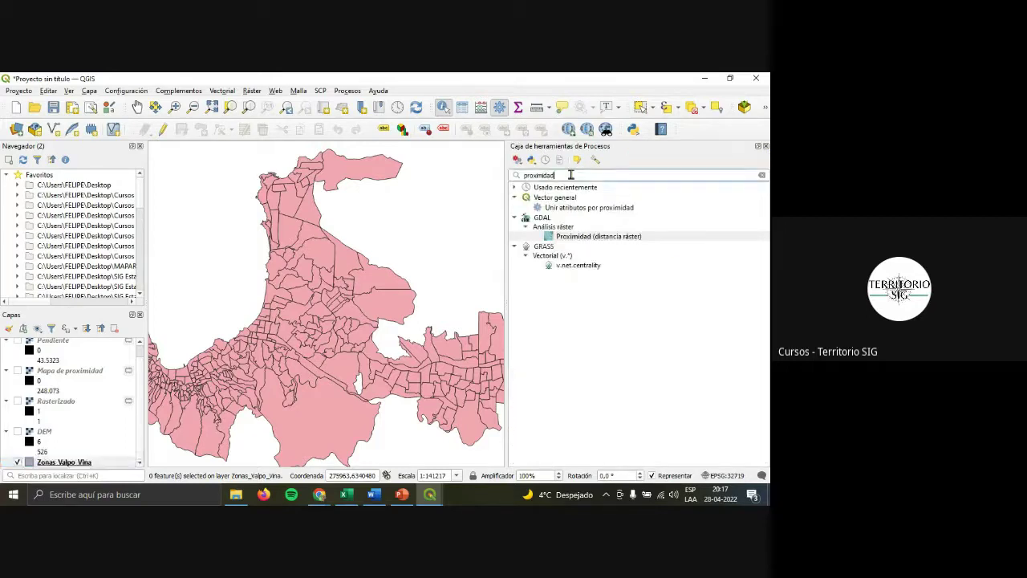
pyautogui.doubleClick(591, 175)
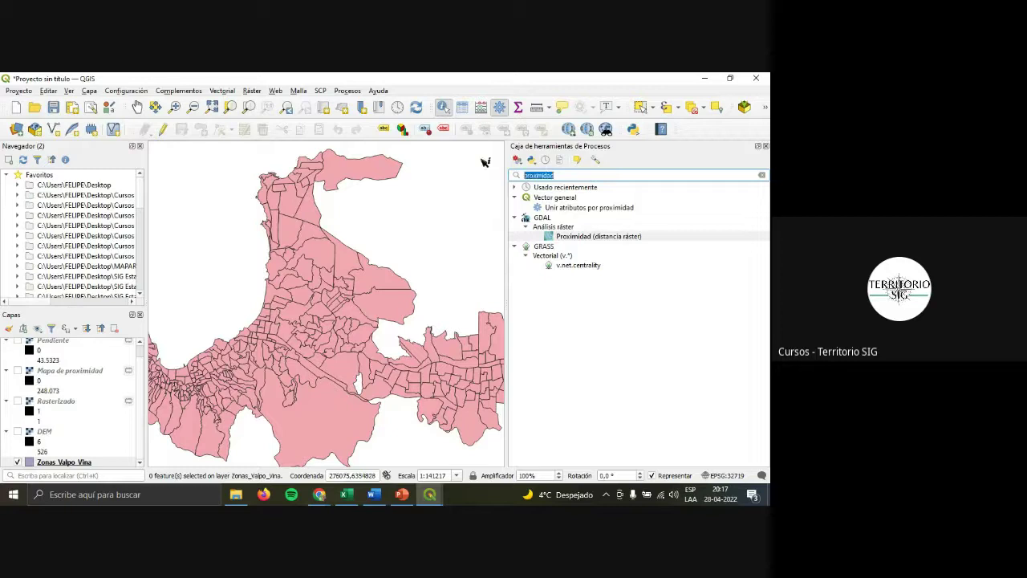
pyautogui.write('rasteriz')
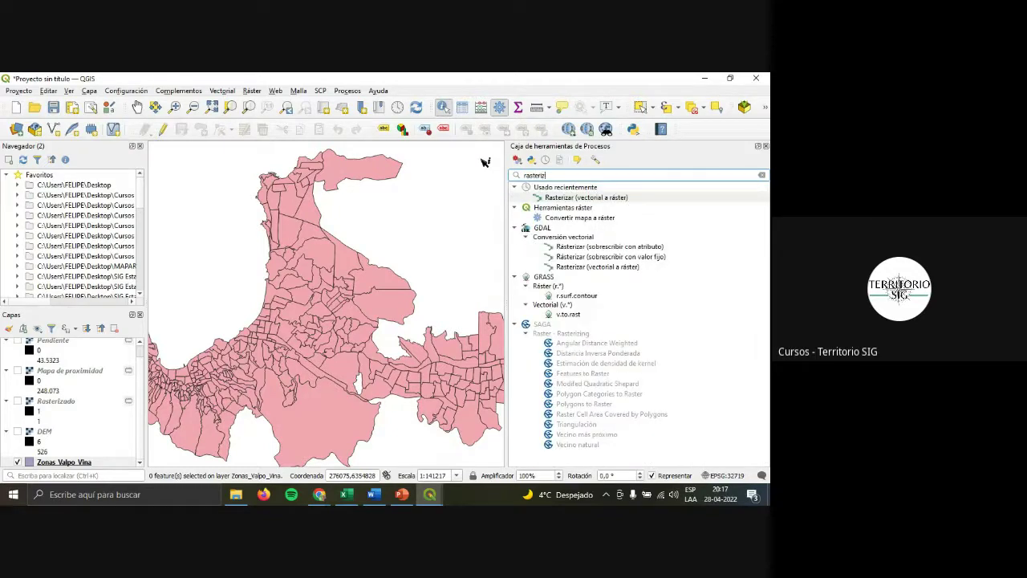
pyautogui.write('ar')
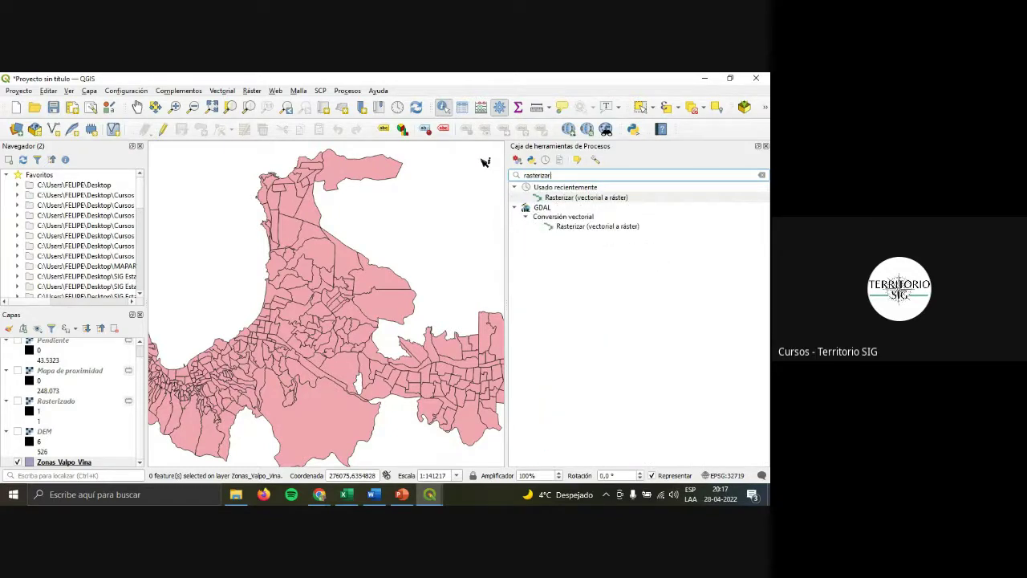
pyautogui.doubleClick(607, 201)
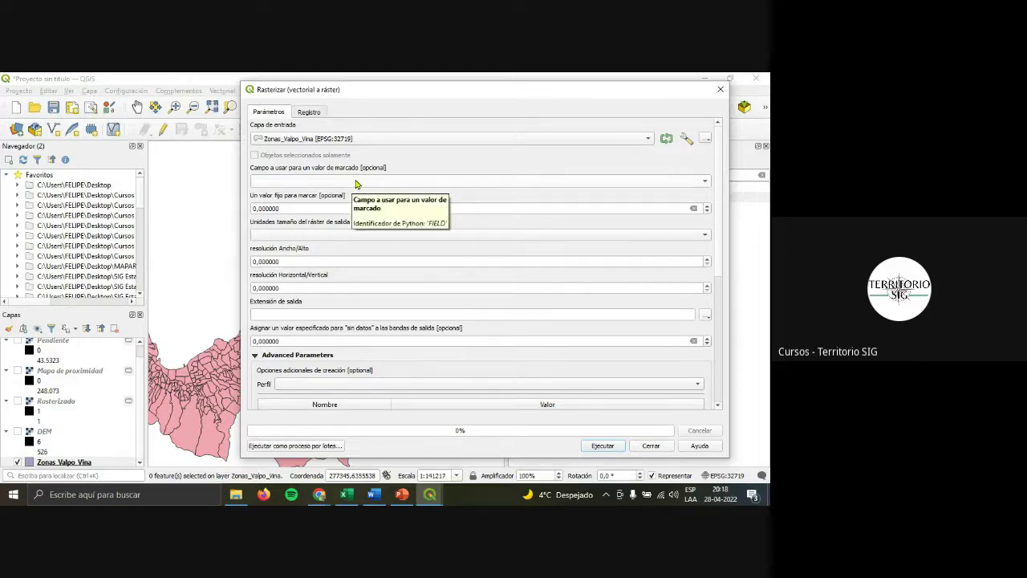
# Set the Zonas_Valpo_Vina rasterization to burn the DENSIDAD field, using georeferenced units and a resolution of 50 in both directions.
pyautogui.click(367, 189)
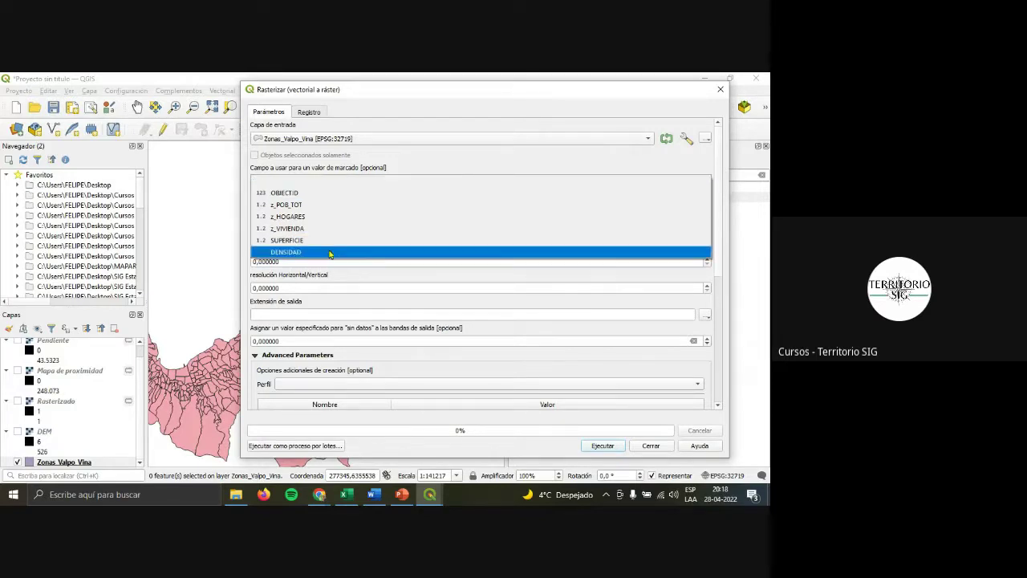
pyautogui.click(329, 254)
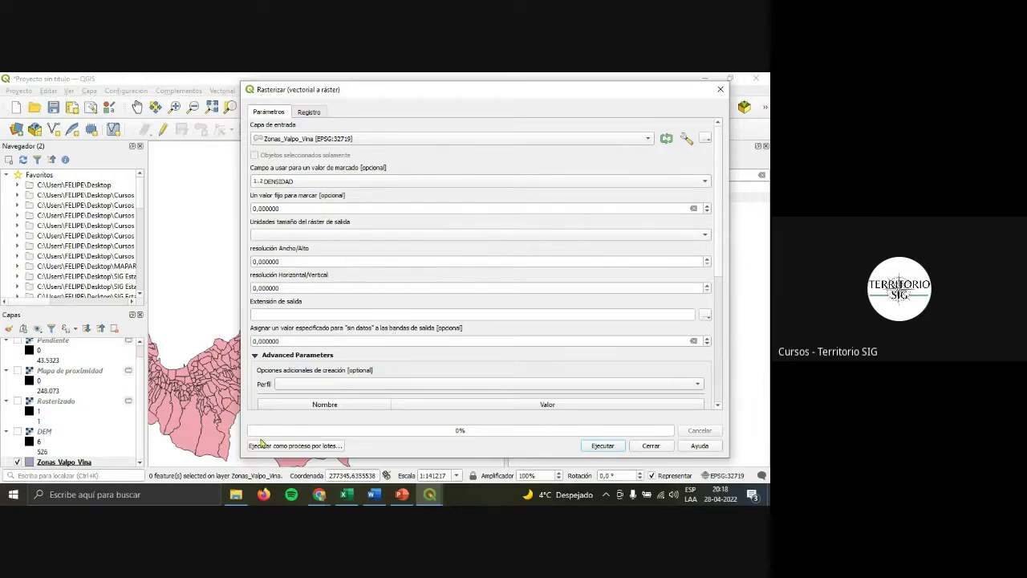
pyautogui.click(370, 234)
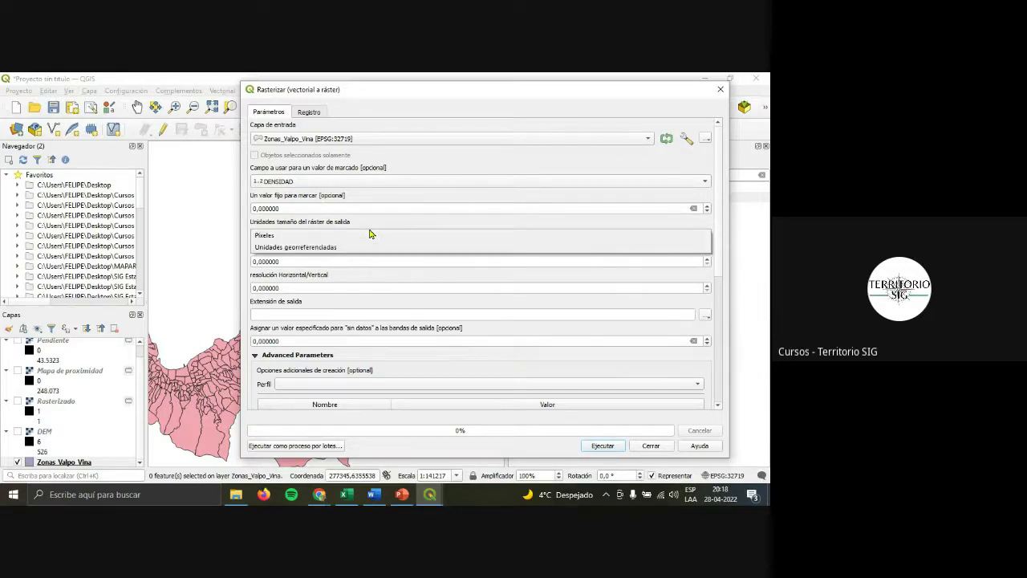
pyautogui.click(369, 249)
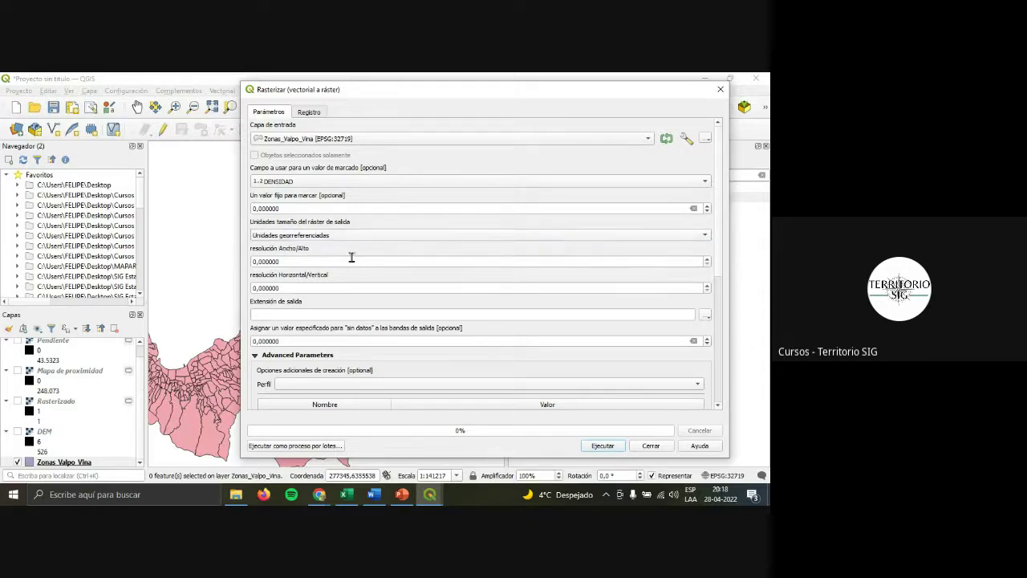
pyautogui.click(351, 258)
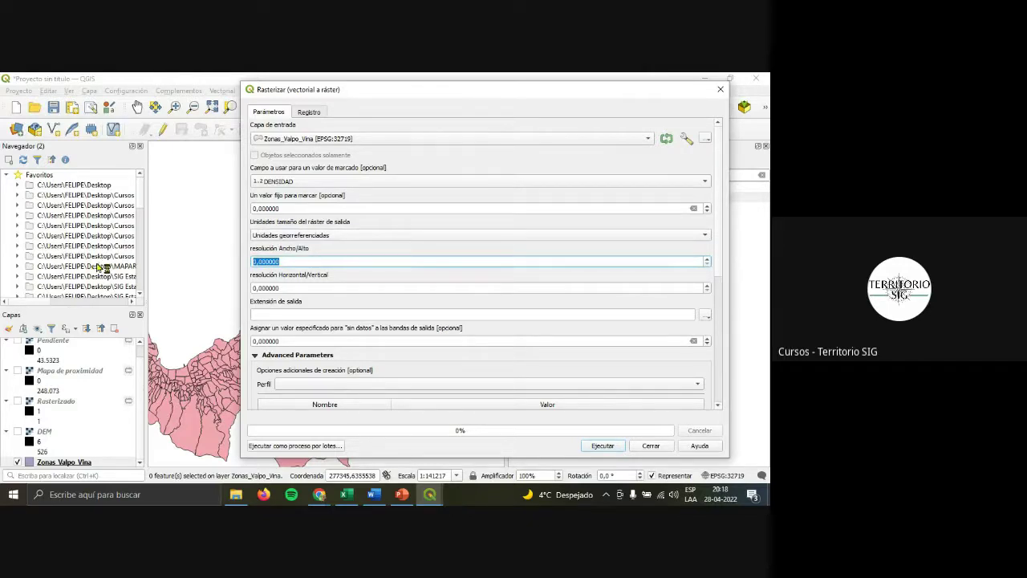
pyautogui.write('50')
pyautogui.press('Tab')
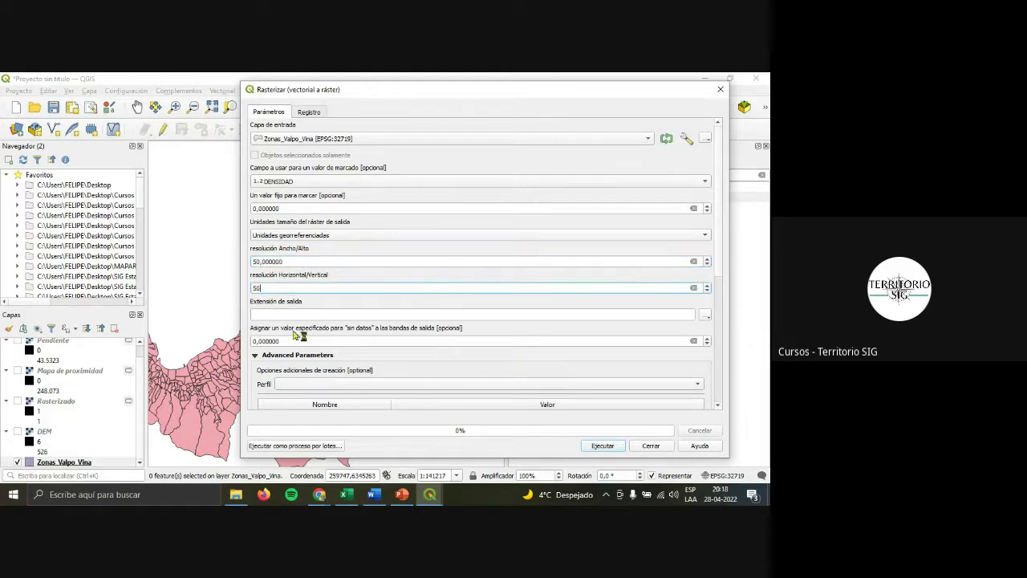
# Complete the 50-unit resolution setting and calculate the output extent from the Zonas_Valpo_Vina layer.
pyautogui.write('50')
pyautogui.press('Tab')
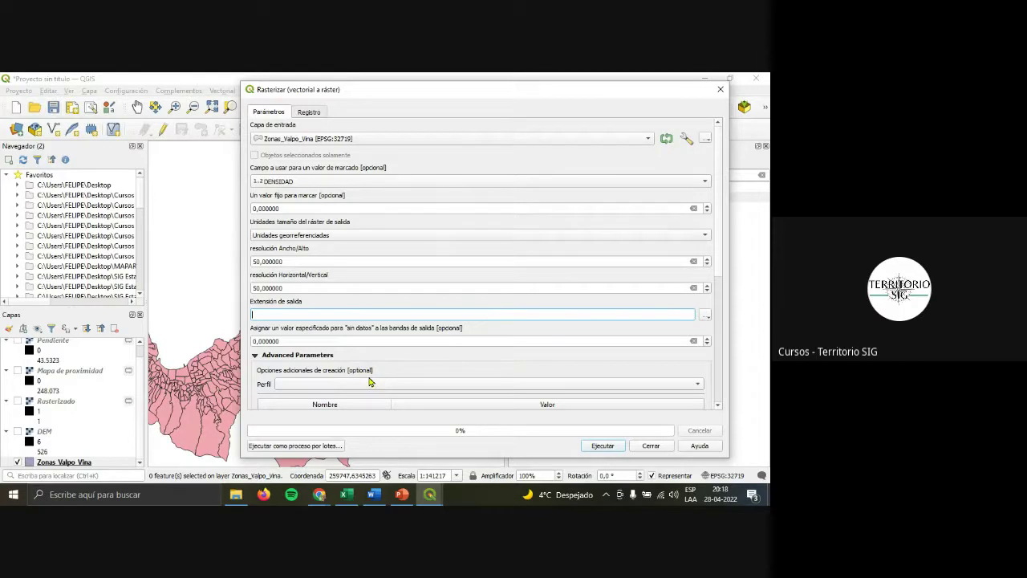
pyautogui.click(705, 316)
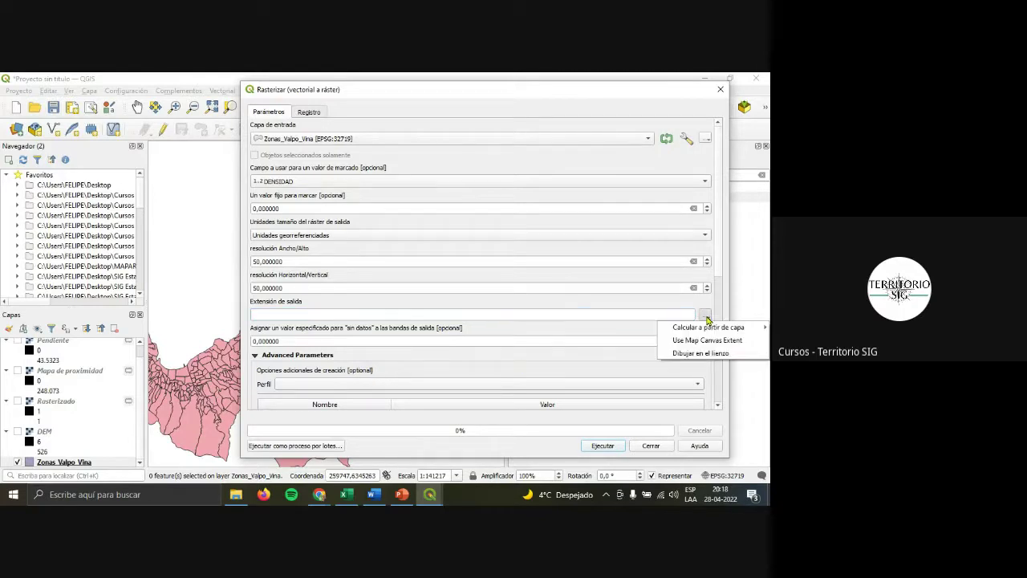
pyautogui.moveTo(711, 327)
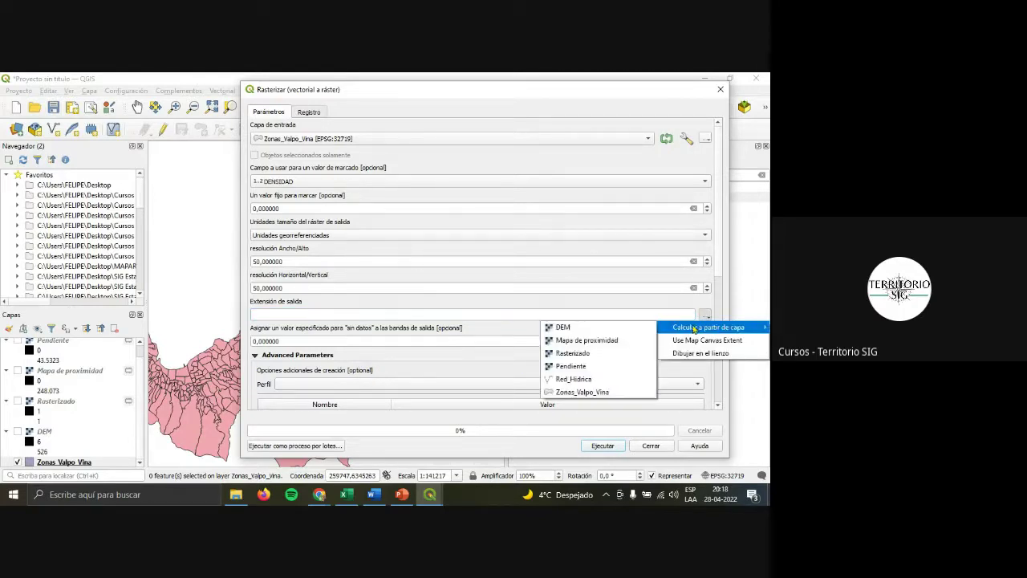
pyautogui.click(593, 392)
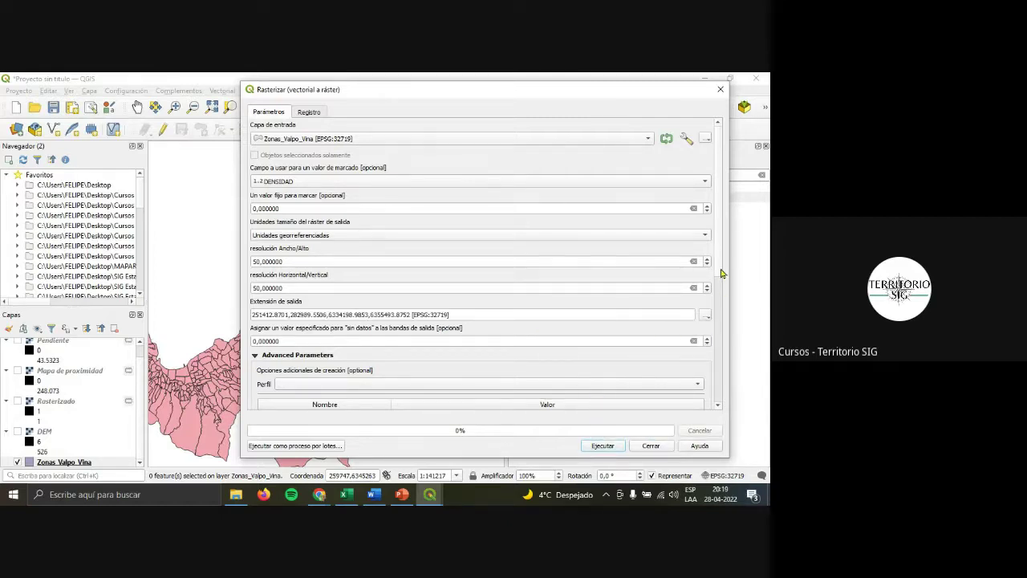
# Choose to save the rasterized output to a file and browse to Cursos Territorio SIG/2022/Clases abiertas/Riesgos naturales con EMC.
pyautogui.moveTo(722, 270); pyautogui.dragTo(711, 425)
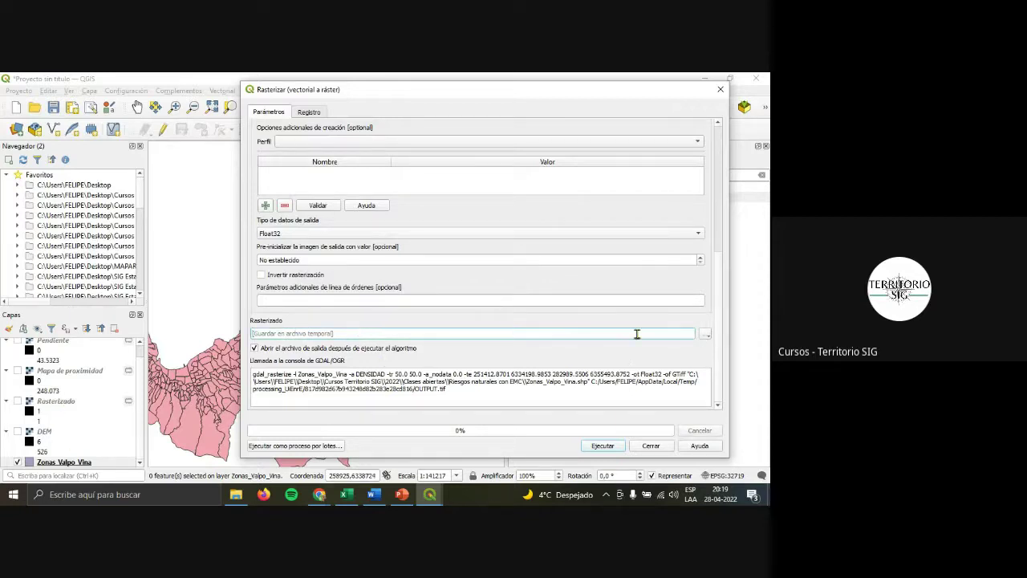
pyautogui.click(707, 336)
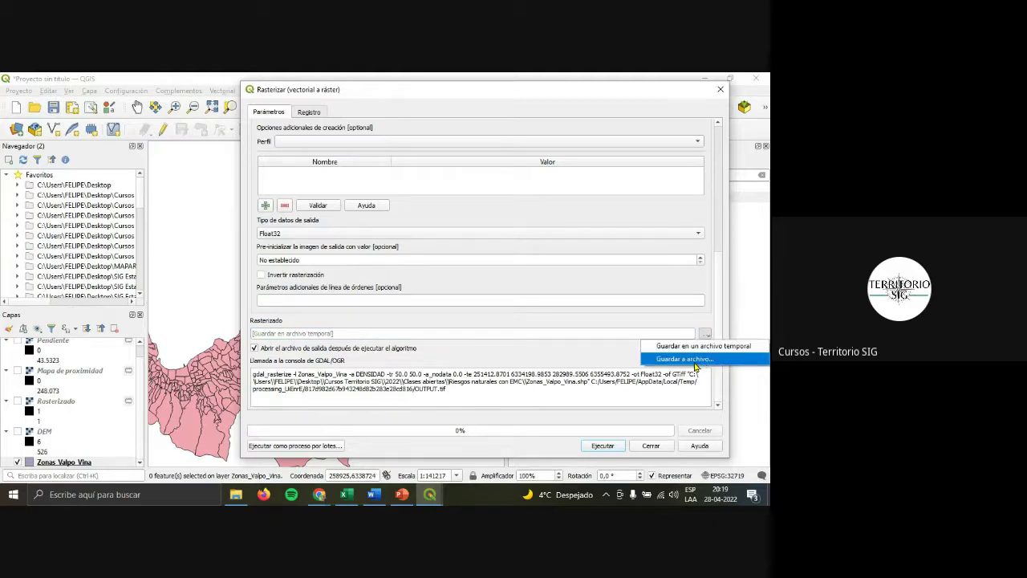
pyautogui.click(707, 335)
pyautogui.click(707, 337)
pyautogui.click(704, 360)
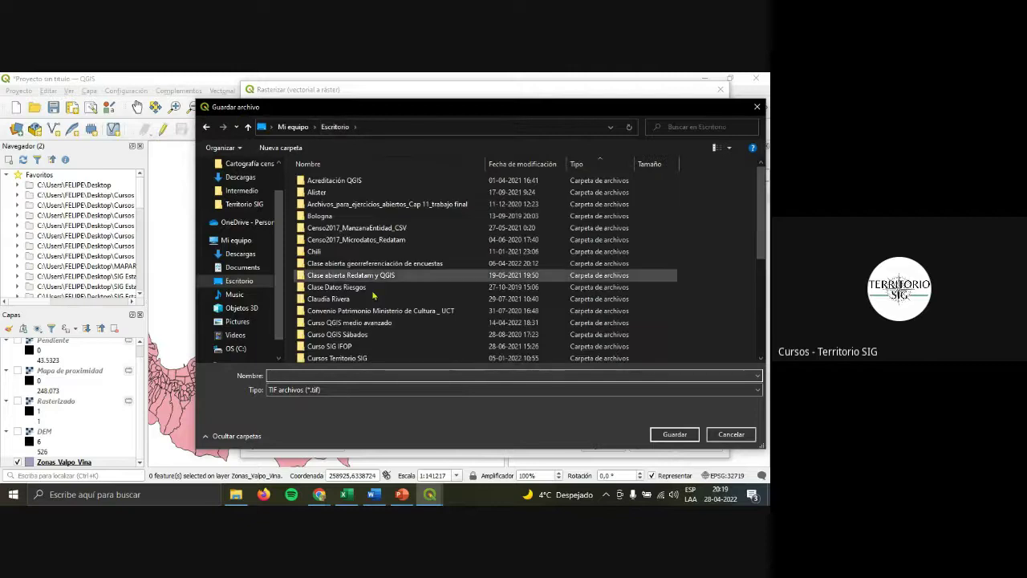
pyautogui.click(358, 336)
pyautogui.doubleClick(358, 336)
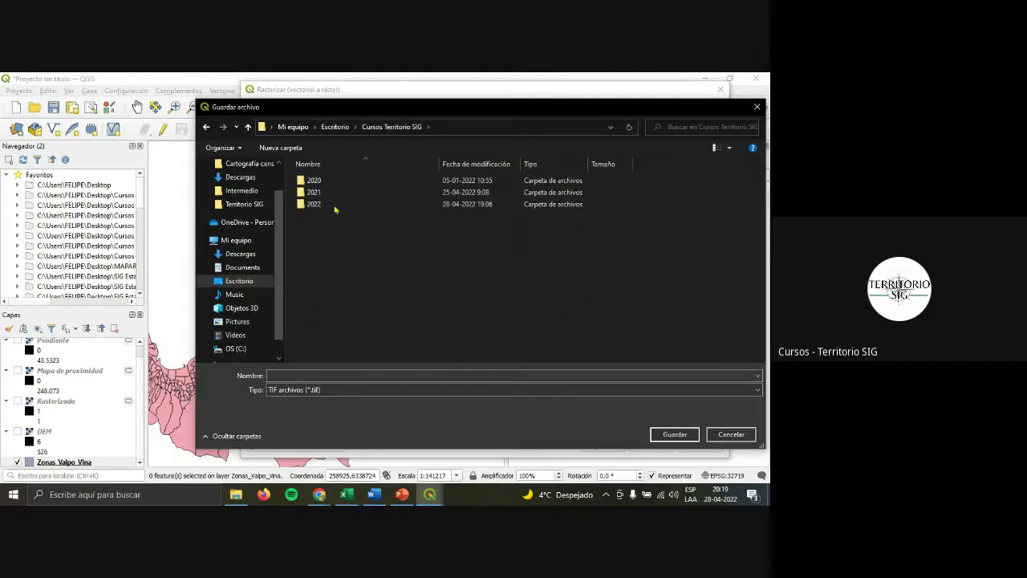
pyautogui.doubleClick(331, 205)
pyautogui.click(341, 217)
pyautogui.doubleClick(341, 217)
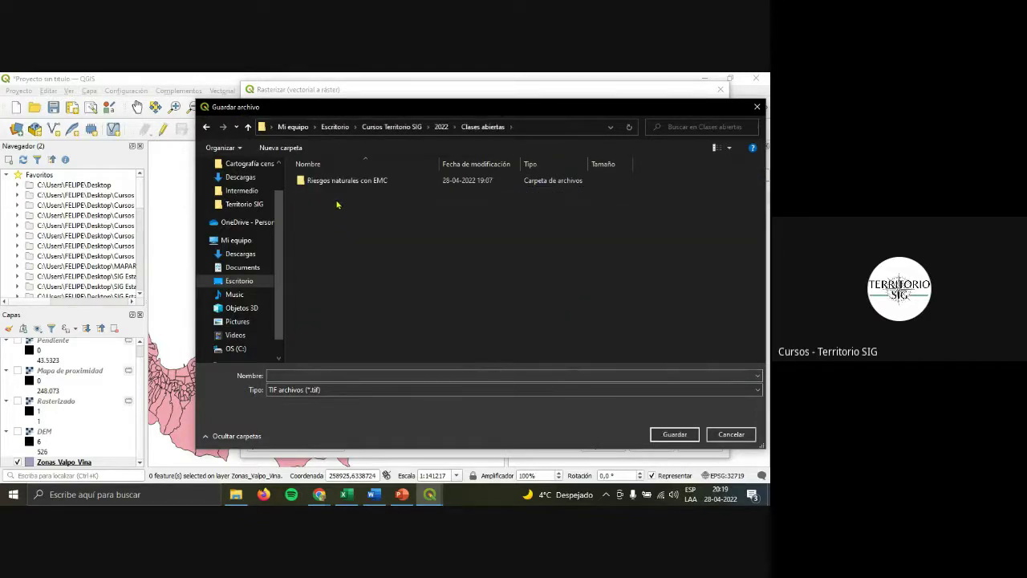
pyautogui.doubleClick(338, 182)
# Name the output raster Densidad, run the rasterization, and close the tool dialog.
pyautogui.click(336, 374)
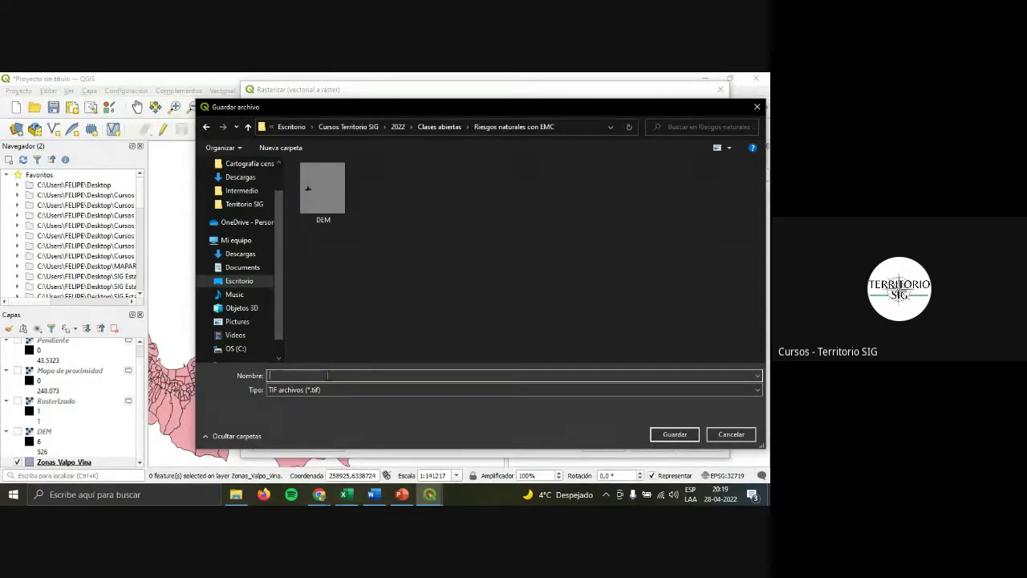
pyautogui.write('Densidad')
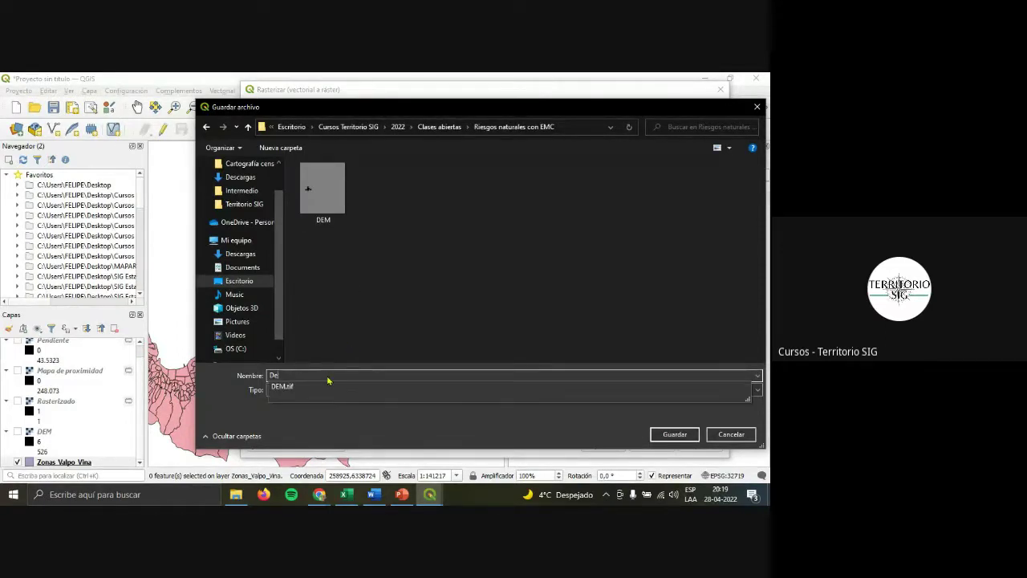
pyautogui.click(675, 437)
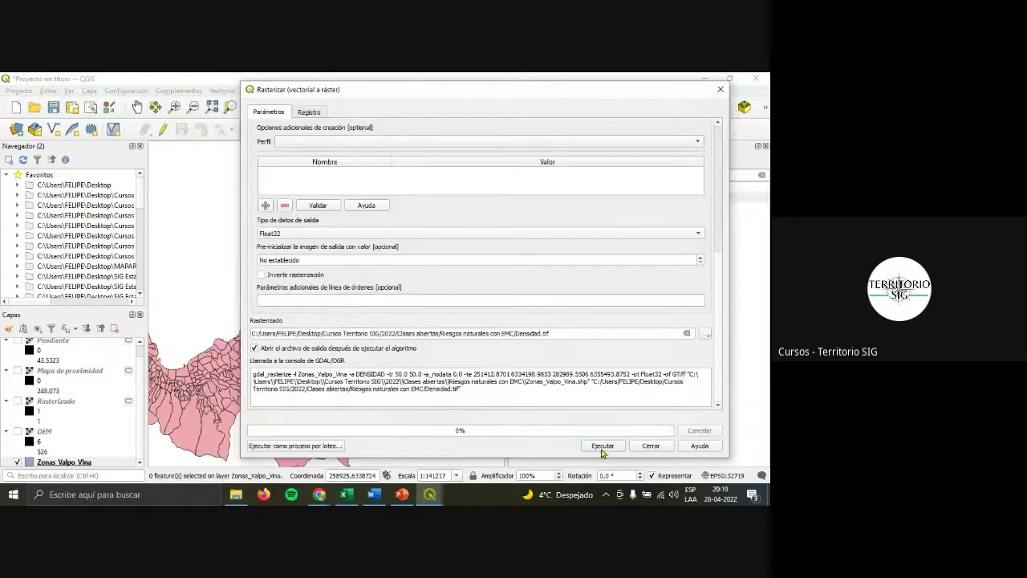
pyautogui.click(603, 446)
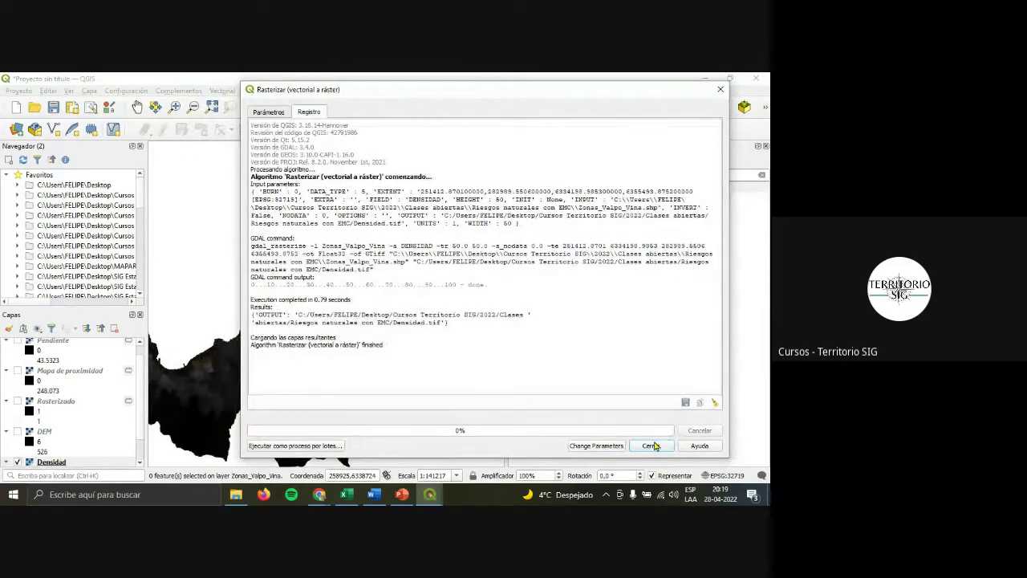
pyautogui.click(720, 89)
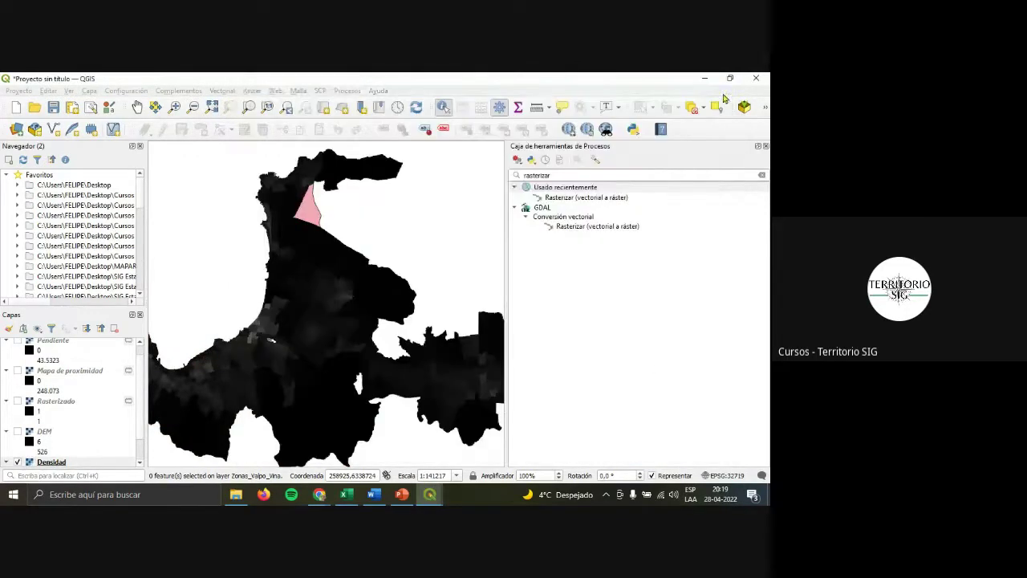
# Examine the Densidad raster's coverage on the map and its value range in the layer legend.
pyautogui.scroll(-1, 467, 291)
pyautogui.scroll(1, 378, 291)
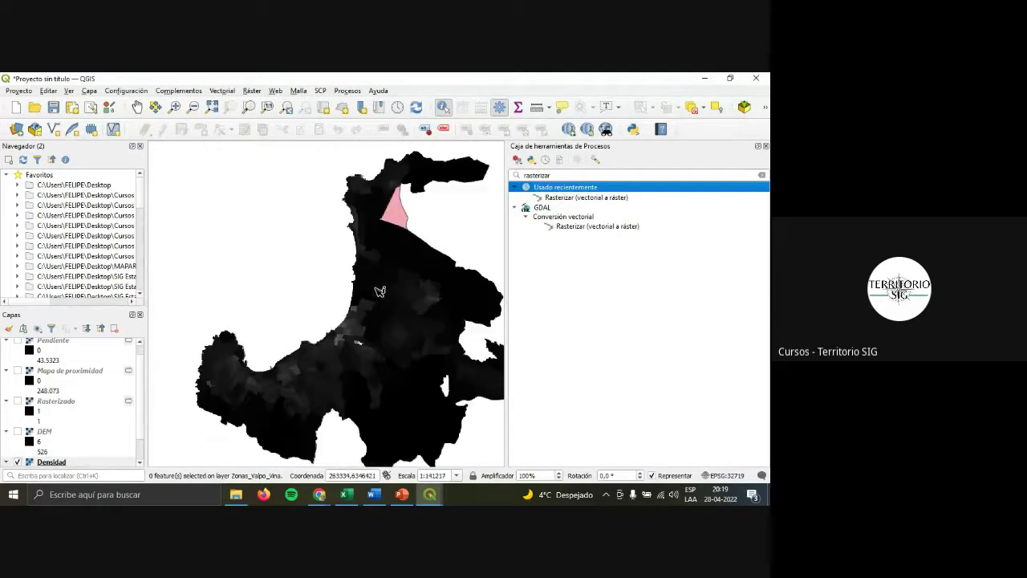
pyautogui.scroll(-1, 27, 438)
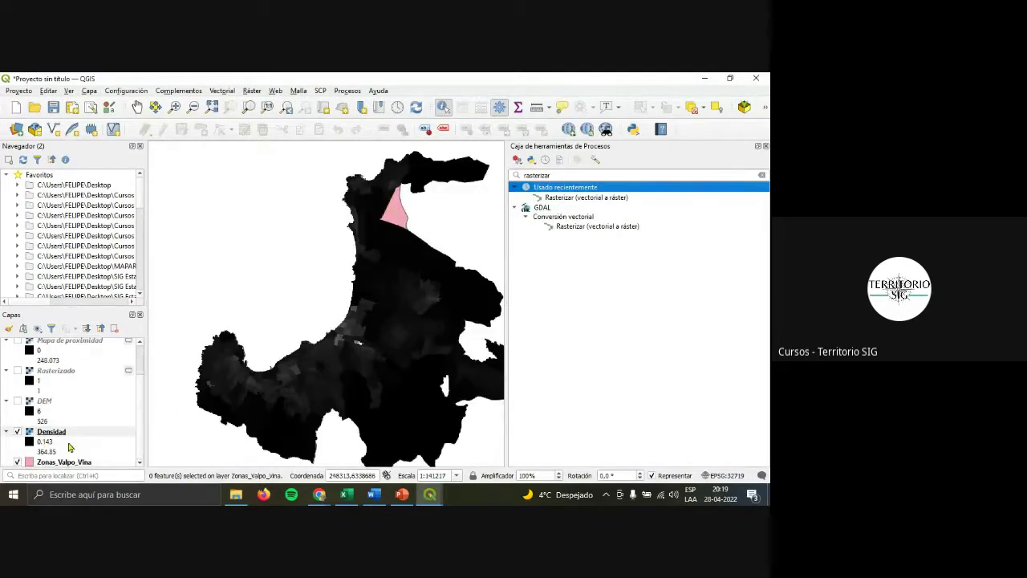
pyautogui.click(54, 444)
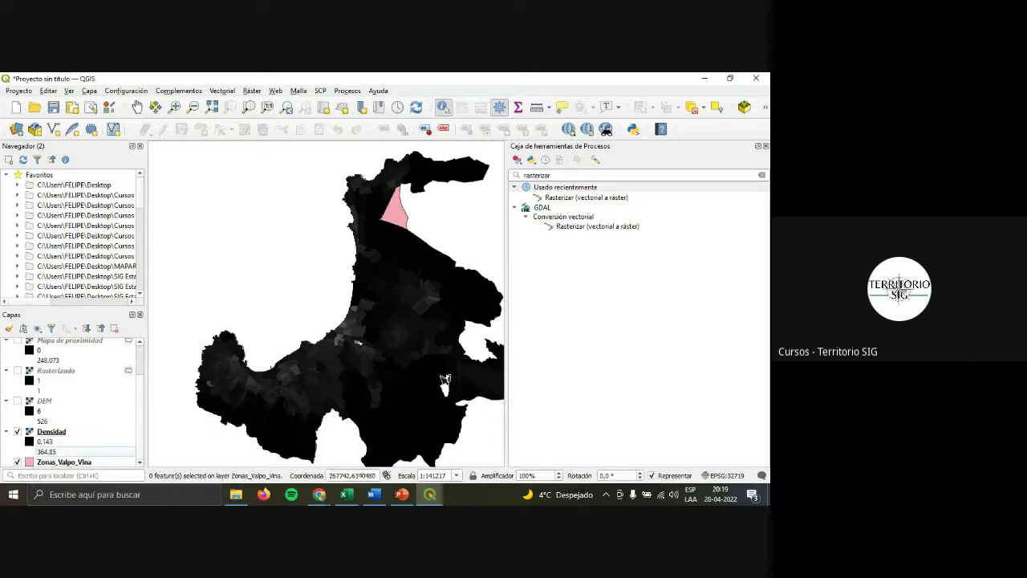
pyautogui.scroll(-1, 357, 370)
pyautogui.scroll(-2, 446, 344)
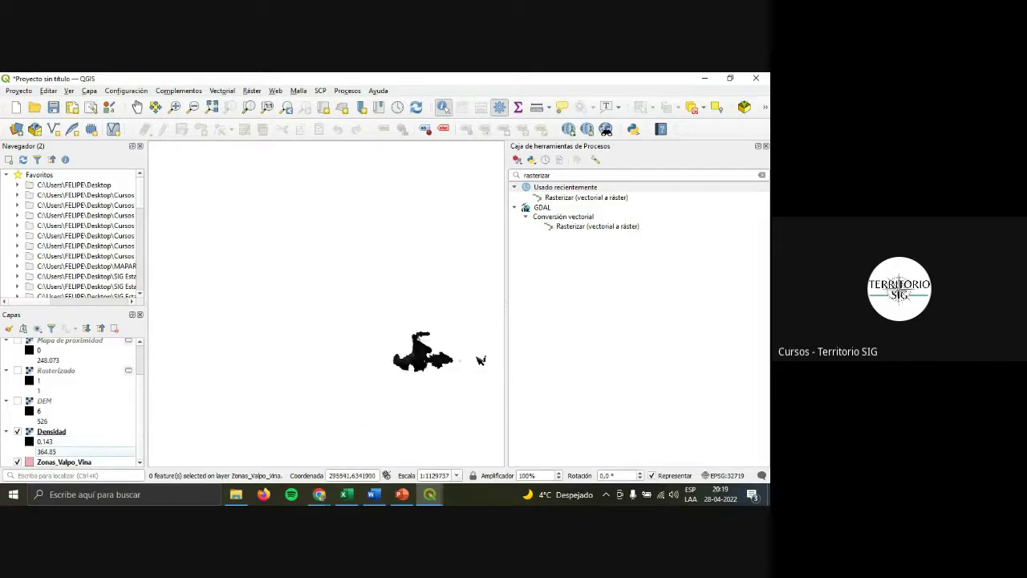
pyautogui.scroll(2, 481, 361)
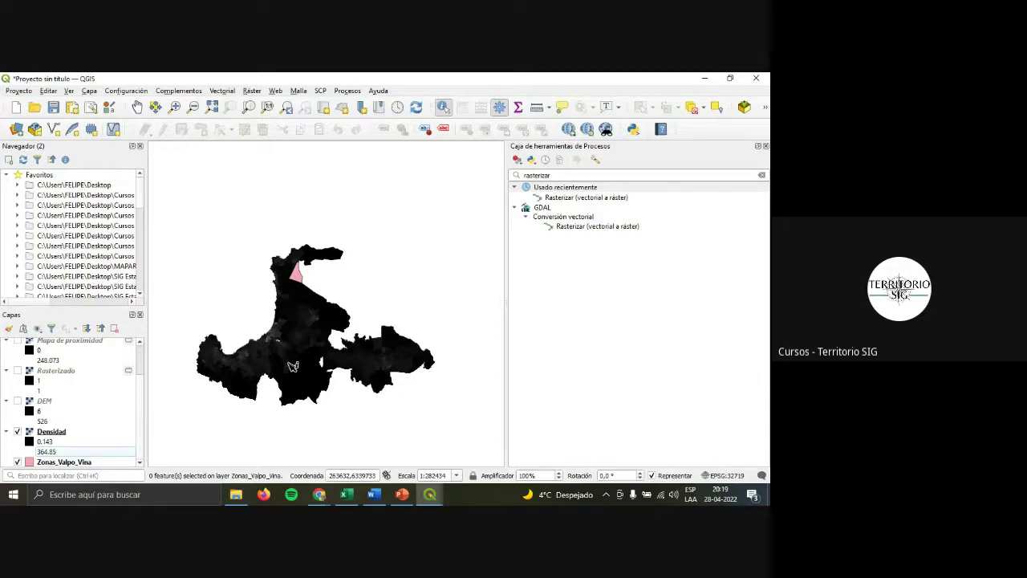
pyautogui.scroll(1, 293, 367)
pyautogui.scroll(-1, 291, 368)
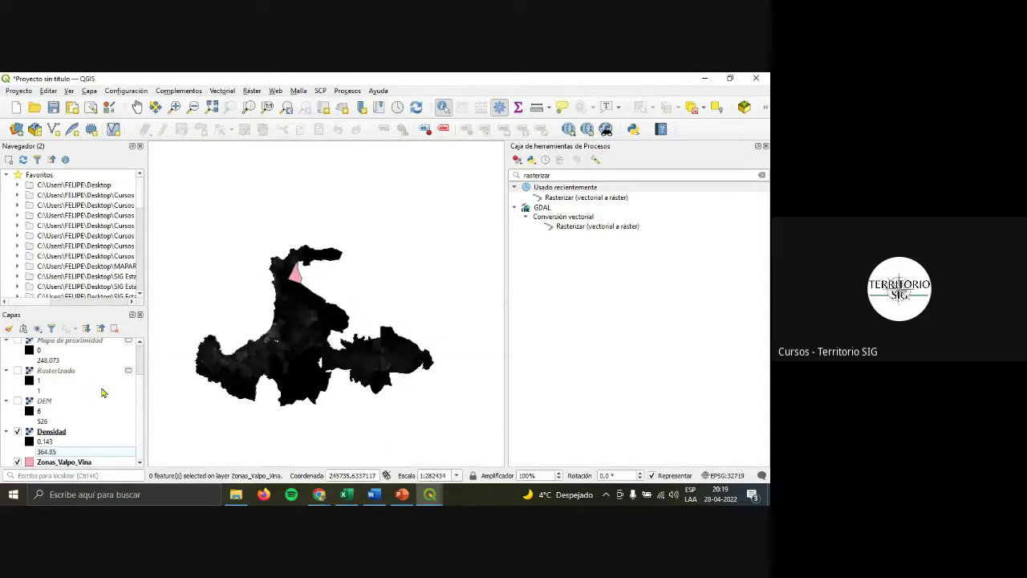
# Switch to PowerPoint and highlight the espacialización, homologación de formatos and homologación de escalas boxes on the Riesgo de derrumbe slide.
pyautogui.click(401, 494)
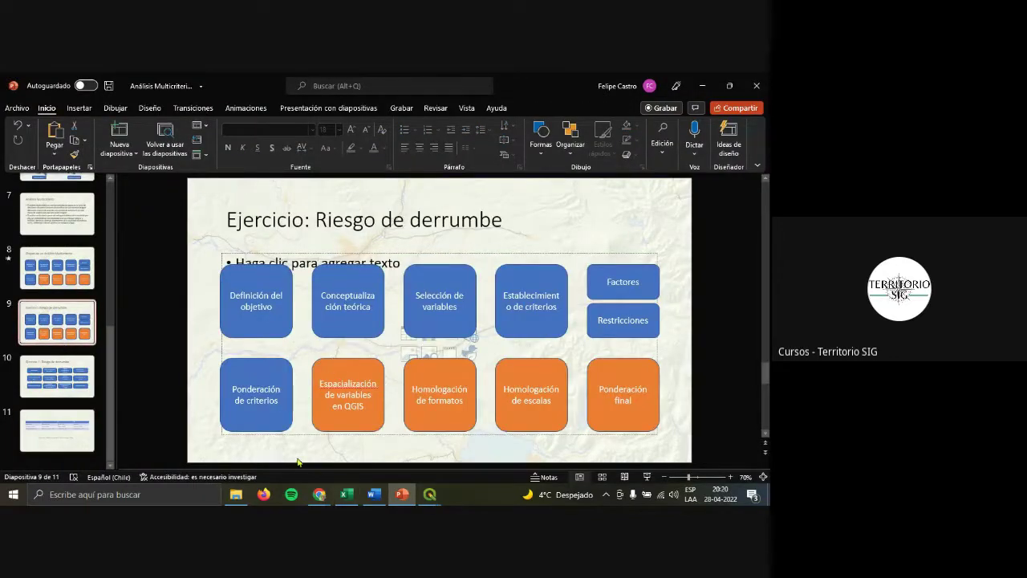
pyautogui.moveTo(302, 460); pyautogui.dragTo(488, 353)
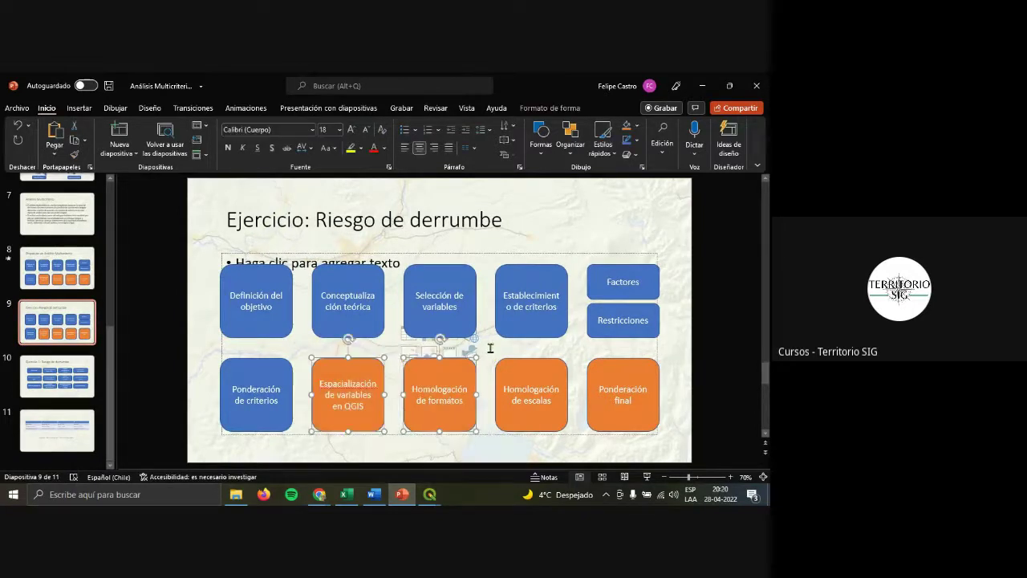
pyautogui.moveTo(472, 459); pyautogui.dragTo(593, 348)
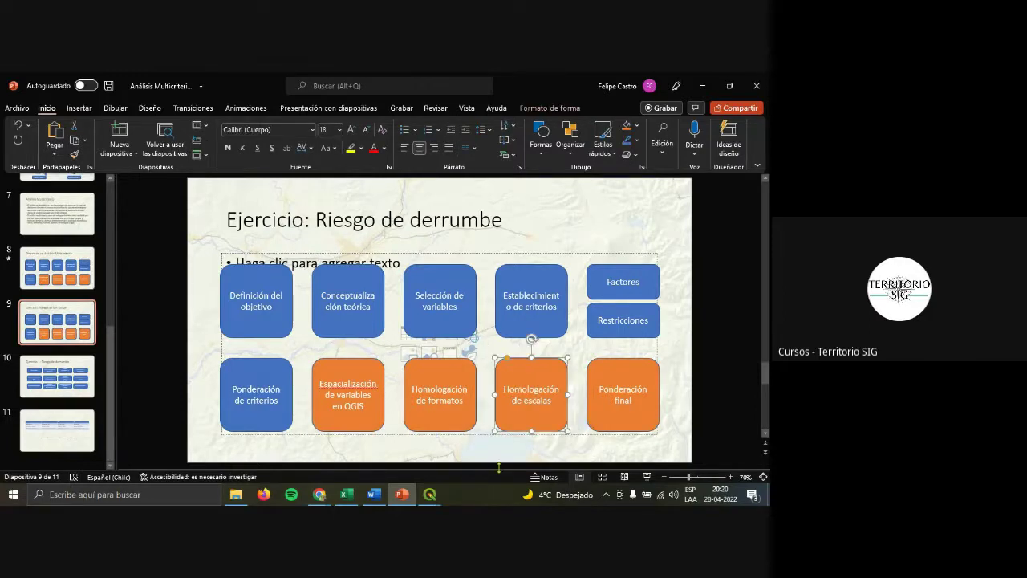
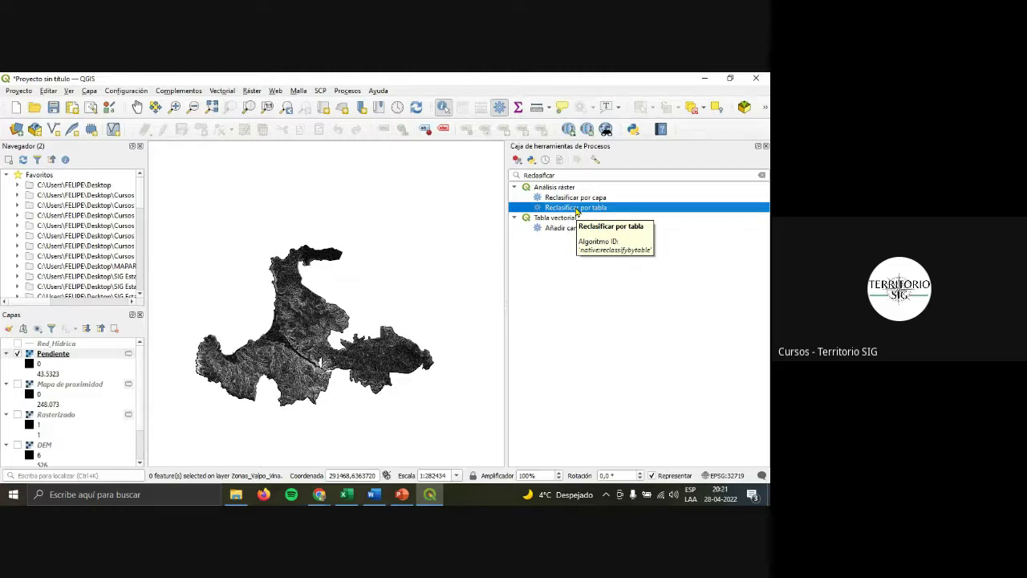
# Open Reclasificar por tabla for the Pendiente raster, check the class ranges in the PowerPoint criteria table, and return to QGIS.
pyautogui.doubleClick(576, 208)
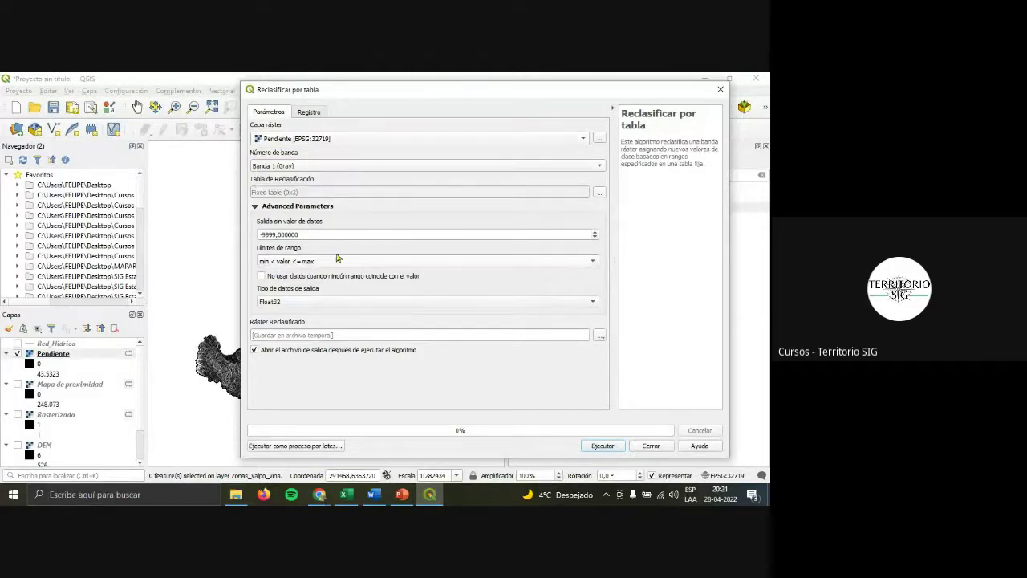
pyautogui.click(317, 167)
pyautogui.click(317, 167)
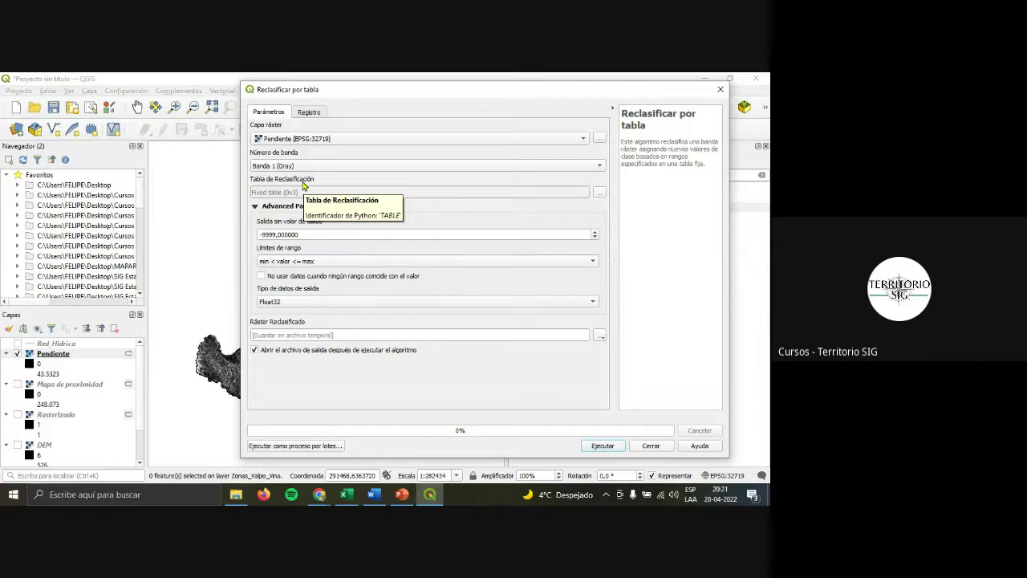
pyautogui.click(404, 495)
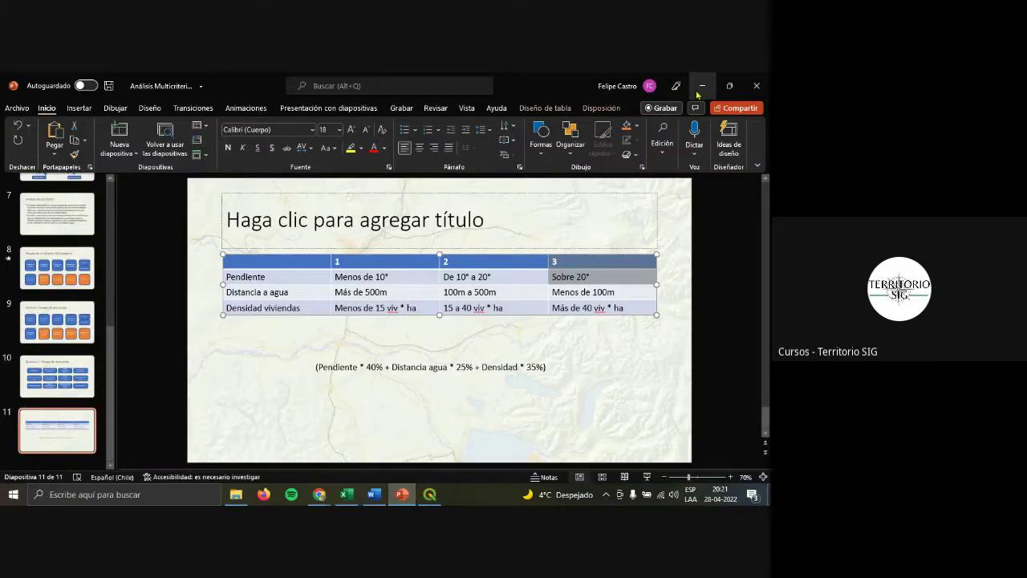
pyautogui.click(430, 495)
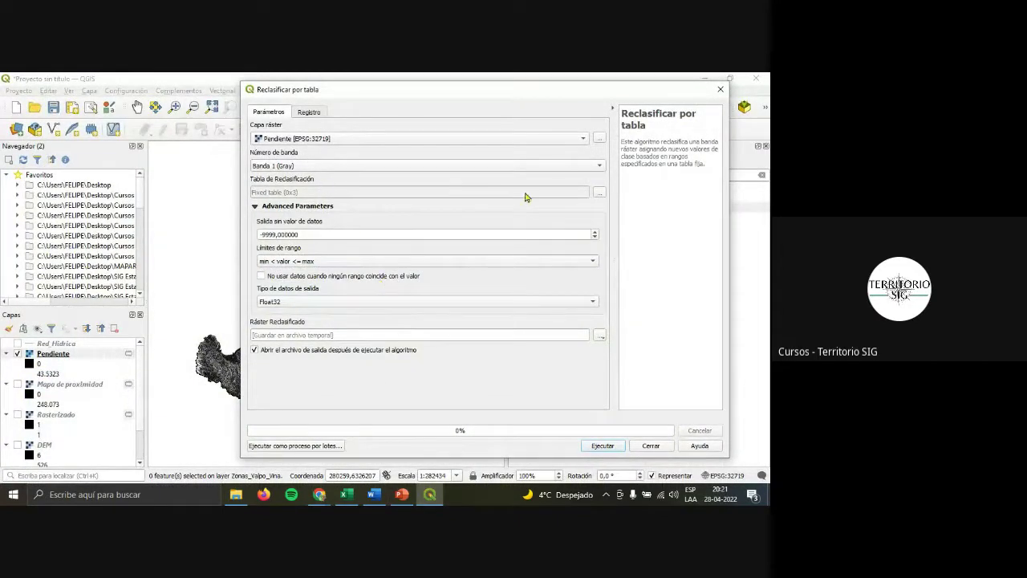
# Open the reclassification table and add a first class from -10 to 10 with the value 1.
pyautogui.click(598, 194)
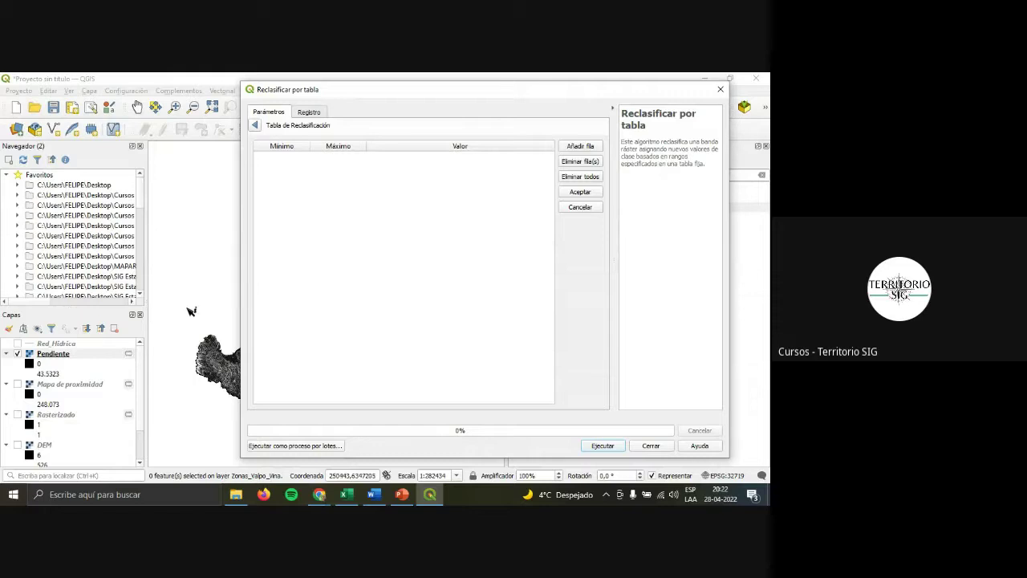
pyautogui.click(49, 366)
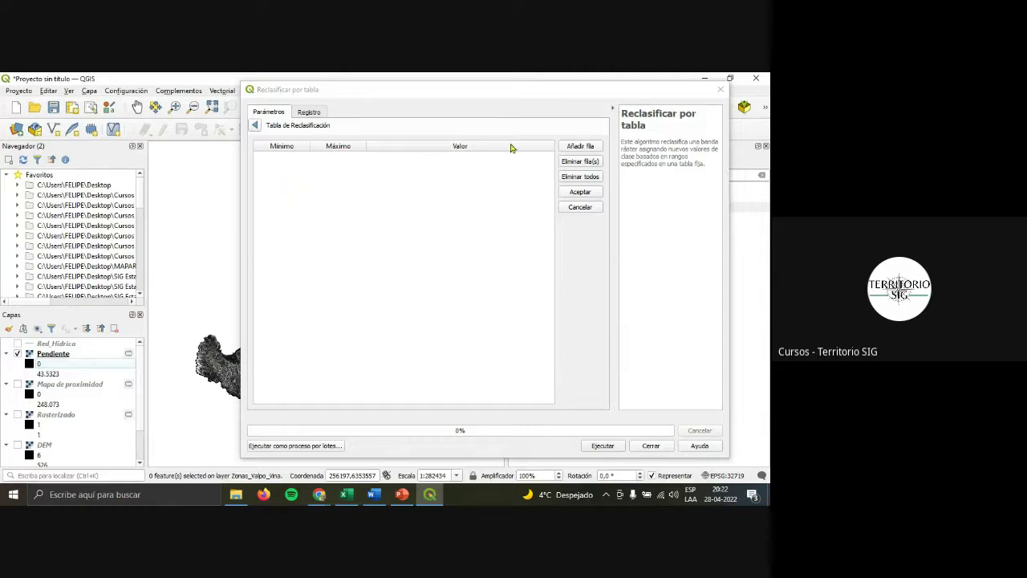
pyautogui.click(574, 147)
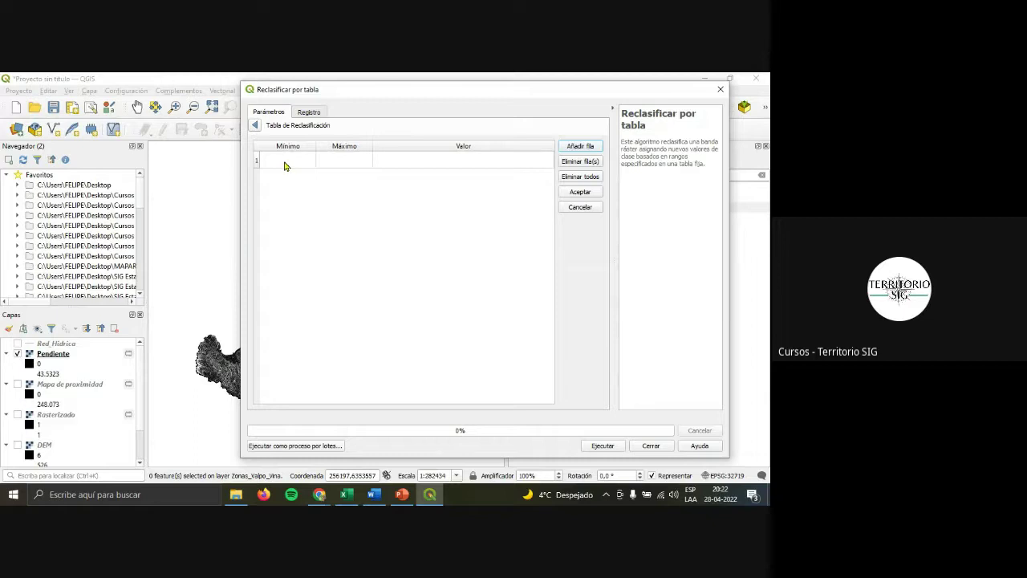
pyautogui.click(401, 495)
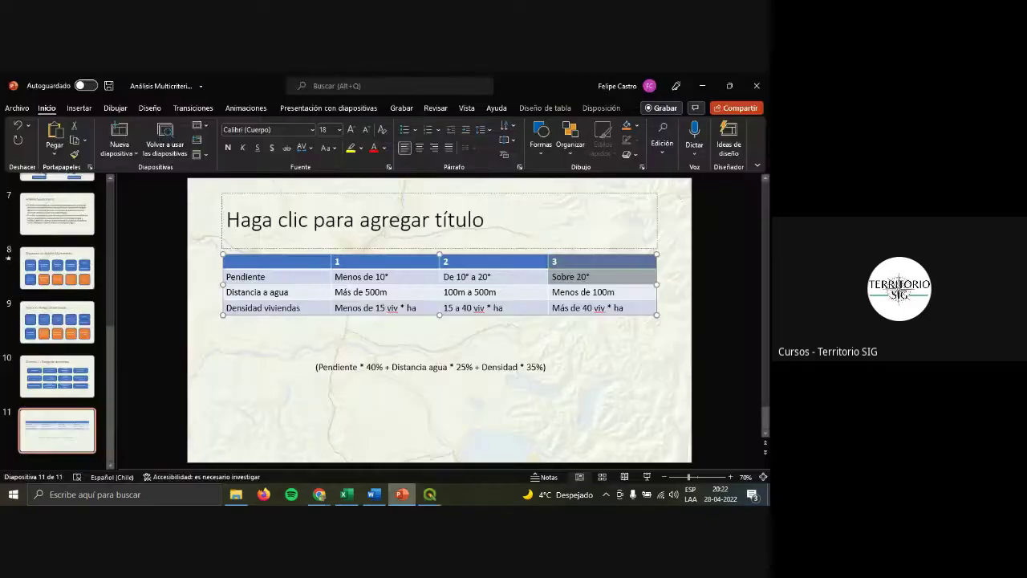
pyautogui.click(406, 493)
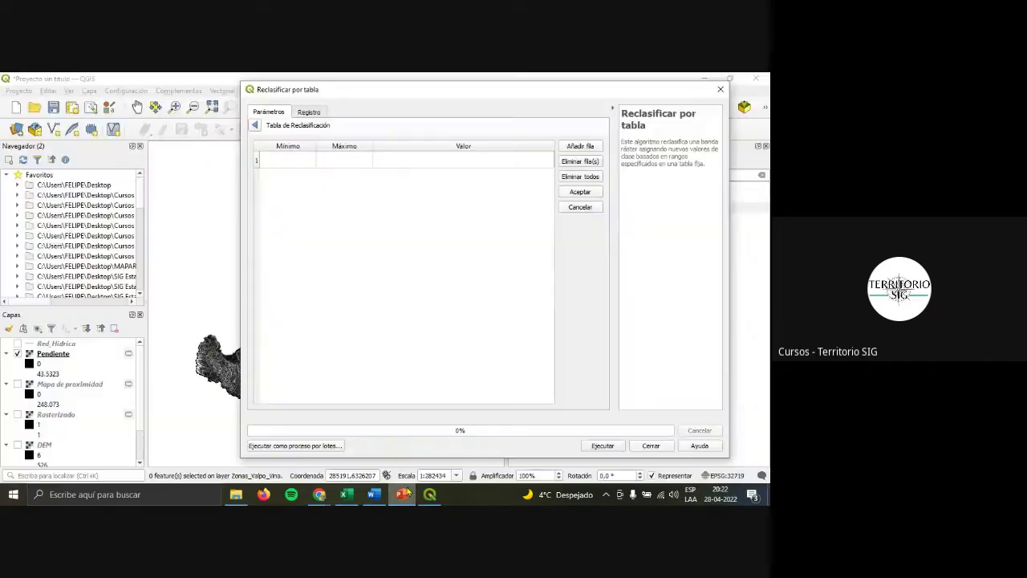
pyautogui.doubleClick(297, 163)
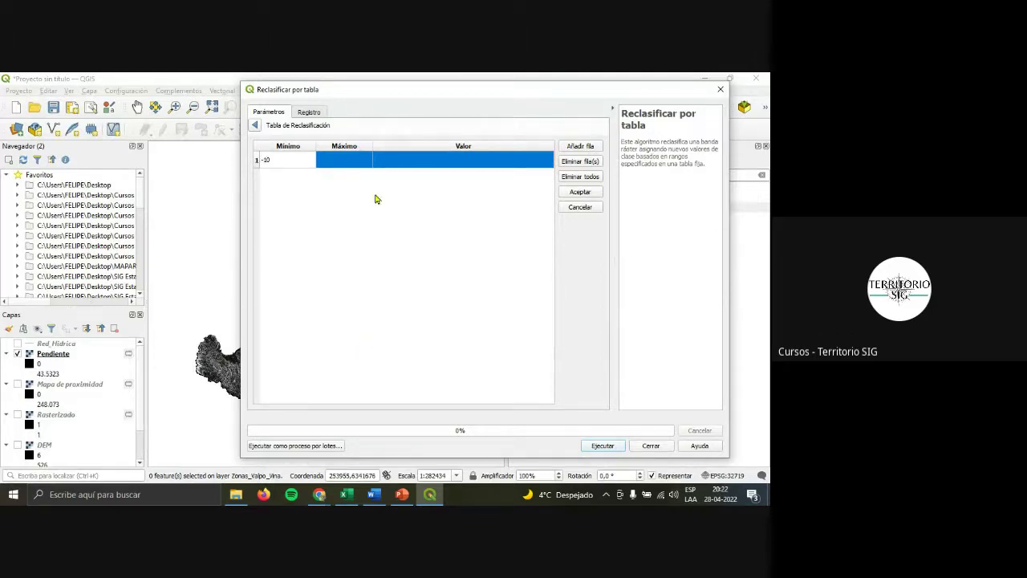
pyautogui.click(356, 156)
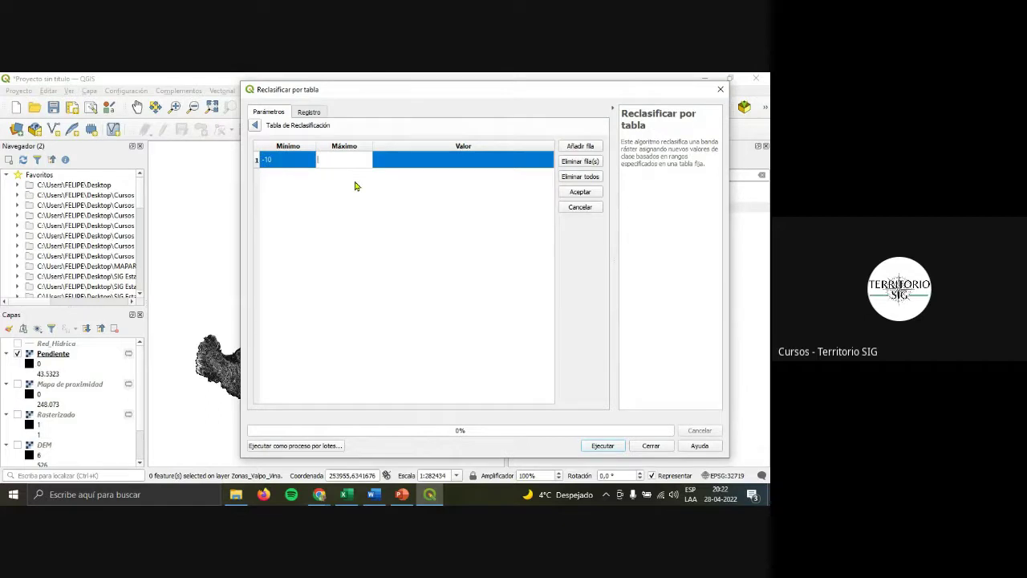
pyautogui.write('10')
pyautogui.click(418, 201)
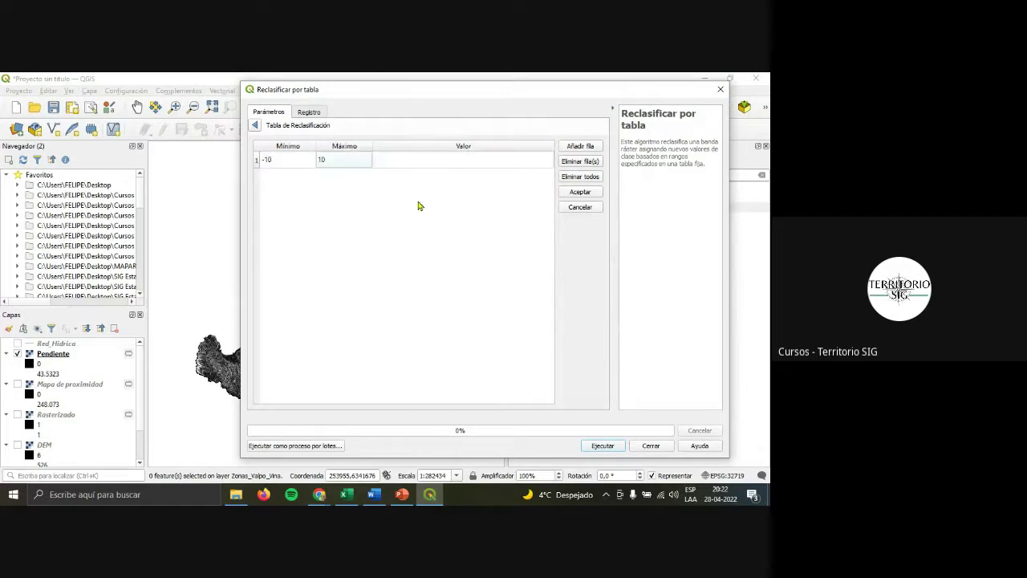
pyautogui.doubleClick(422, 165)
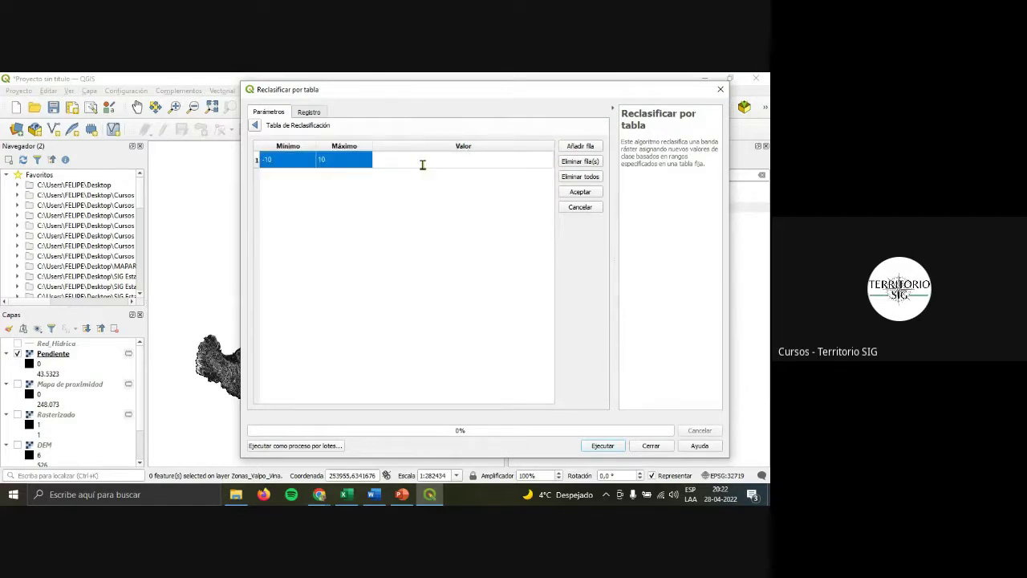
pyautogui.write('1')
pyautogui.click(399, 248)
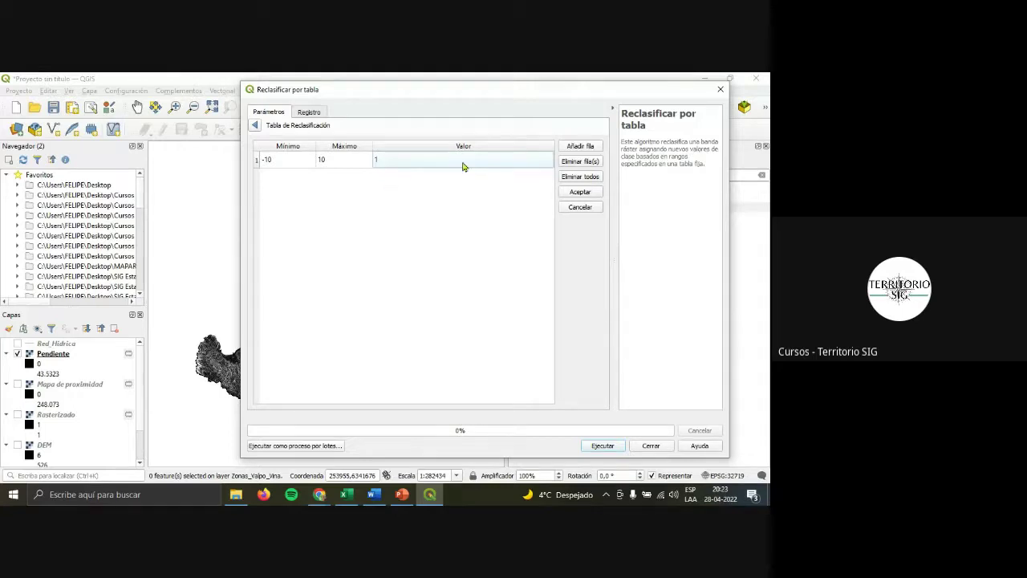
# Add a second class to the reclassification table from 10 to 20 with the value 2.
pyautogui.click(568, 147)
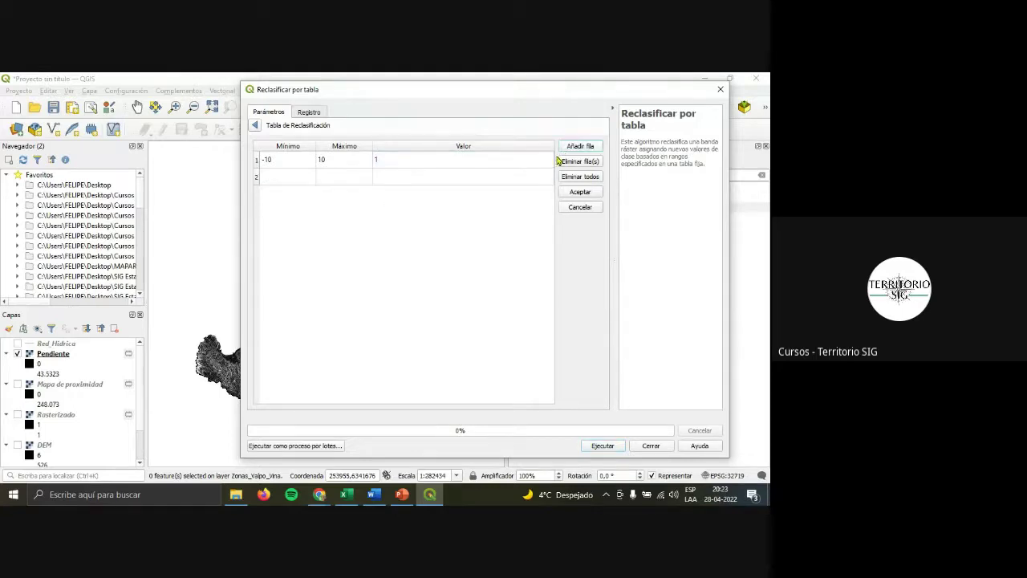
pyautogui.click(287, 179)
pyautogui.write('10')
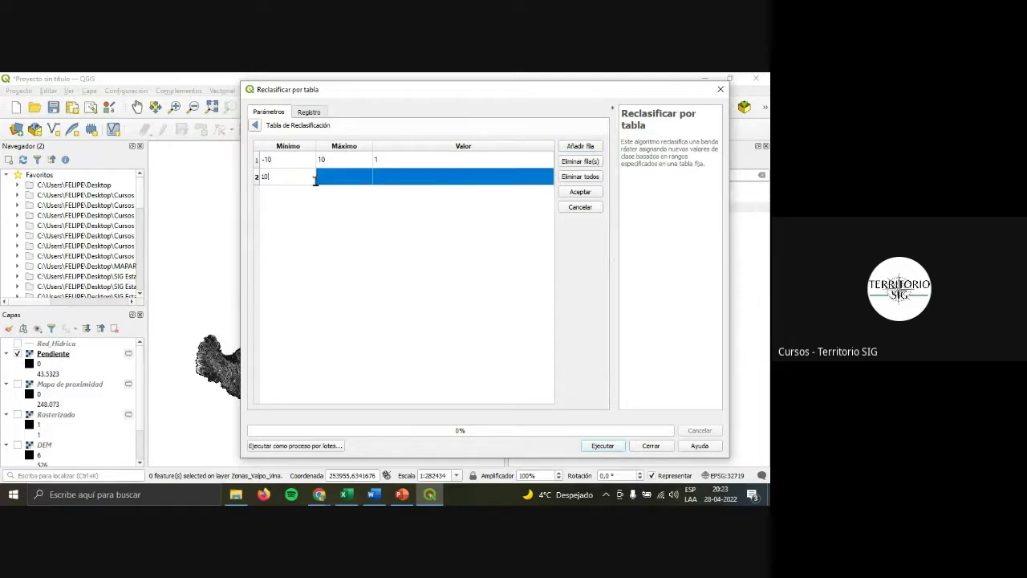
pyautogui.doubleClick(331, 183)
pyautogui.write('2')
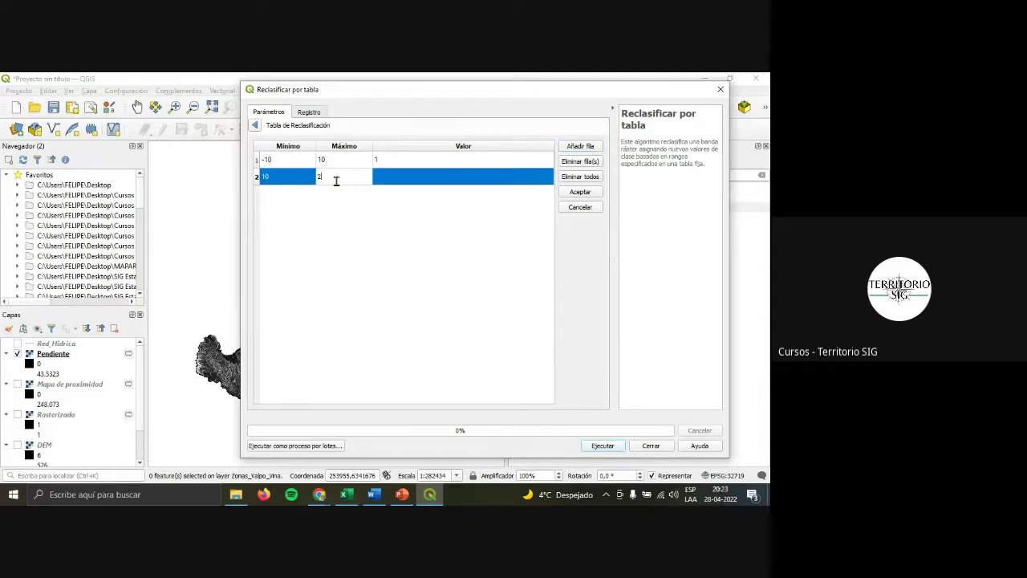
pyautogui.write('0')
pyautogui.click(397, 182)
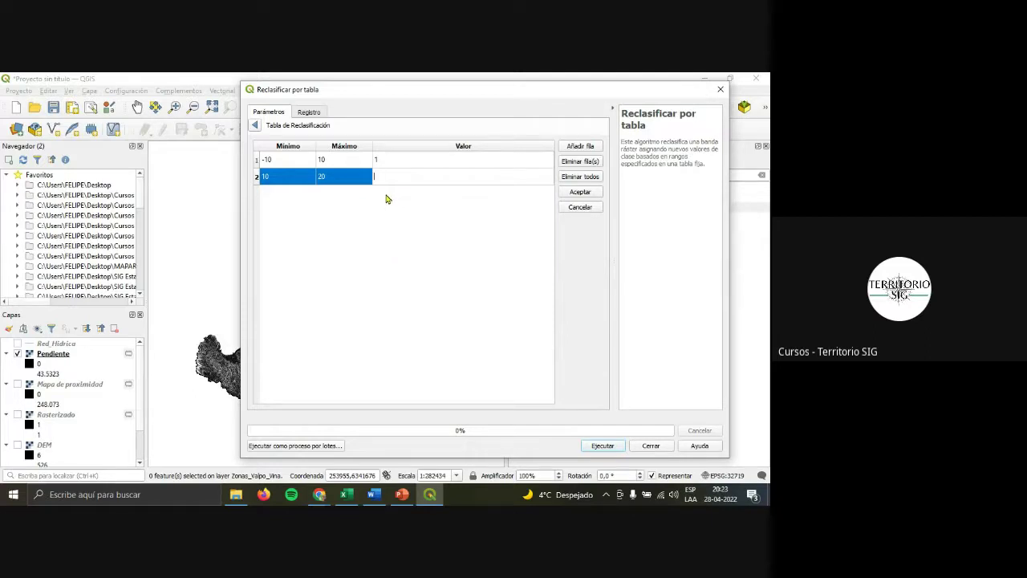
pyautogui.write('2')
pyautogui.click(381, 223)
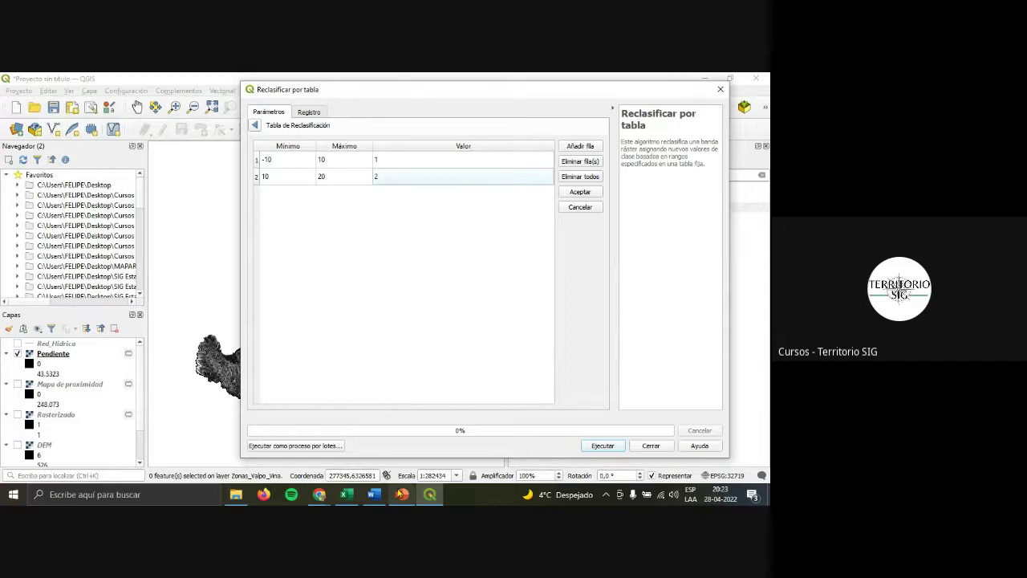
# Check the slope criteria in PowerPoint, add a third class from 20 to 50 with the value 3, and accept the table.
pyautogui.click(402, 494)
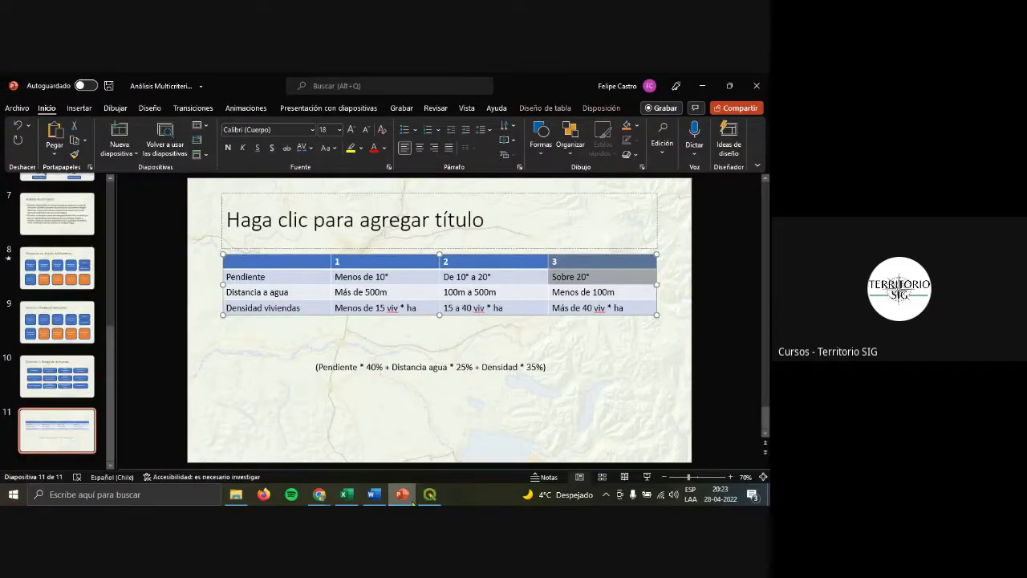
pyautogui.click(429, 494)
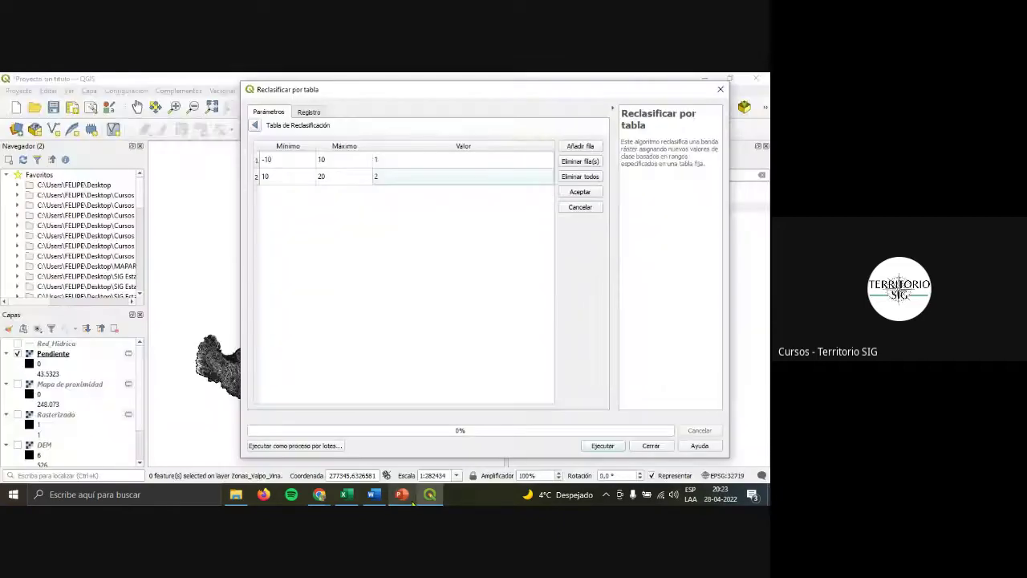
pyautogui.click(565, 149)
pyautogui.doubleClick(281, 194)
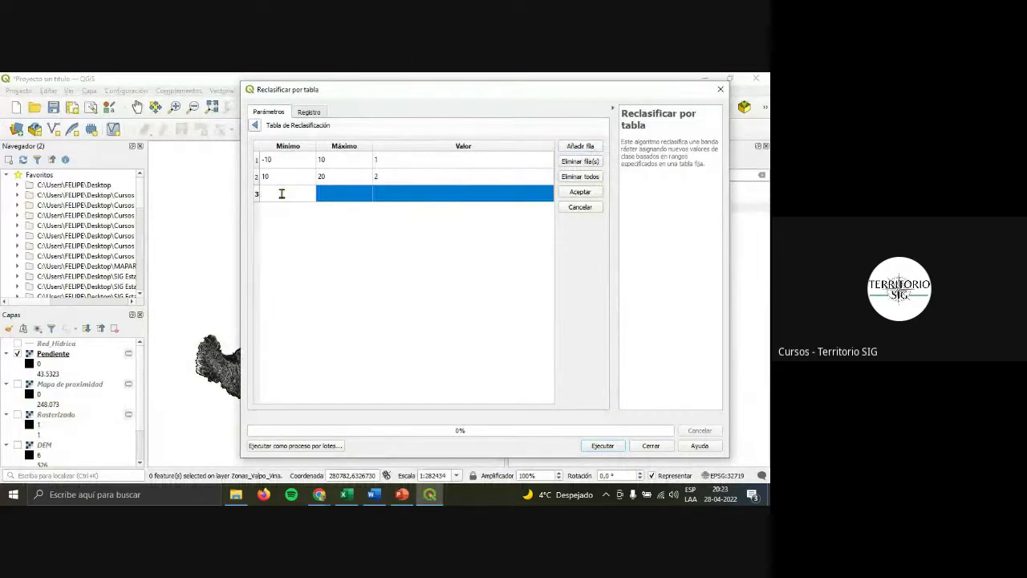
pyautogui.write('20')
pyautogui.press('Return')
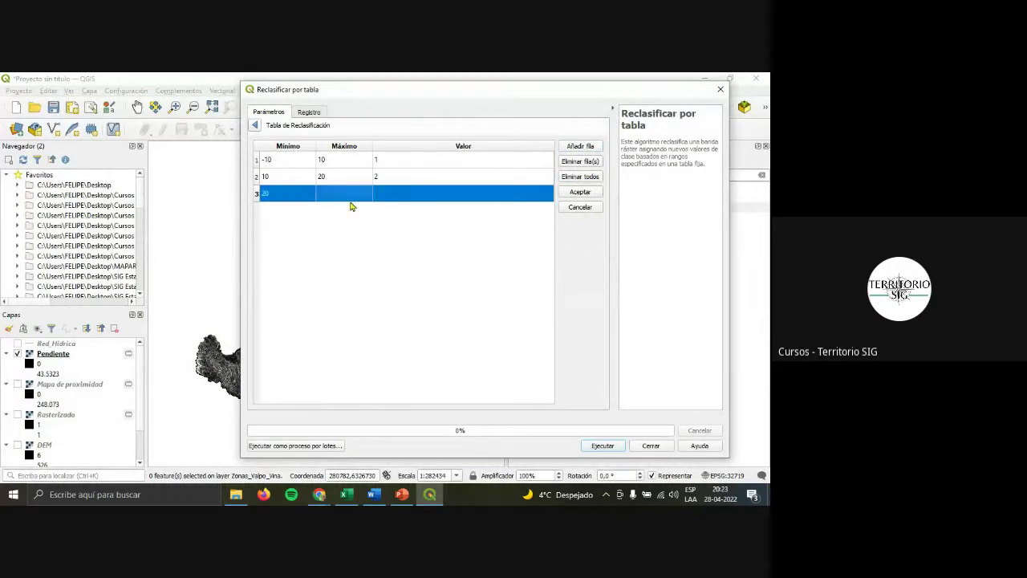
pyautogui.doubleClick(349, 196)
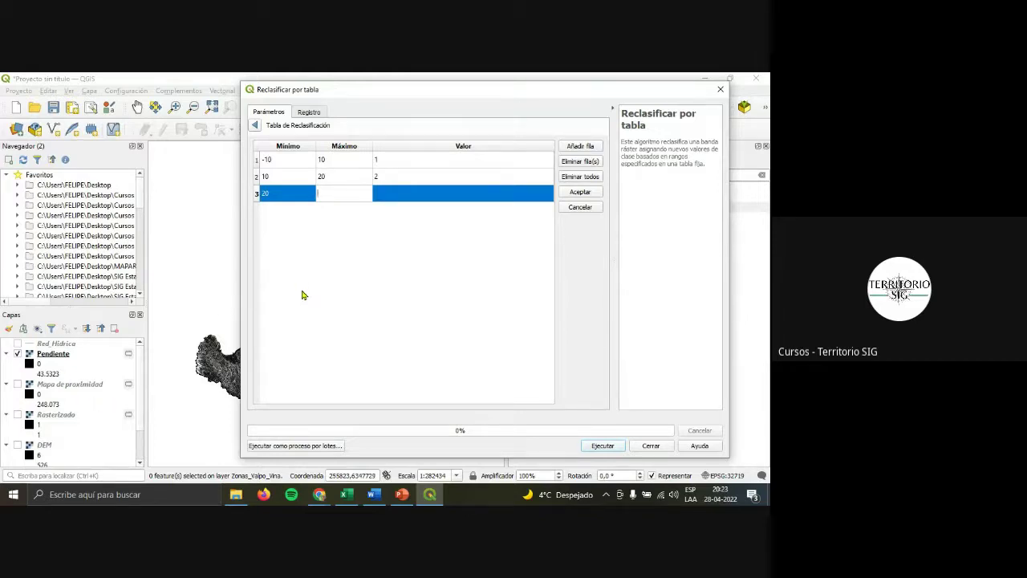
pyautogui.write('50')
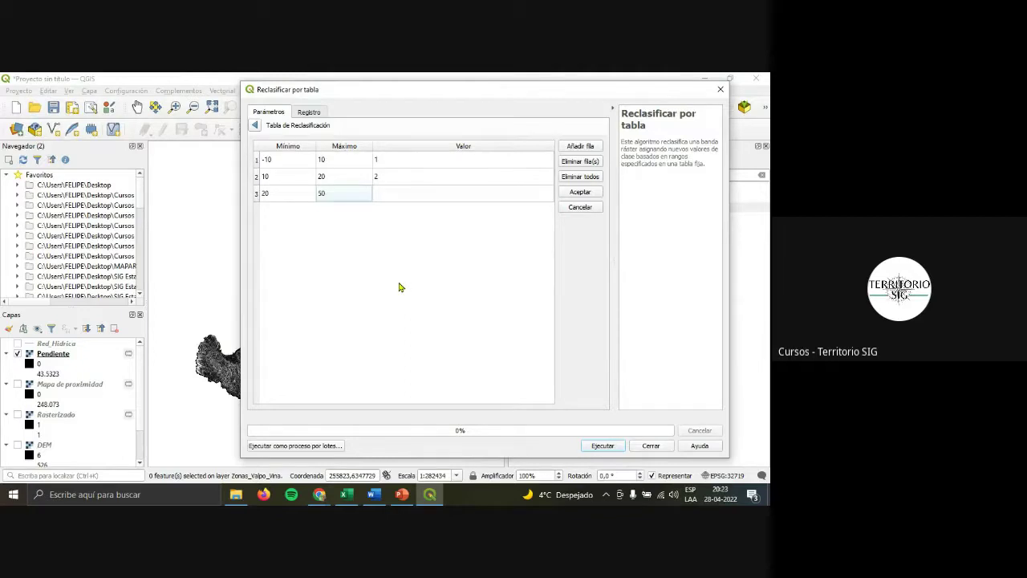
pyautogui.doubleClick(385, 194)
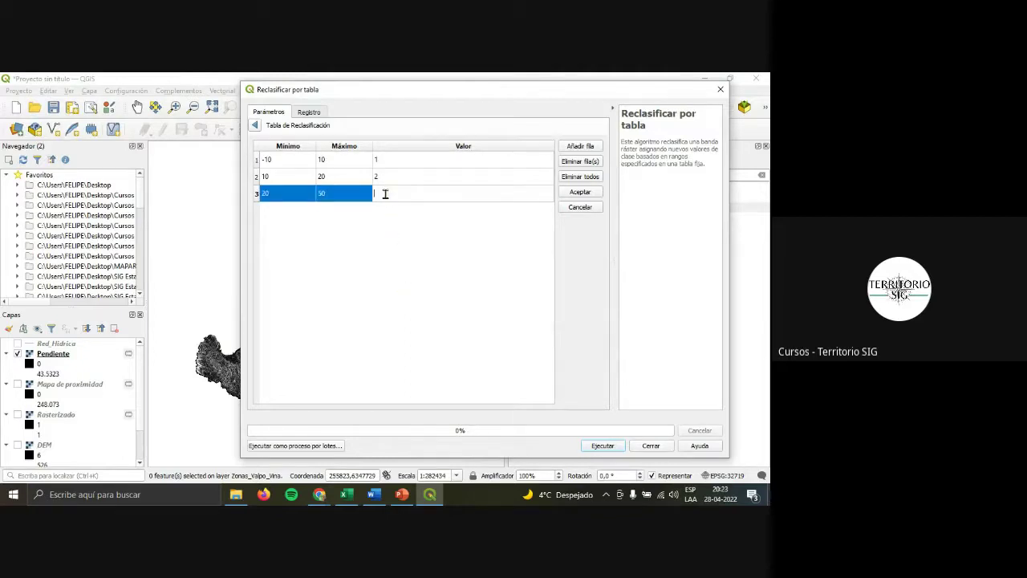
pyautogui.press('Return')
pyautogui.click(418, 291)
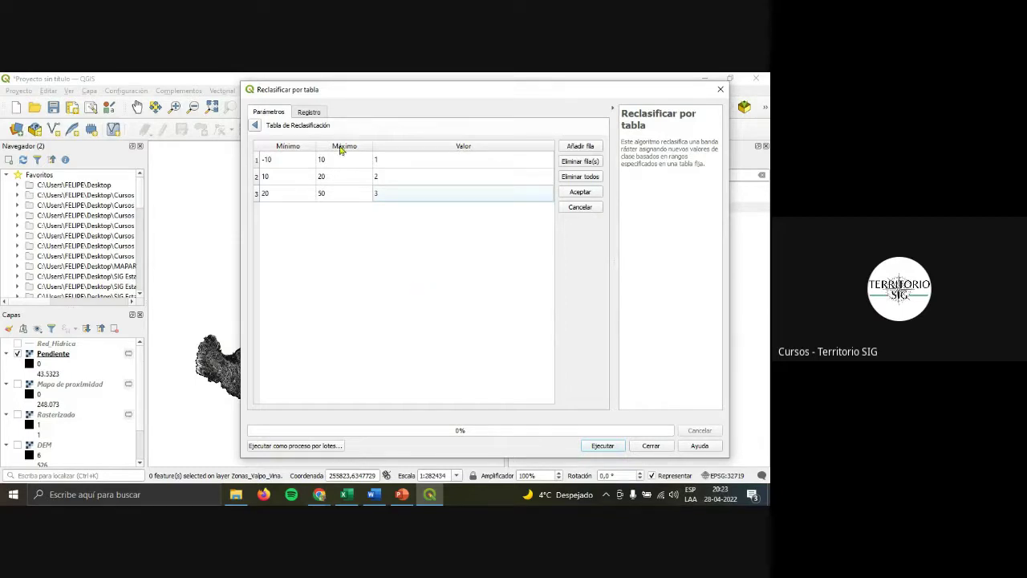
pyautogui.click(580, 193)
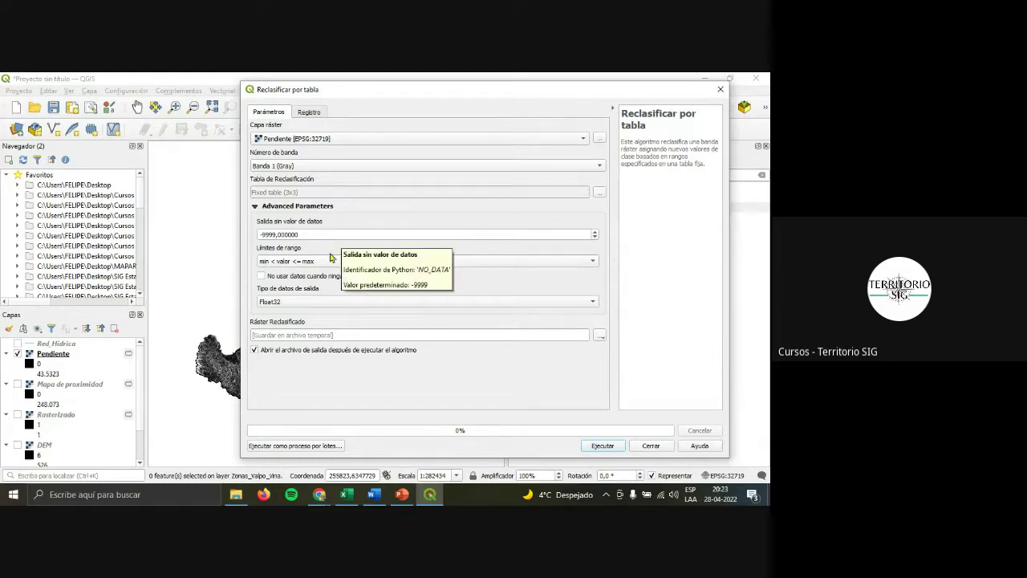
# Try min <= valor <= max as the range limits, recheck the class table, and restore min < valor <= max.
pyautogui.moveTo(340, 235); pyautogui.dragTo(228, 234)
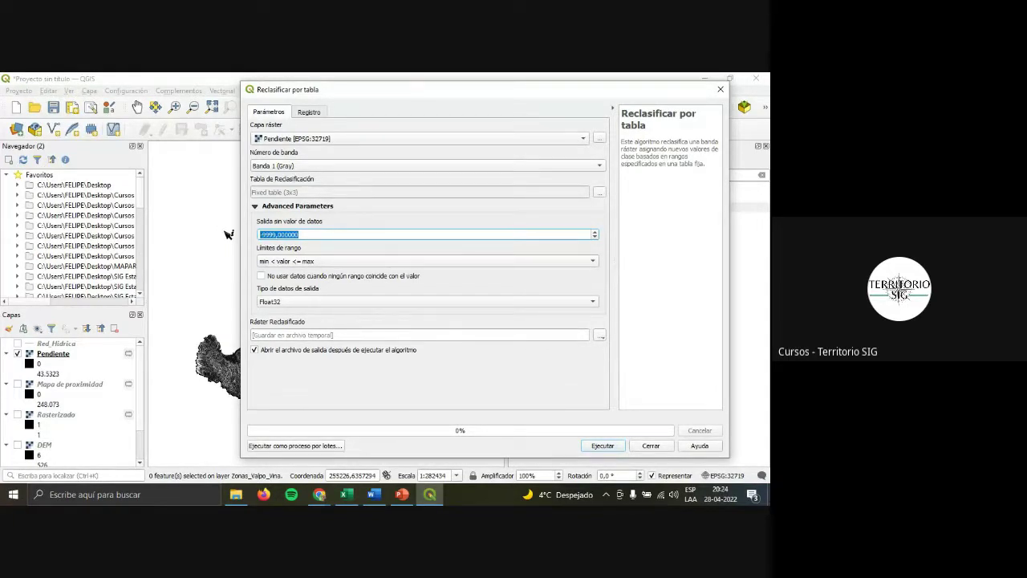
pyautogui.click(290, 265)
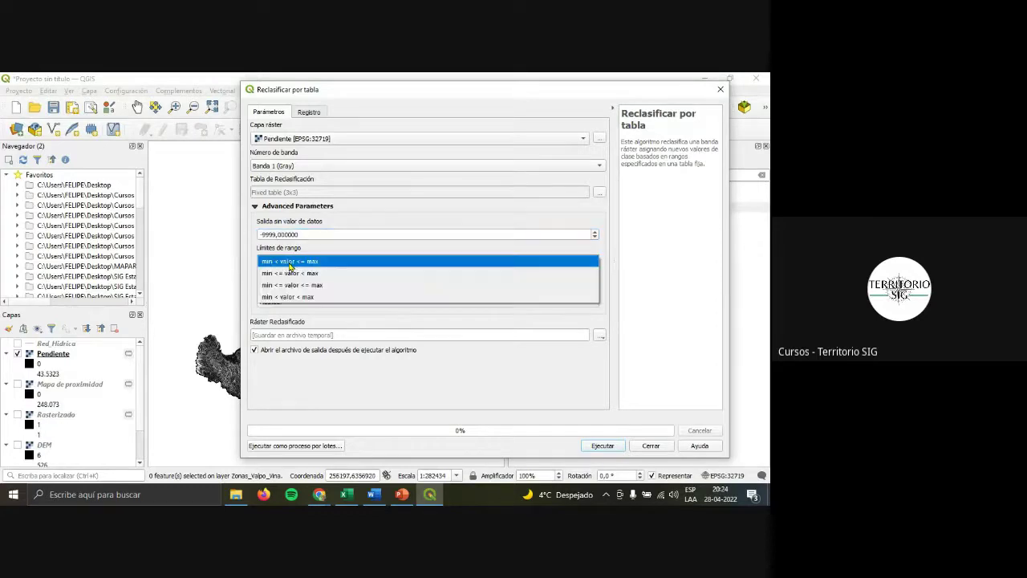
pyautogui.click(289, 266)
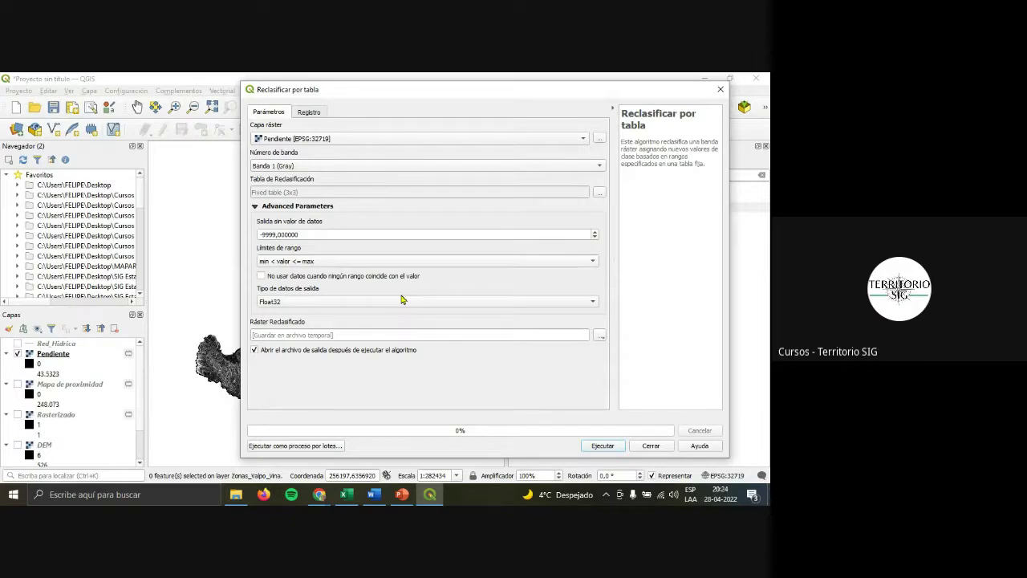
pyautogui.click(336, 262)
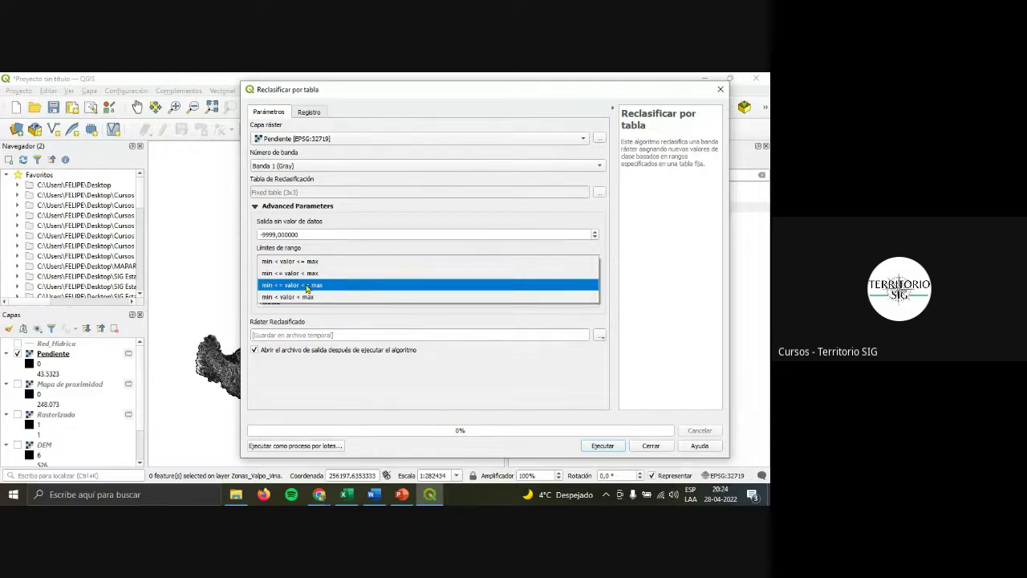
pyautogui.click(307, 289)
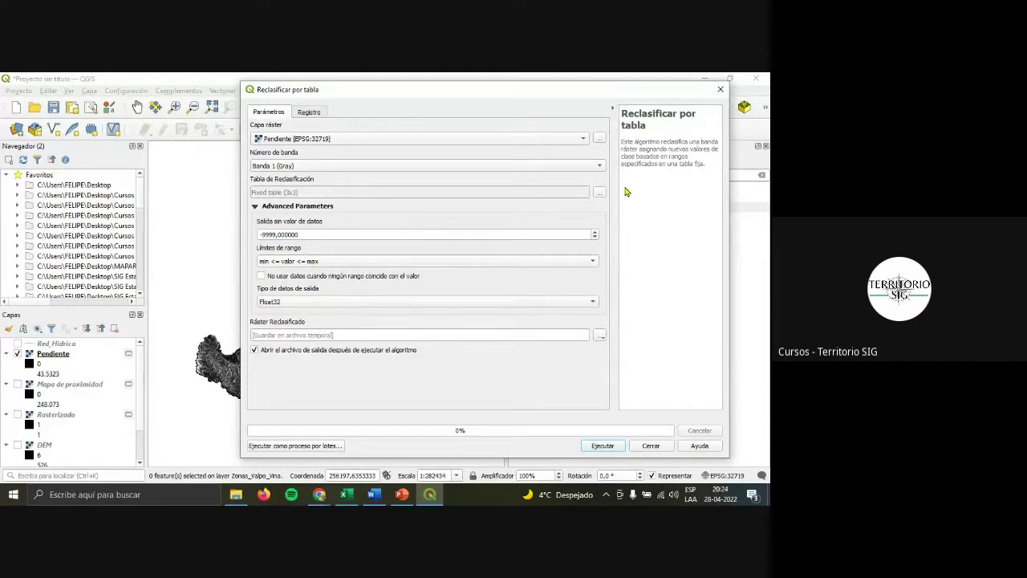
pyautogui.click(600, 192)
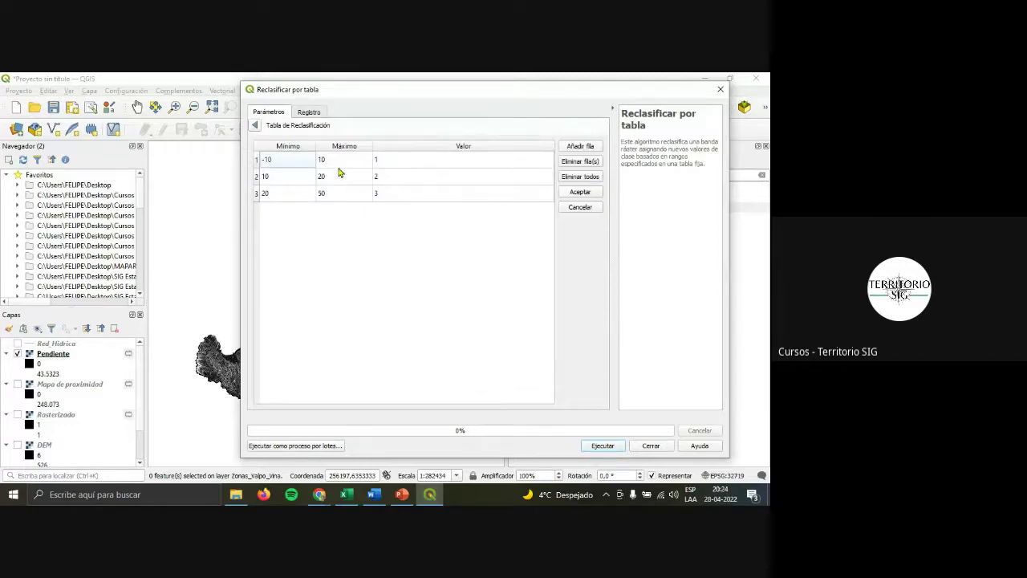
pyautogui.click(256, 126)
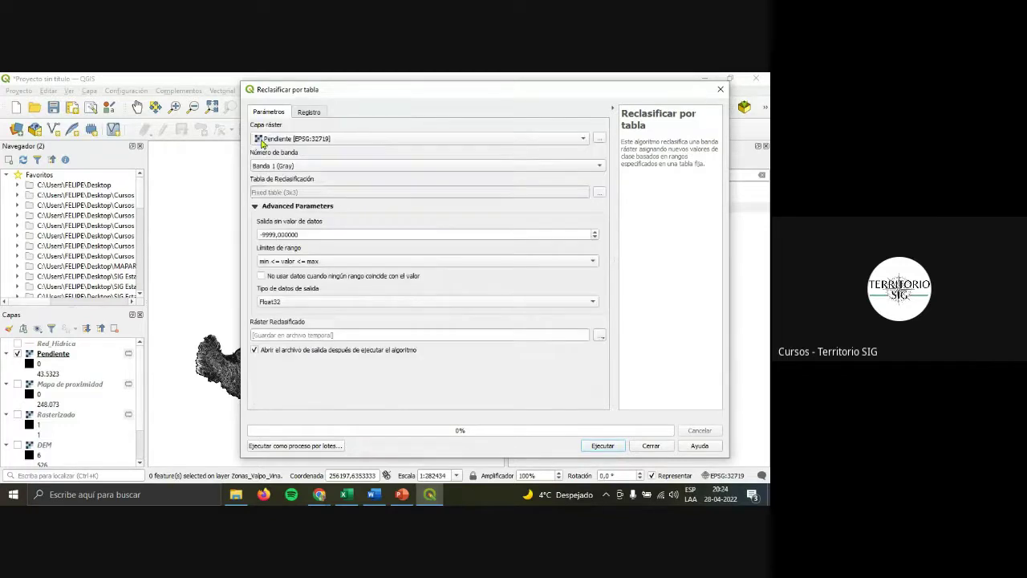
pyautogui.click(305, 267)
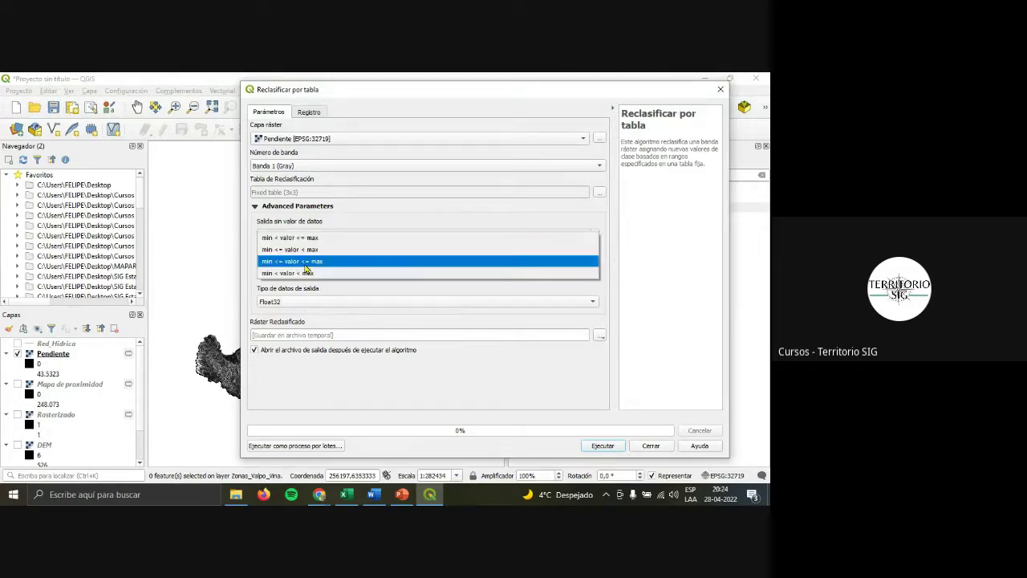
pyautogui.click(304, 273)
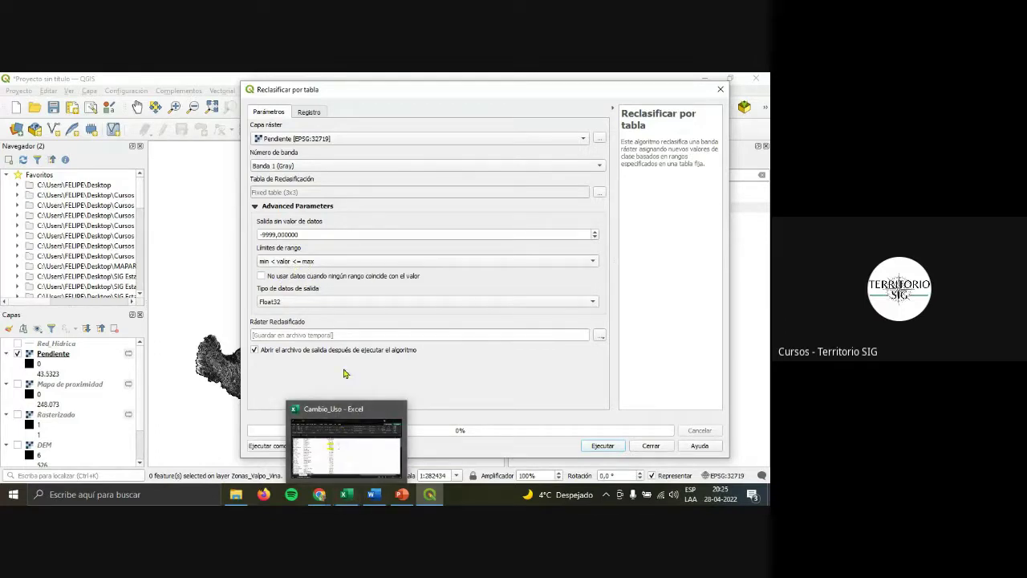
# Open the Ráster Reclasificado output path for editing.
pyautogui.click(301, 335)
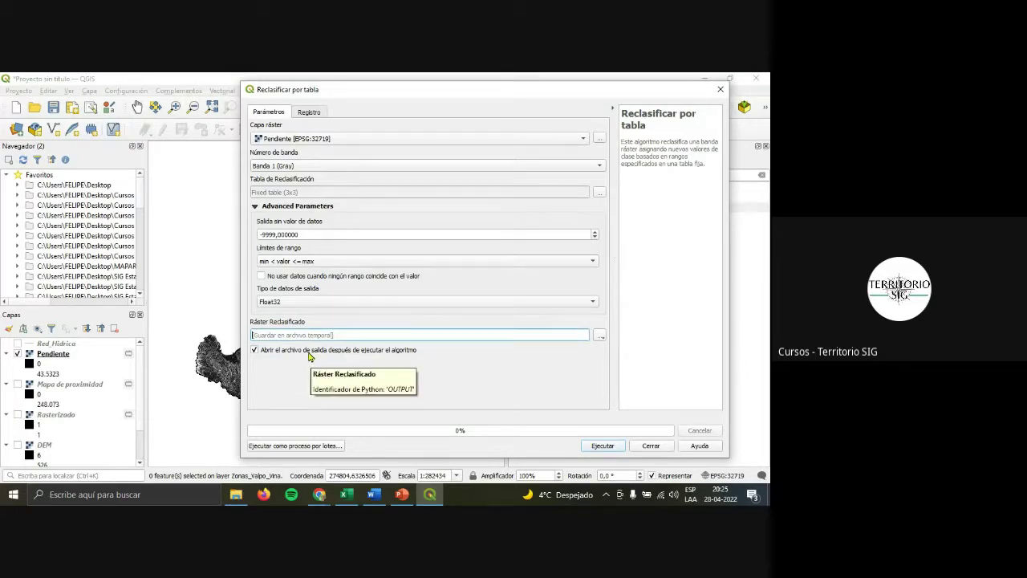
# Set the output file to Rec_Pendiente in the Riesgos naturales con EMC folder, run the slope reclassification and check its classes in the log.
pyautogui.click(602, 336)
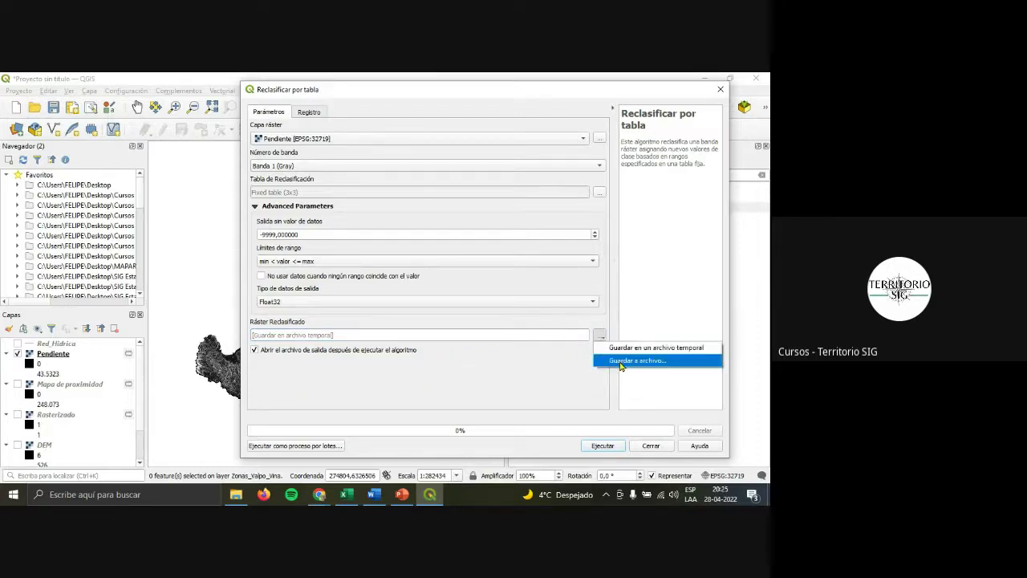
pyautogui.click(621, 362)
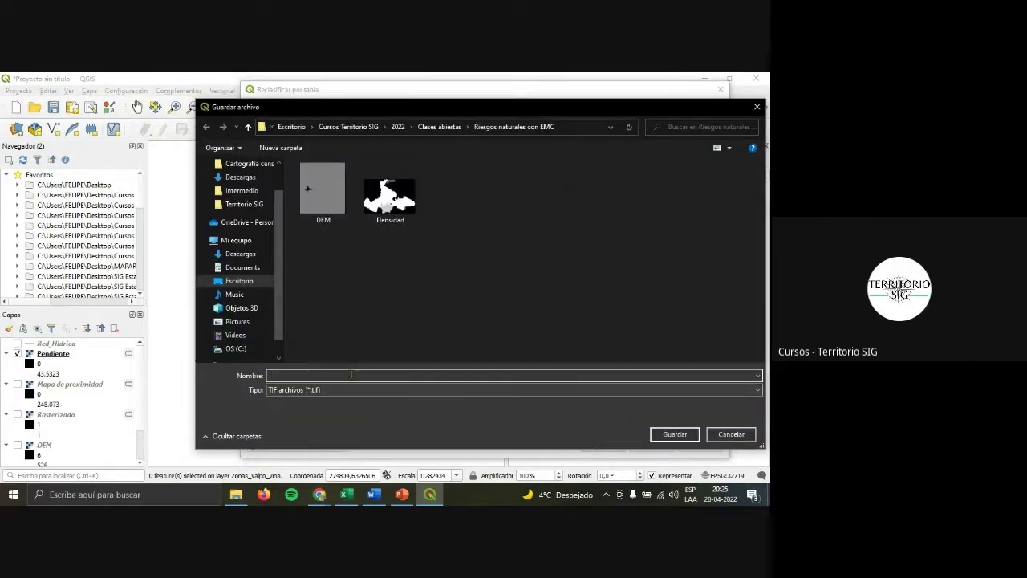
pyautogui.write('Rec_Pe')
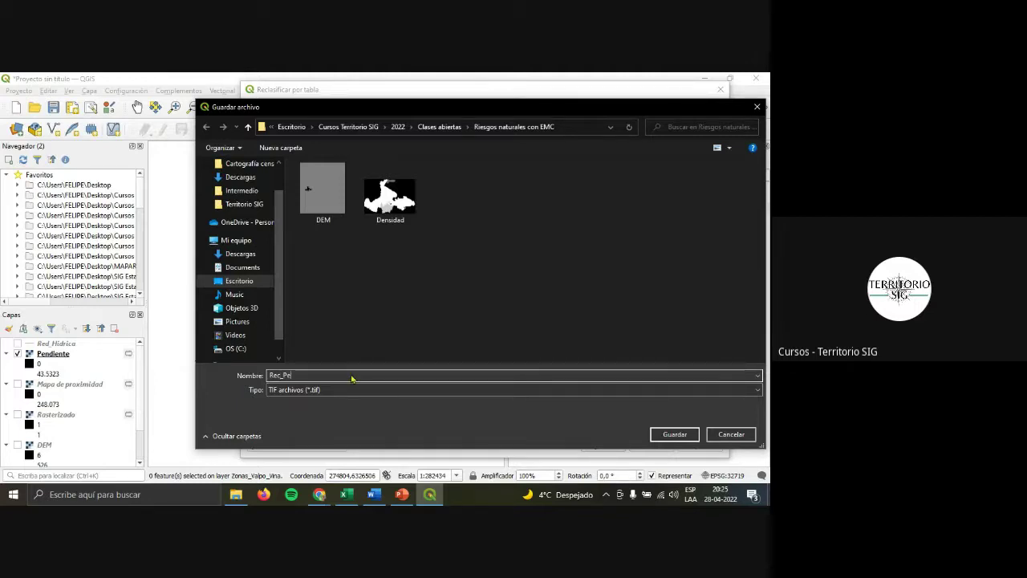
pyautogui.write('iente')
pyautogui.click(668, 434)
pyautogui.click(604, 445)
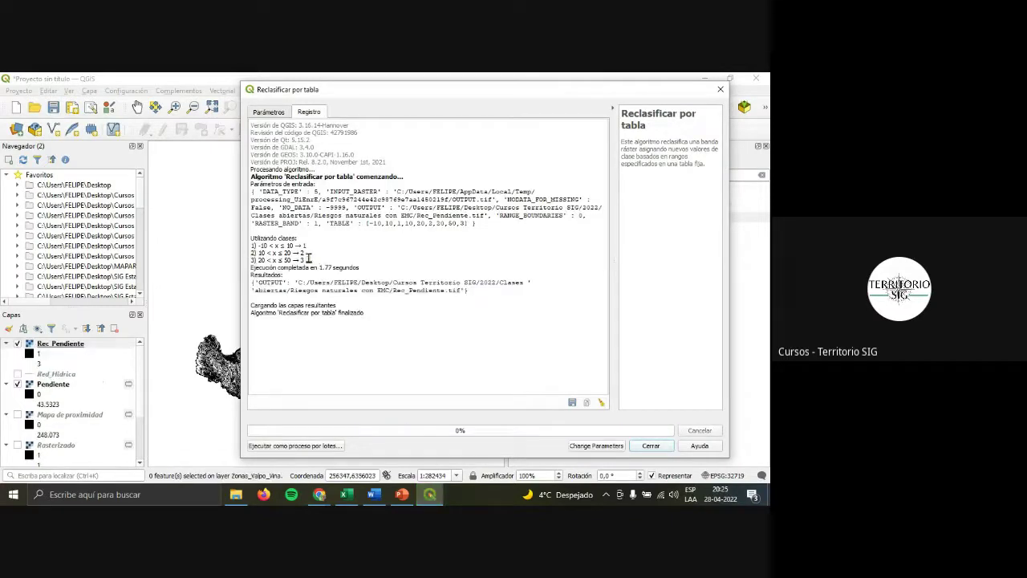
pyautogui.moveTo(310, 257); pyautogui.dragTo(253, 244)
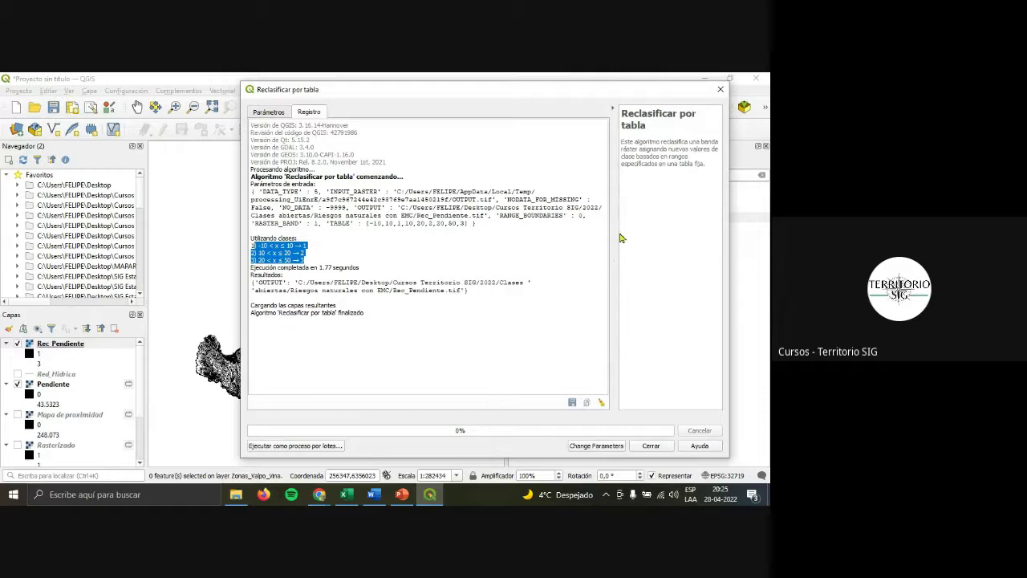
pyautogui.click(720, 90)
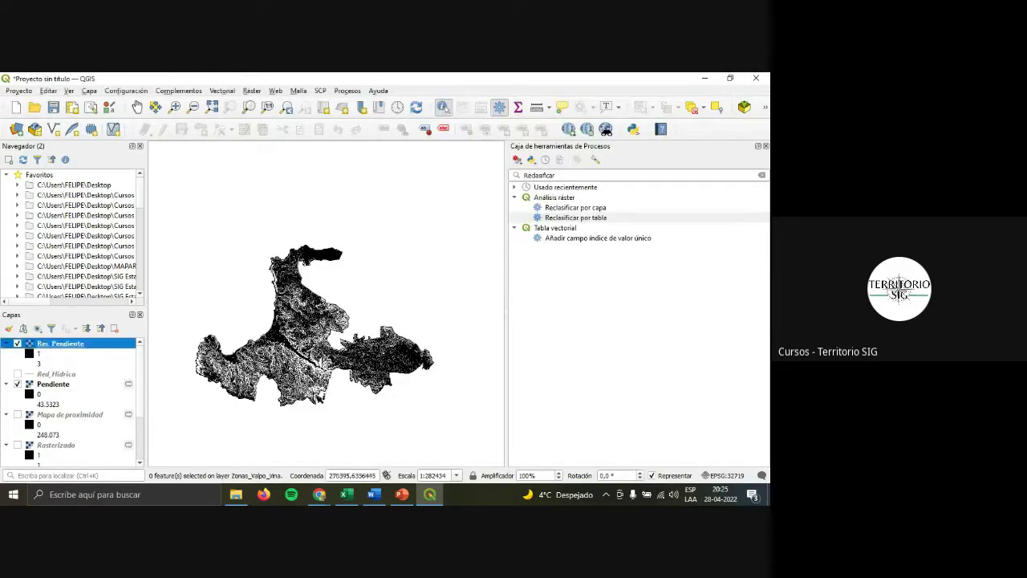
# Examine the reclassified Rec_Pendiente raster on the map at close and wide scales.
pyautogui.scroll(1, 374, 344)
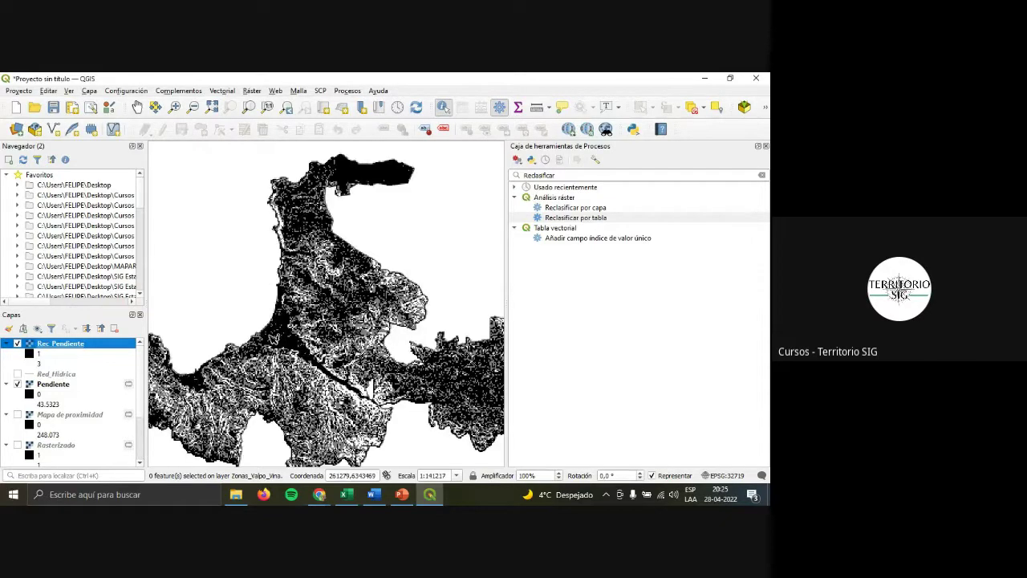
pyautogui.scroll(1, 374, 344)
pyautogui.scroll(1, 345, 343)
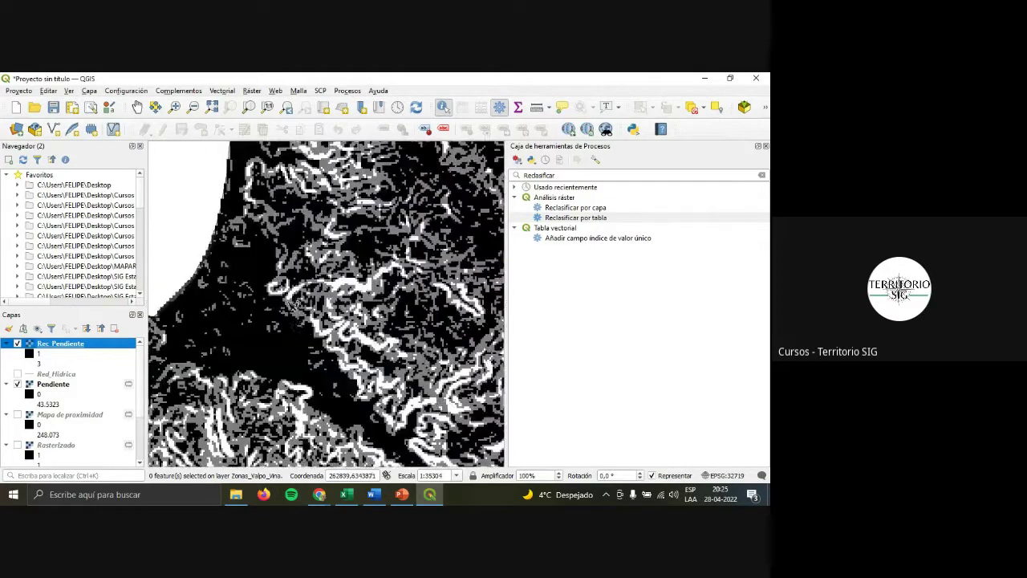
pyautogui.scroll(-1, 288, 300)
pyautogui.scroll(-1, 291, 305)
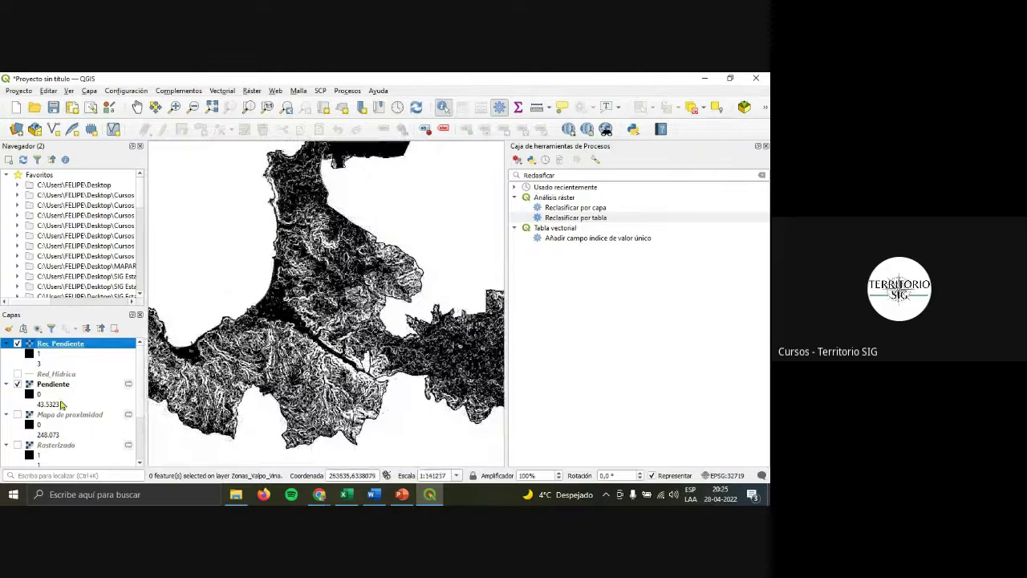
pyautogui.scroll(2, 342, 361)
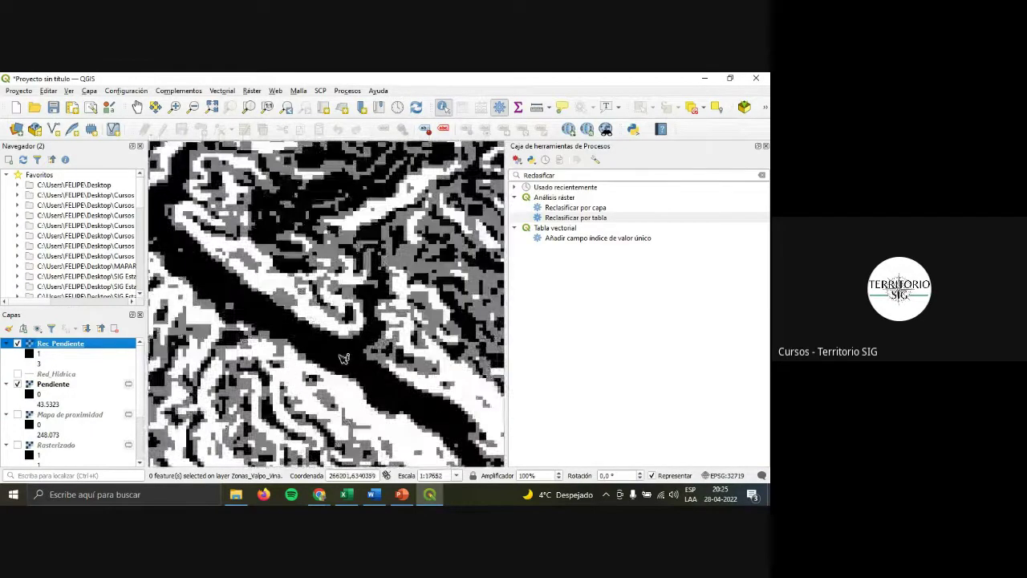
pyautogui.scroll(-1, 345, 357)
pyautogui.scroll(-1, 345, 358)
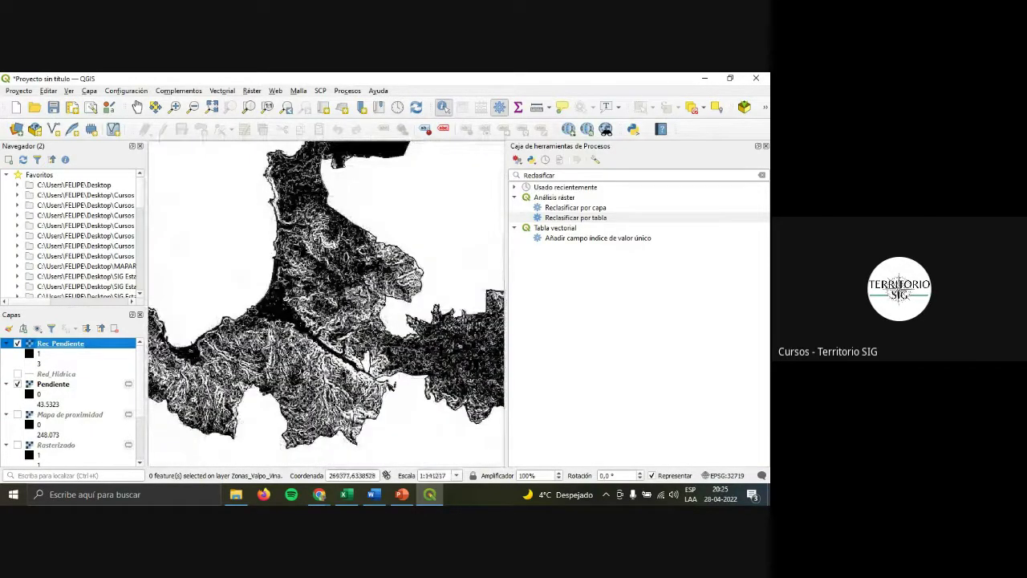
pyautogui.scroll(-1, 277, 315)
pyautogui.scroll(5, 275, 325)
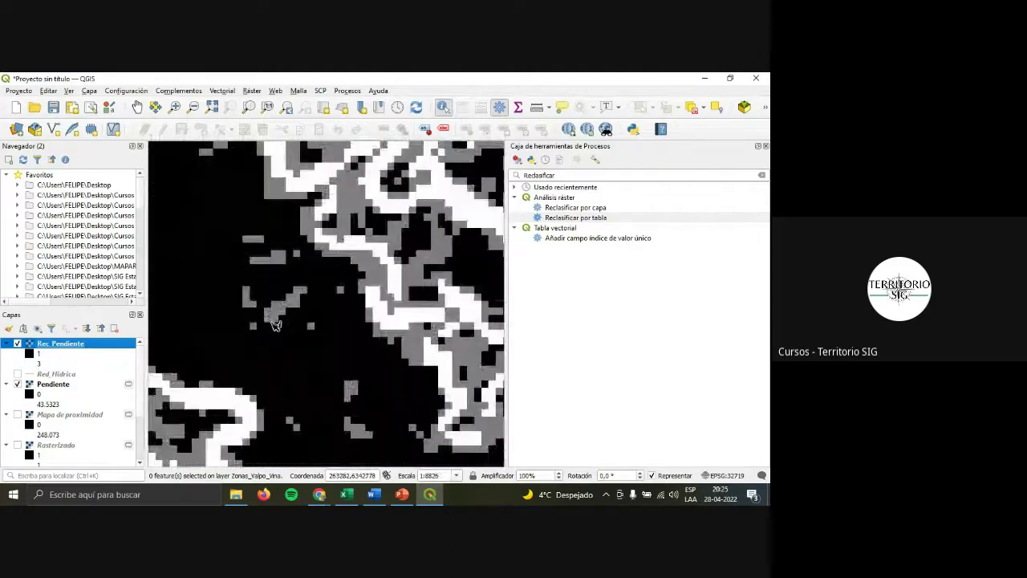
pyautogui.scroll(-1, 330, 331)
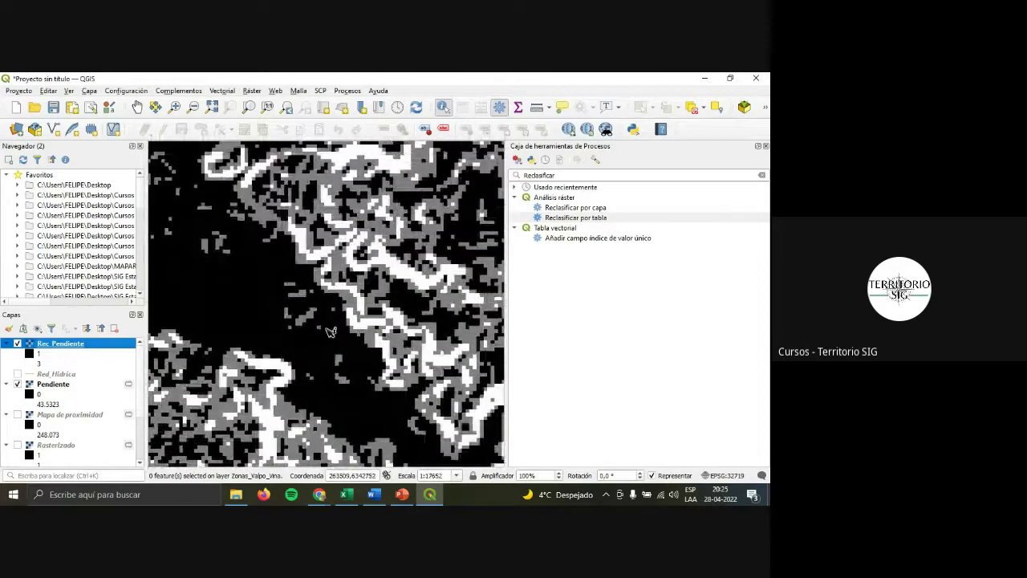
pyautogui.scroll(-1, 330, 331)
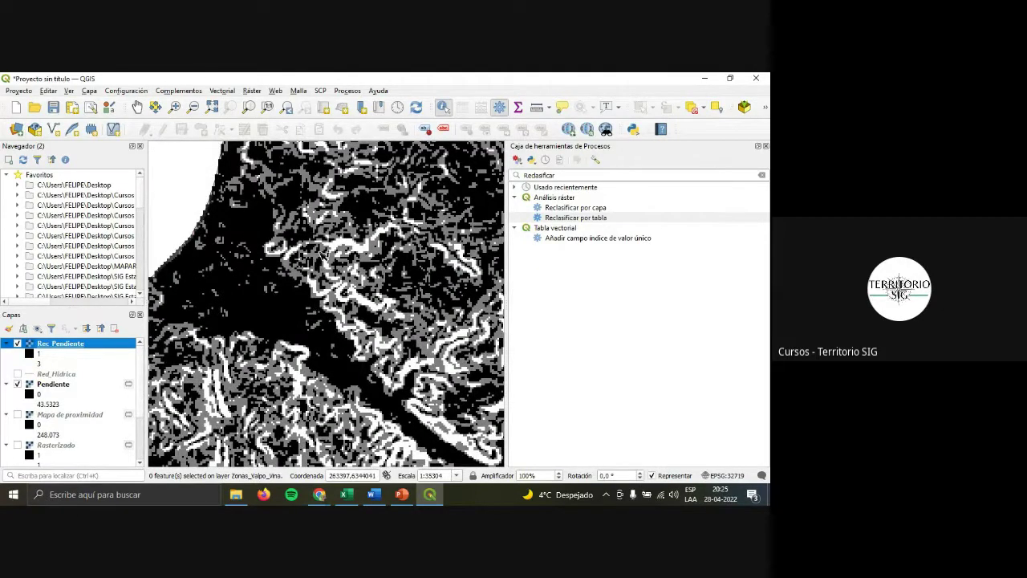
pyautogui.scroll(-1, 249, 265)
pyautogui.scroll(-1, 350, 349)
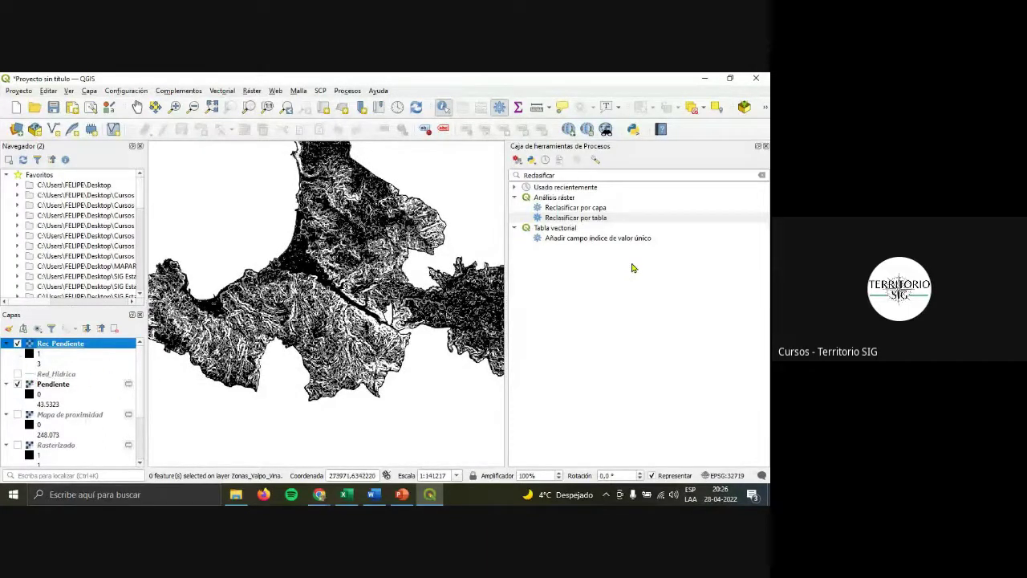
# Switch to PowerPoint and review the Distancia a agua ranges in the criteria table, undoing any accidental column resize.
pyautogui.click(404, 494)
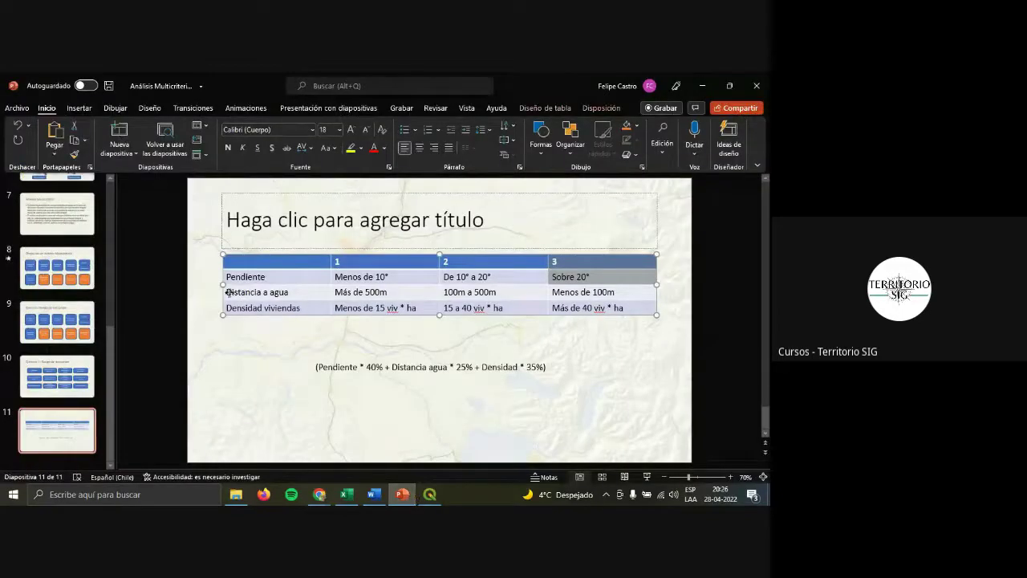
pyautogui.moveTo(234, 292); pyautogui.dragTo(351, 292)
pyautogui.click(310, 291)
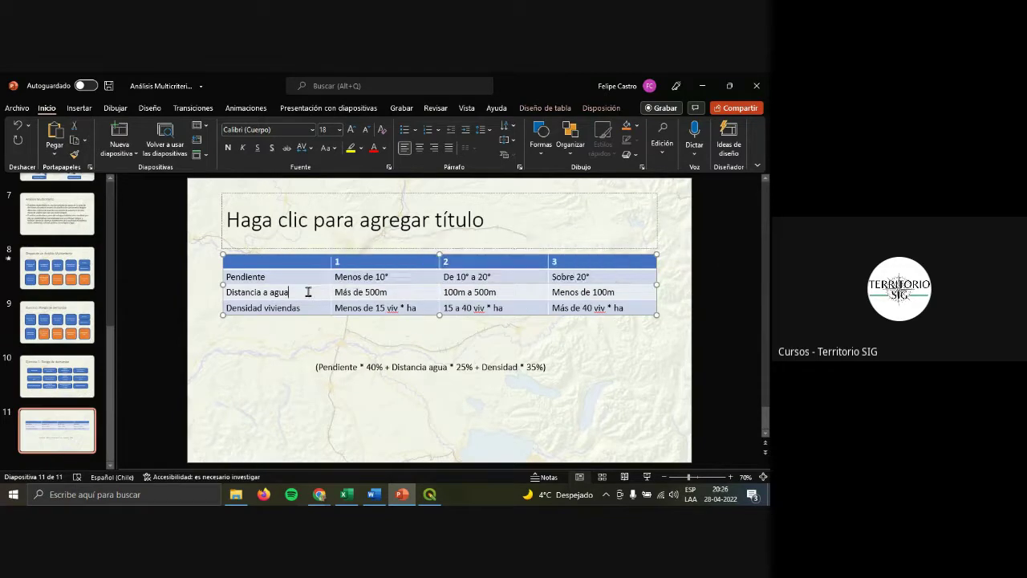
pyautogui.moveTo(452, 295); pyautogui.dragTo(517, 297)
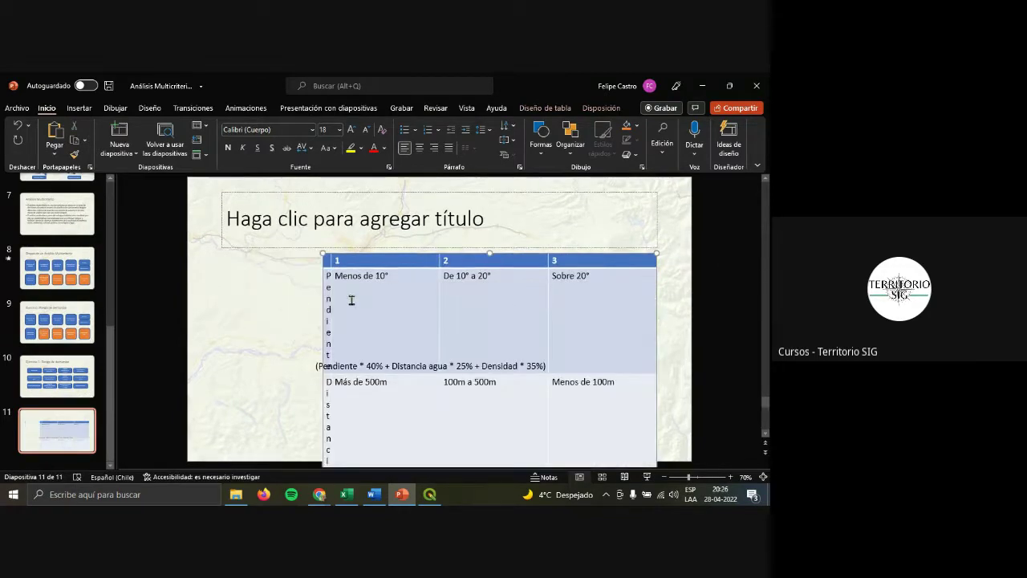
pyautogui.hotkey('ctrl', 'z')
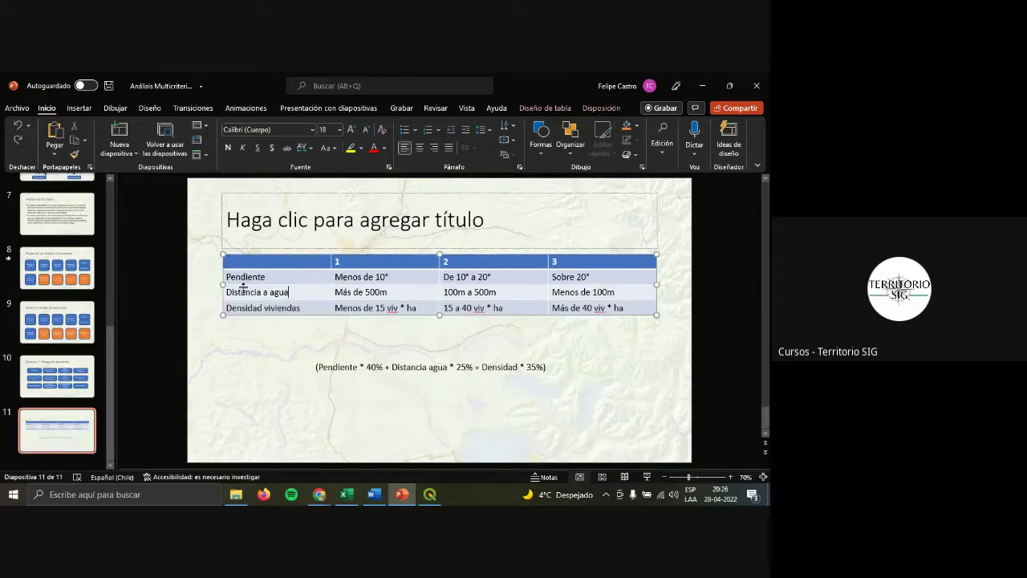
pyautogui.moveTo(237, 292); pyautogui.dragTo(616, 296)
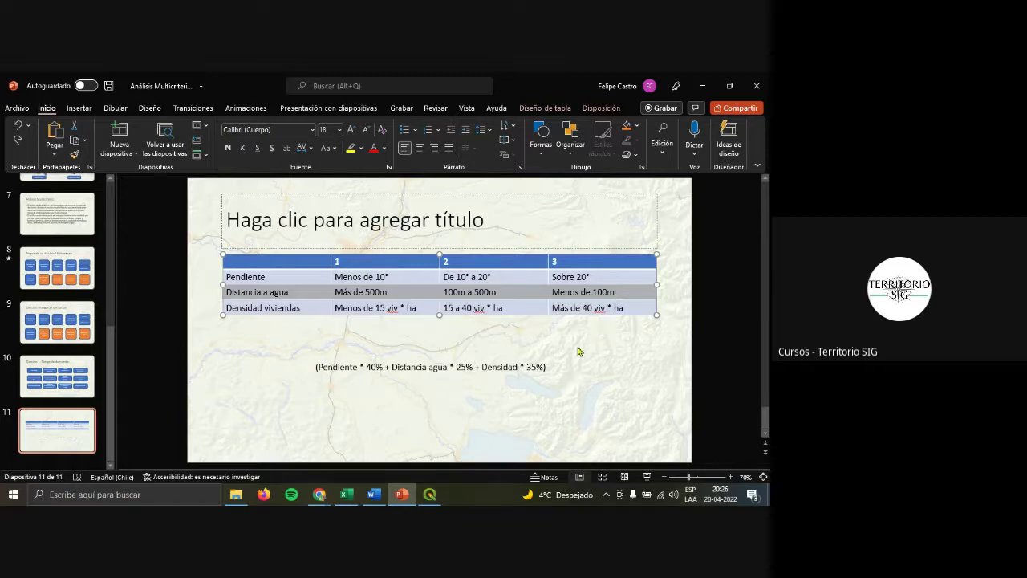
# Switch back to QGIS and open Reclasificar por tabla with Mapa de proximidad as the raster layer.
pyautogui.click(431, 494)
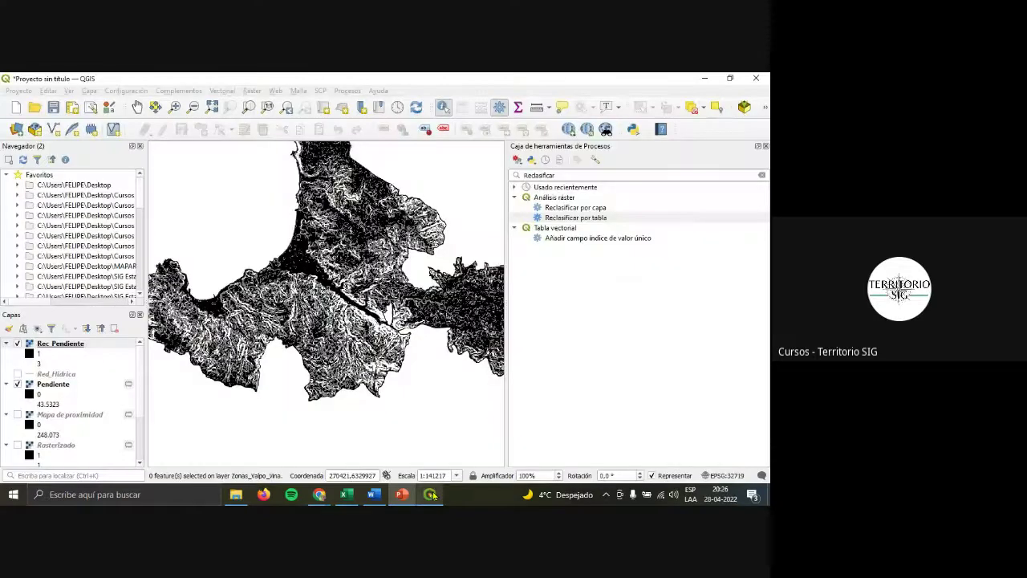
pyautogui.click(582, 220)
pyautogui.doubleClick(582, 218)
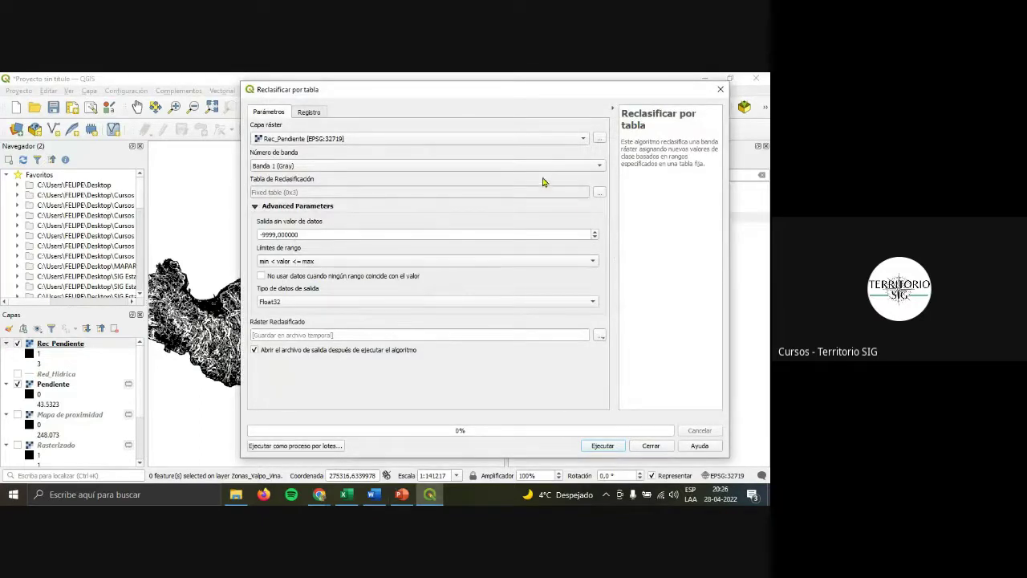
pyautogui.click(413, 140)
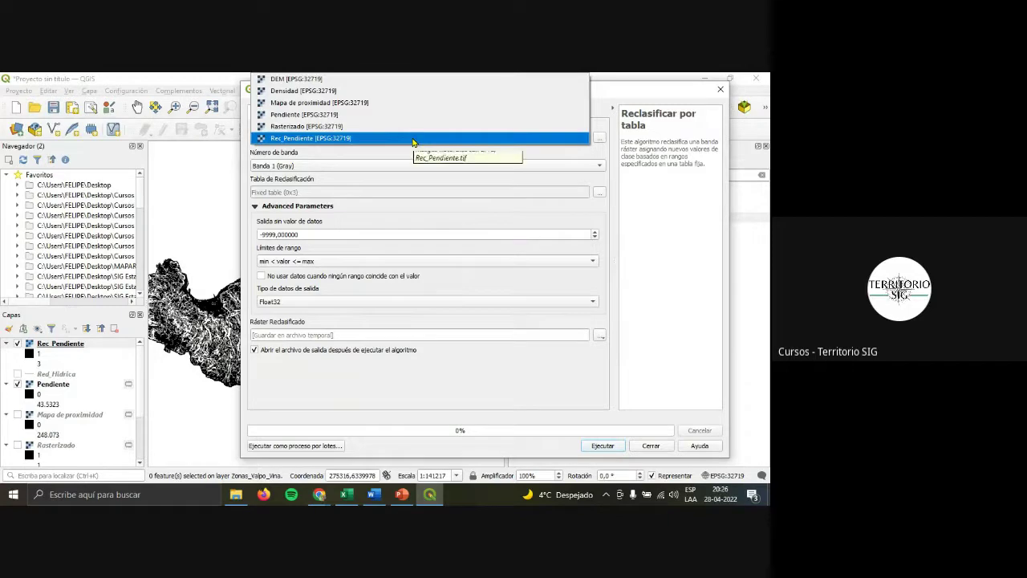
pyautogui.click(361, 108)
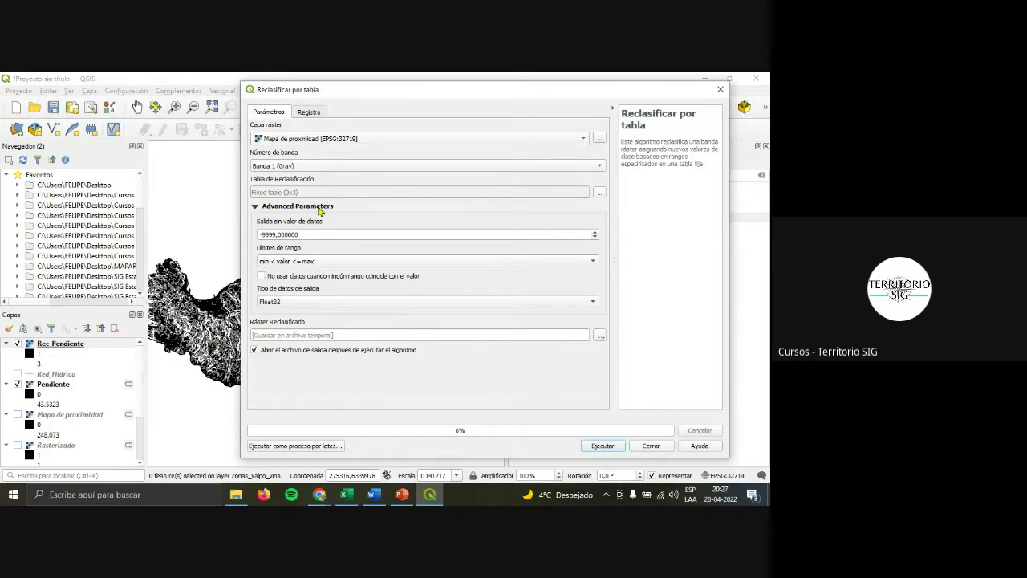
# Open the reclassification table for the proximity map and add three empty rows.
pyautogui.click(599, 193)
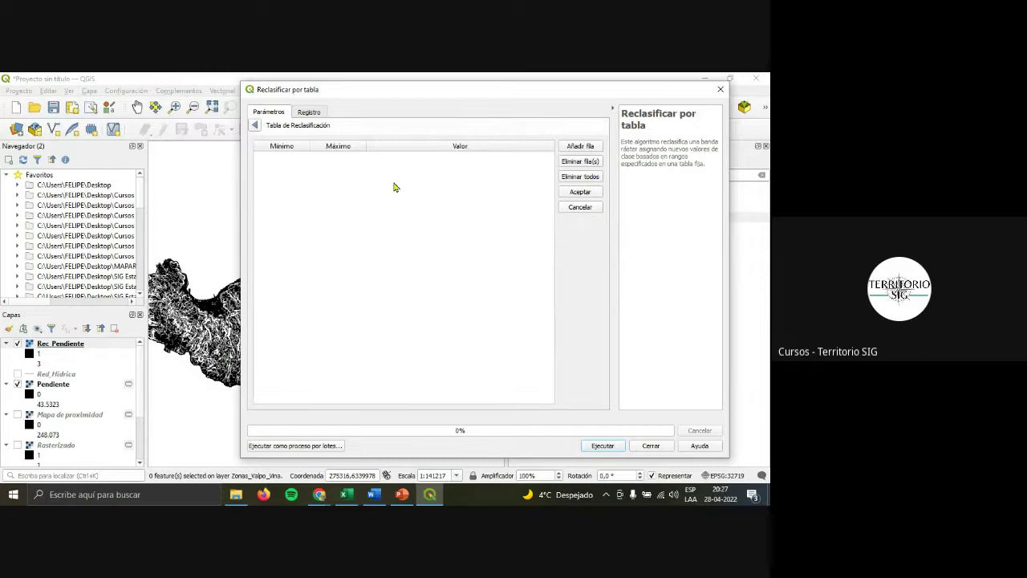
pyautogui.click(568, 149)
pyautogui.click(567, 149)
pyautogui.click(567, 149)
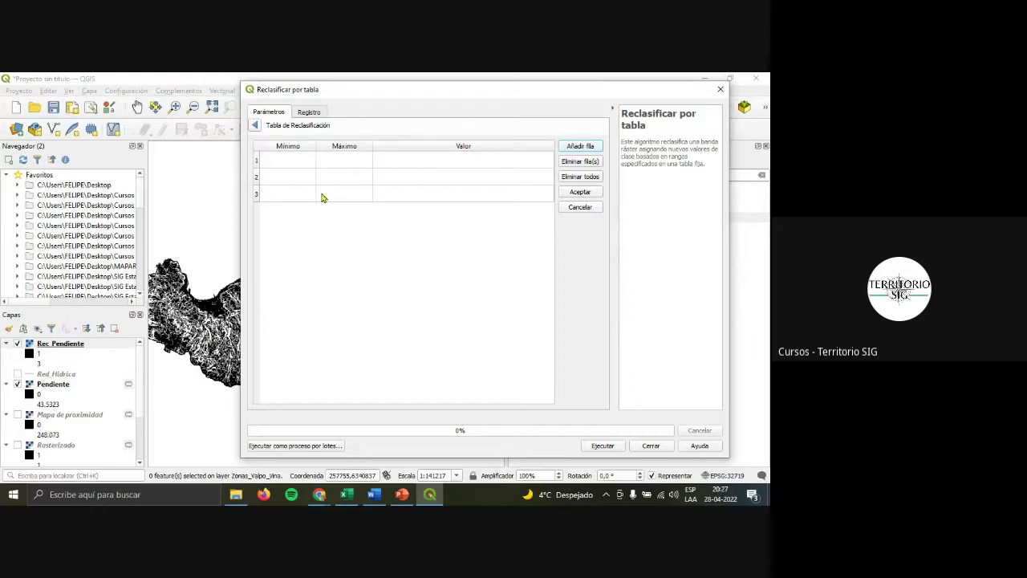
# Fill the first row of the reclassification table with minimum 0, maximum 500 and value 3.
pyautogui.click(287, 163)
pyautogui.click(289, 164)
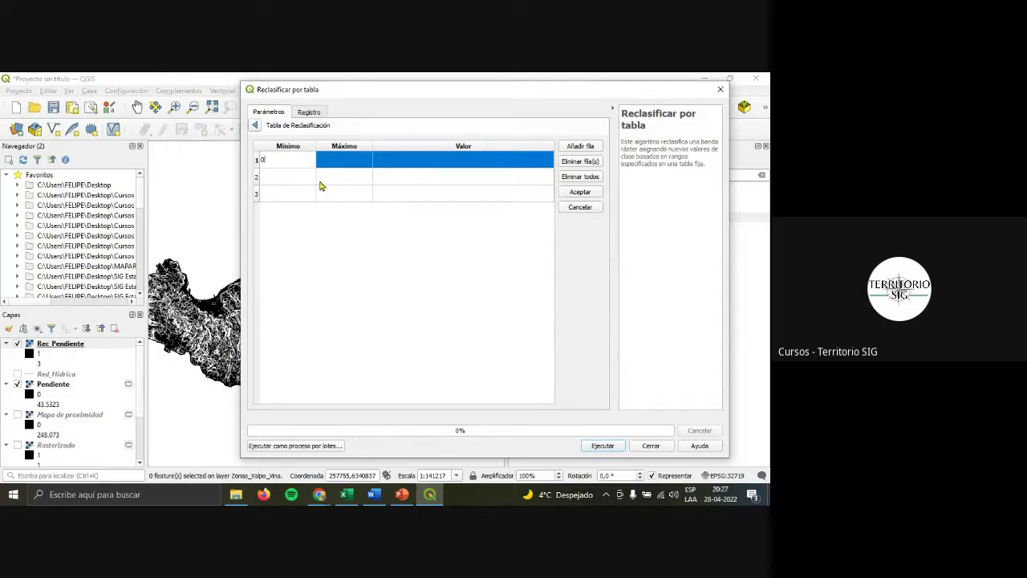
pyautogui.write('0')
pyautogui.click(348, 161)
pyautogui.click(347, 160)
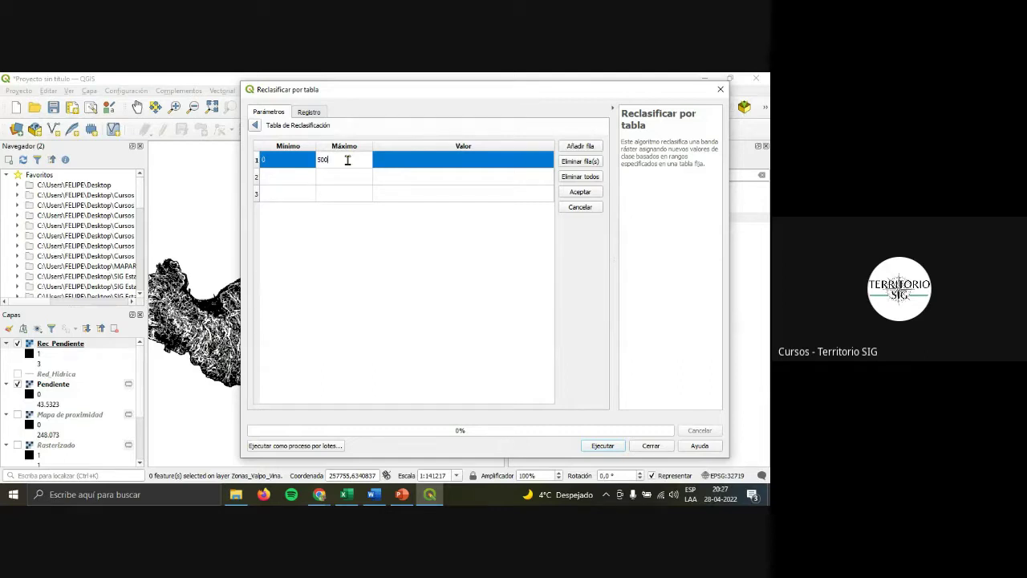
pyautogui.write('500')
pyautogui.click(396, 170)
pyautogui.click(403, 166)
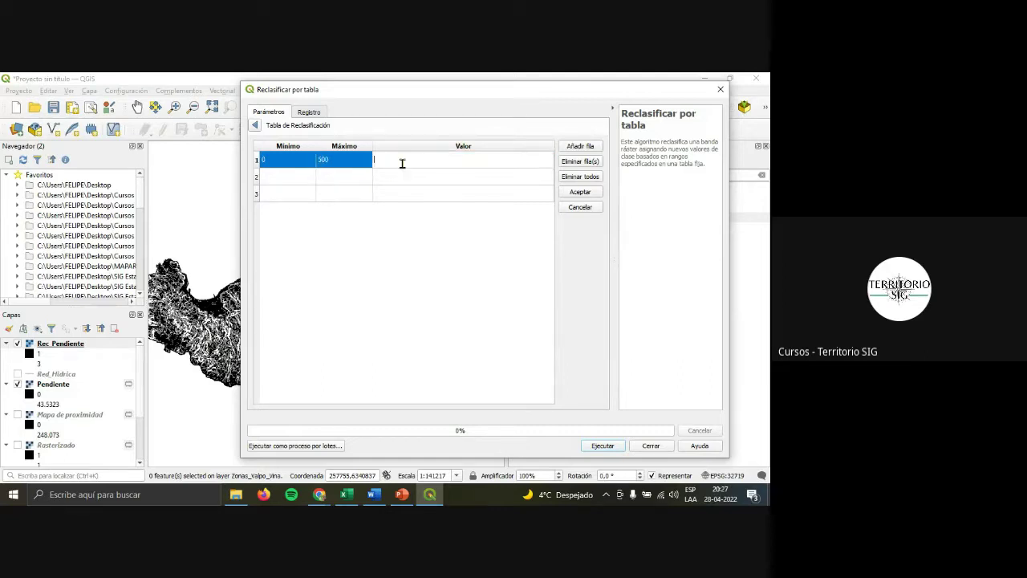
pyautogui.write('3')
# Correct the first row's range to minimum -10 and maximum 100.
pyautogui.click(289, 176)
pyautogui.click(289, 177)
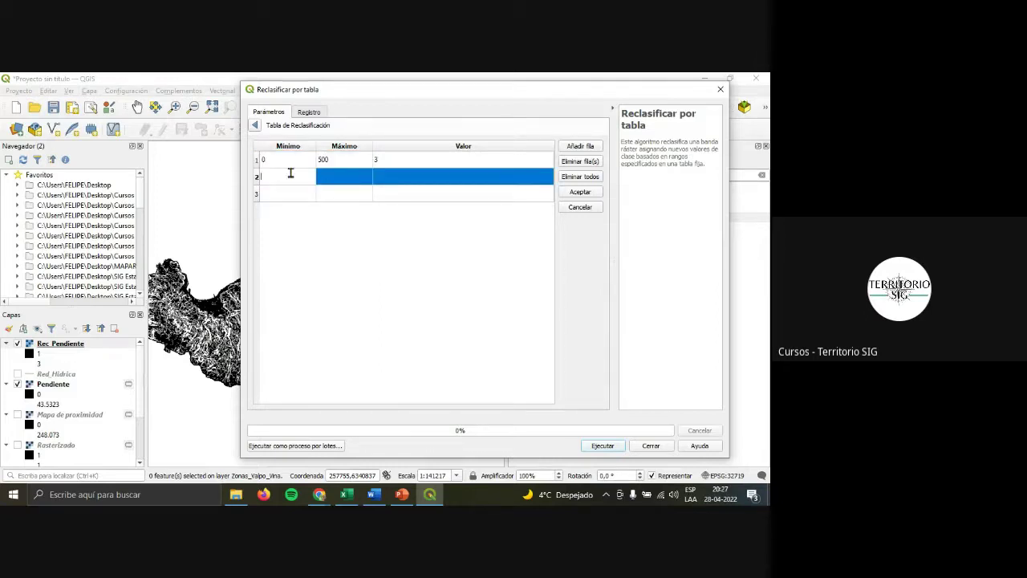
pyautogui.click(292, 166)
pyautogui.click(292, 164)
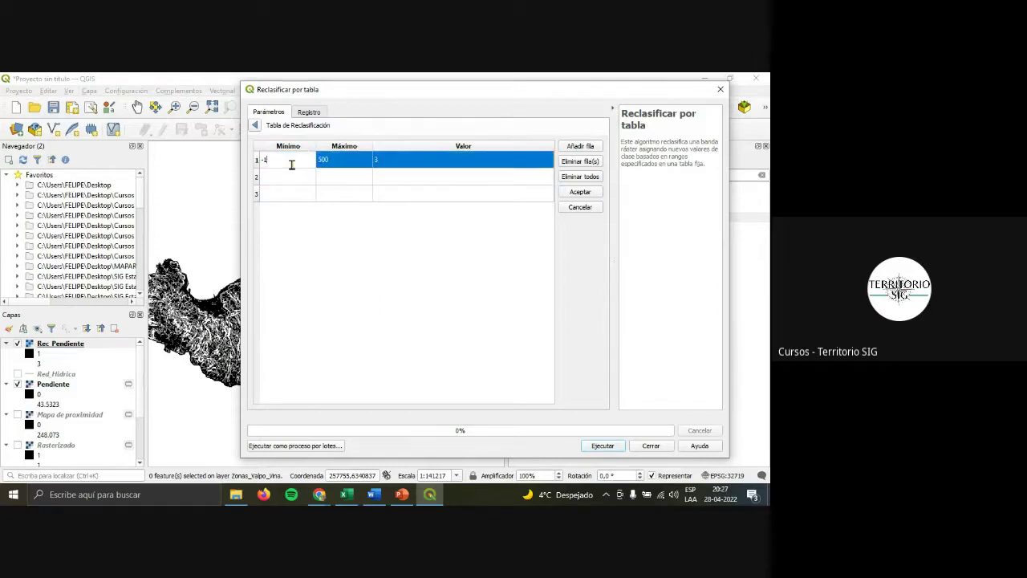
pyautogui.click(301, 178)
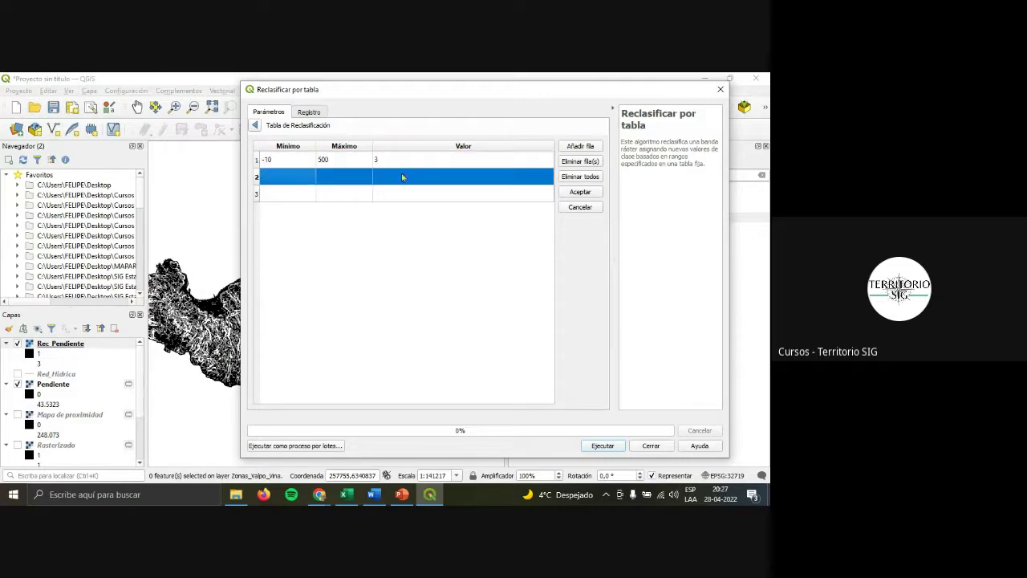
pyautogui.click(354, 159)
pyautogui.click(353, 159)
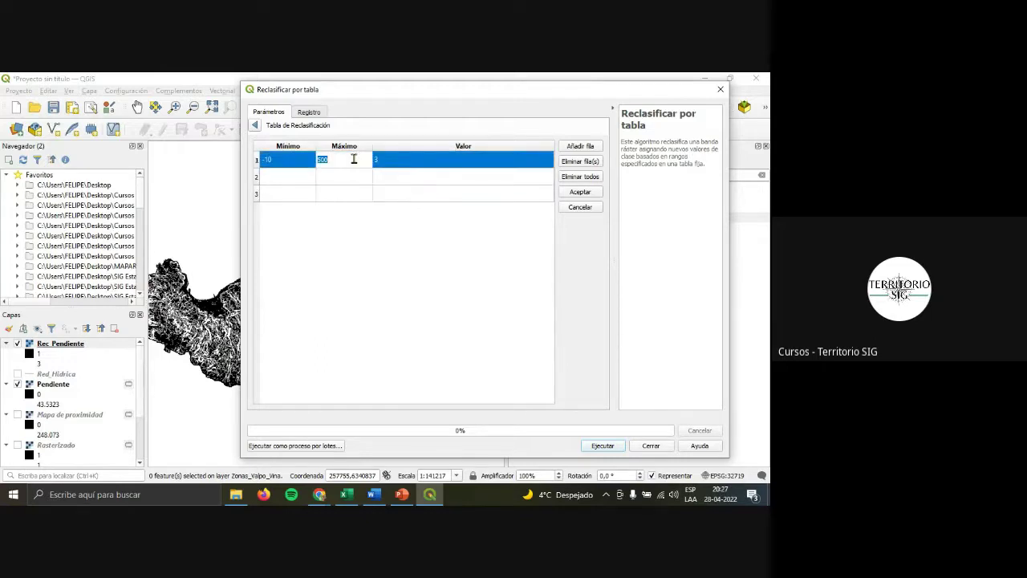
pyautogui.write('100')
pyautogui.click(394, 160)
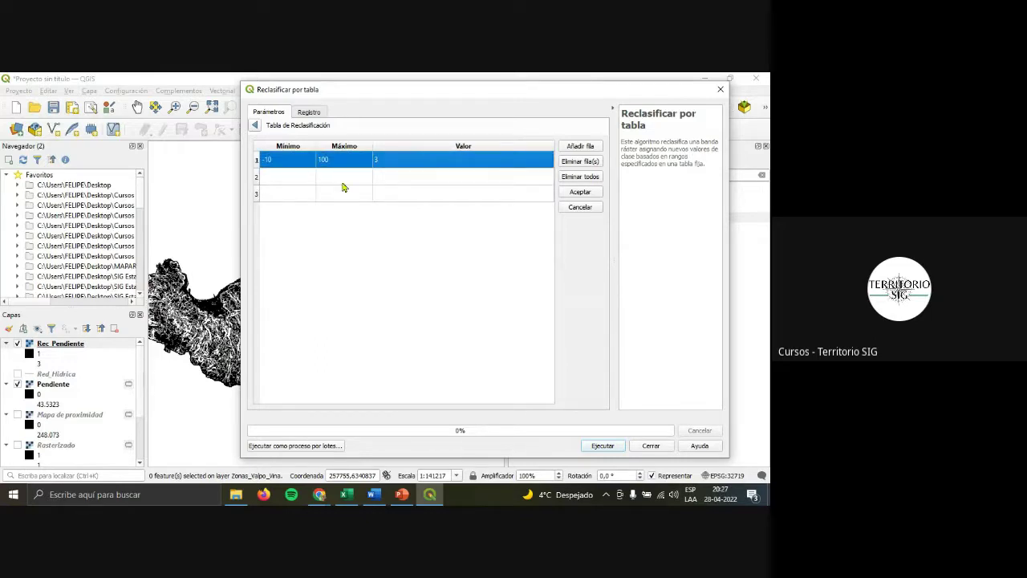
# Fill the second row of the reclassification table with minimum 100, maximum 500 and value 2.
pyautogui.doubleClick(298, 173)
pyautogui.write('1')
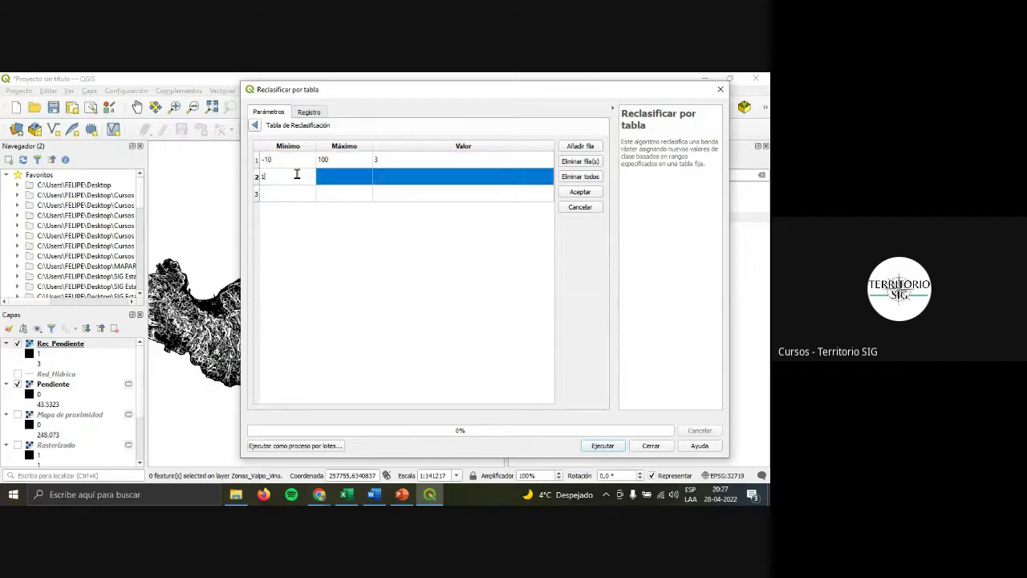
pyautogui.write('00')
pyautogui.doubleClick(331, 178)
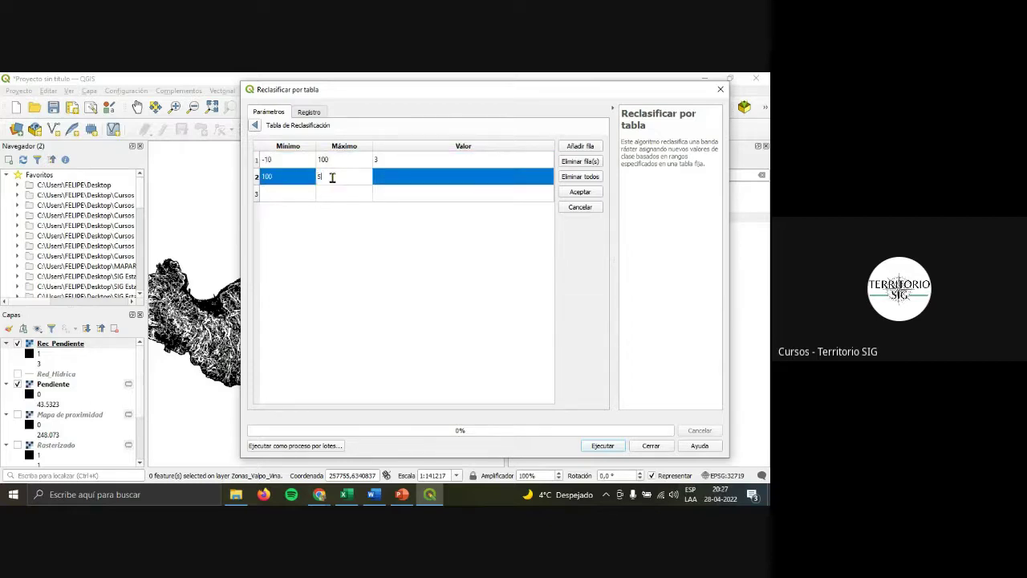
pyautogui.write('500')
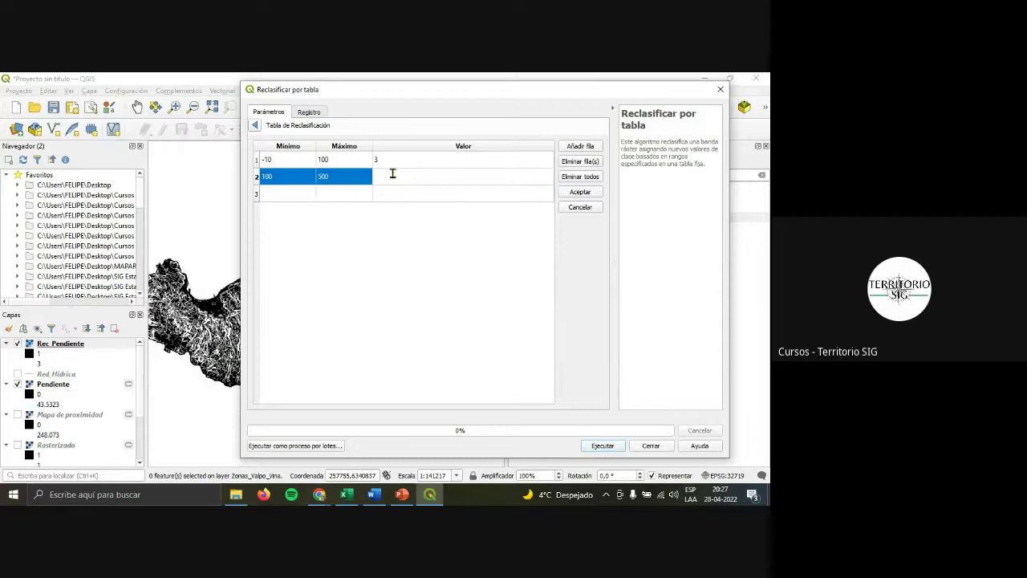
pyautogui.write('2')
pyautogui.press('Return')
pyautogui.click(393, 207)
# Fill the third row of the reclassification table with minimum 500, maximum 300000 and value 1.
pyautogui.doubleClick(275, 194)
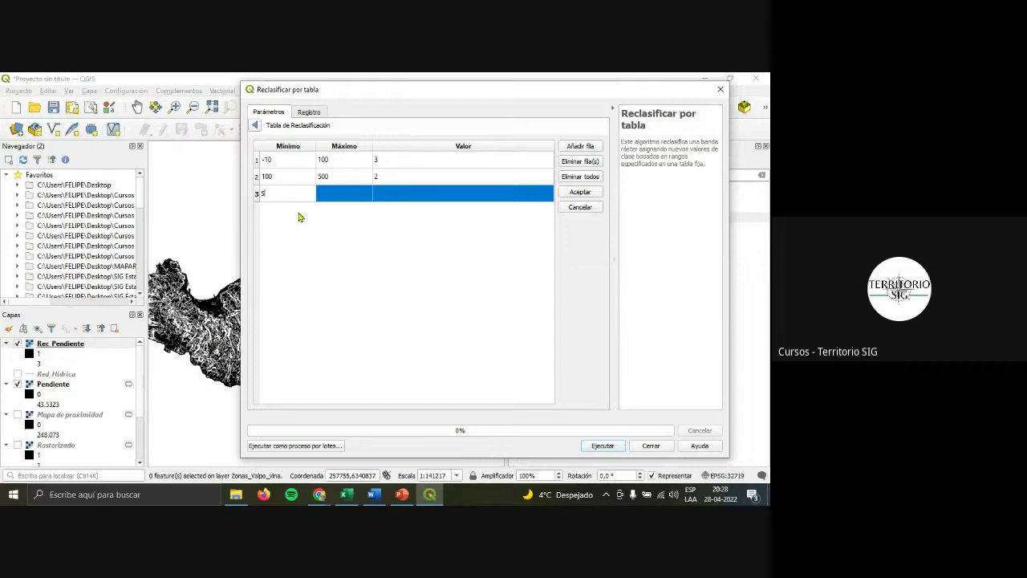
pyautogui.write('500')
pyautogui.press('Return')
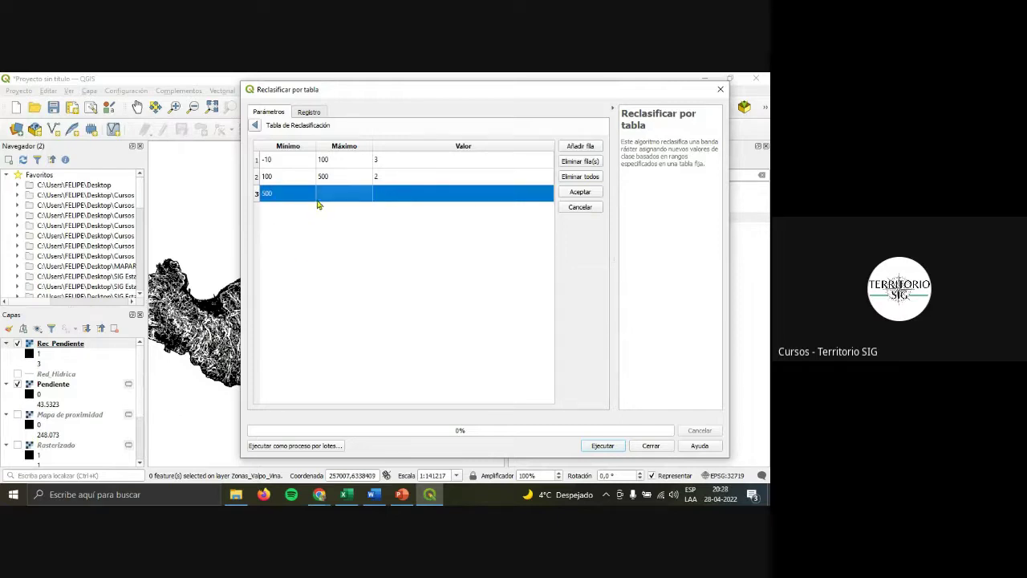
pyautogui.doubleClick(330, 202)
pyautogui.write('300000')
pyautogui.press('Return')
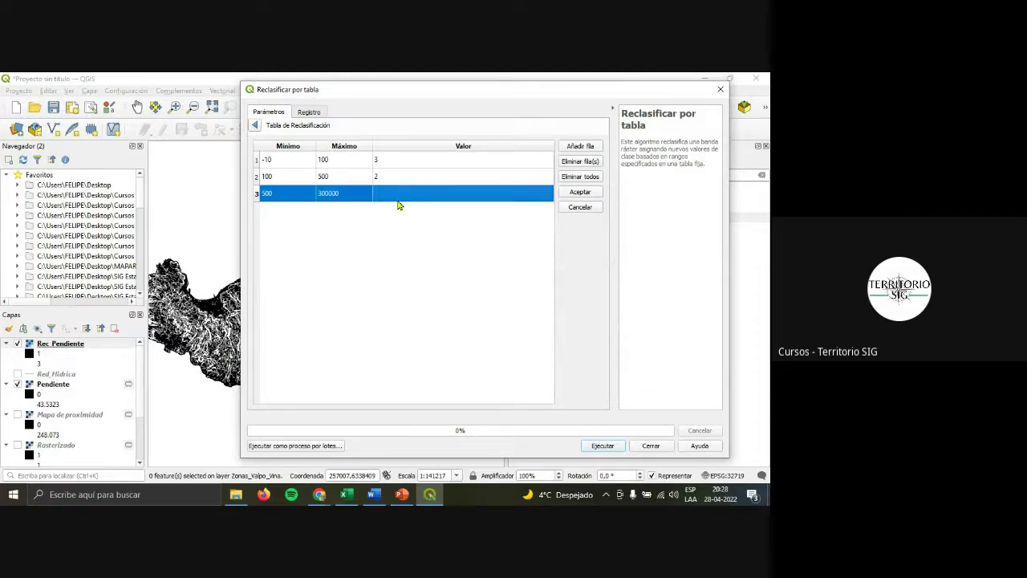
pyautogui.doubleClick(399, 196)
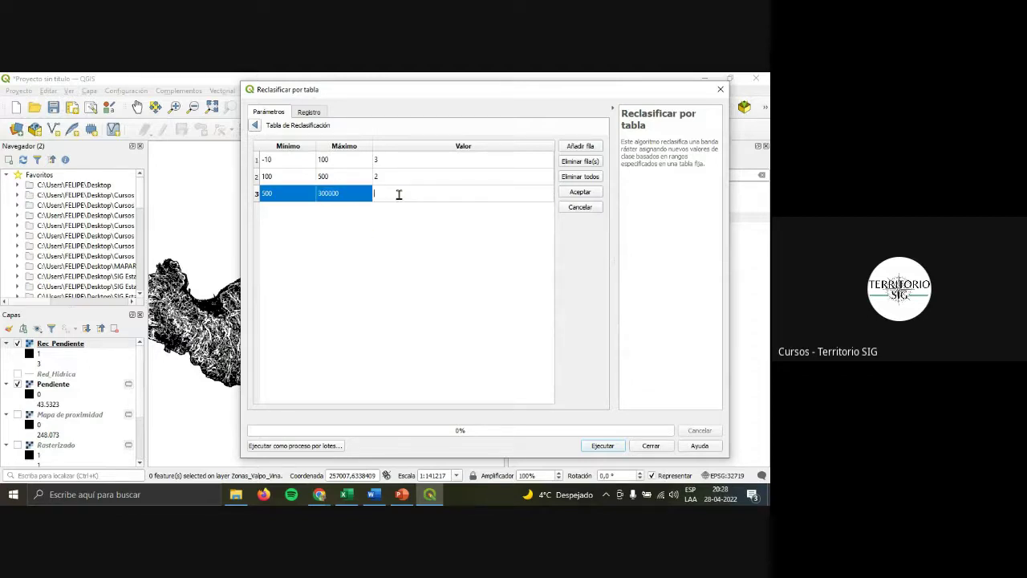
pyautogui.write('1')
pyautogui.click(394, 238)
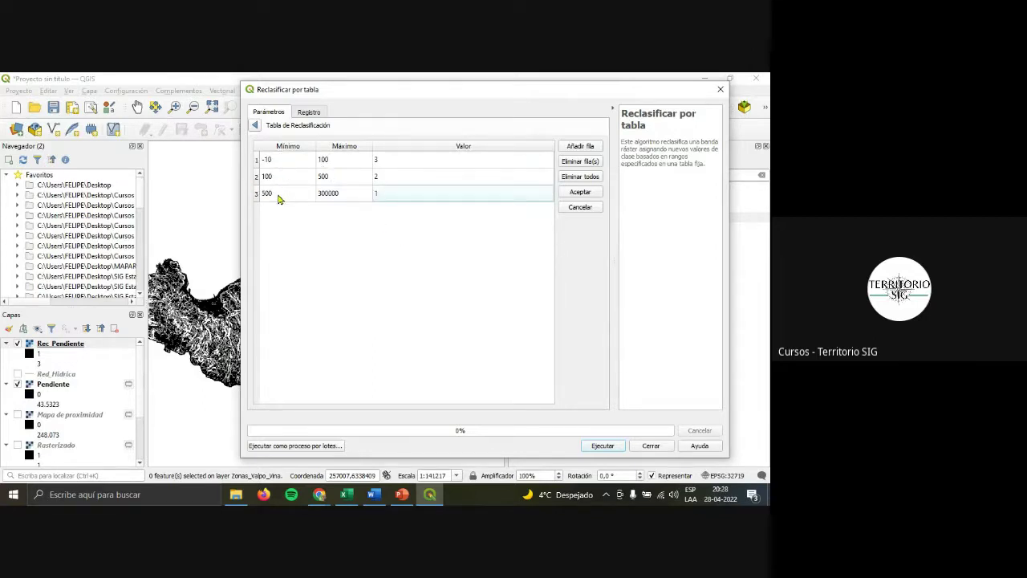
# Check the water-distance classes in the PowerPoint criteria table, return to QGIS and accept the reclassification table.
pyautogui.click(401, 494)
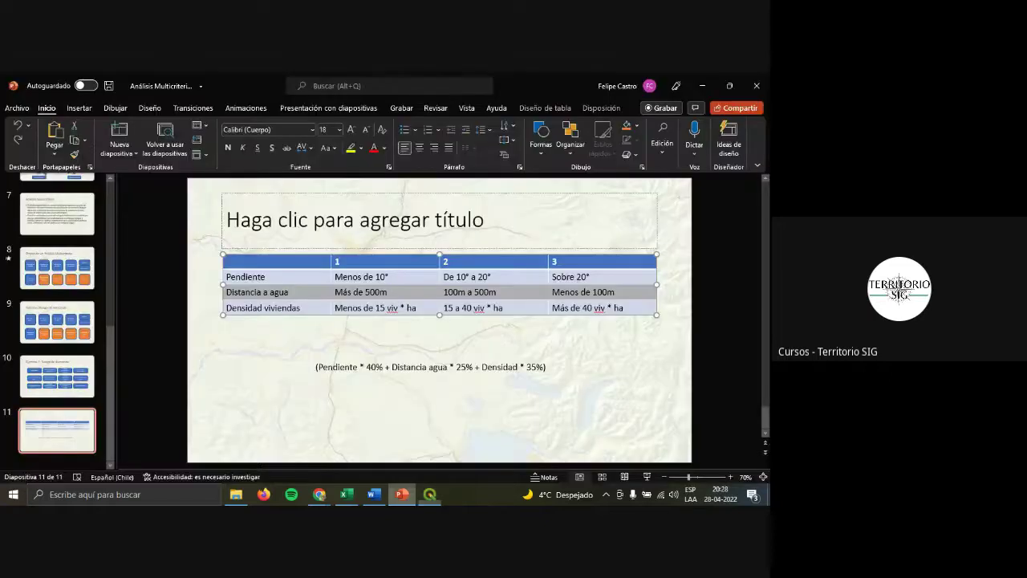
pyautogui.hotkey('alt', 'Tab')
pyautogui.click(580, 192)
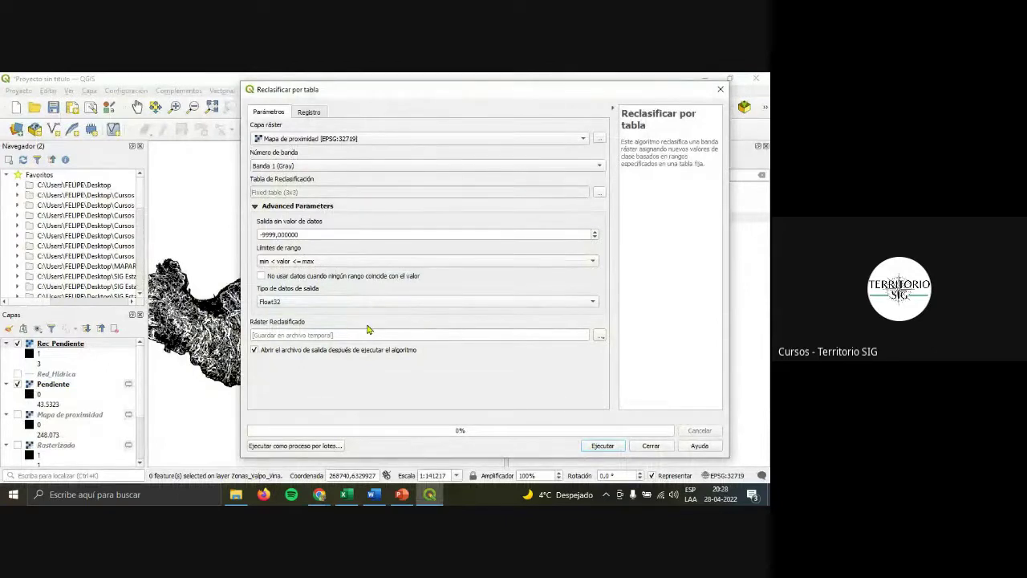
# Set the reclassified raster's output to a TIF file named Rec_Distancia in the Riesgos naturales con EMC folder.
pyautogui.click(598, 336)
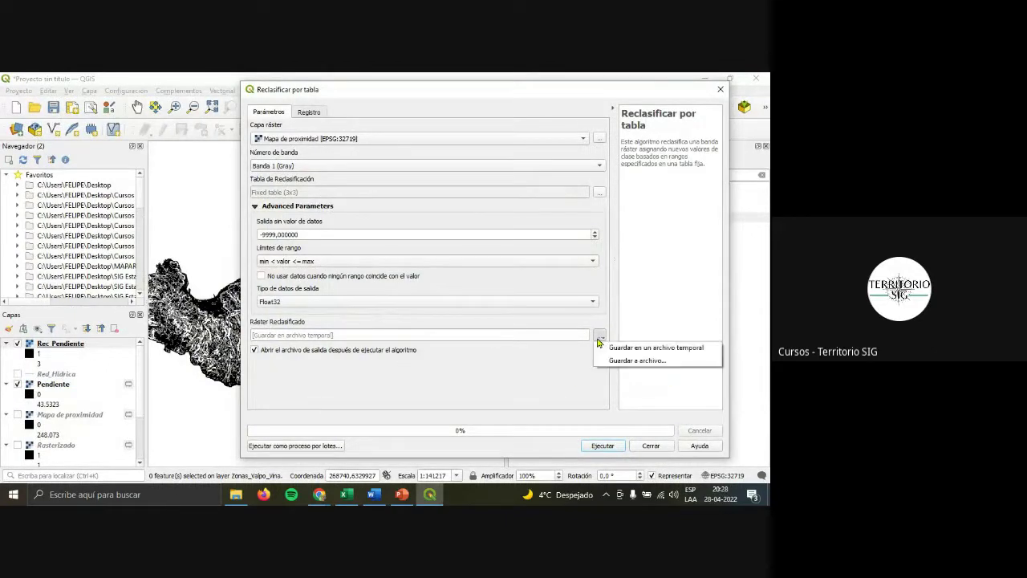
pyautogui.click(634, 360)
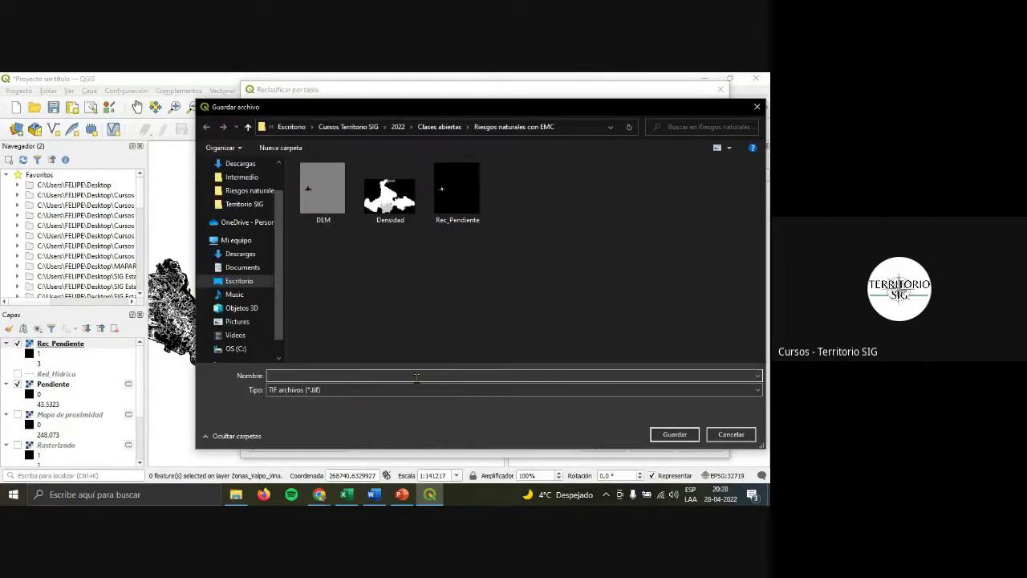
pyautogui.click(417, 376)
pyautogui.write('Rec')
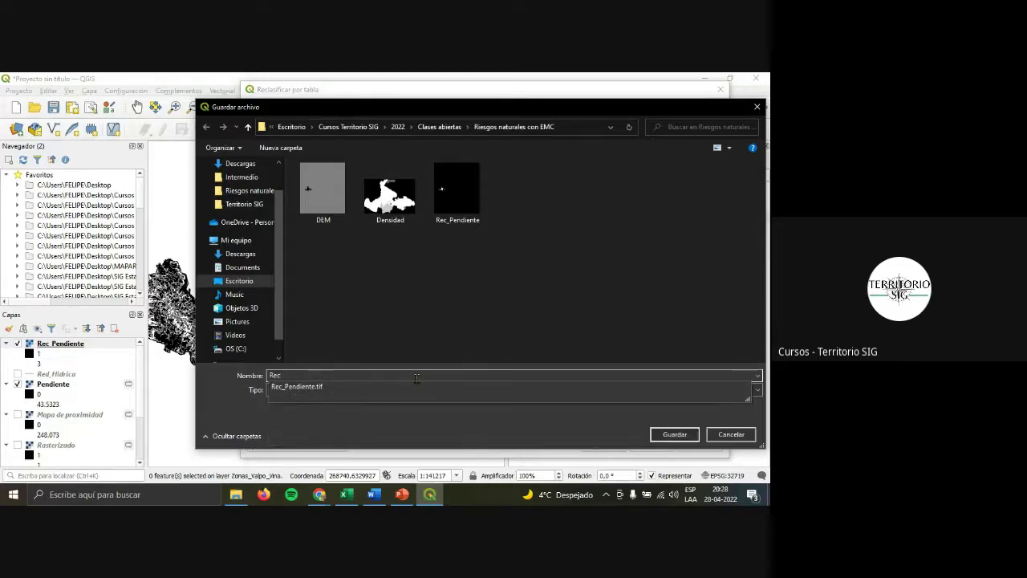
pyautogui.write('_Di')
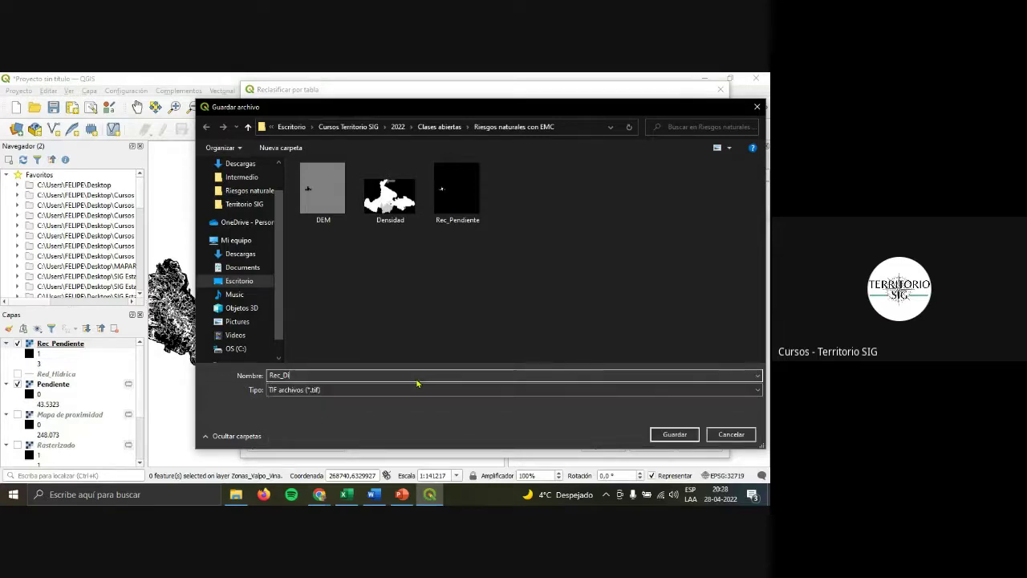
pyautogui.write('stancia')
pyautogui.press('Return')
# Run the proximity reclassification and close the tool to see the full raster on the map.
pyautogui.click(601, 445)
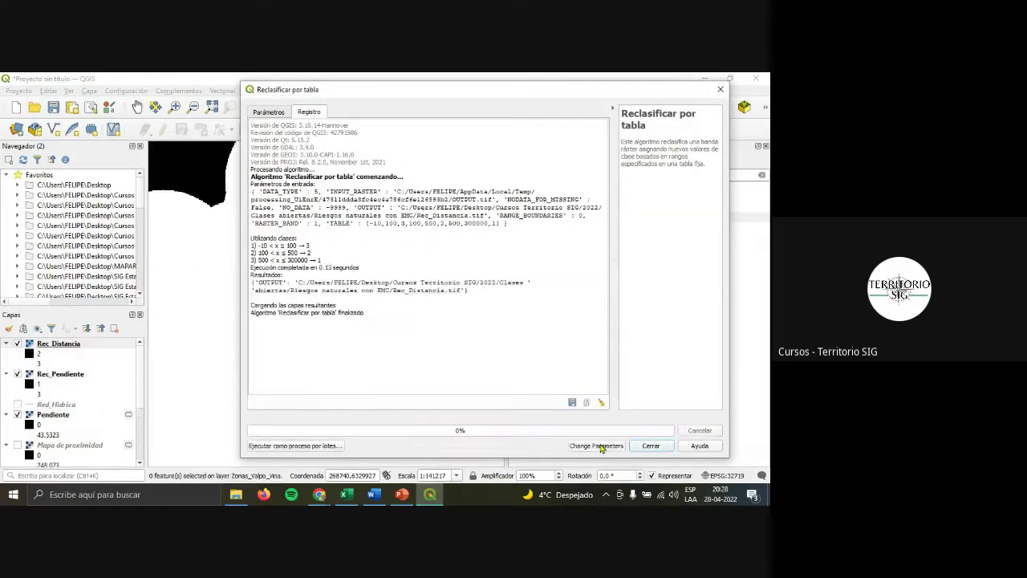
pyautogui.scroll(-1, 195, 316)
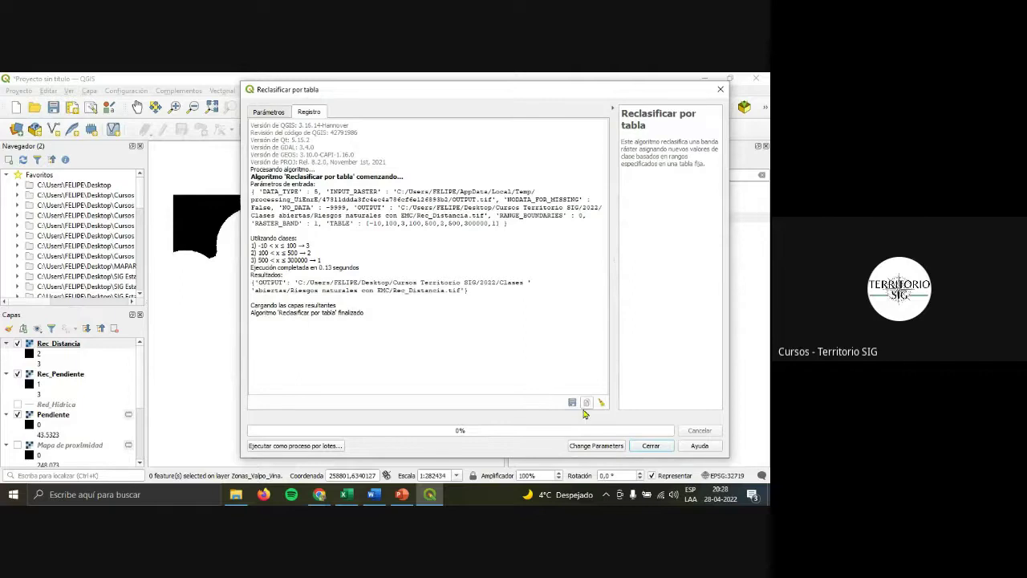
pyautogui.click(652, 446)
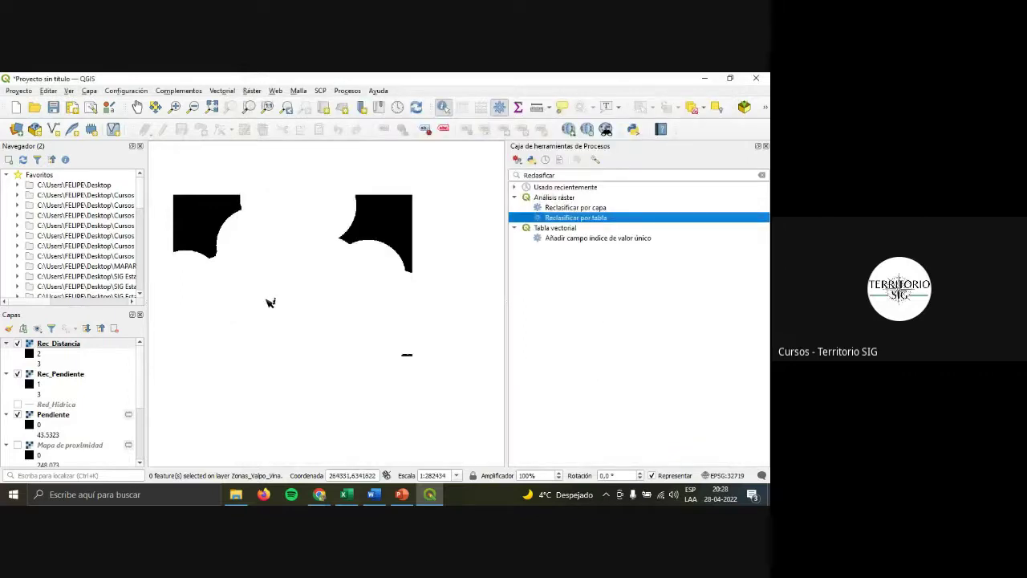
# Check the layer properties of Rec_Distancia and close them.
pyautogui.click(75, 348)
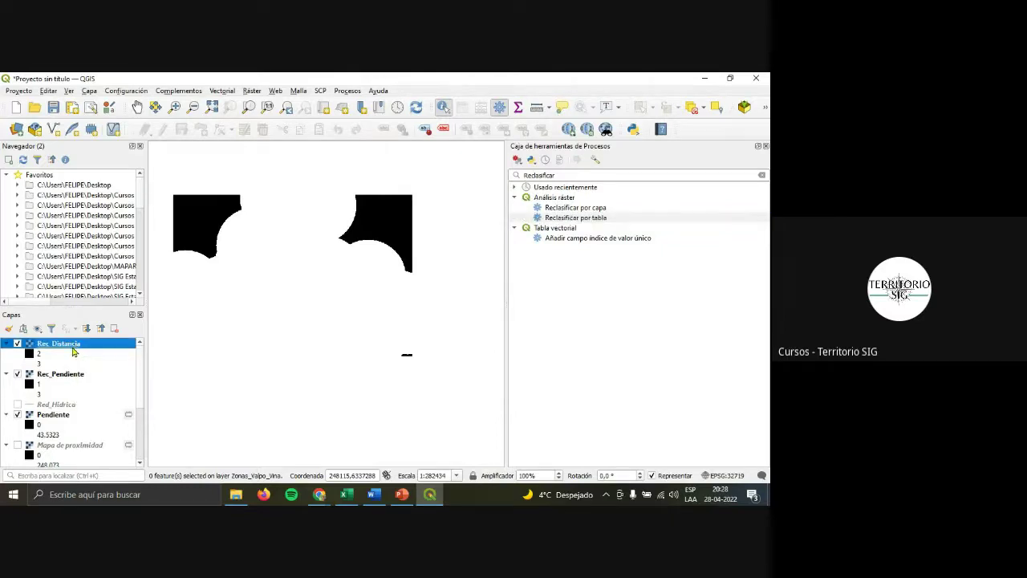
pyautogui.doubleClick(72, 351)
pyautogui.click(596, 94)
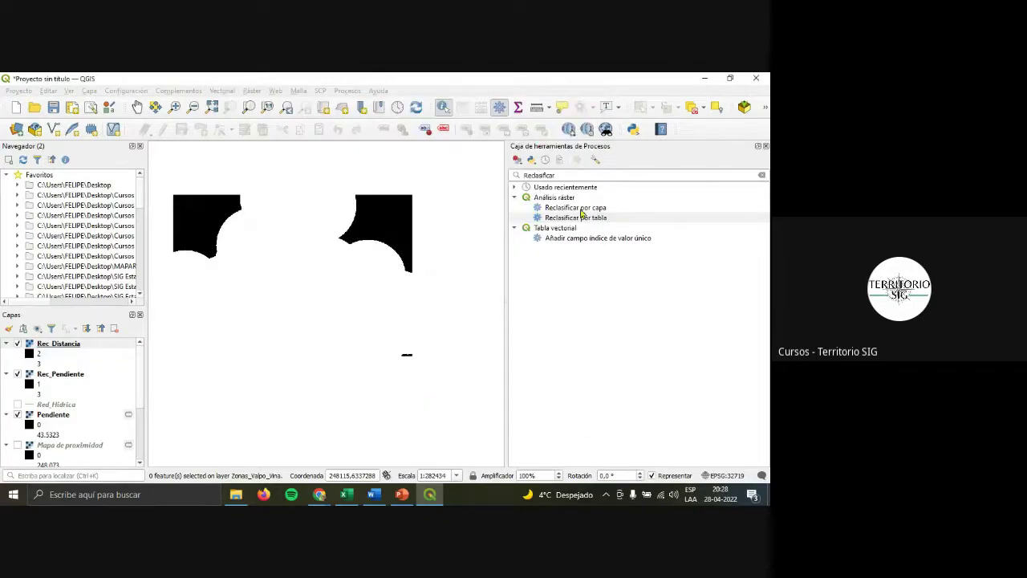
# Reopen Reclasificar por tabla for Rec_Distancia and add three empty rows to its reclassification table.
pyautogui.doubleClick(566, 219)
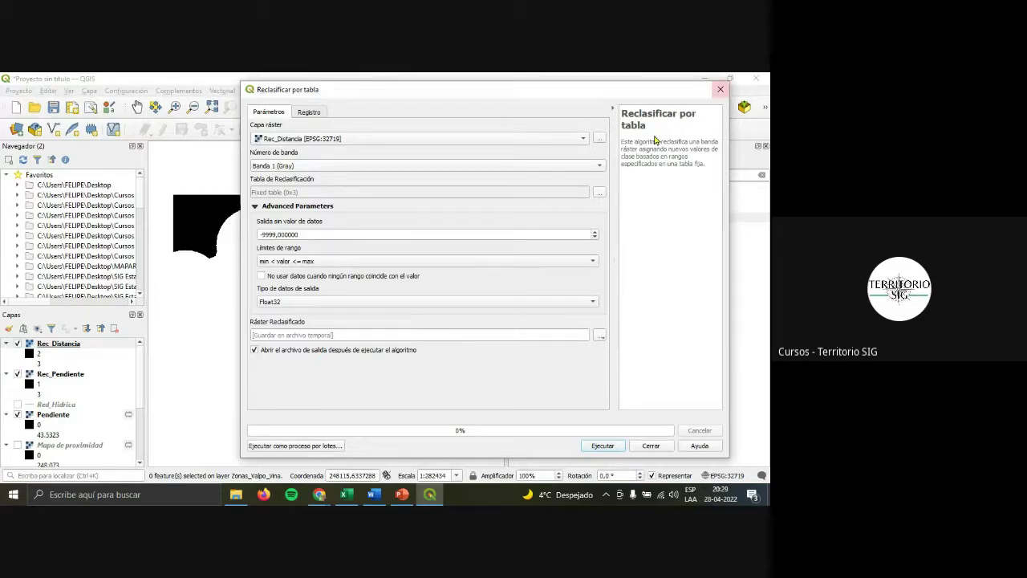
pyautogui.click(600, 194)
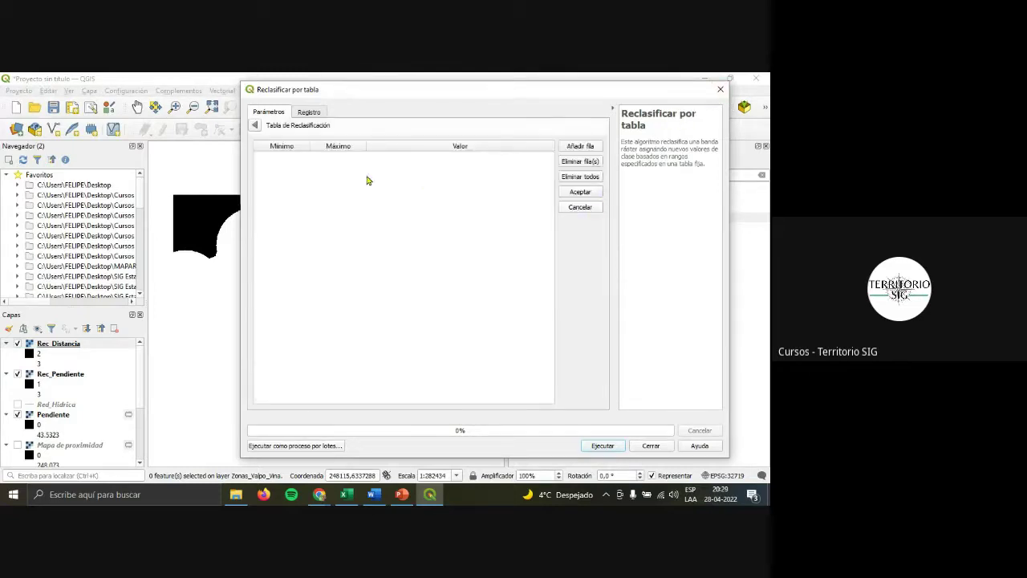
pyautogui.click(578, 147)
pyautogui.click(574, 146)
pyautogui.click(575, 146)
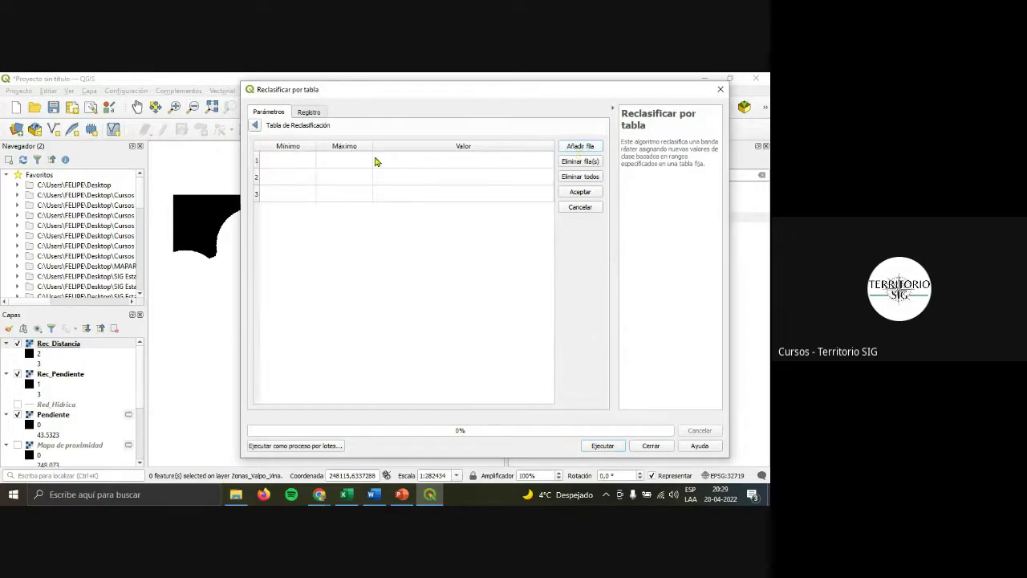
# Enter the ranges -0 to 10 and 10 to 20 in the first two rows of the table.
pyautogui.doubleClick(305, 161)
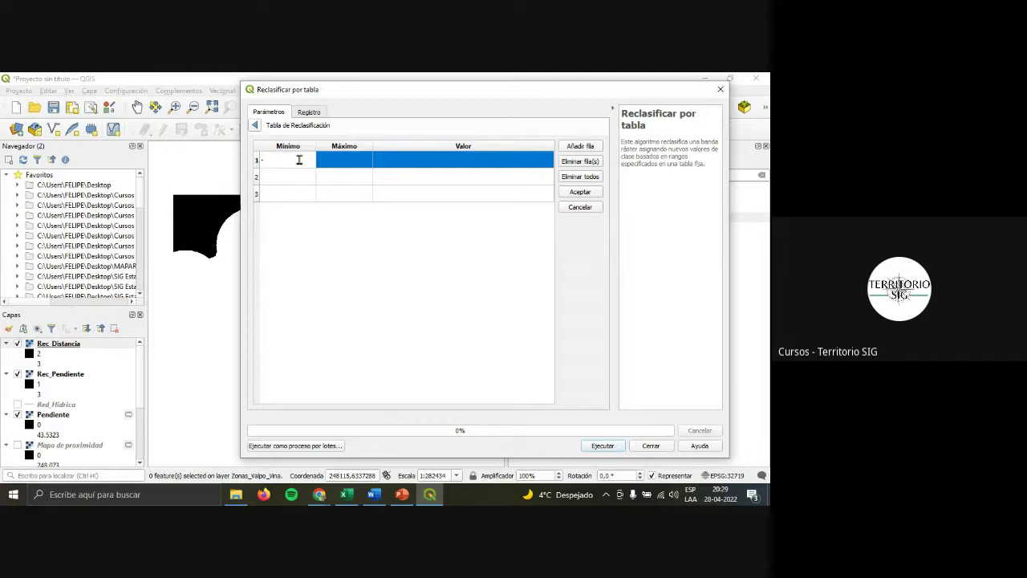
pyautogui.click(340, 164)
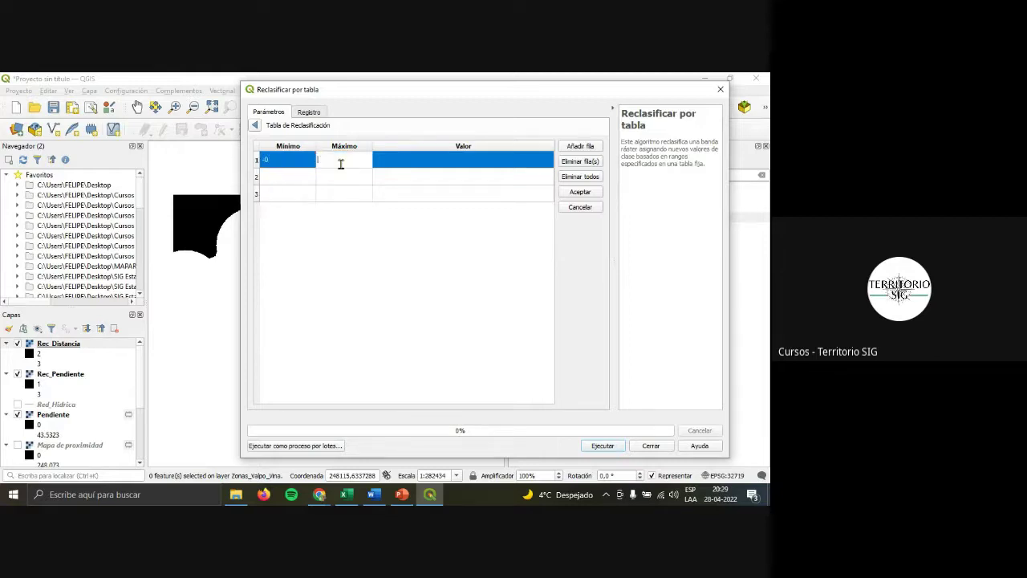
pyautogui.click(308, 183)
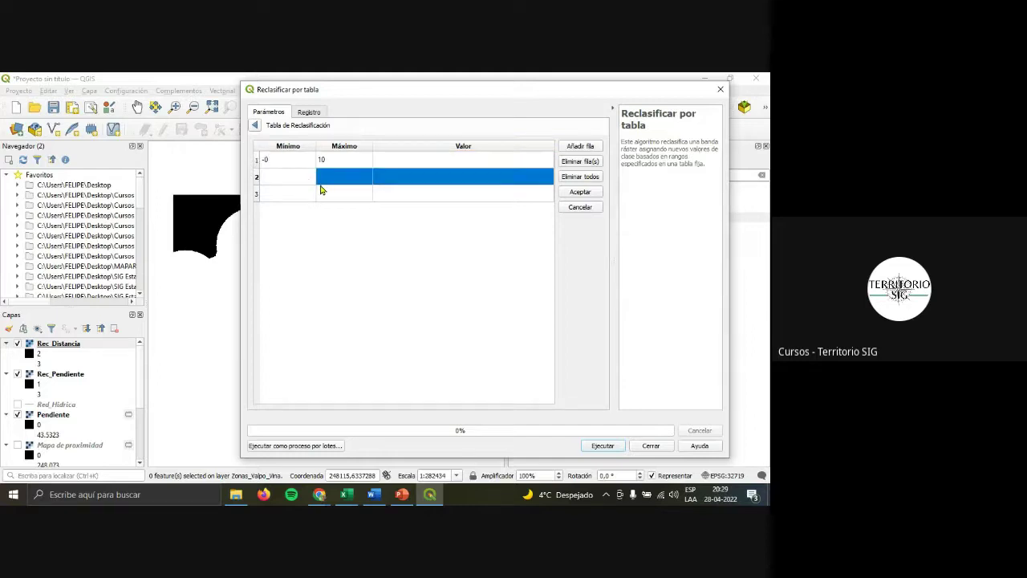
pyautogui.write('10')
pyautogui.click(354, 180)
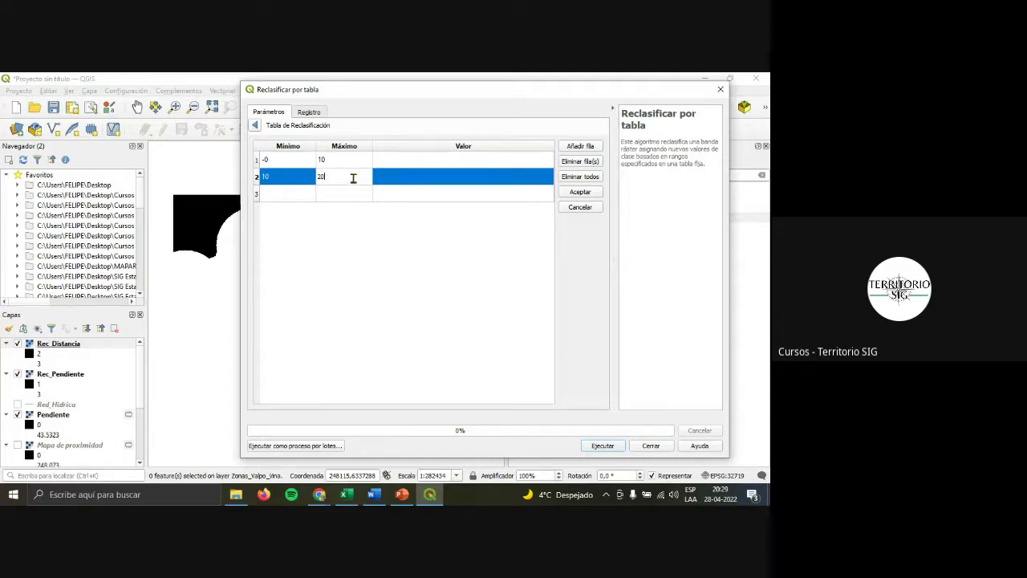
pyautogui.write('20')
# Set the third row's range to minimum 20 and maximum 30.
pyautogui.doubleClick(273, 194)
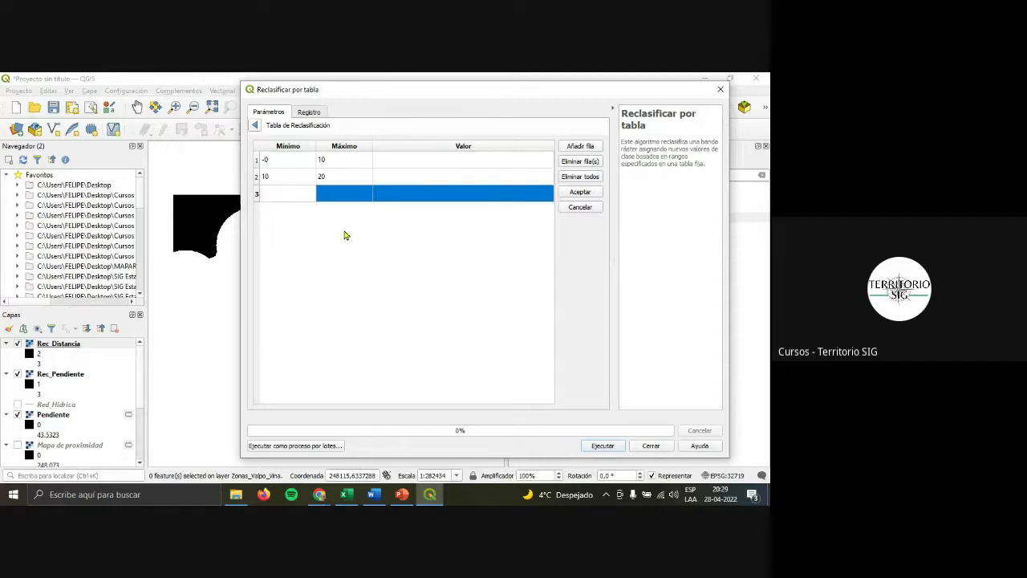
pyautogui.write('20')
pyautogui.doubleClick(341, 199)
pyautogui.write('3')
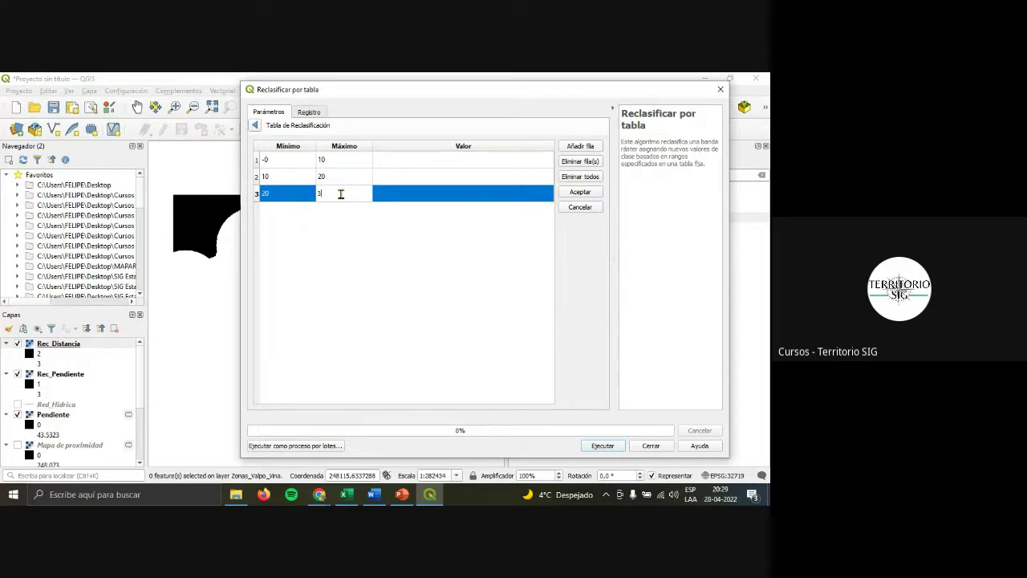
pyautogui.write('0')
pyautogui.click(441, 201)
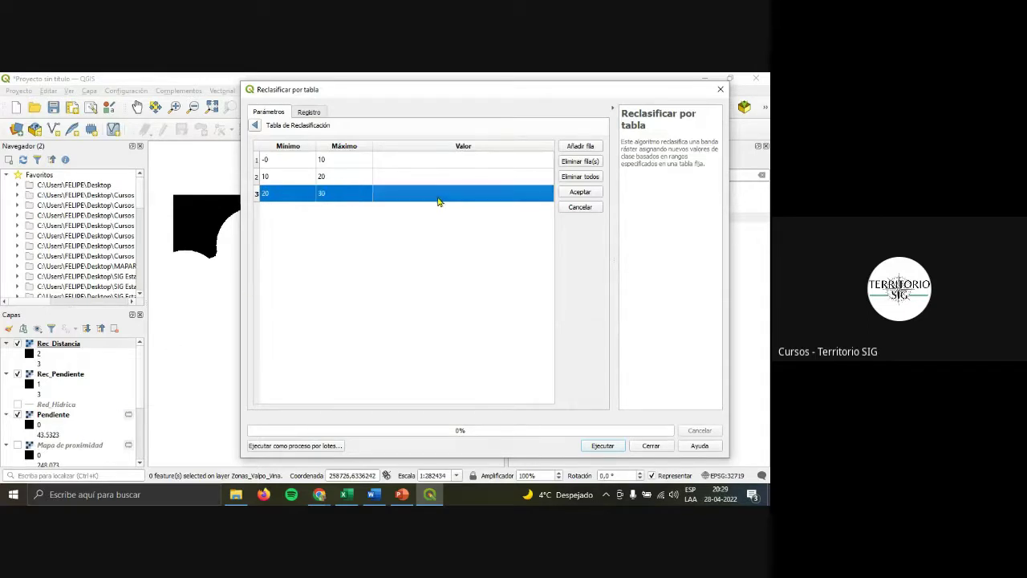
# Assign the class values 3, 2 and 1 to the first, second and third rows.
pyautogui.doubleClick(417, 161)
pyautogui.write('3')
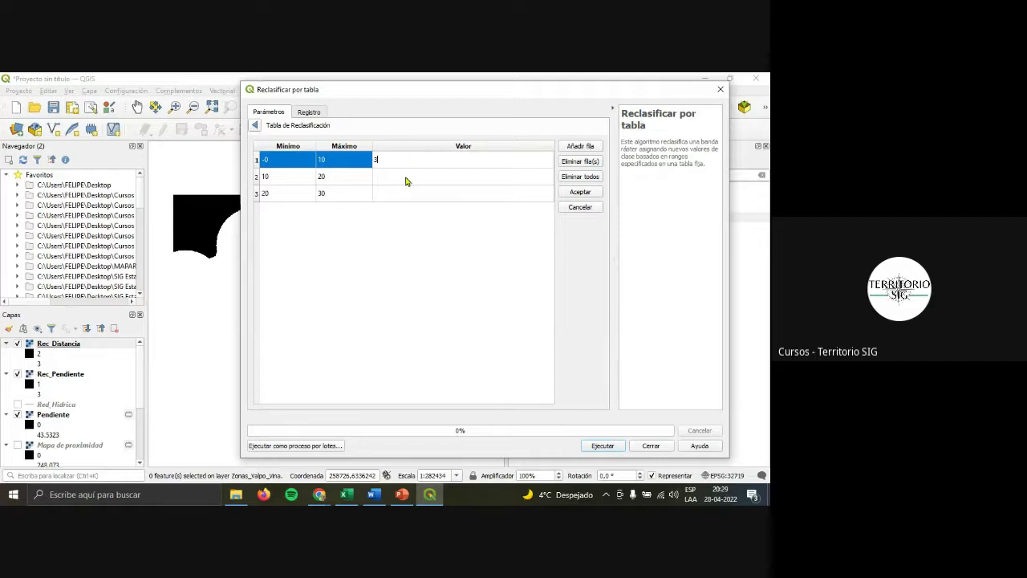
pyautogui.doubleClick(406, 178)
pyautogui.write('2')
pyautogui.doubleClick(403, 195)
pyautogui.write('1')
pyautogui.click(402, 213)
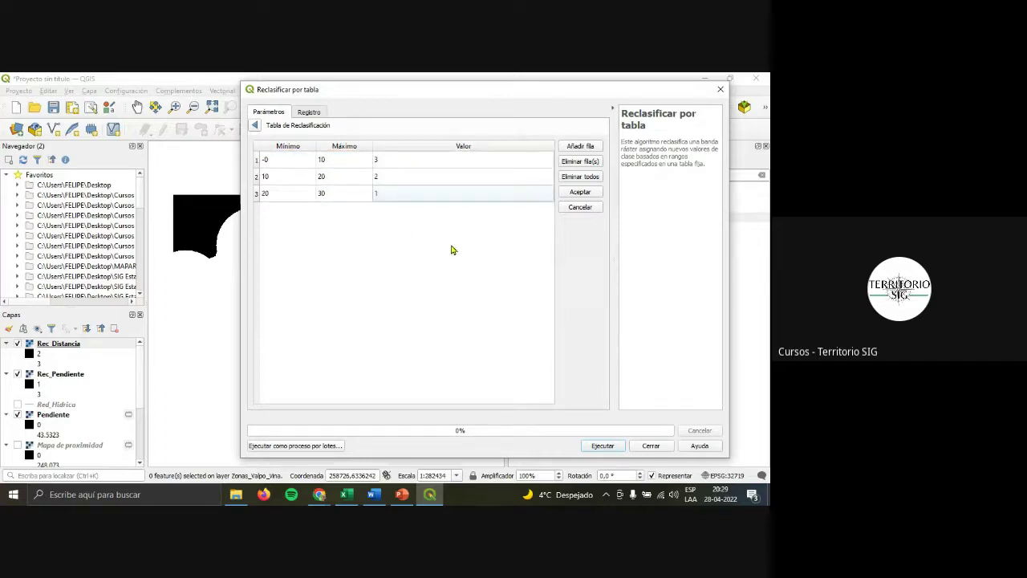
# Accept the table and choose the existing Rec_Distancia.tif as the output file of the reclassified raster.
pyautogui.click(579, 194)
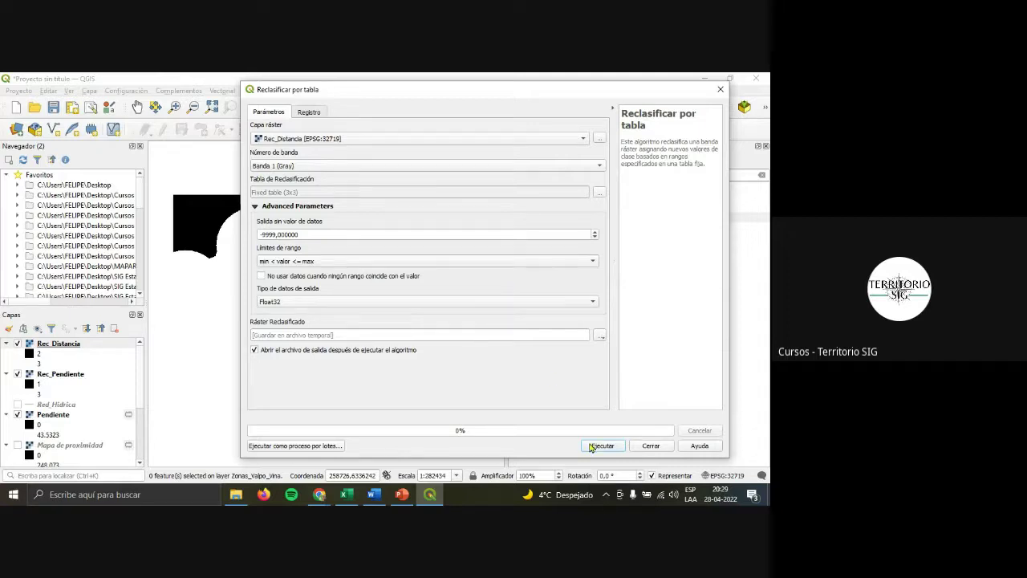
pyautogui.click(601, 335)
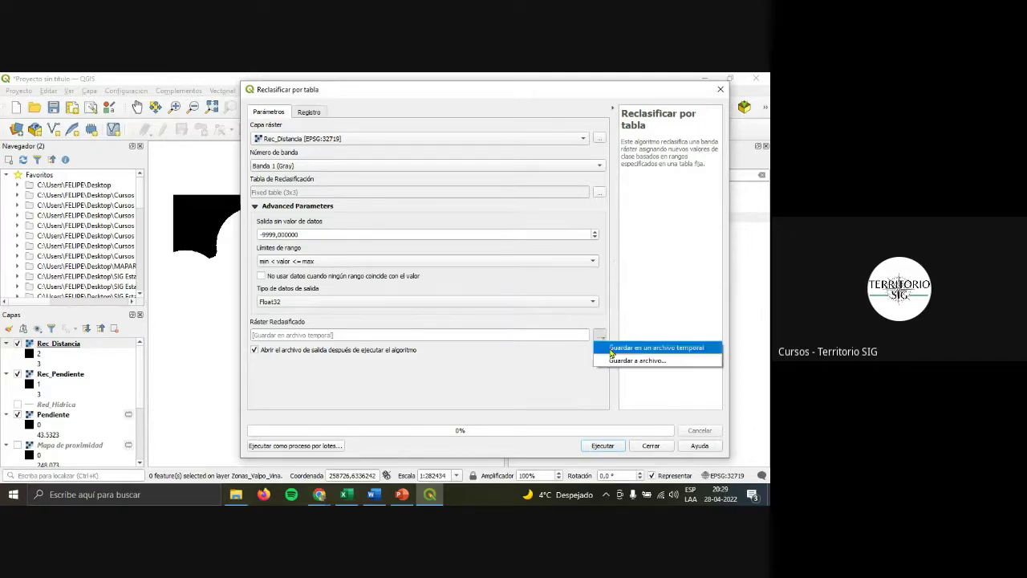
pyautogui.click(618, 361)
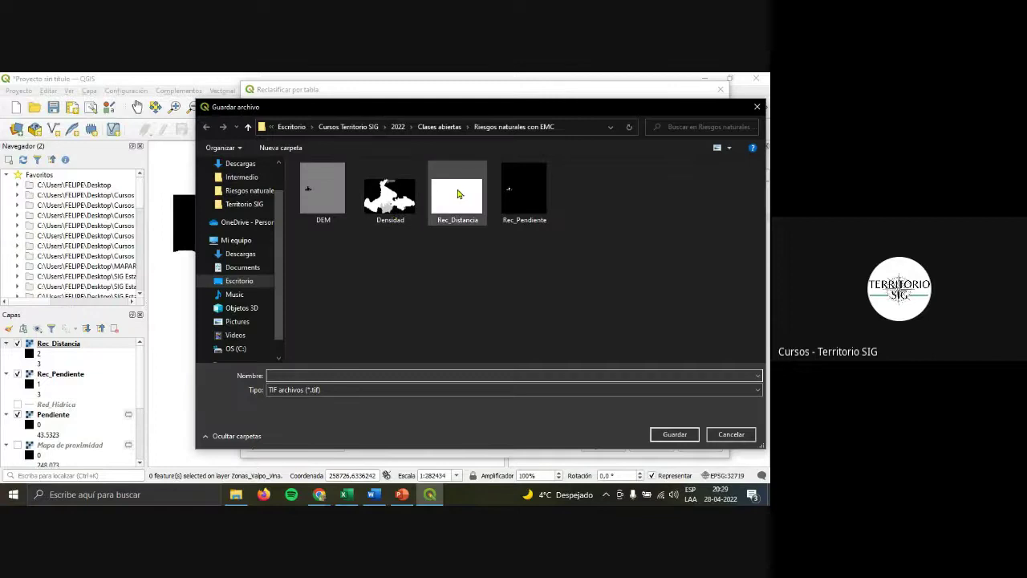
pyautogui.doubleClick(459, 193)
pyautogui.click(413, 284)
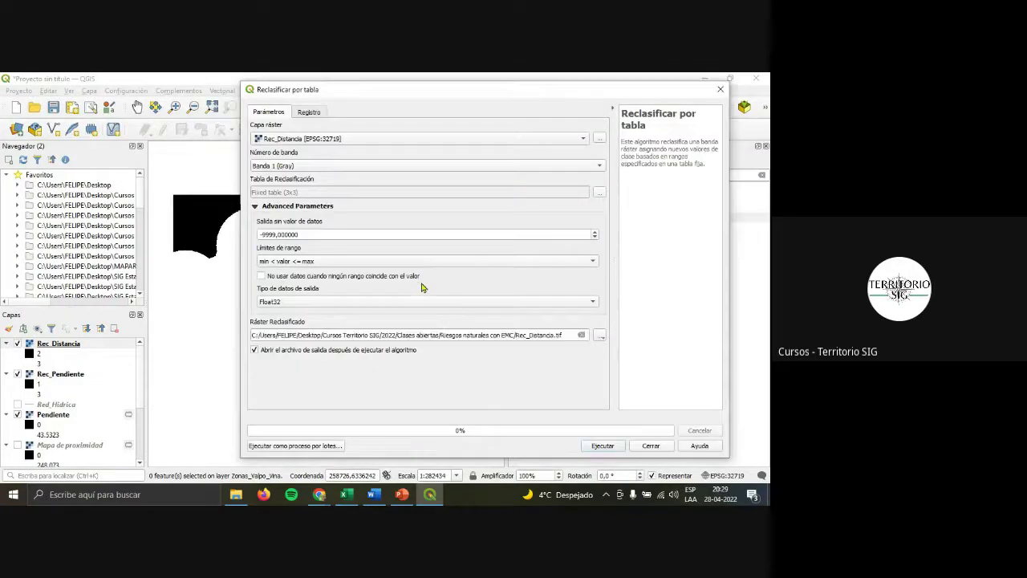
# Run the table reclassification, close the tool and remove the Rec_Distancia layer from the project.
pyautogui.click(618, 445)
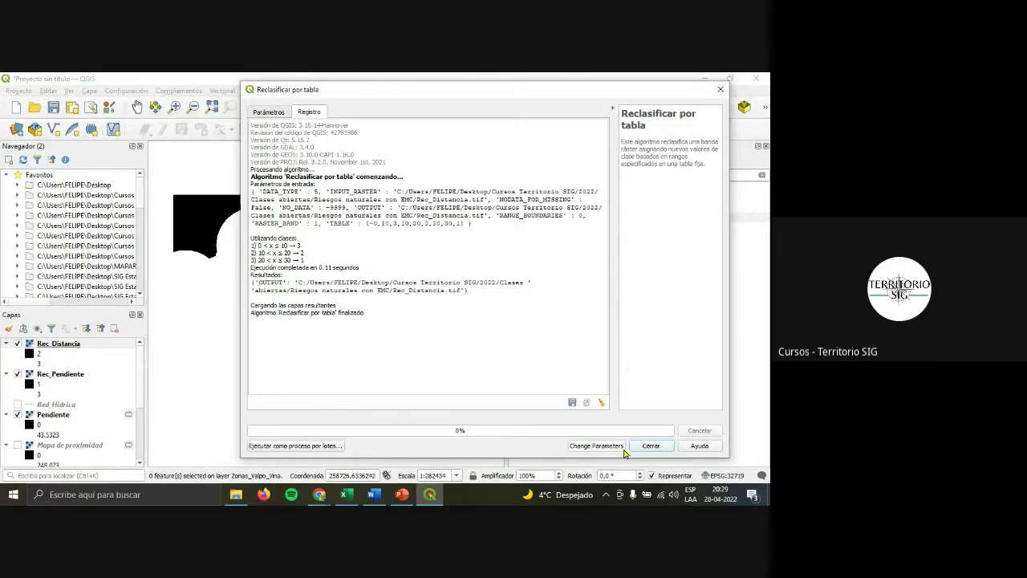
pyautogui.click(647, 447)
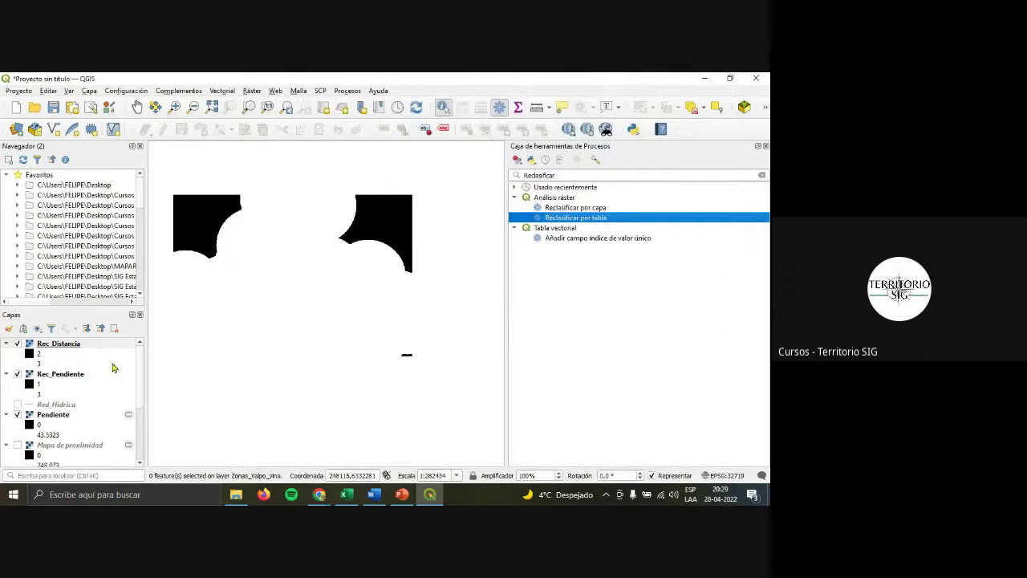
pyautogui.rightClick(72, 345)
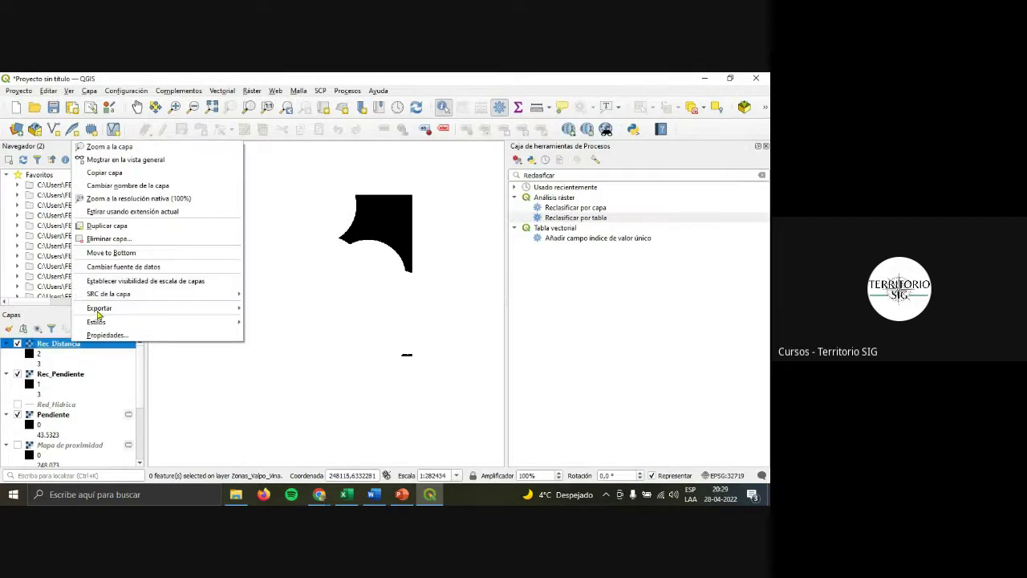
pyautogui.click(124, 243)
pyautogui.click(366, 294)
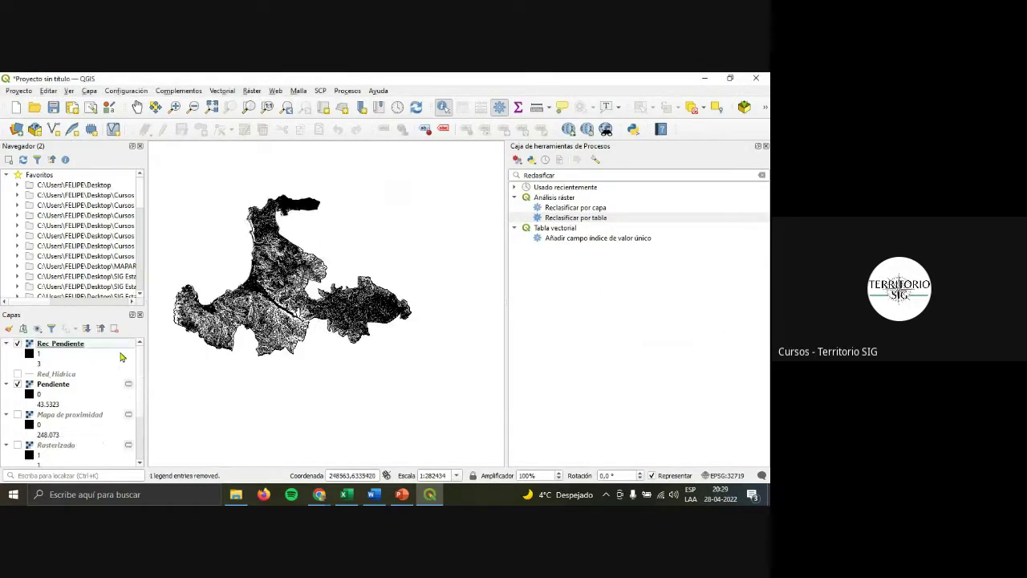
# Hide the Rec_Pendiente and Pendiente layers, and show Mapa de proximidad as the first layer in the list.
pyautogui.click(17, 343)
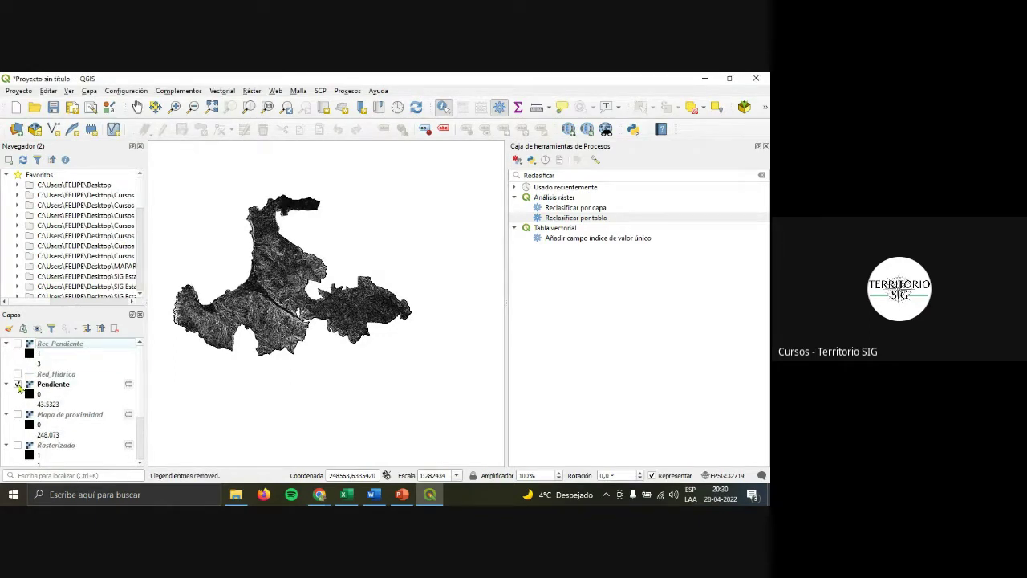
pyautogui.click(17, 384)
pyautogui.click(18, 414)
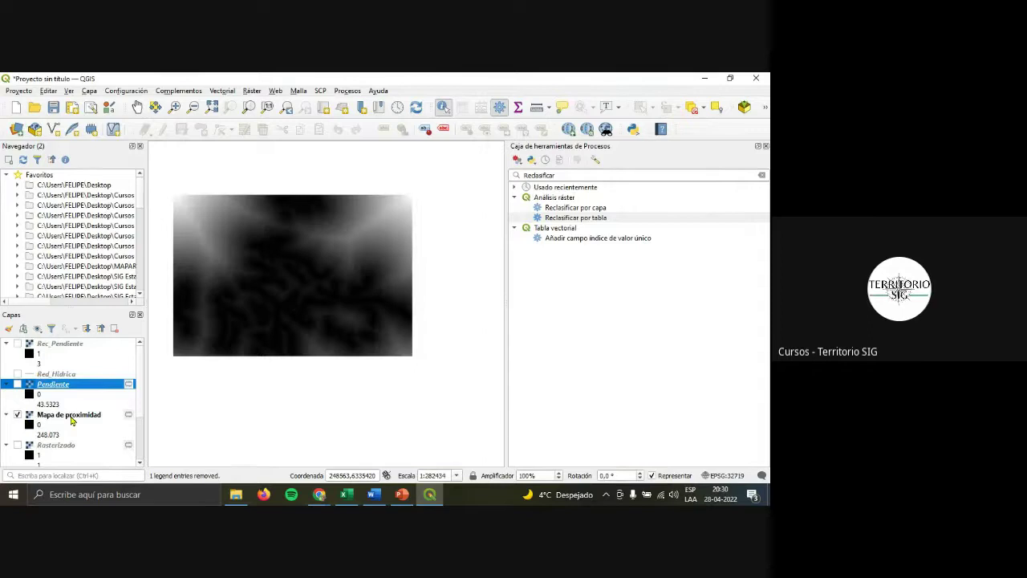
pyautogui.moveTo(70, 419); pyautogui.dragTo(78, 347)
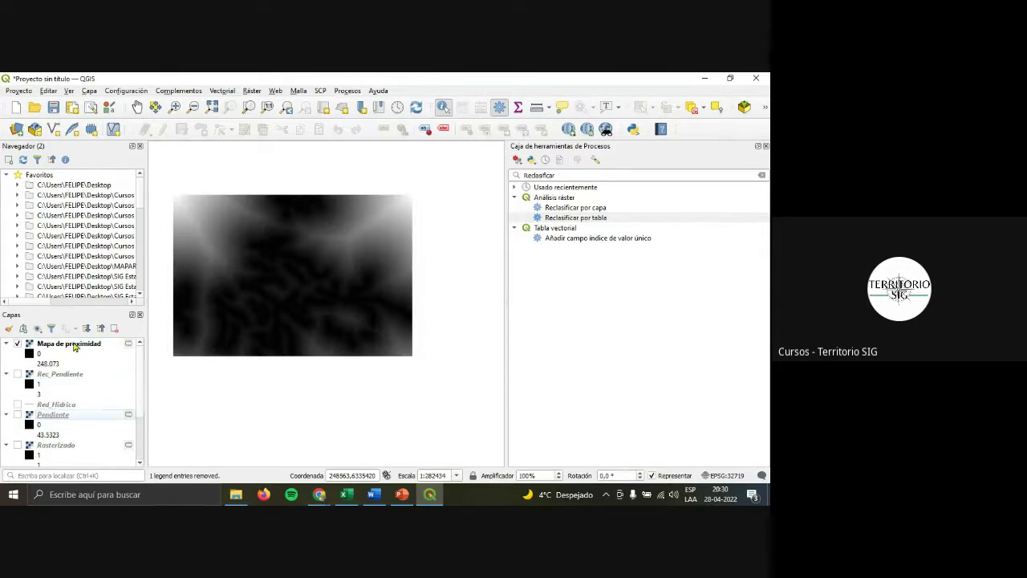
# Check the coordinate reference system assigned to the Mapa de proximidad and Zonas_Valpo_Vina layers.
pyautogui.rightClick(74, 346)
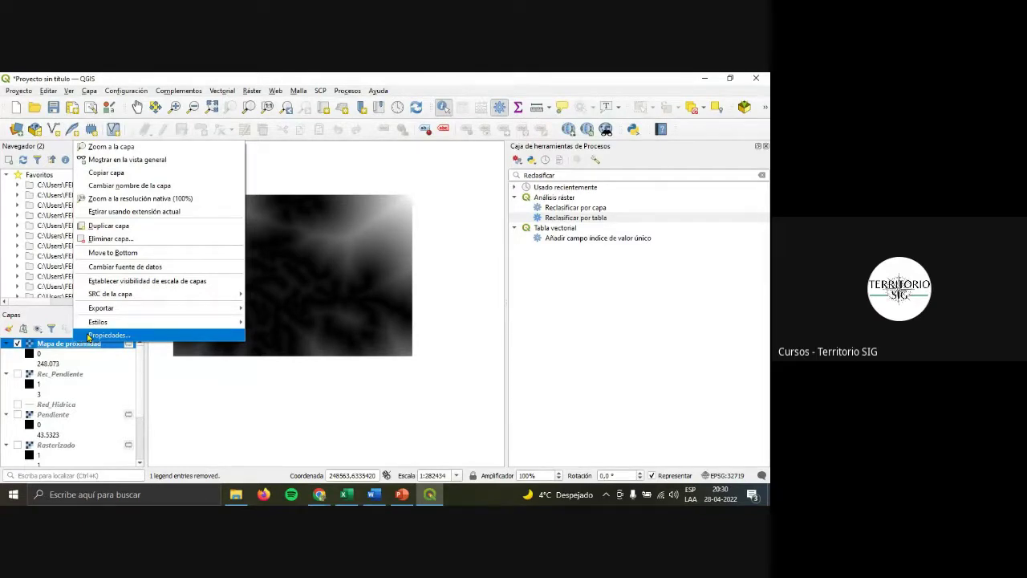
pyautogui.click(88, 335)
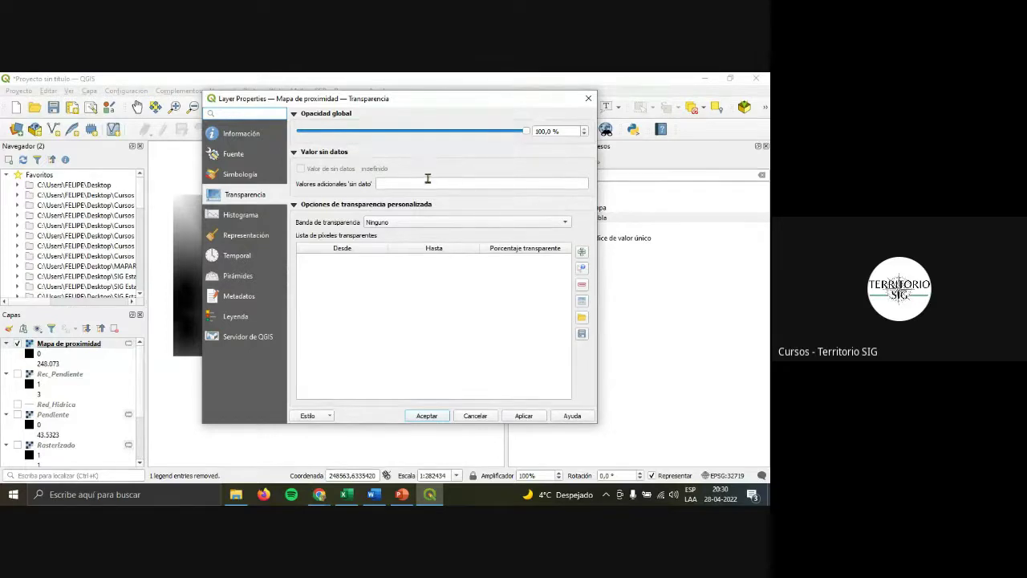
pyautogui.click(231, 158)
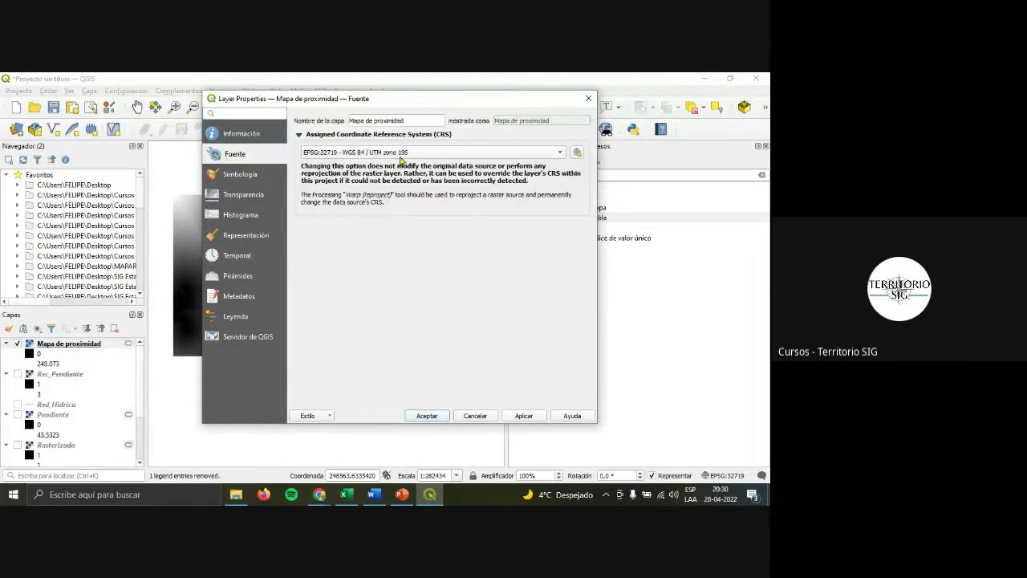
pyautogui.click(588, 98)
pyautogui.scroll(-5, 71, 417)
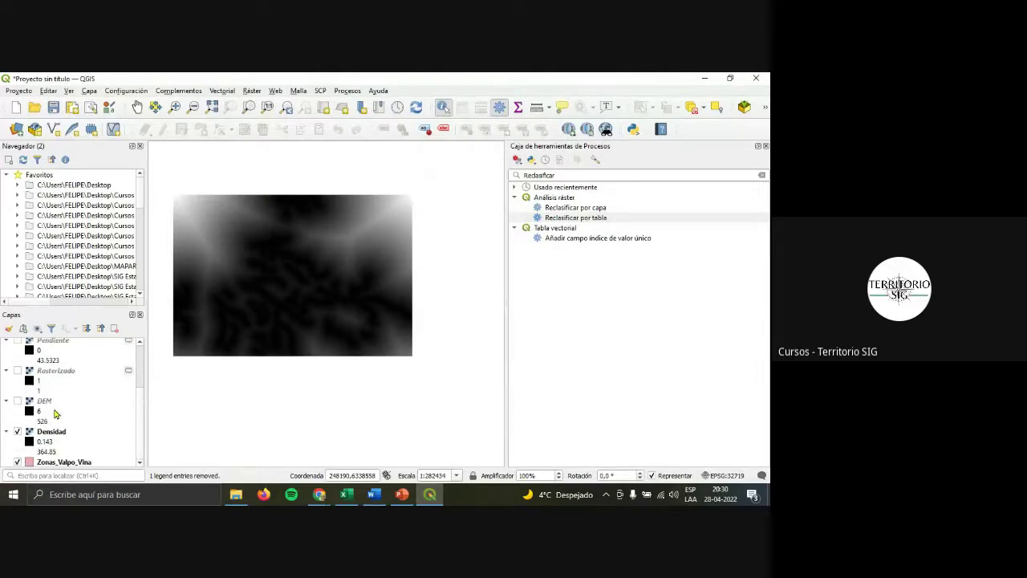
pyautogui.click(60, 464)
pyautogui.rightClick(59, 464)
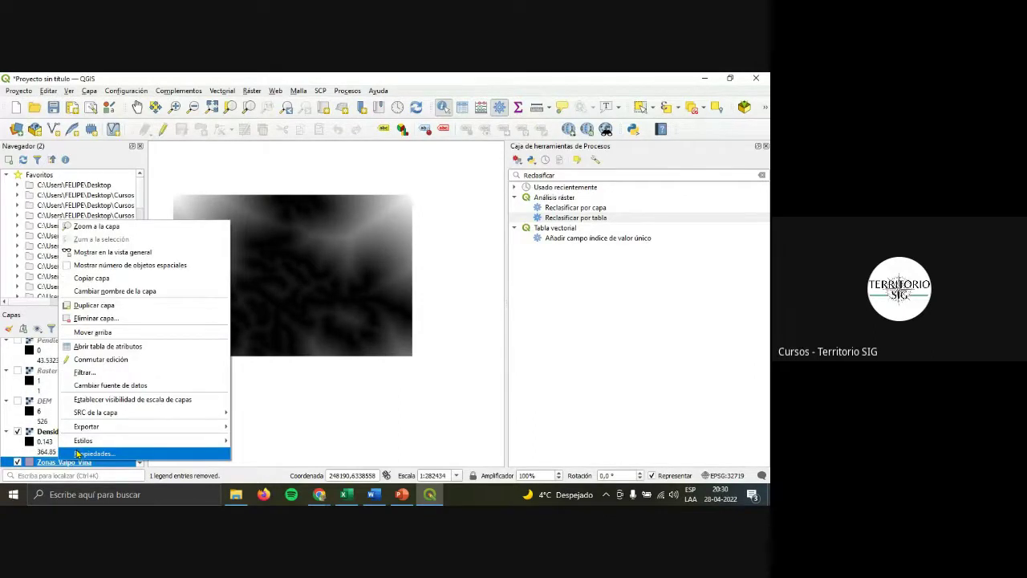
pyautogui.click(78, 455)
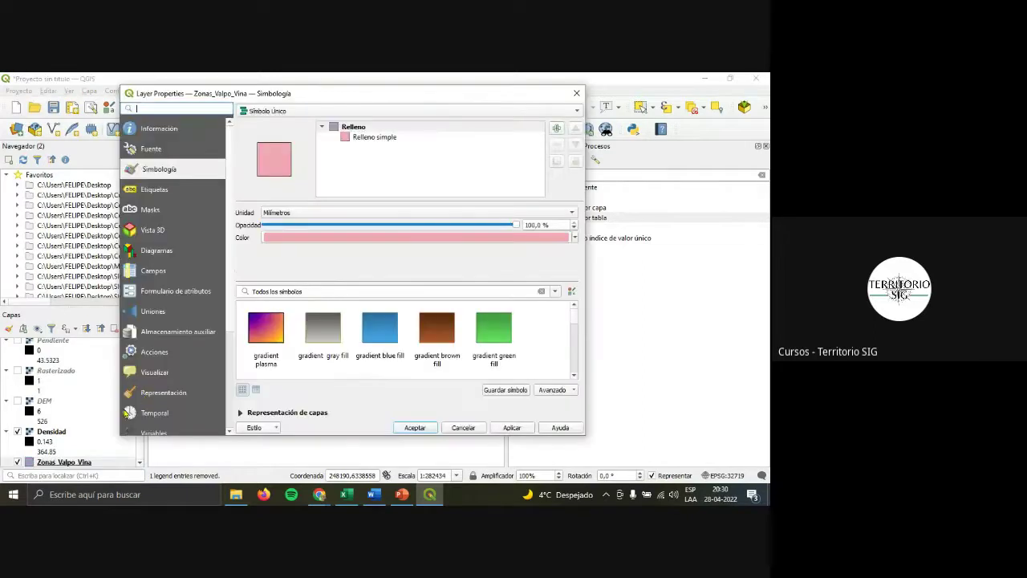
pyautogui.click(183, 154)
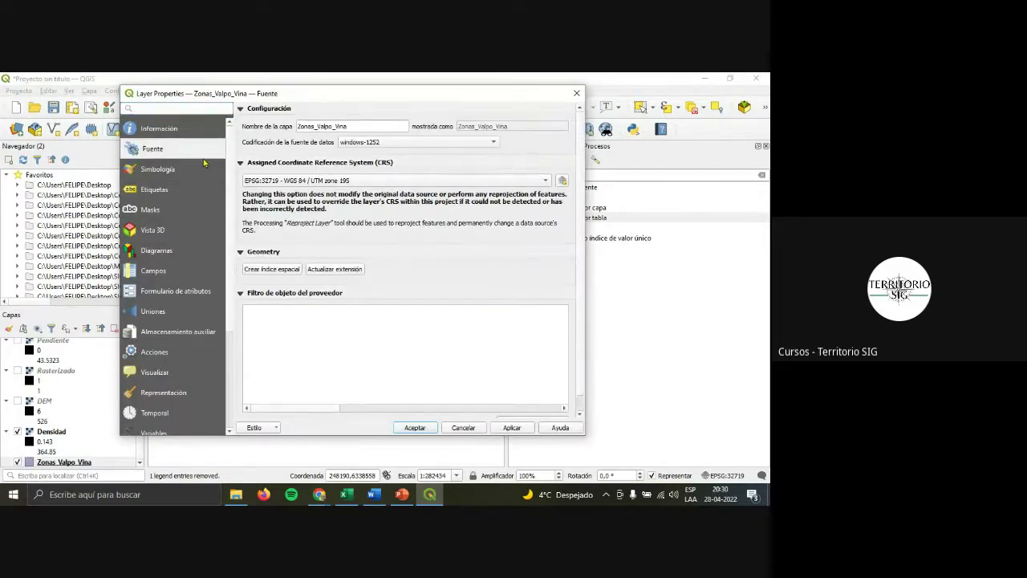
pyautogui.click(577, 95)
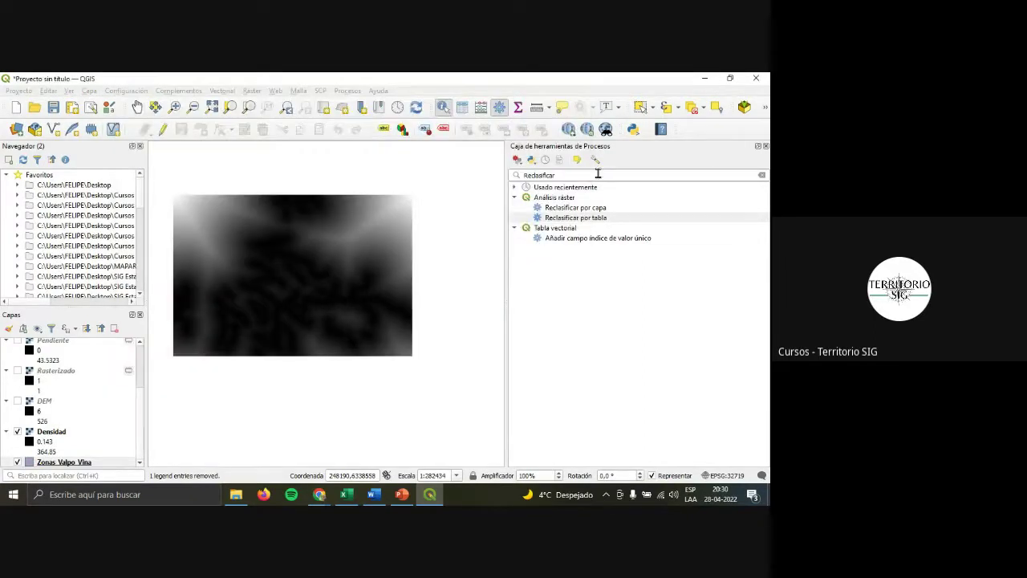
# Set up the Proximidad (distancia ráster) tool with Rasterizado as input layer and Coordenadas georreferenciadas as distance units.
pyautogui.write('proximidad')
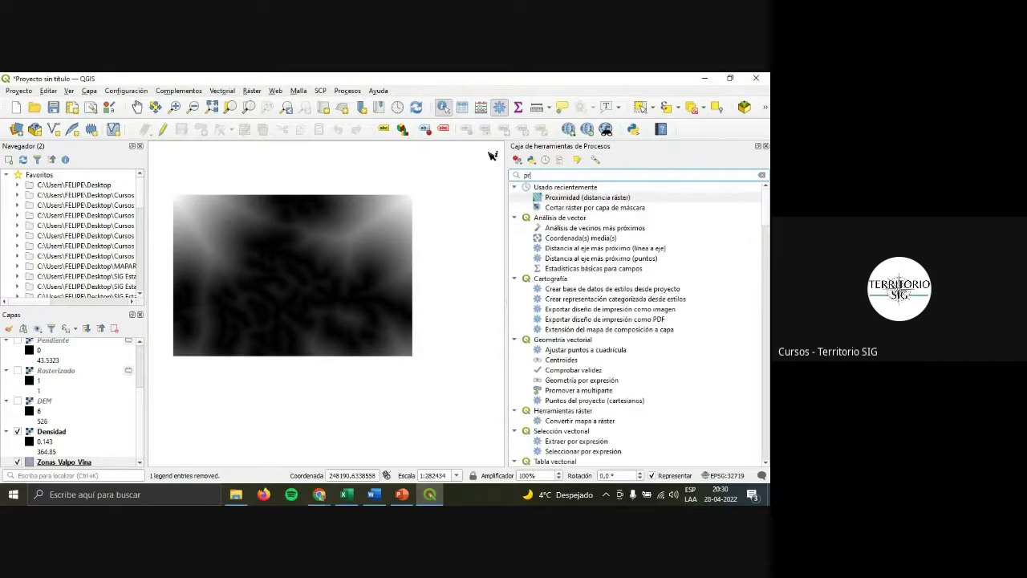
pyautogui.doubleClick(587, 198)
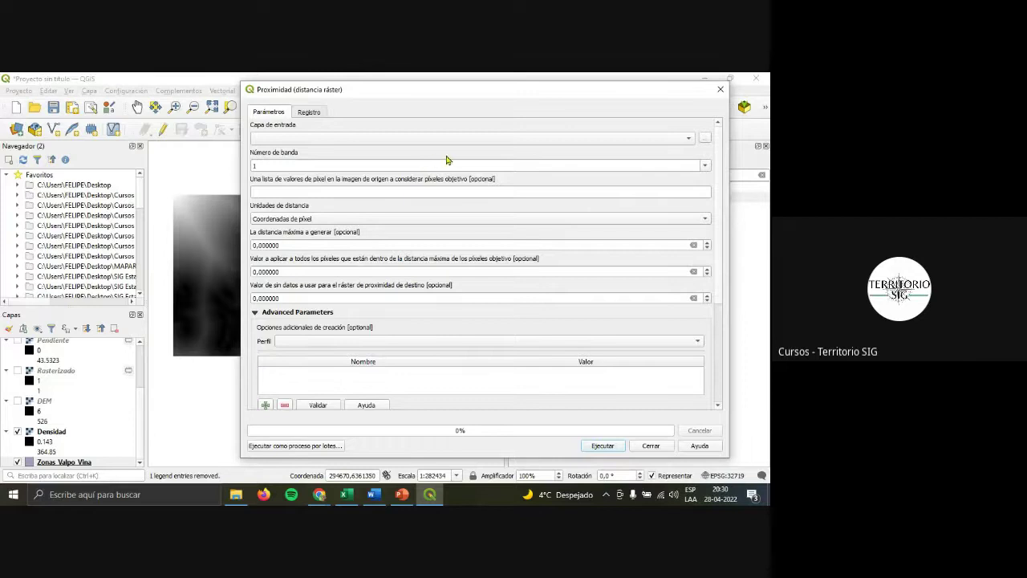
pyautogui.click(614, 139)
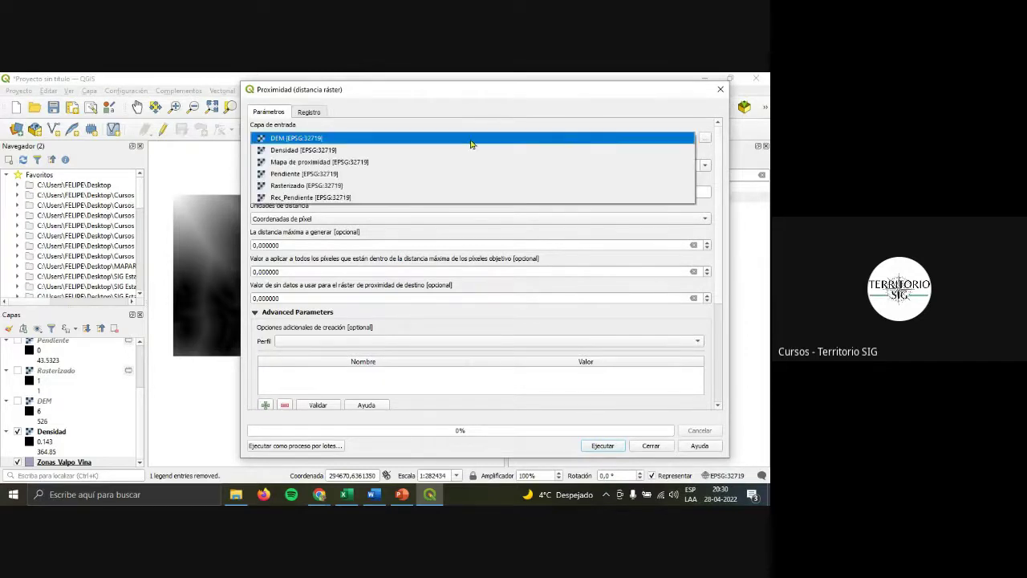
pyautogui.click(344, 185)
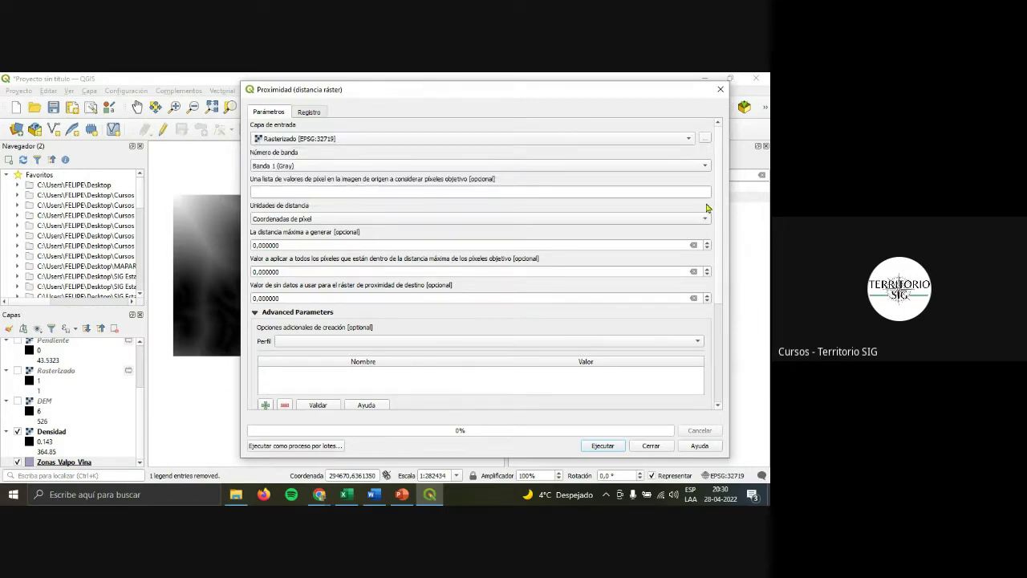
pyautogui.click(335, 219)
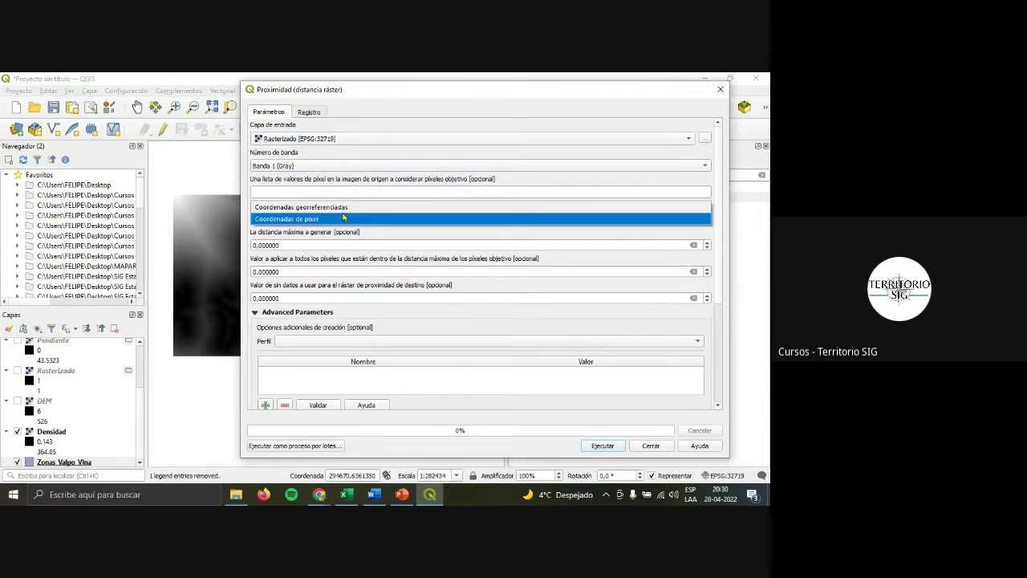
pyautogui.click(348, 209)
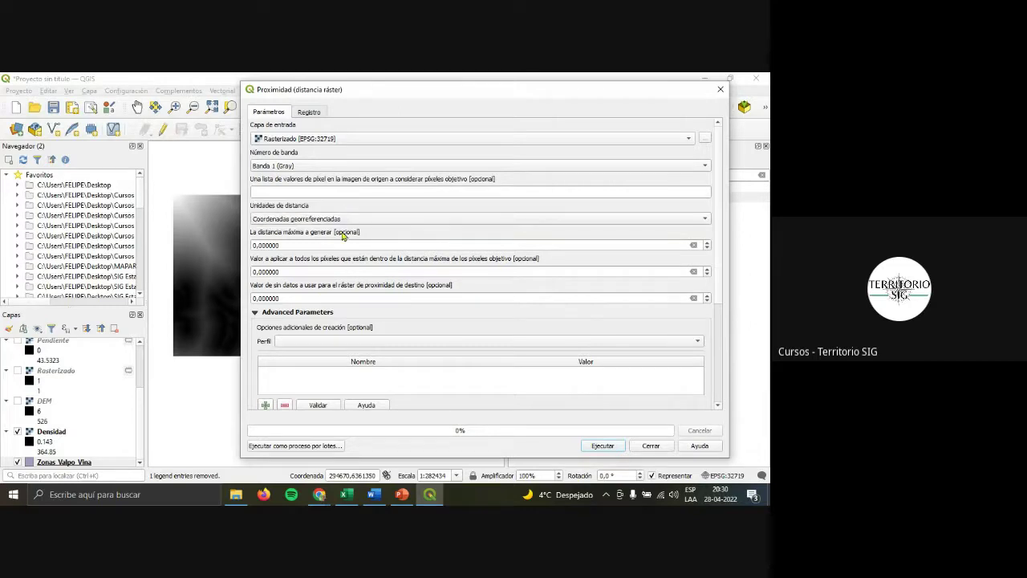
# Keep the optional proximity parameters at their defaults, generate the proximity raster as a temporary file and close the tool.
pyautogui.click(324, 247)
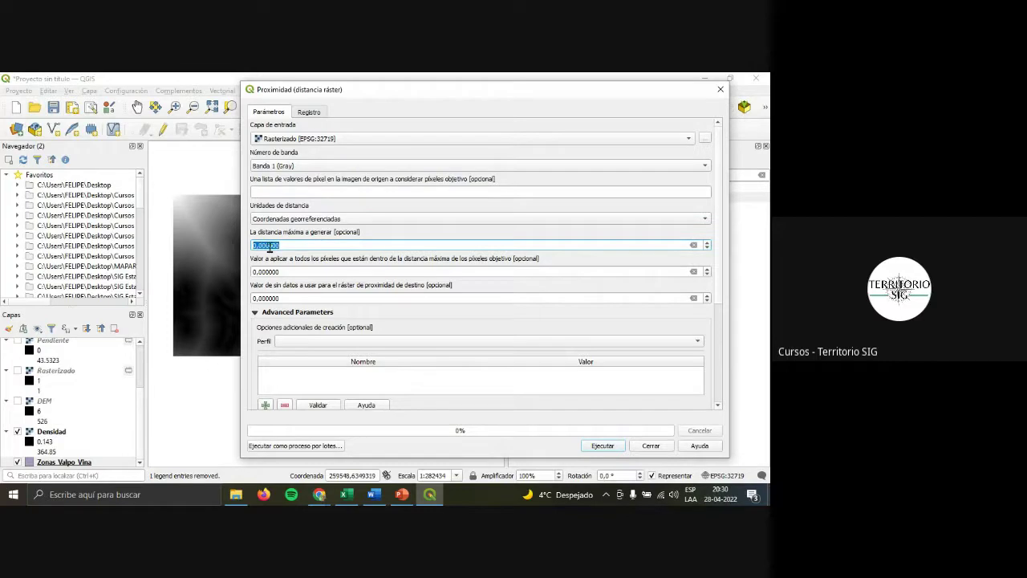
pyautogui.click(347, 272)
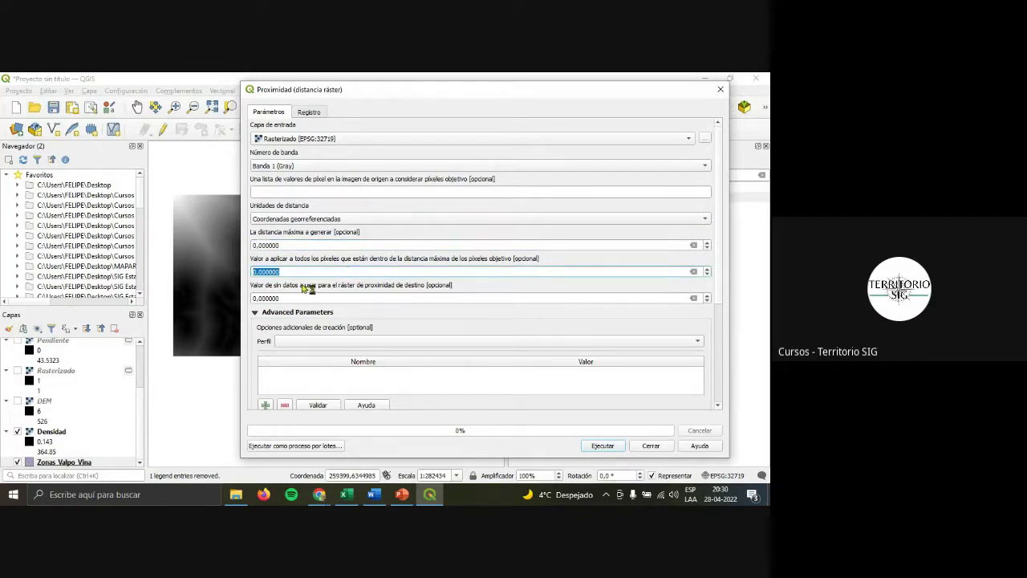
pyautogui.click(317, 298)
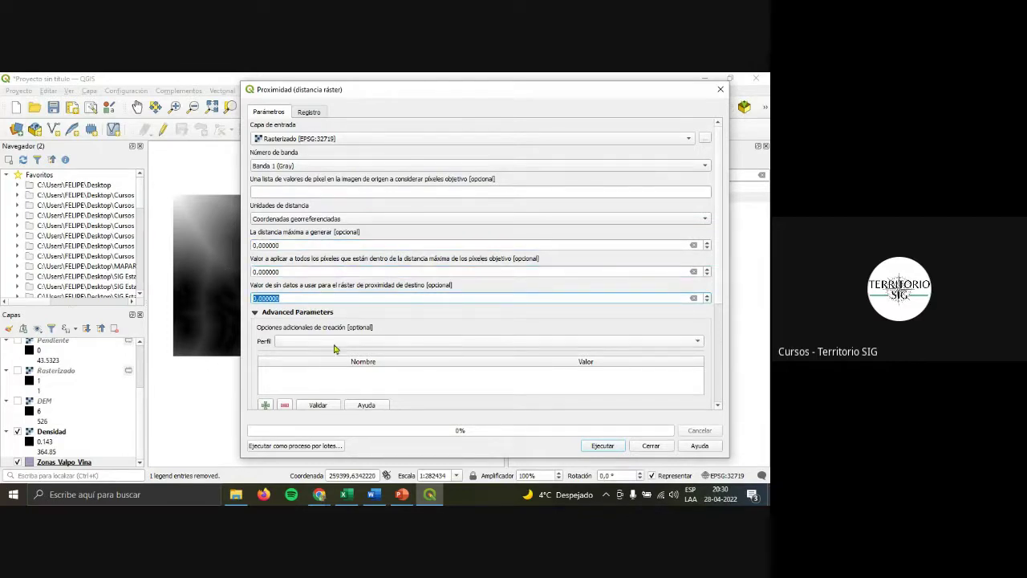
pyautogui.click(340, 191)
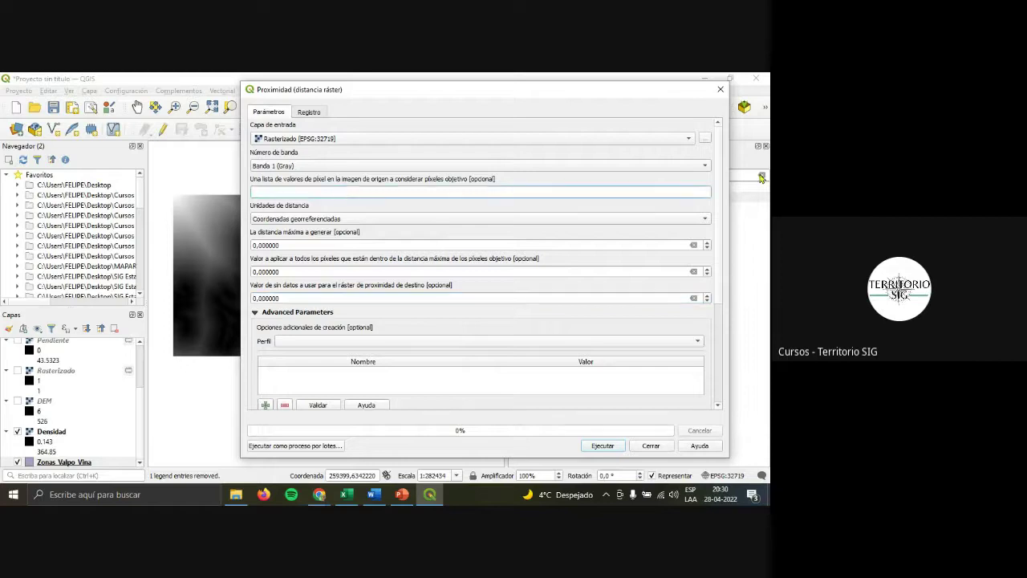
pyautogui.scroll(-3, 709, 375)
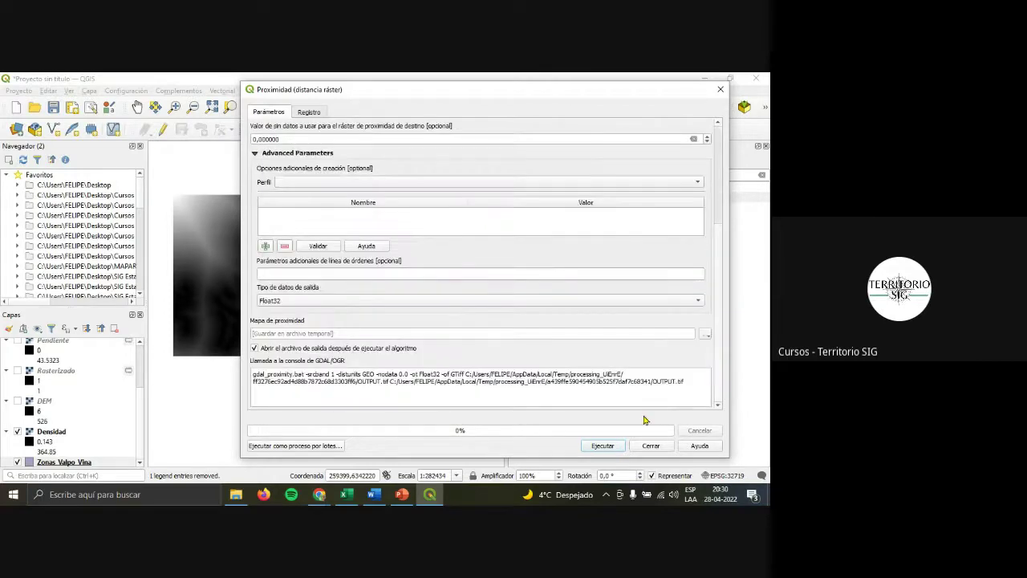
pyautogui.click(596, 447)
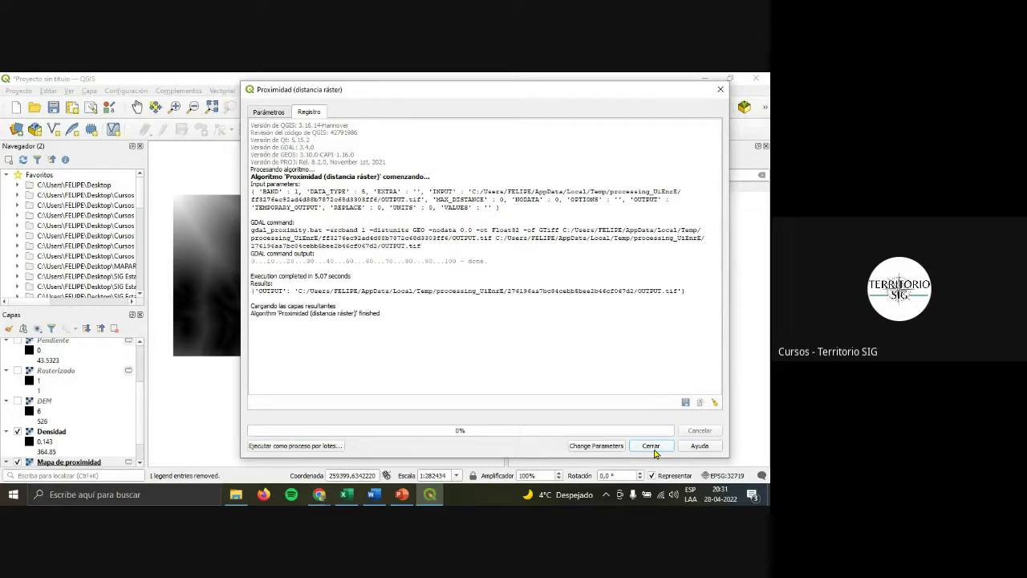
pyautogui.click(652, 448)
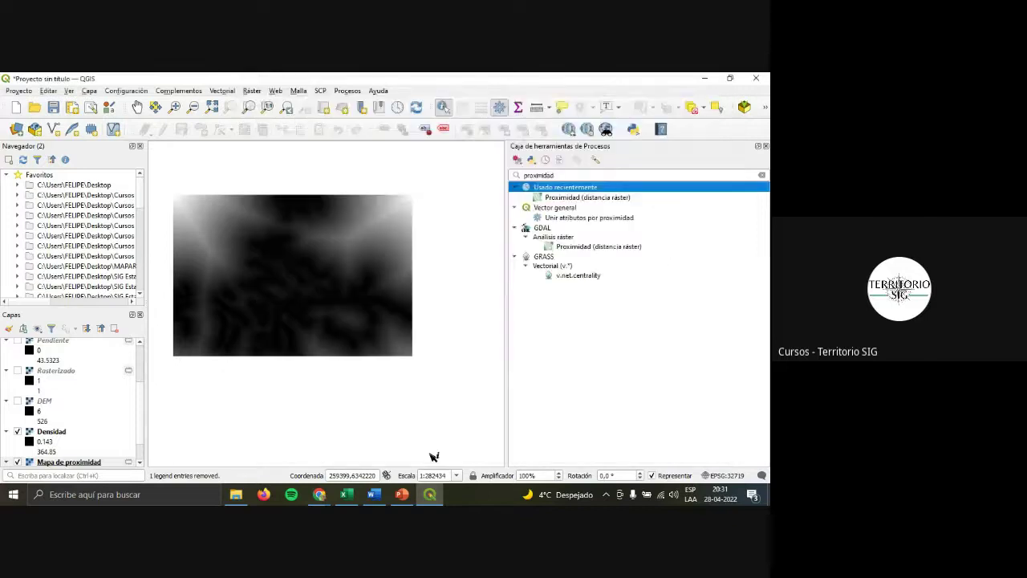
# Remove the old Mapa de proximidad layer, the one with maximum 248.073, from the project.
pyautogui.scroll(-1, 100, 425)
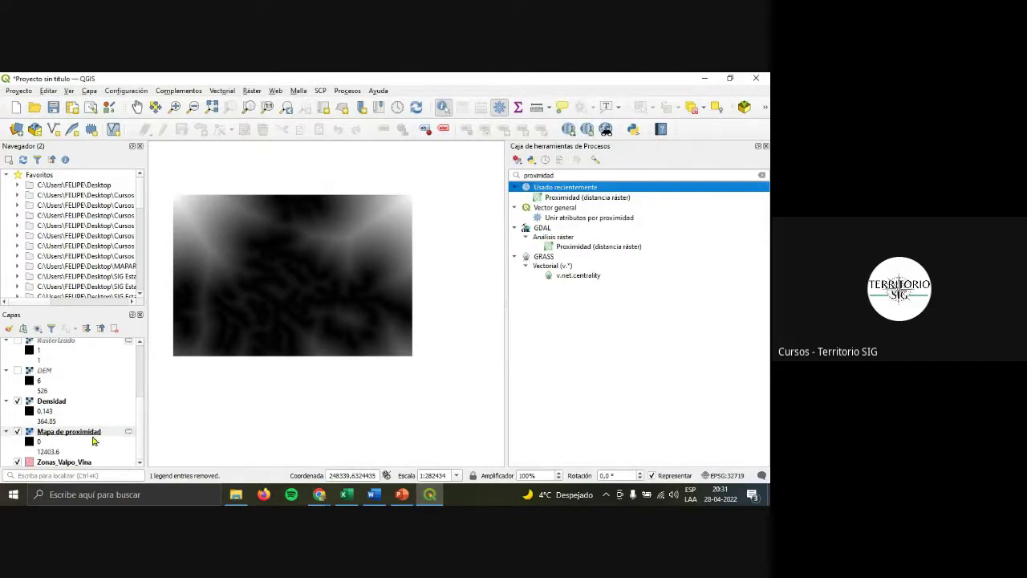
pyautogui.click(66, 436)
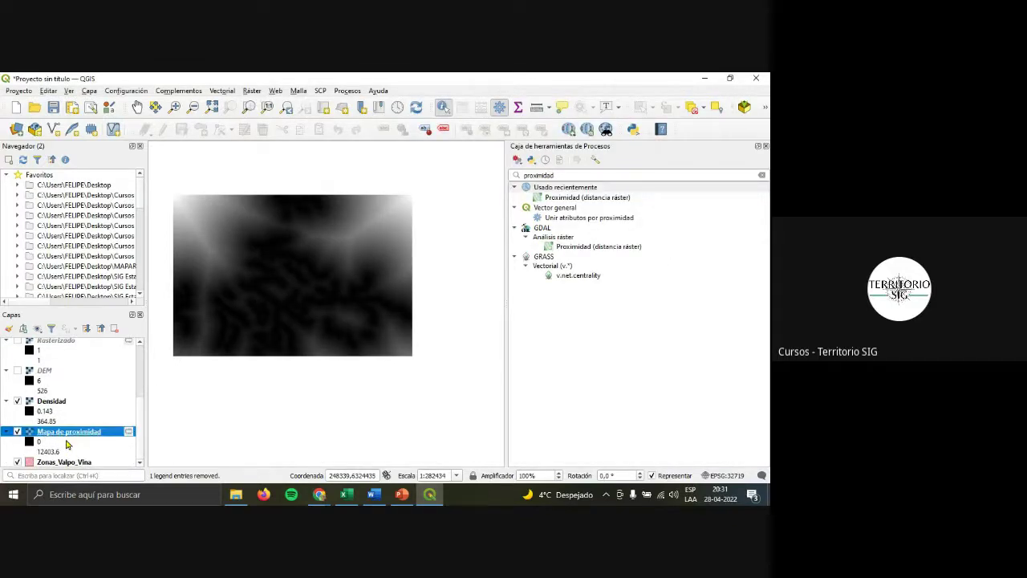
pyautogui.scroll(1, 79, 410)
pyautogui.scroll(1, 79, 411)
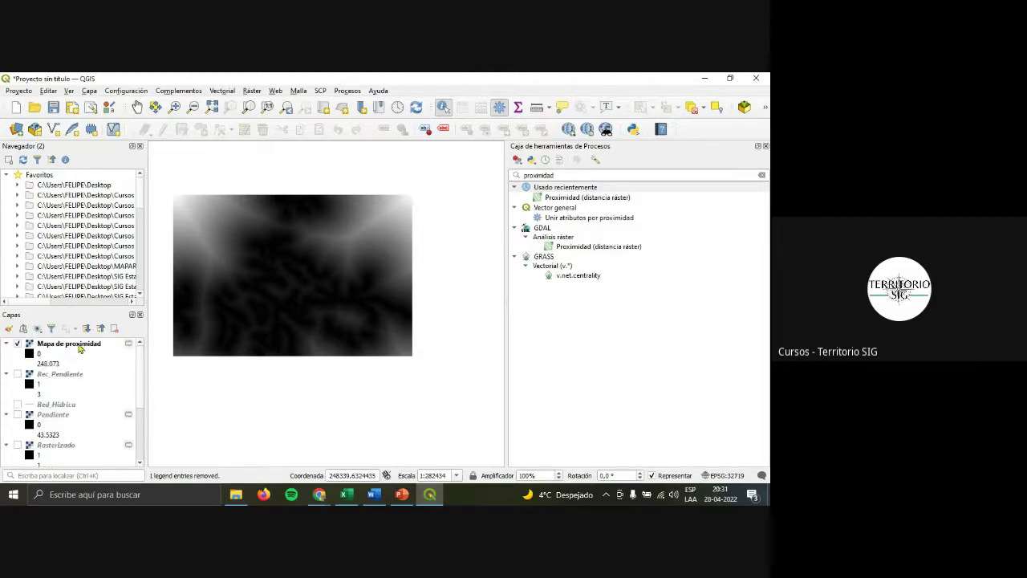
pyautogui.rightClick(79, 345)
pyautogui.click(130, 244)
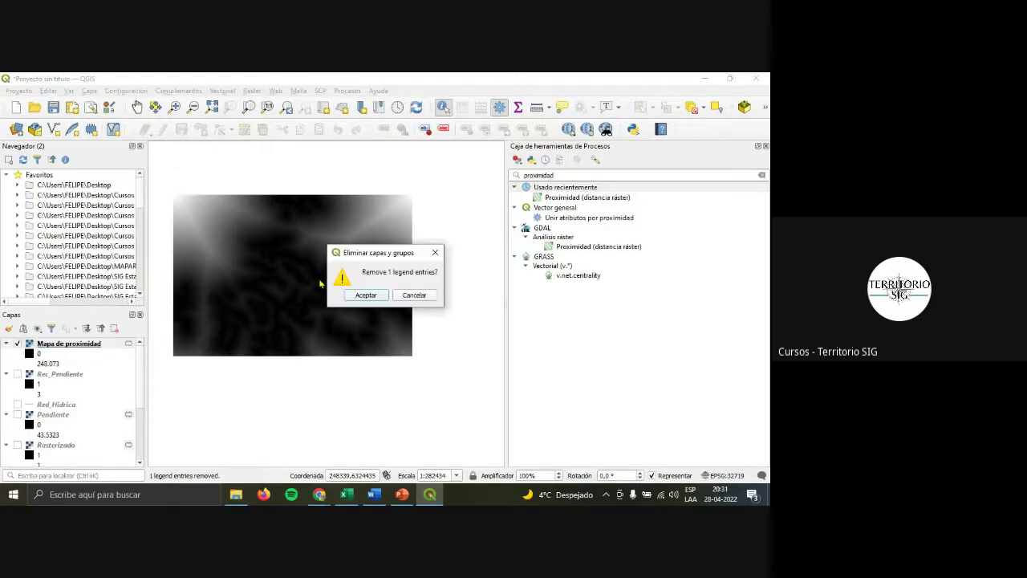
pyautogui.click(366, 294)
# Move the new Mapa de proximidad layer above Rec_Pendiente in the layer order.
pyautogui.scroll(-3, 63, 396)
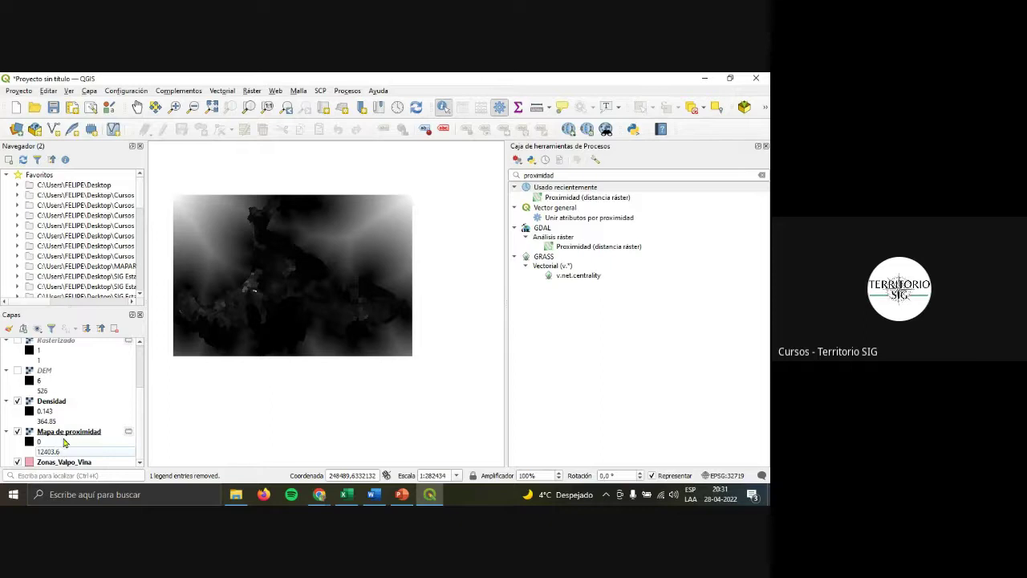
pyautogui.moveTo(69, 438); pyautogui.dragTo(79, 345)
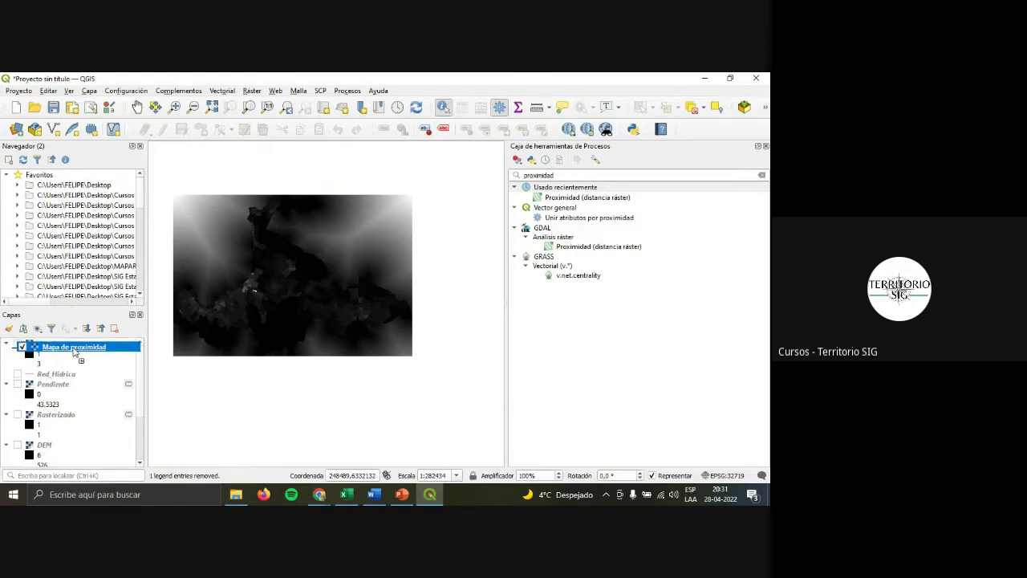
pyautogui.scroll(5, 60, 362)
pyautogui.scroll(-5, 62, 364)
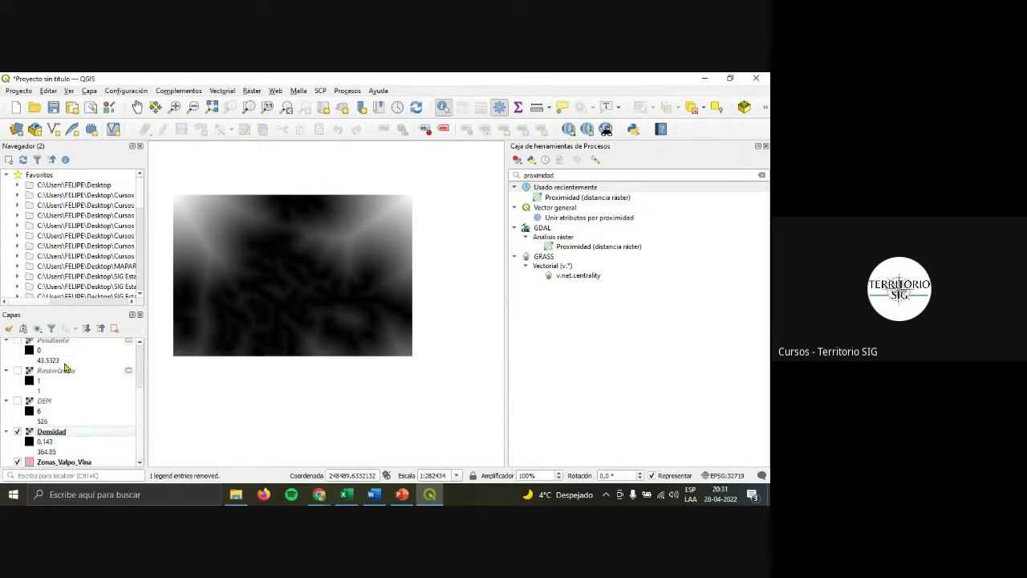
# Select the Mapa de proximidad layer, search the processing toolbox for "reclasificar" and open Reclasificar por tabla.
pyautogui.scroll(5, 64, 366)
pyautogui.click(68, 352)
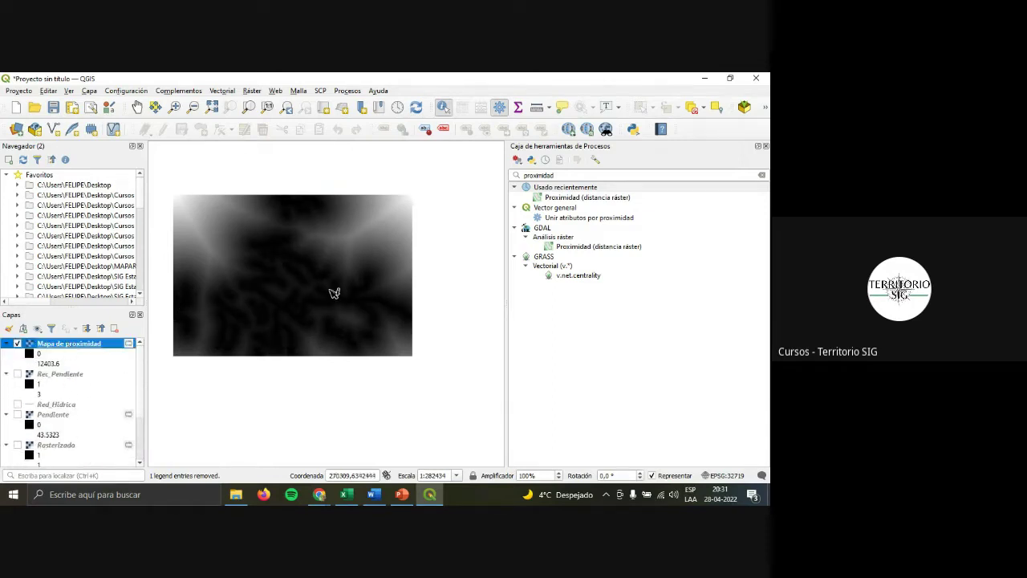
pyautogui.click(550, 170)
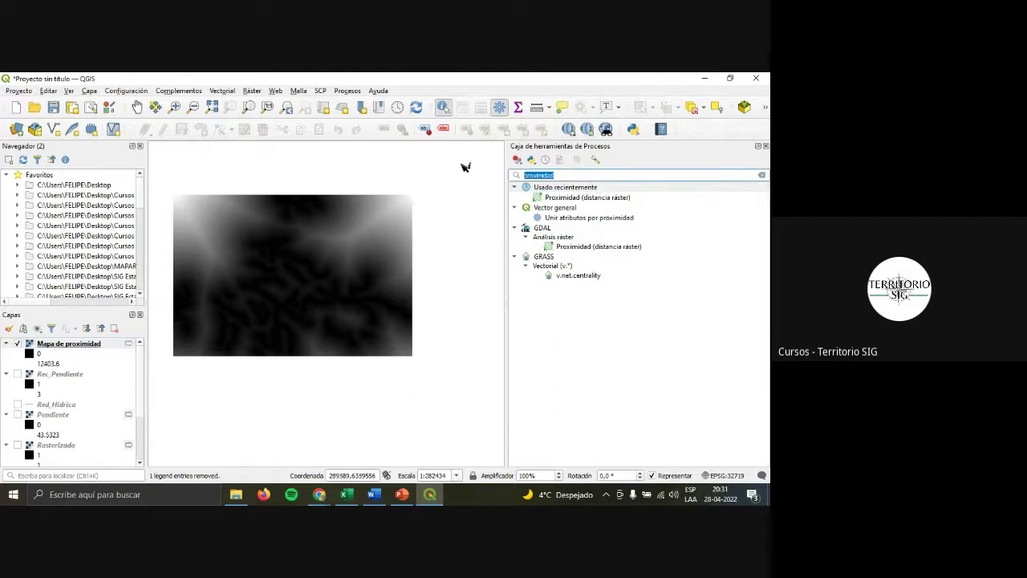
pyautogui.press('BackSpace')
pyautogui.press('BackSpace')
pyautogui.press('BackSpace')
pyautogui.press('BackSpace')
pyautogui.press('BackSpace')
pyautogui.press('BackSpace')
pyautogui.press('BackSpace')
pyautogui.press('BackSpace')
pyautogui.press('BackSpace')
pyautogui.press('BackSpace')
pyautogui.write('reclasificar')
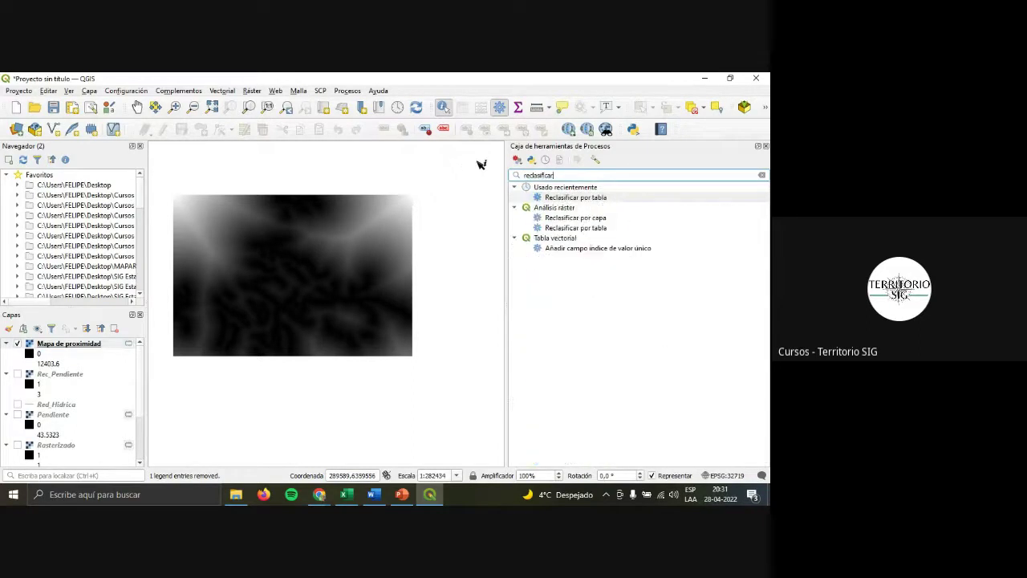
pyautogui.doubleClick(598, 200)
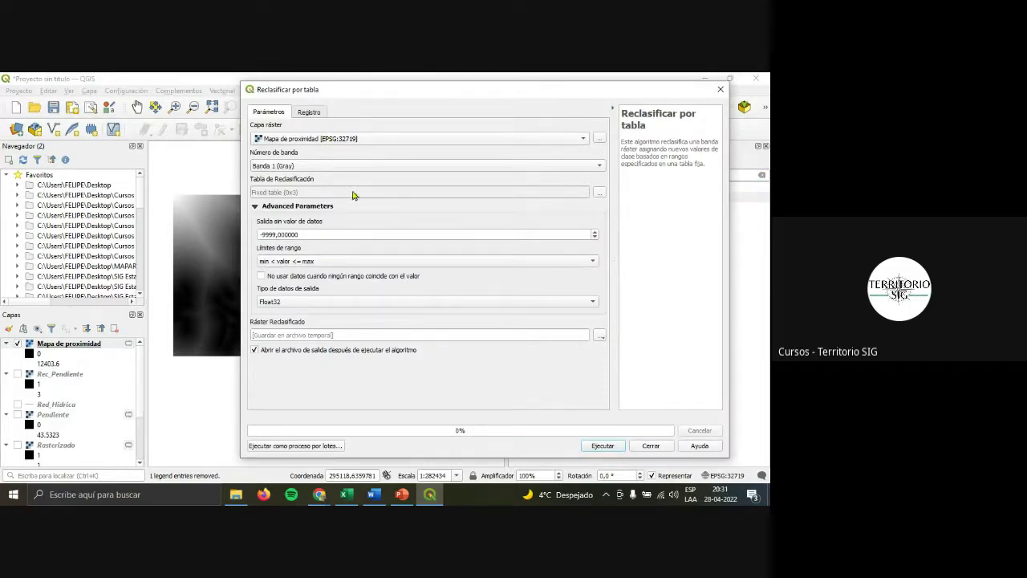
# Add a first row to the reclassification table with minimum -10, maximum 100 and value 3.
pyautogui.click(599, 193)
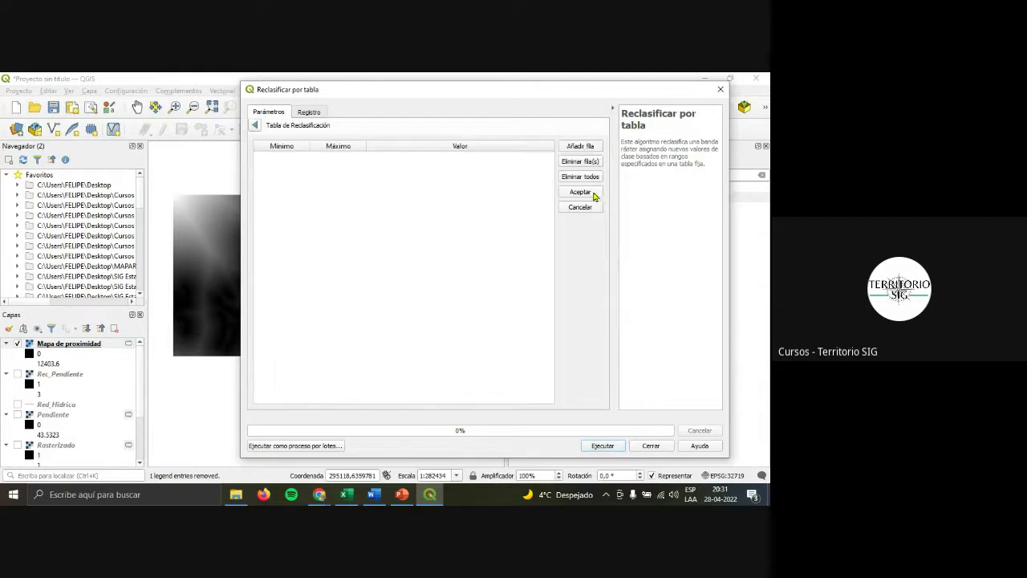
pyautogui.click(580, 147)
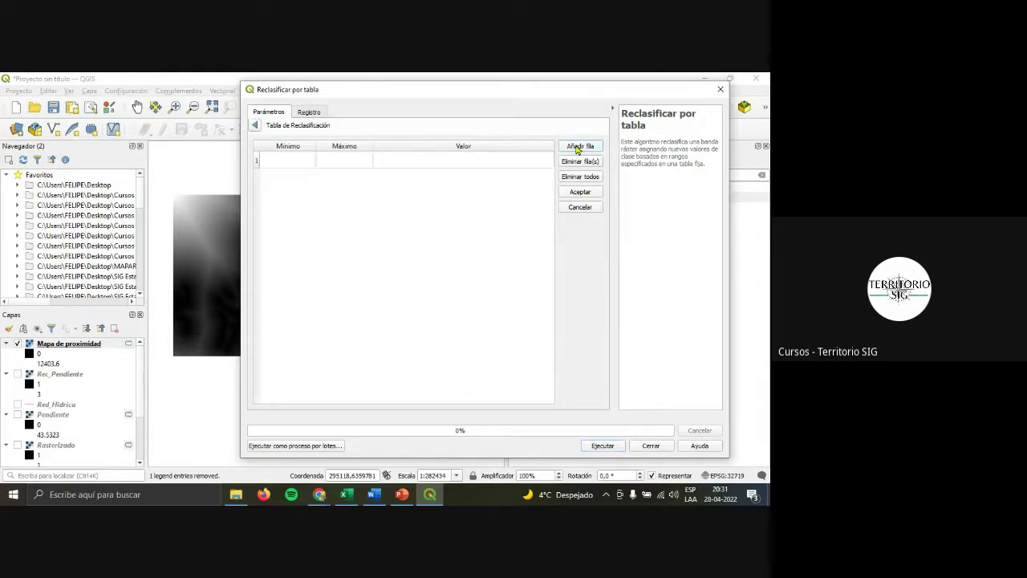
pyautogui.doubleClick(282, 160)
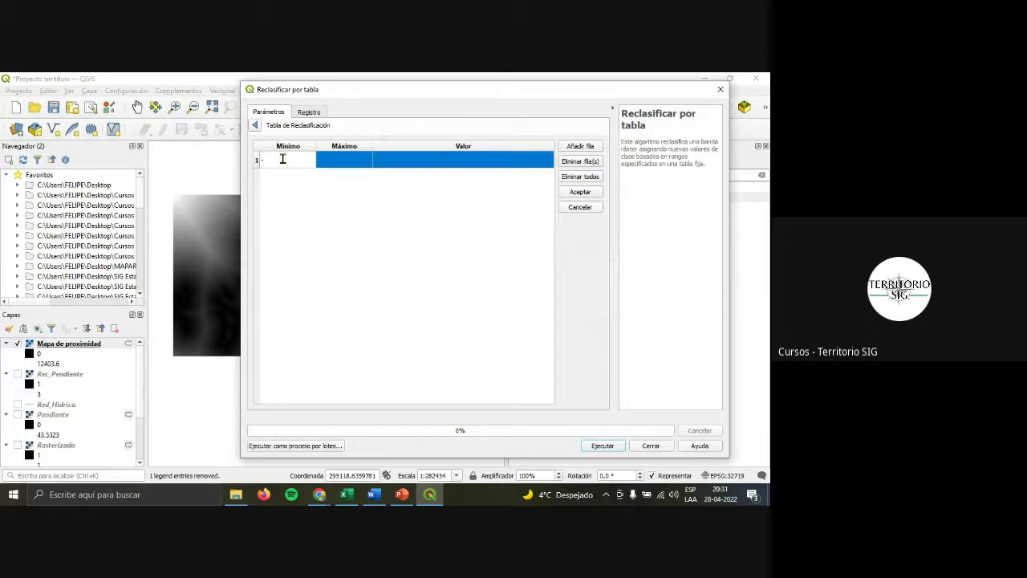
pyautogui.write('-10')
pyautogui.doubleClick(354, 166)
pyautogui.write('10')
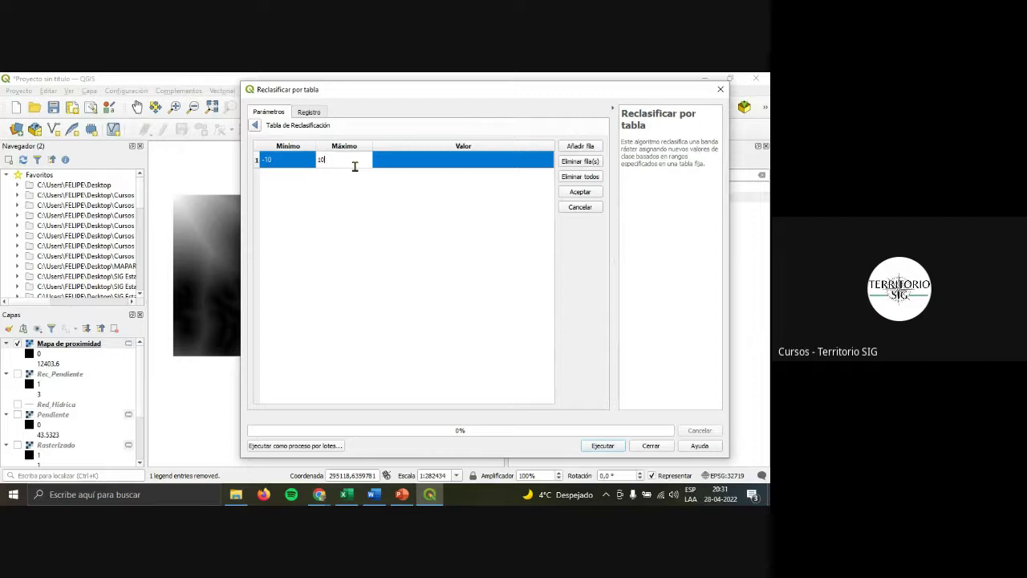
pyautogui.write('0')
pyautogui.doubleClick(410, 163)
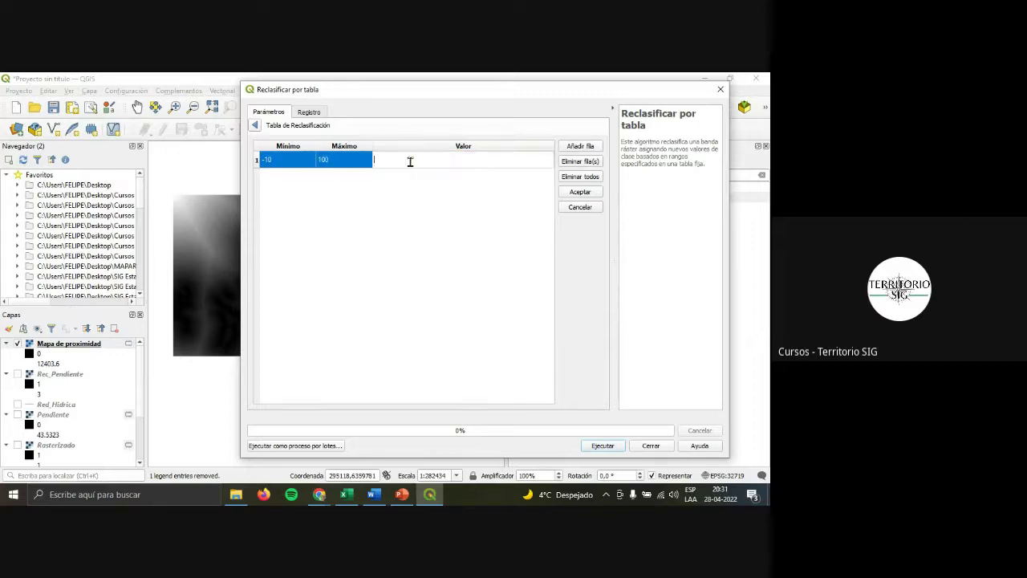
pyautogui.write('3')
pyautogui.click(414, 190)
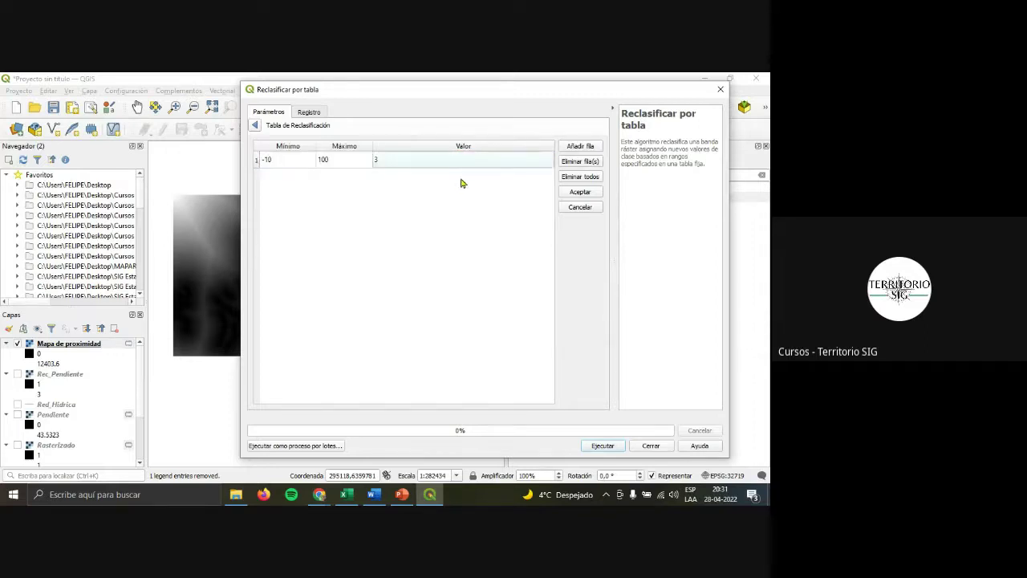
# Add a second reclassification row with minimum 100, maximum 500 and value 2.
pyautogui.click(567, 153)
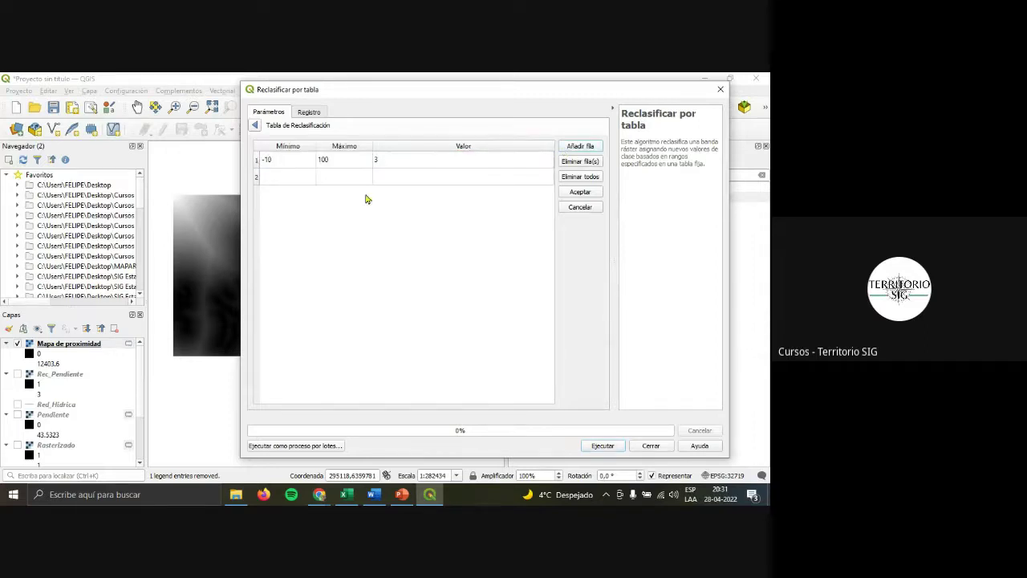
pyautogui.doubleClick(419, 179)
pyautogui.write('2')
pyautogui.doubleClick(305, 173)
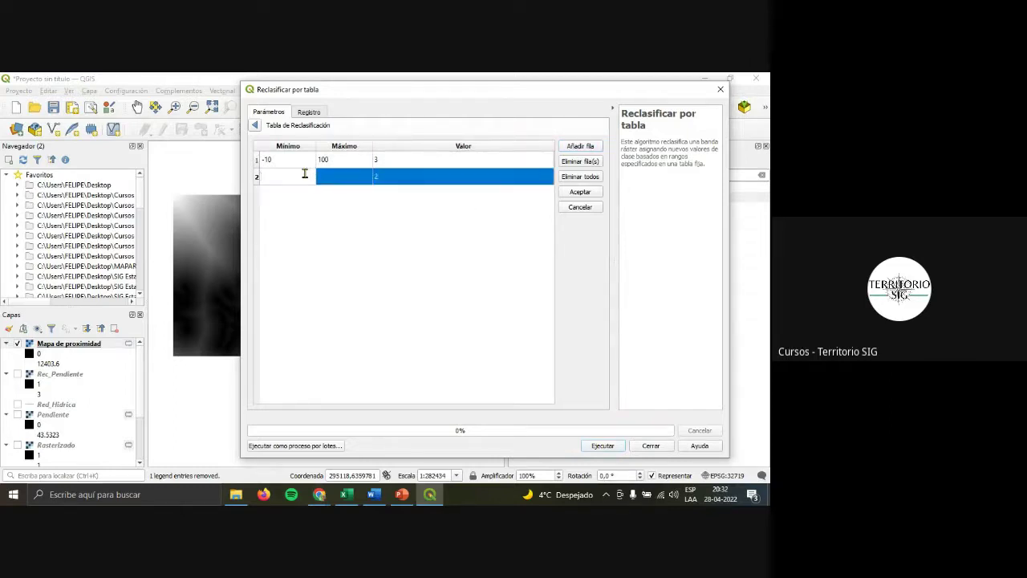
pyautogui.write('100')
pyautogui.click(336, 177)
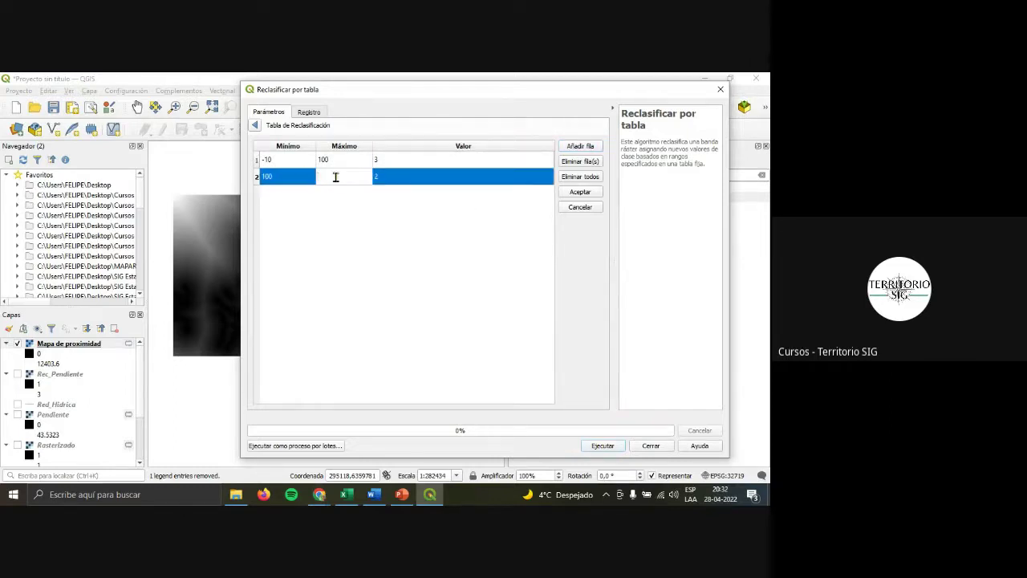
pyautogui.write('500')
pyautogui.click(395, 242)
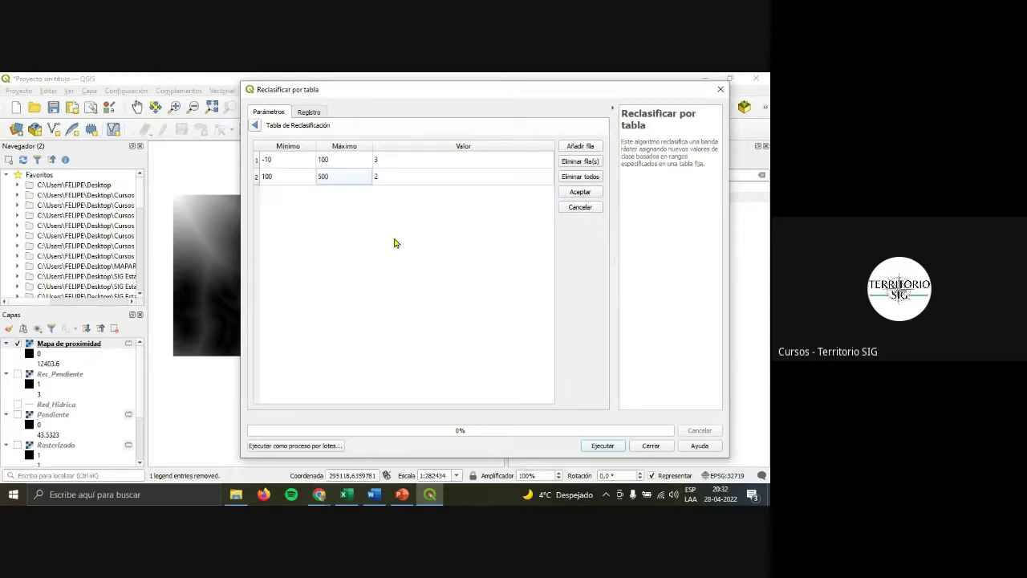
# Add a third reclassification row with minimum 500, maximum 13000 and value 1, and accept the table.
pyautogui.click(593, 150)
pyautogui.doubleClick(406, 195)
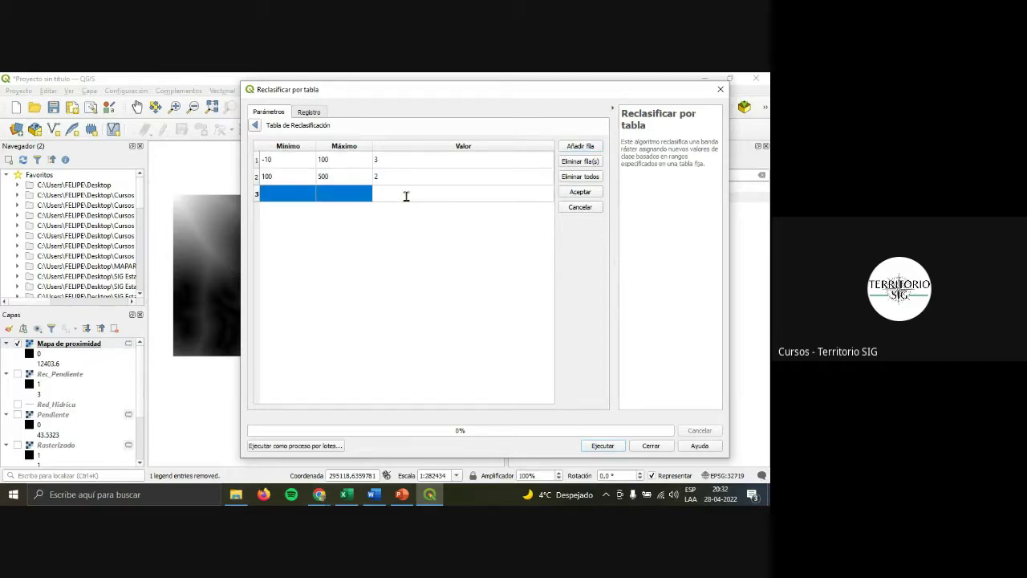
pyautogui.write('1')
pyautogui.doubleClick(289, 197)
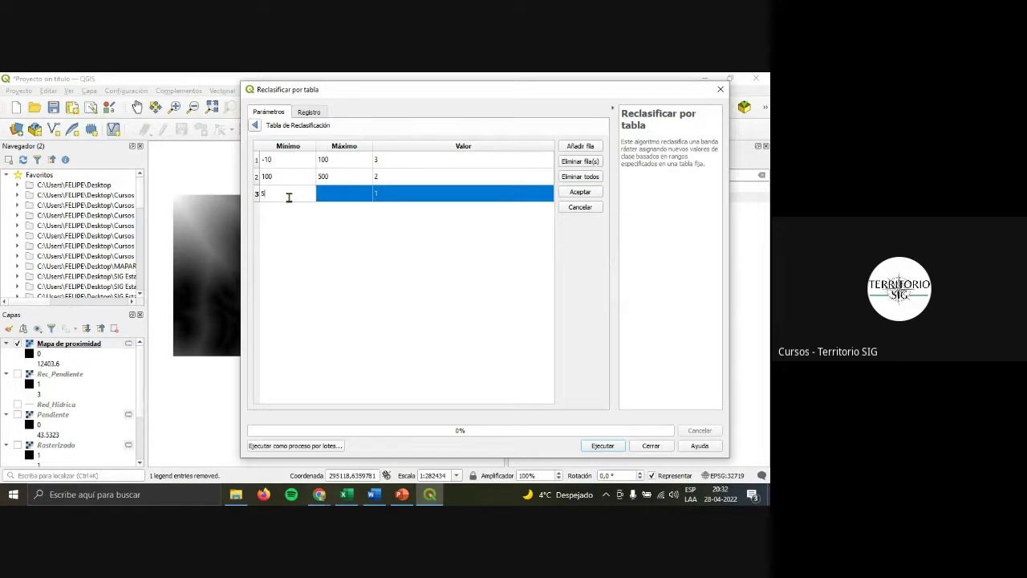
pyautogui.write('500')
pyautogui.click(346, 201)
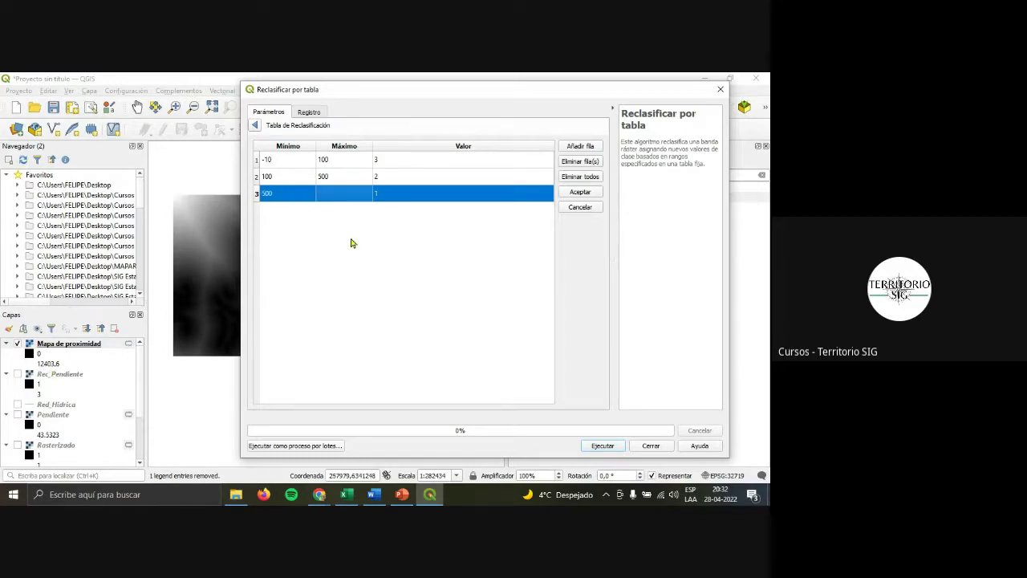
pyautogui.doubleClick(353, 199)
pyautogui.write('13000')
pyautogui.click(377, 249)
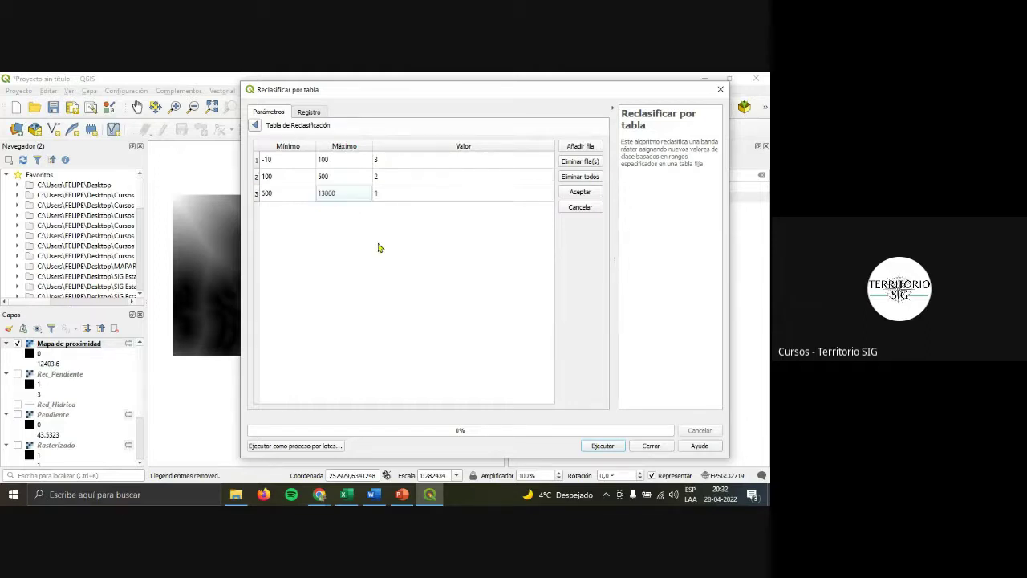
pyautogui.click(572, 193)
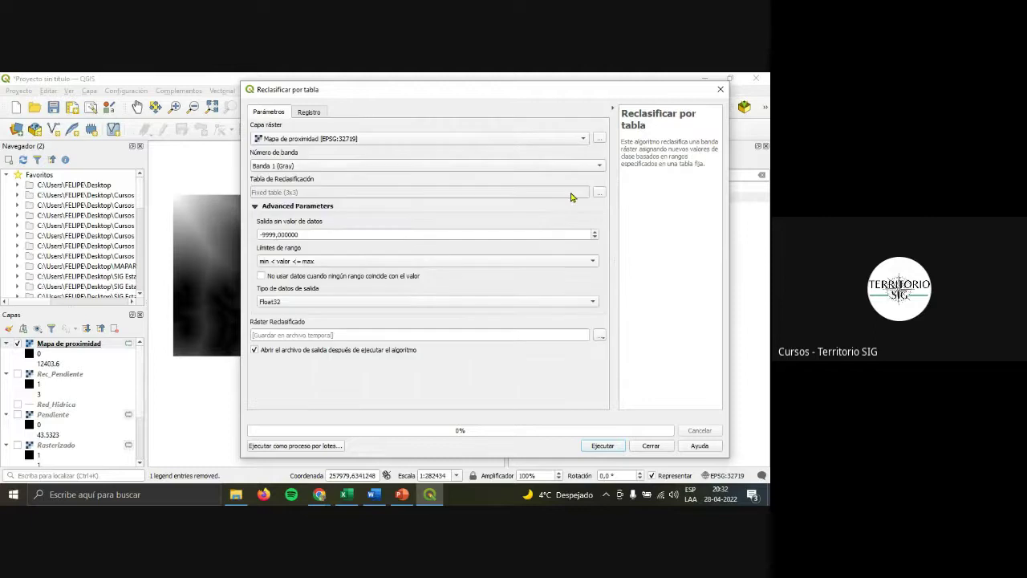
# Save the reclassified raster over the existing Rec_Distancia TIF file, run the reclassification and close the tool.
pyautogui.click(599, 336)
pyautogui.click(622, 360)
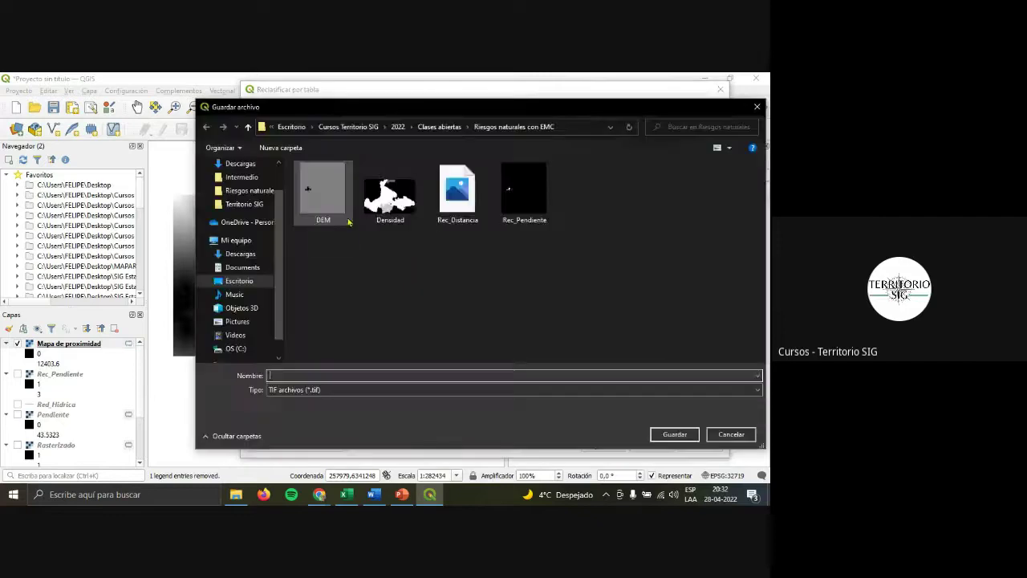
pyautogui.click(456, 209)
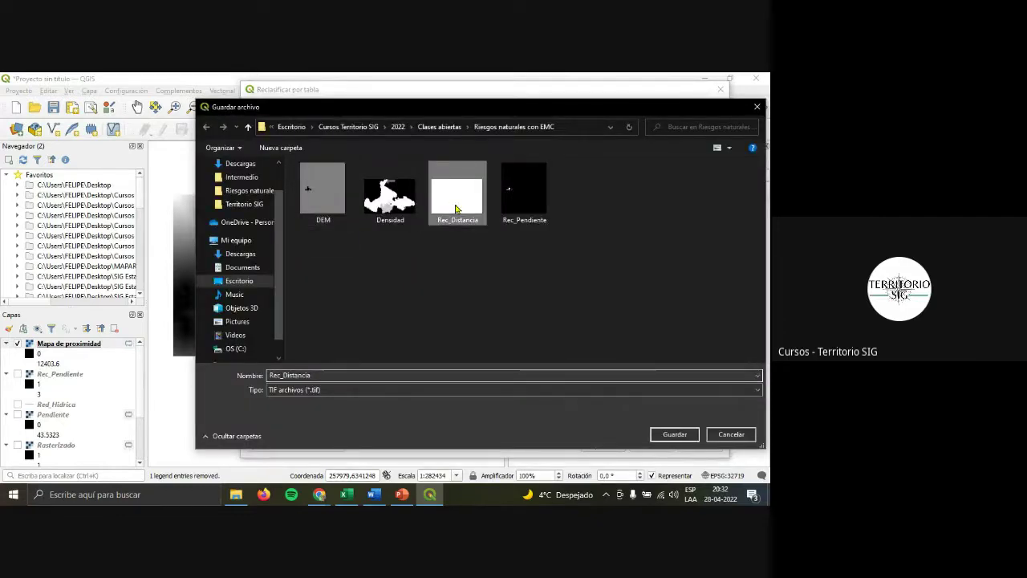
pyautogui.click(668, 434)
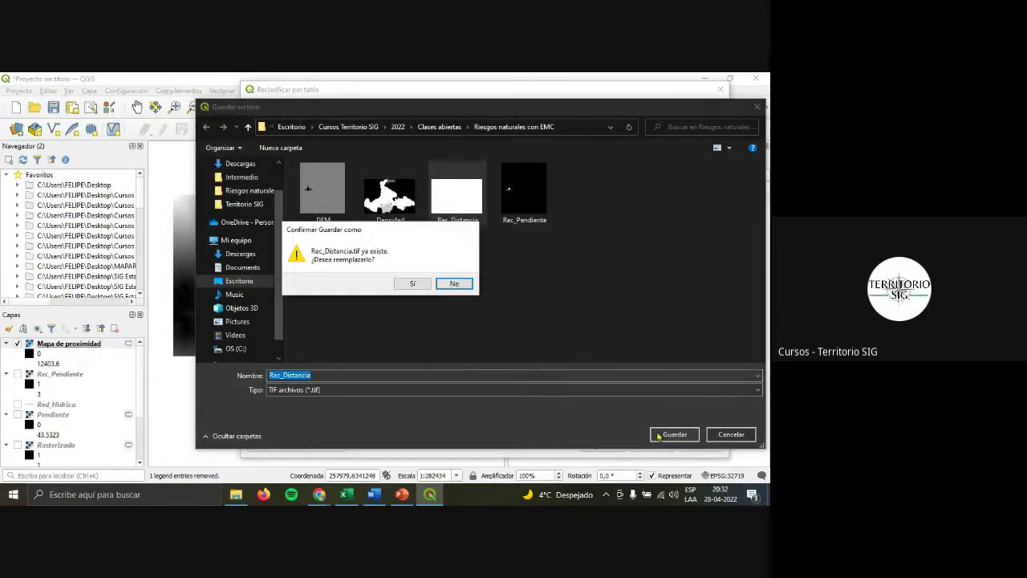
pyautogui.click(412, 285)
pyautogui.click(596, 448)
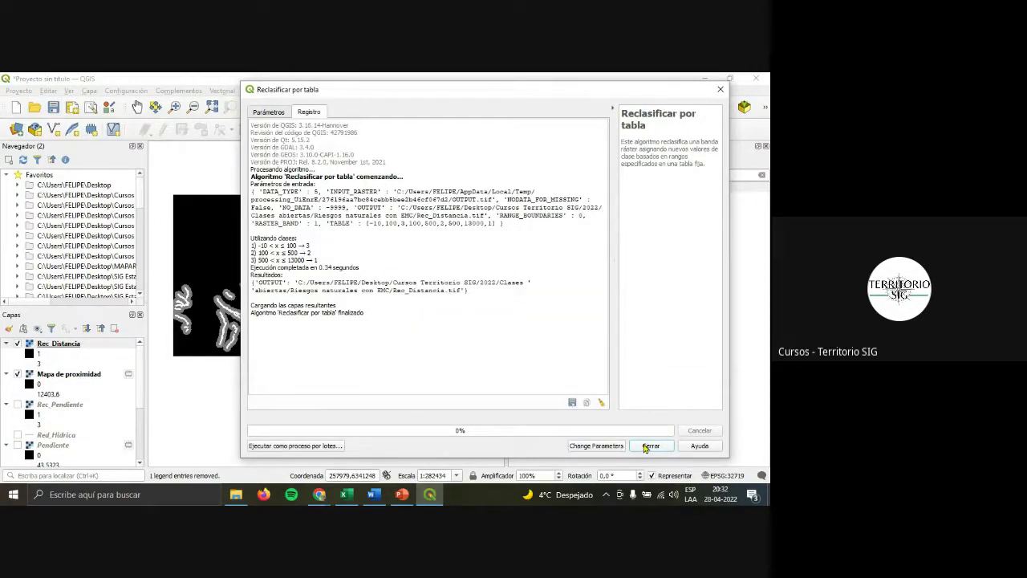
pyautogui.click(649, 446)
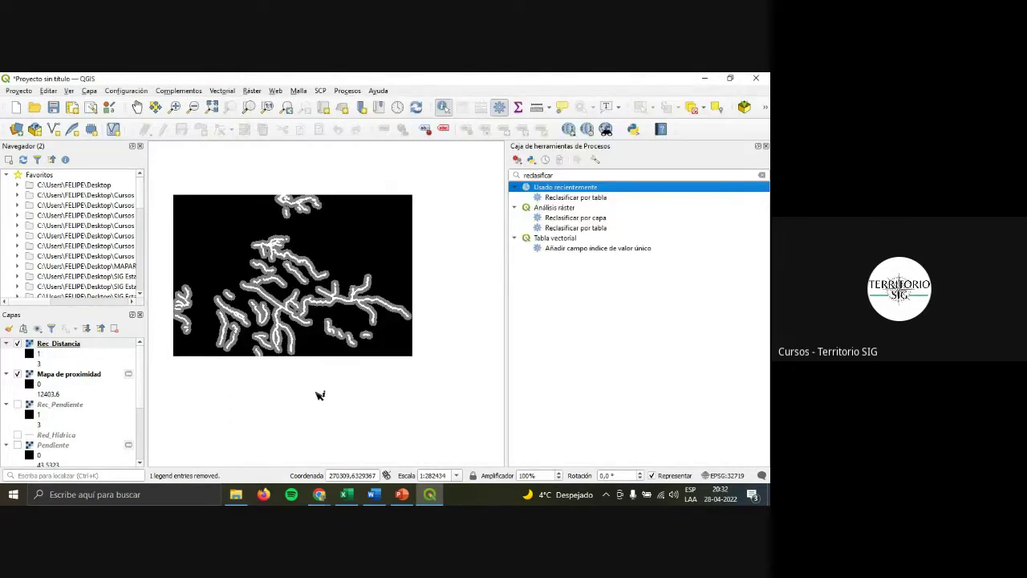
# Inspect the new Rec_Distancia raster around the streams, hide Mapa de proximidad and make Rec_Pendiente visible.
pyautogui.scroll(-1, 321, 264)
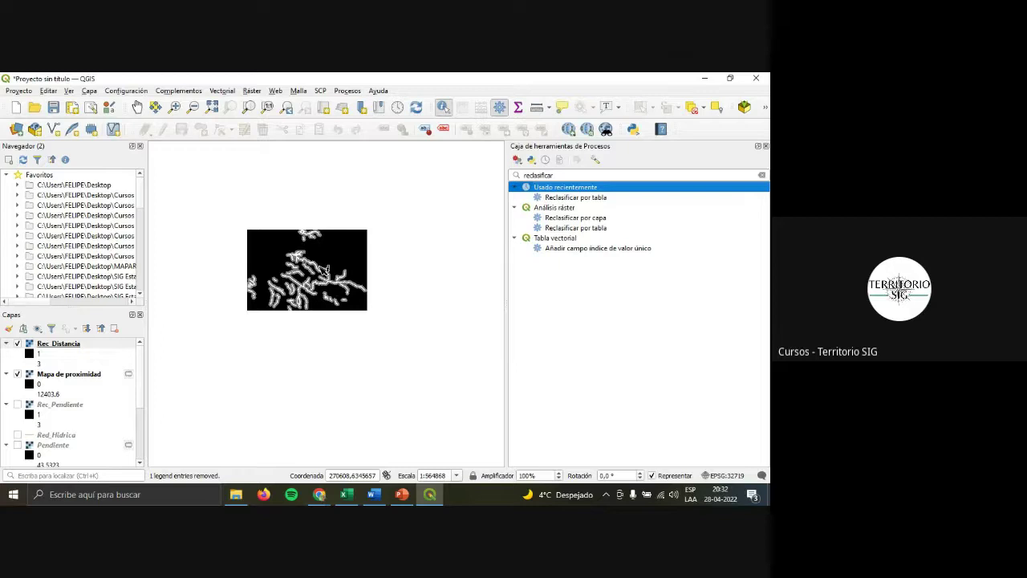
pyautogui.scroll(1, 315, 275)
pyautogui.scroll(1, 311, 275)
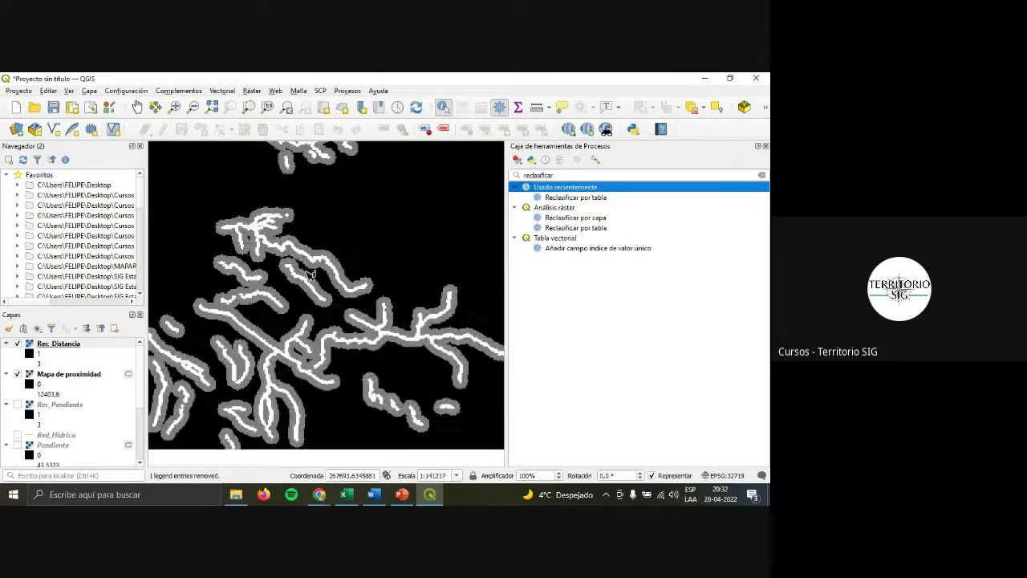
pyautogui.scroll(1, 313, 273)
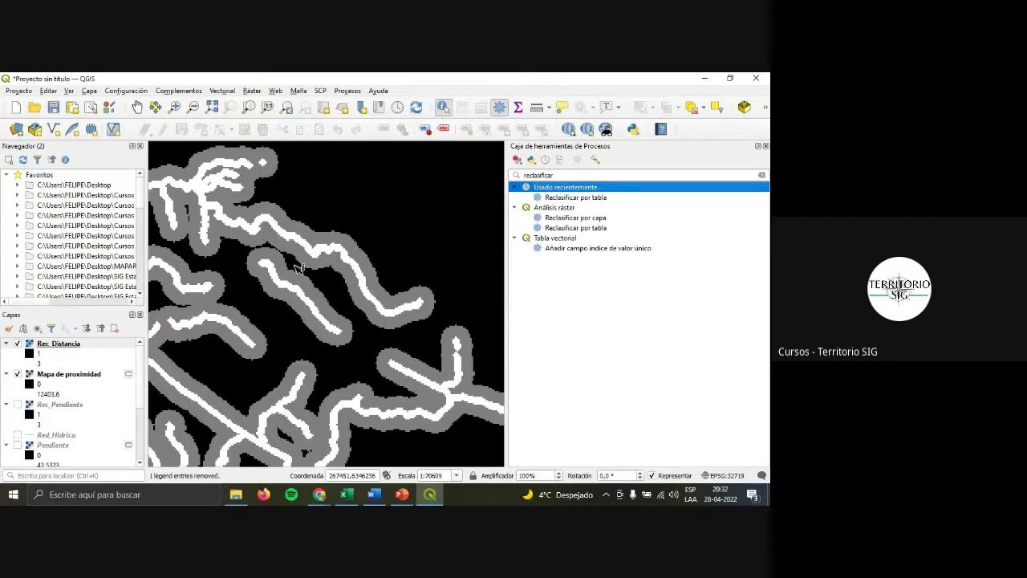
pyautogui.scroll(-1, 300, 261)
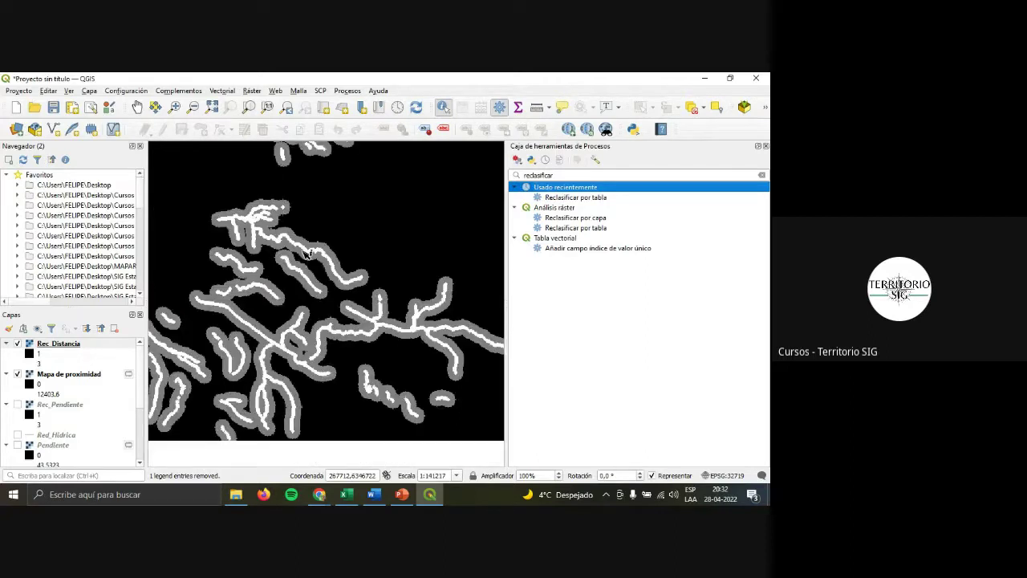
pyautogui.scroll(-1, 307, 253)
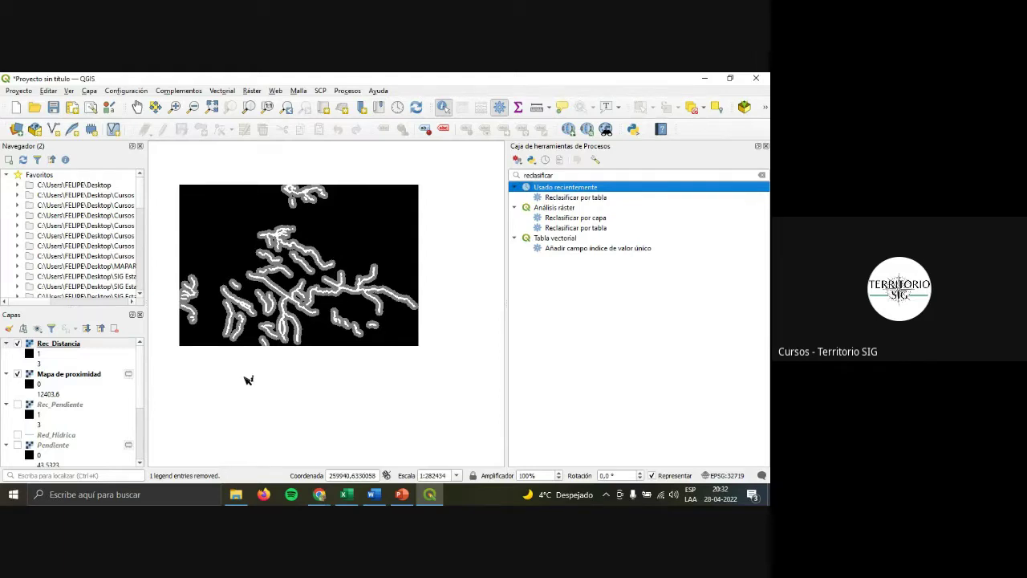
pyautogui.click(18, 375)
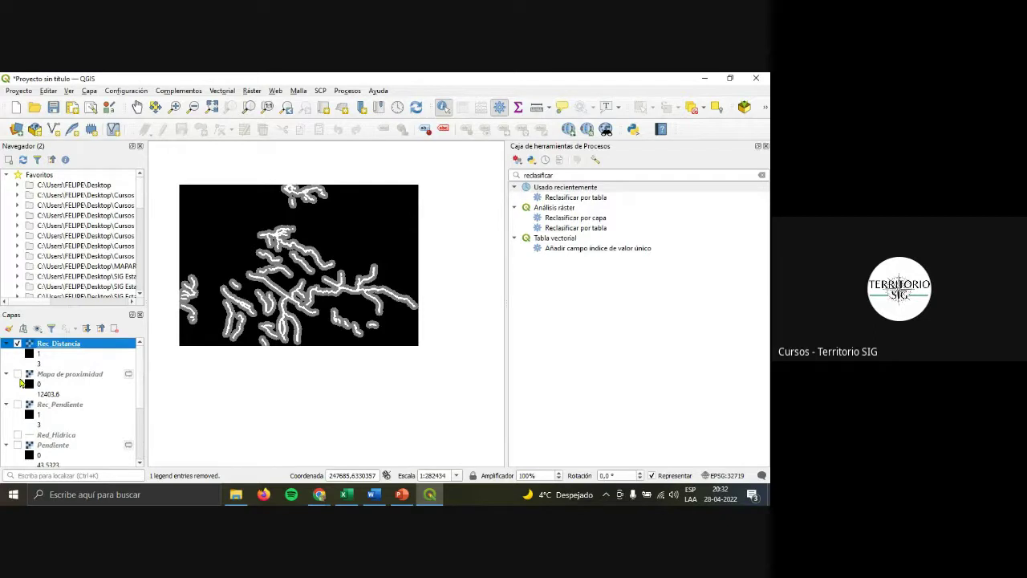
pyautogui.click(17, 405)
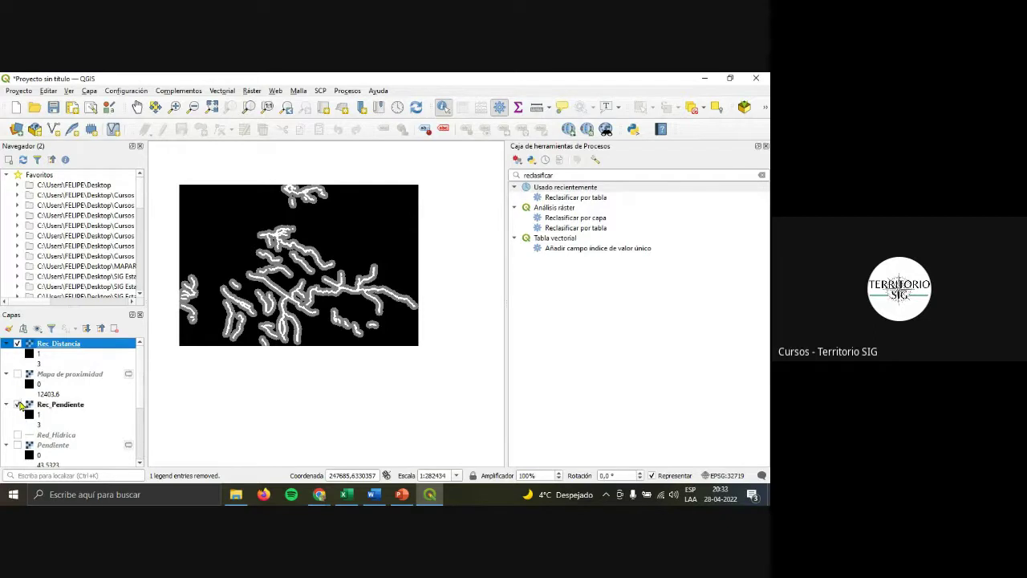
# Toggle the visibility of Rec_Distancia to compare it with Rec_Pendiente, leaving it visible.
pyautogui.click(18, 343)
pyautogui.click(17, 343)
pyautogui.click(17, 344)
pyautogui.click(18, 344)
pyautogui.scroll(-2, 92, 422)
pyautogui.scroll(2, 92, 421)
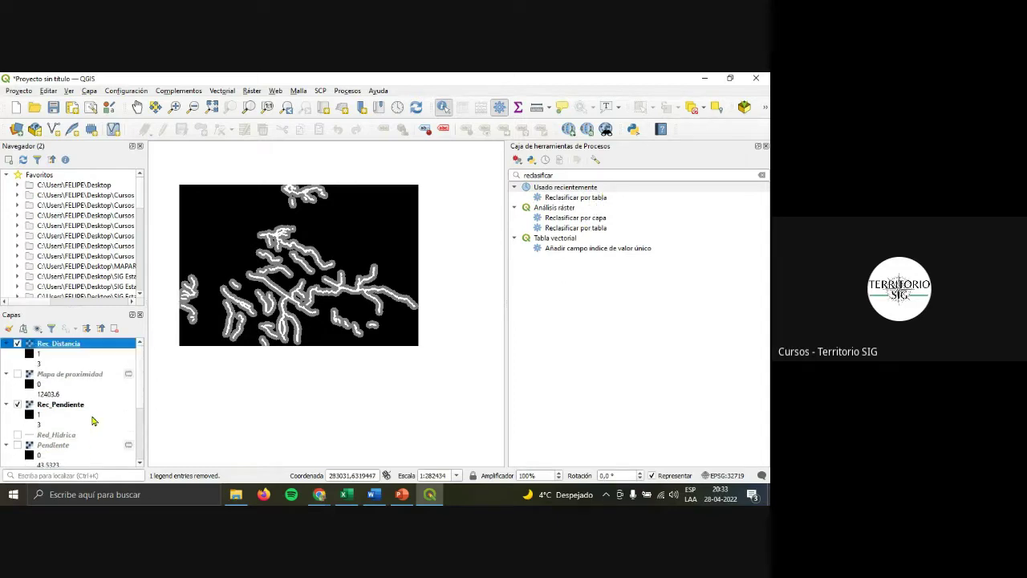
# Make Mapa de proximidad visible and hide Rec_Distancia to view the original distance raster.
pyautogui.click(58, 376)
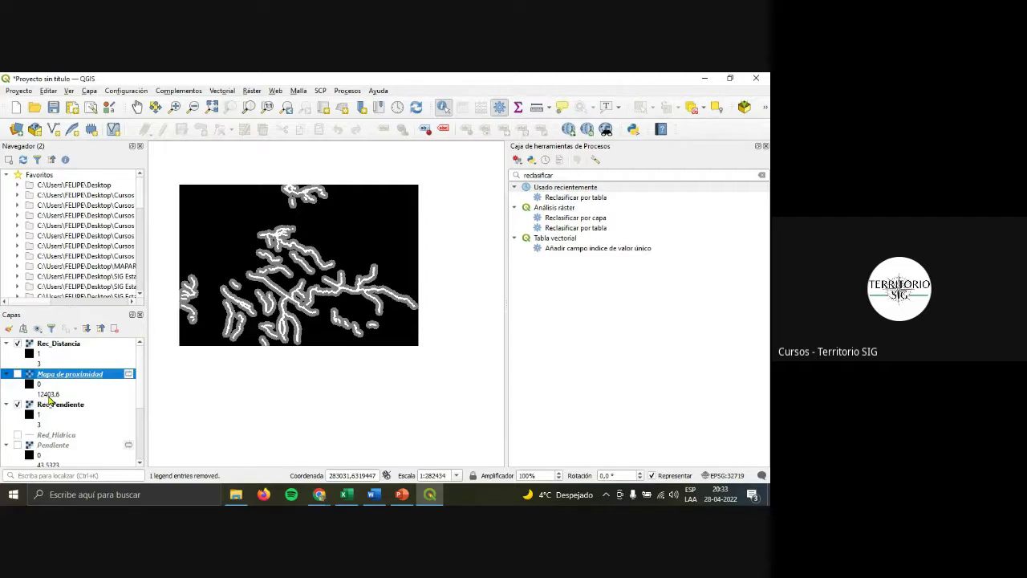
pyautogui.click(18, 374)
pyautogui.click(18, 343)
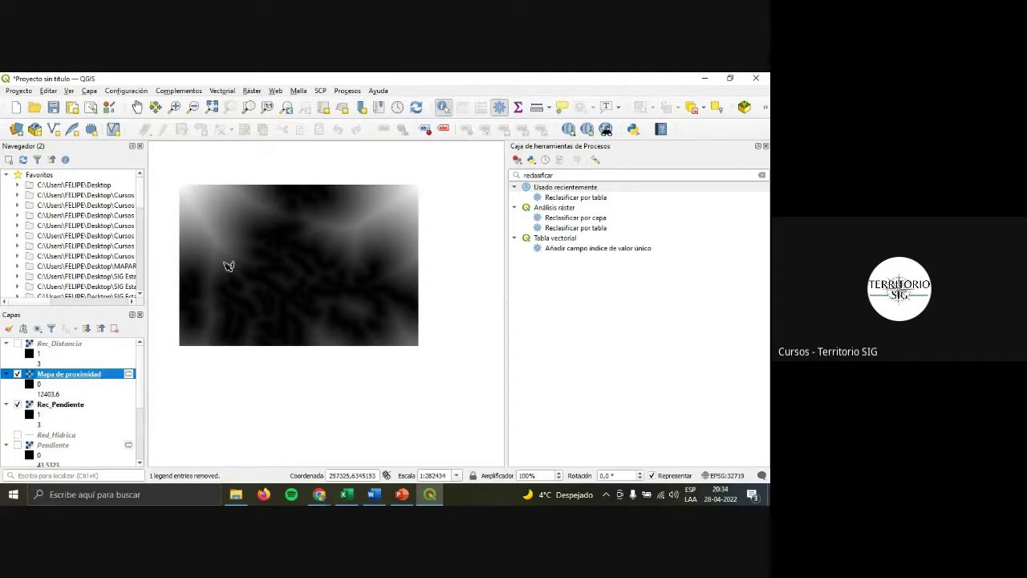
pyautogui.click(49, 394)
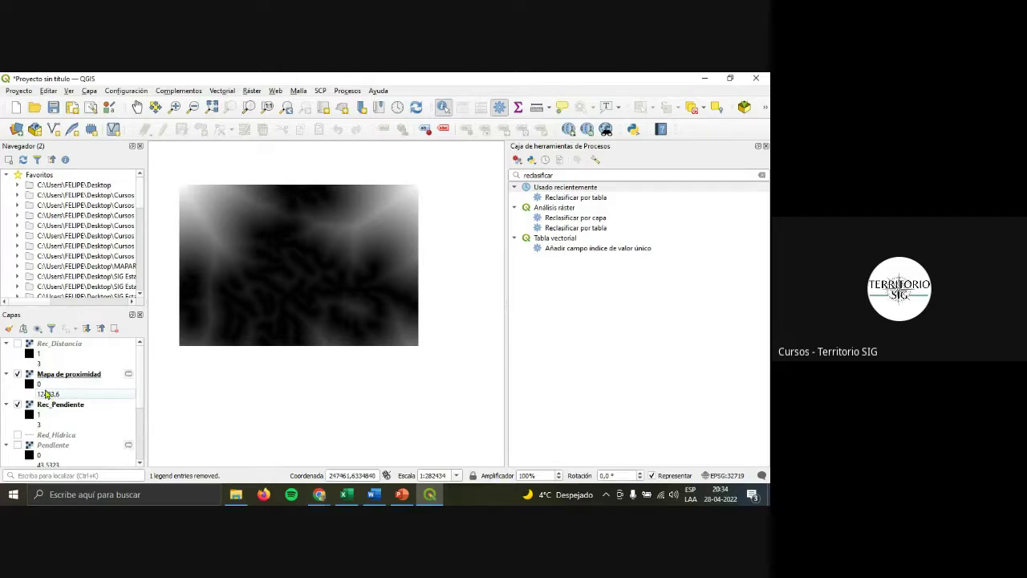
# Hide Mapa de proximidad and open the empty reclassification table of Reclassify by table with Mapa de proximidad as input raster.
pyautogui.click(17, 374)
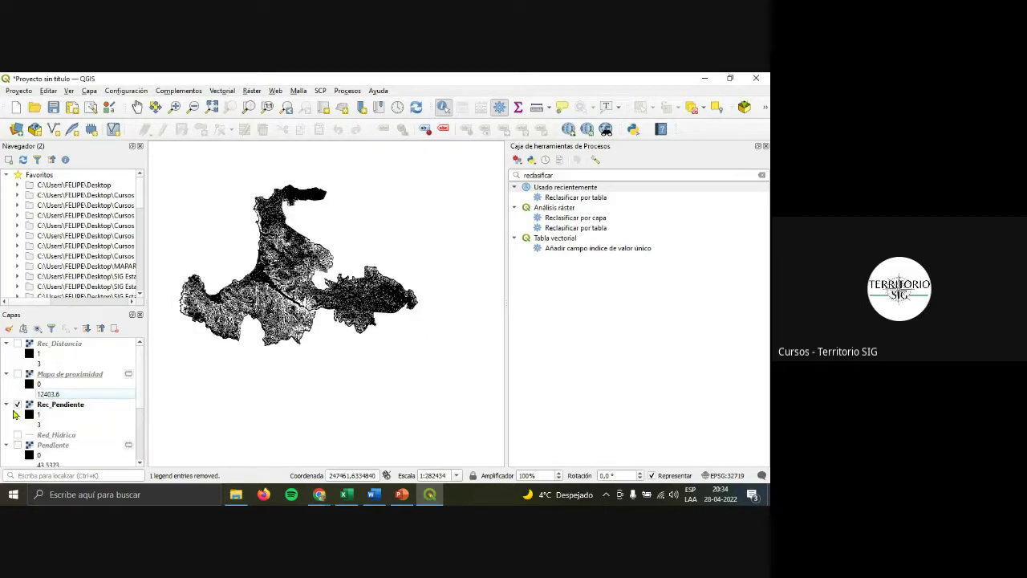
pyautogui.doubleClick(585, 199)
pyautogui.click(361, 141)
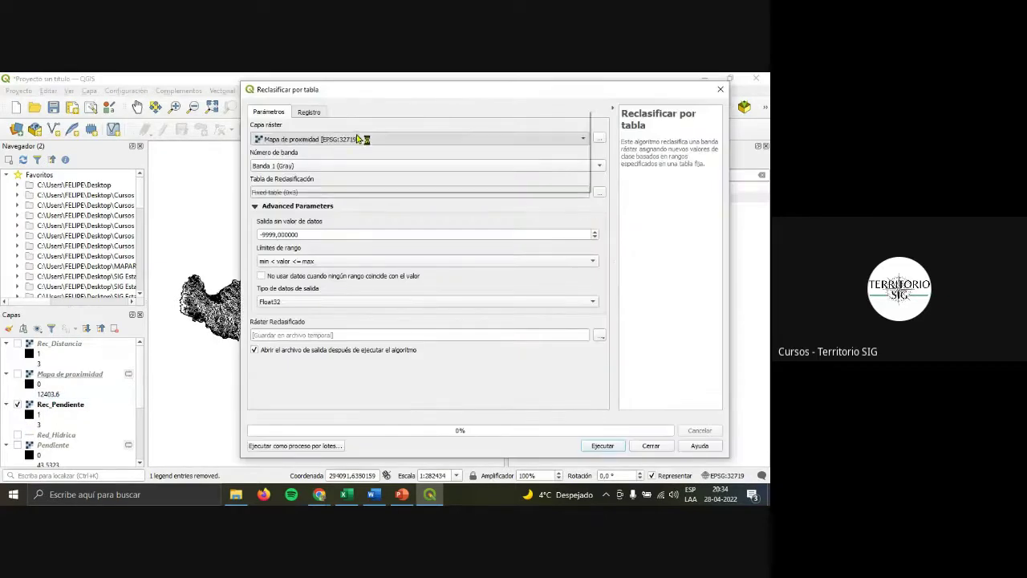
pyautogui.click(363, 141)
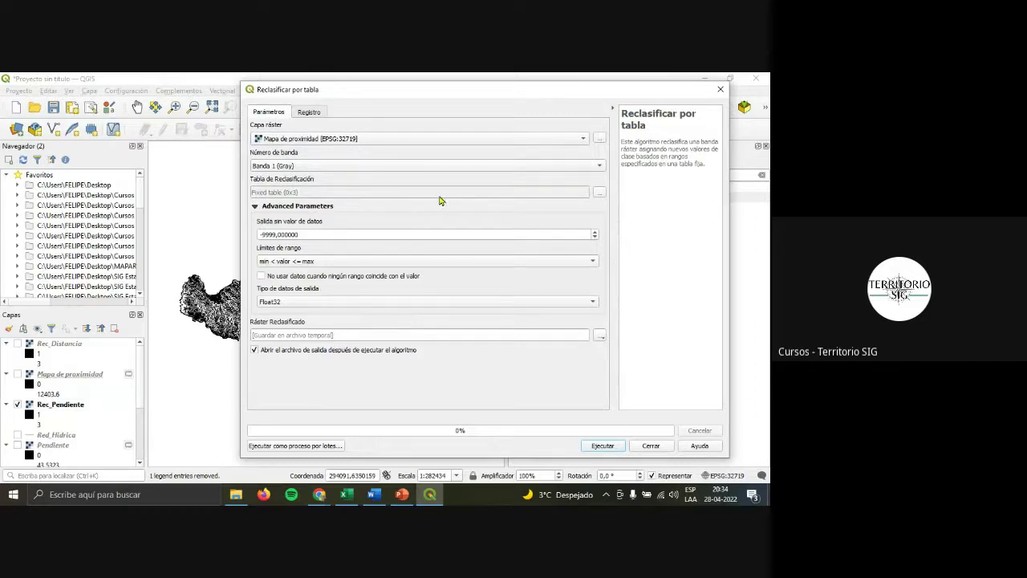
pyautogui.click(600, 193)
# Switch to PowerPoint, review the water-distance thresholds for classes 3, 2 and 1 in the criteria table, and return to QGIS.
pyautogui.click(402, 495)
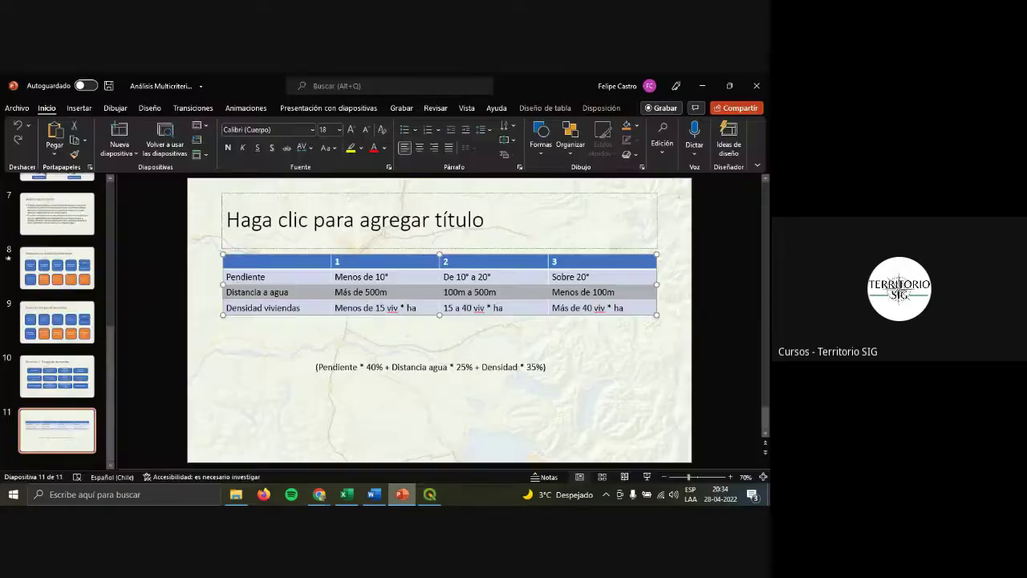
pyautogui.click(250, 293)
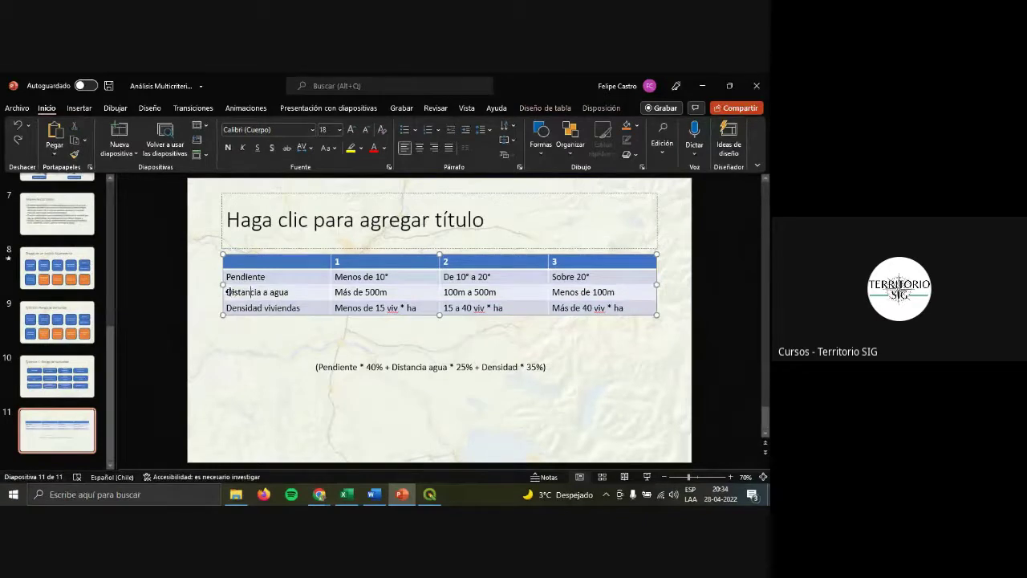
pyautogui.moveTo(228, 292); pyautogui.dragTo(581, 299)
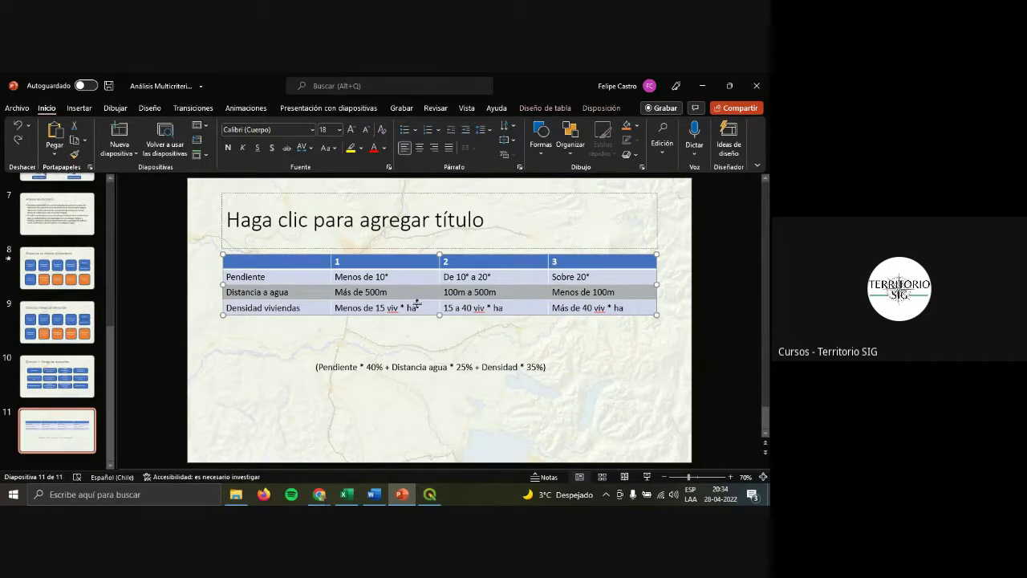
pyautogui.click(603, 296)
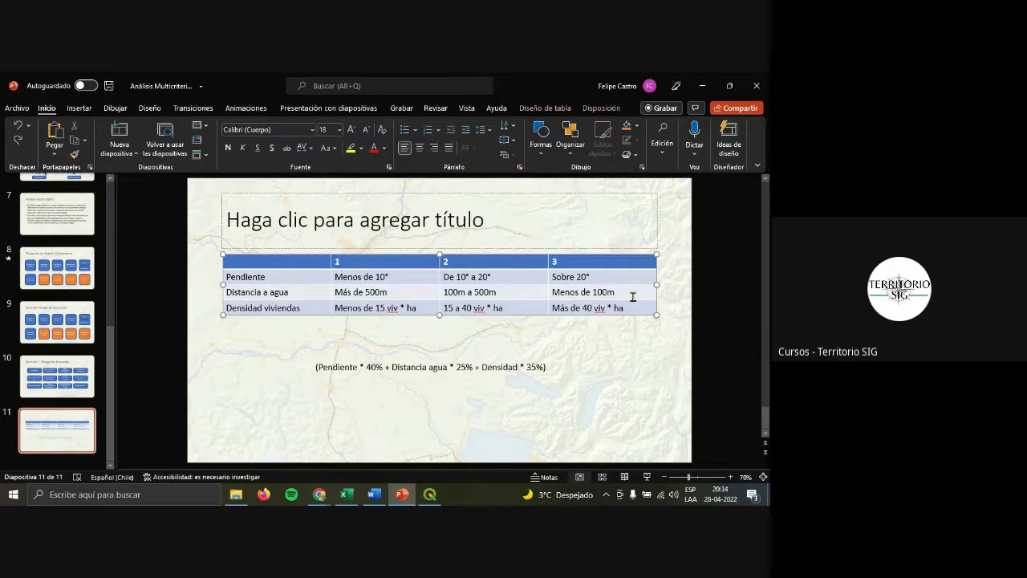
pyautogui.moveTo(633, 293); pyautogui.dragTo(564, 291)
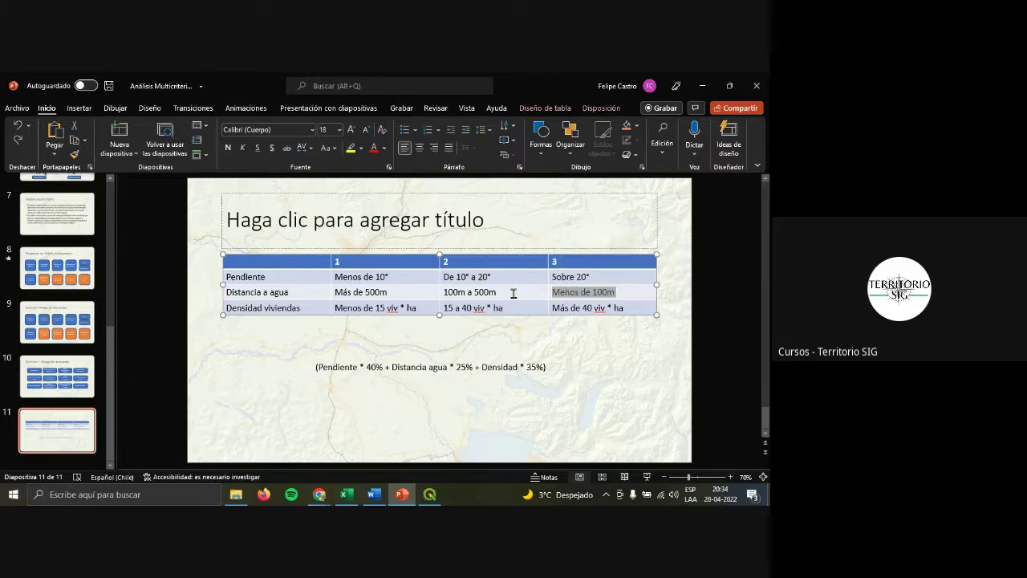
pyautogui.moveTo(514, 292); pyautogui.dragTo(442, 291)
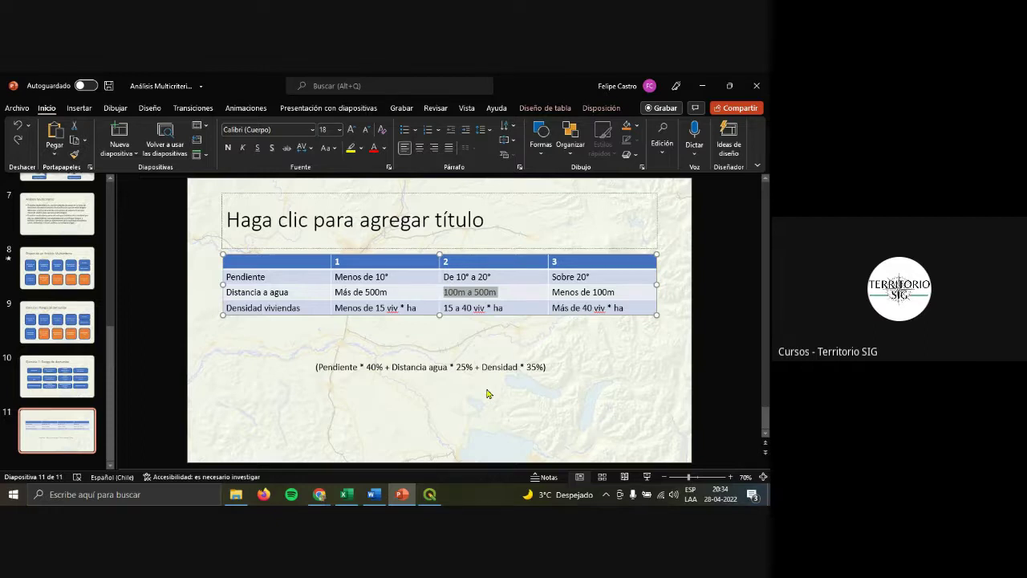
pyautogui.moveTo(401, 292); pyautogui.dragTo(334, 292)
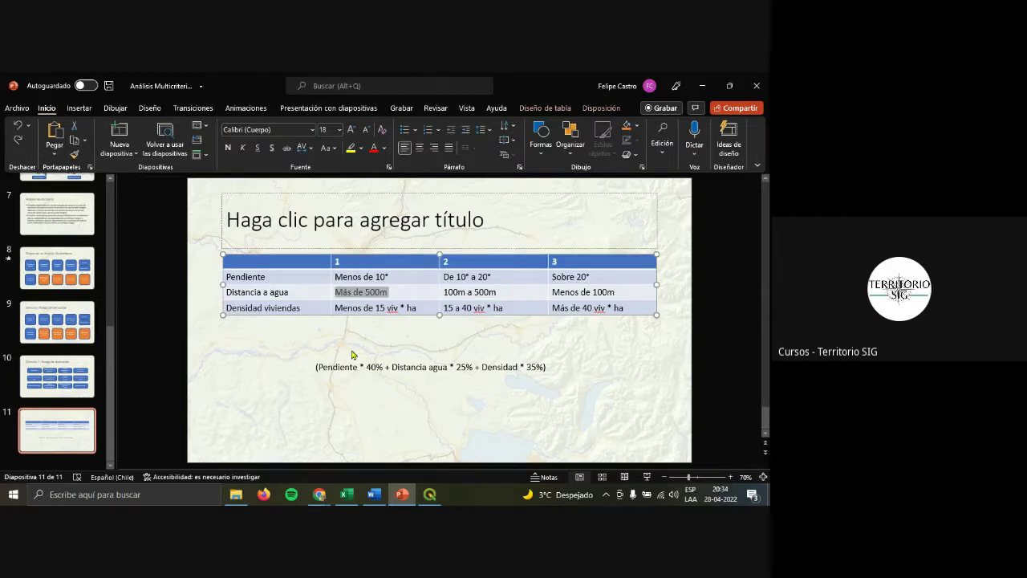
pyautogui.click(429, 493)
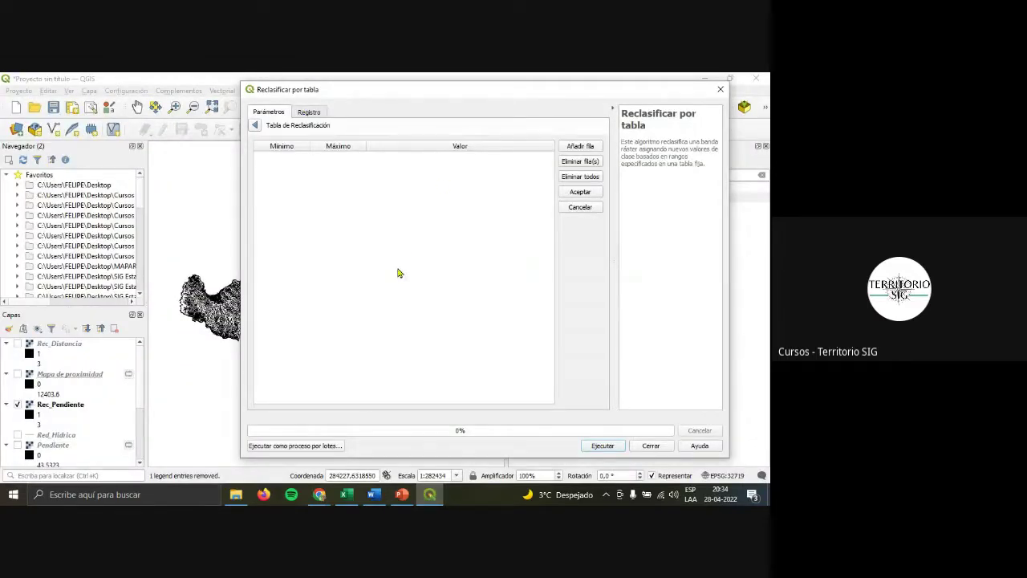
# Add three rows to the reclassification table and assign value 3 to the range -10 to 100 in the first row.
pyautogui.click(580, 145)
pyautogui.click(581, 145)
pyautogui.click(581, 145)
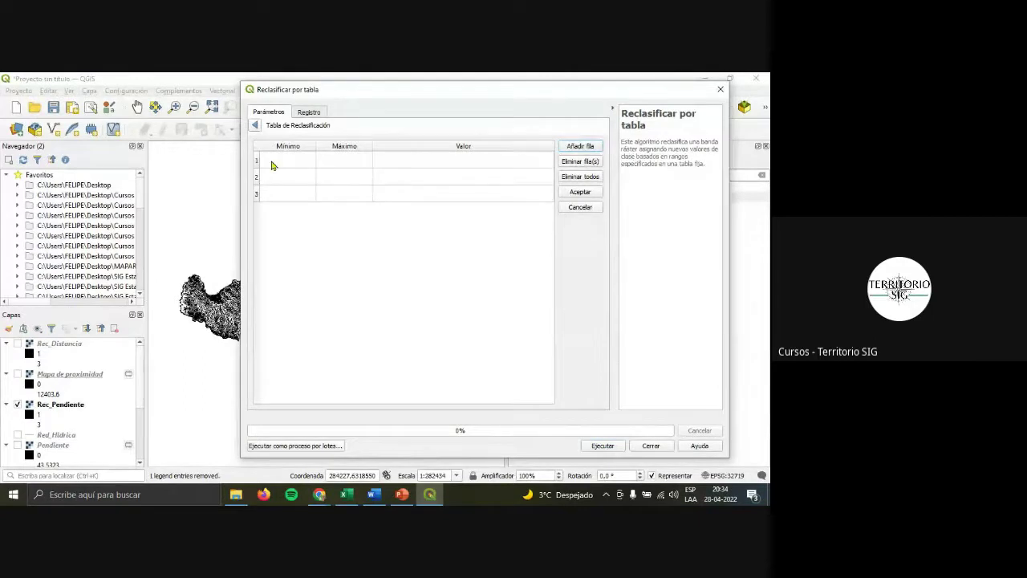
pyautogui.click(281, 160)
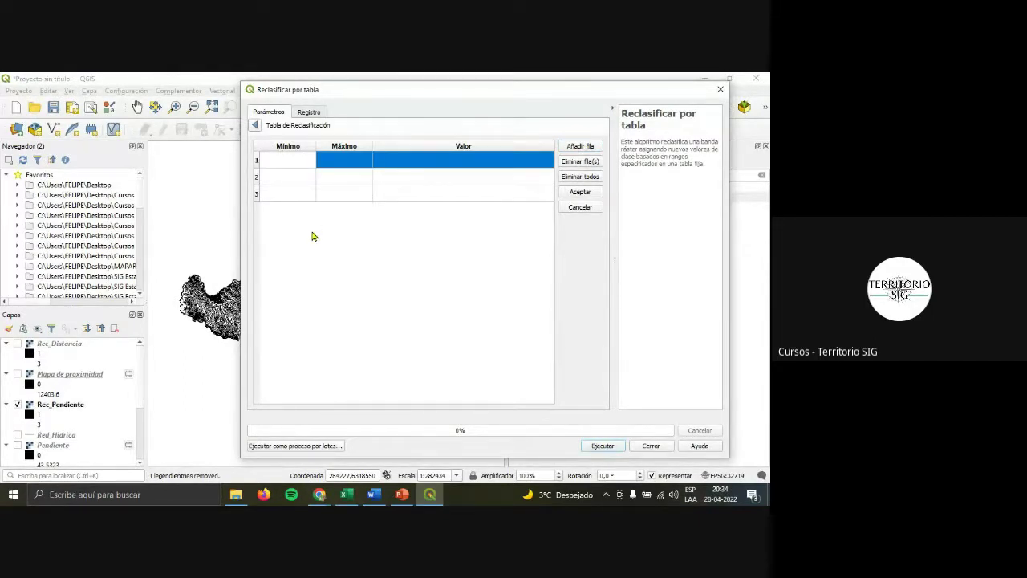
pyautogui.write('-10')
pyautogui.click(350, 164)
pyautogui.write('10')
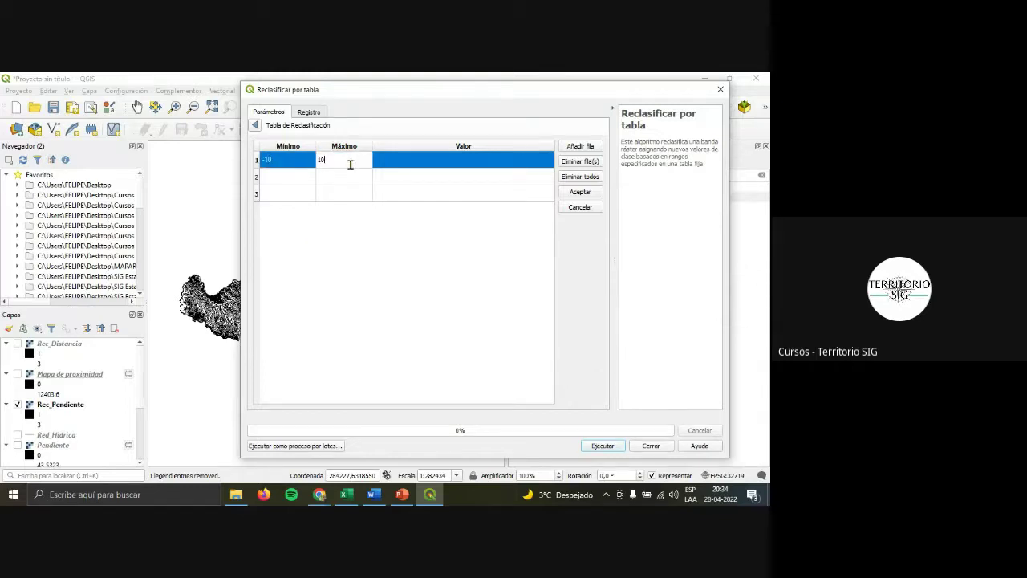
pyautogui.write('0')
pyautogui.click(415, 160)
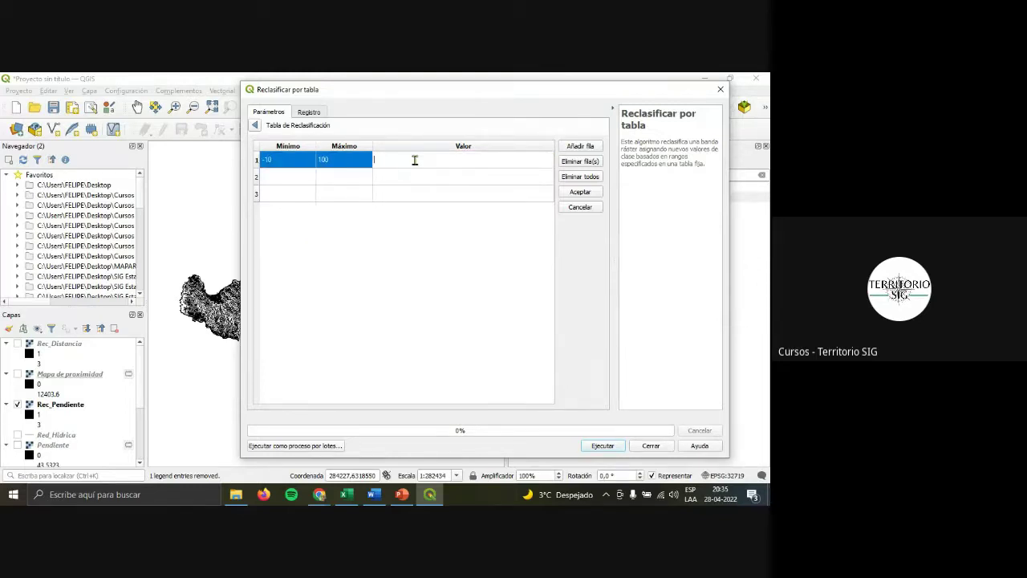
pyautogui.write('3')
# Assign value 2 to the range 100 to 500 in the second row of the reclassification table.
pyautogui.click(290, 177)
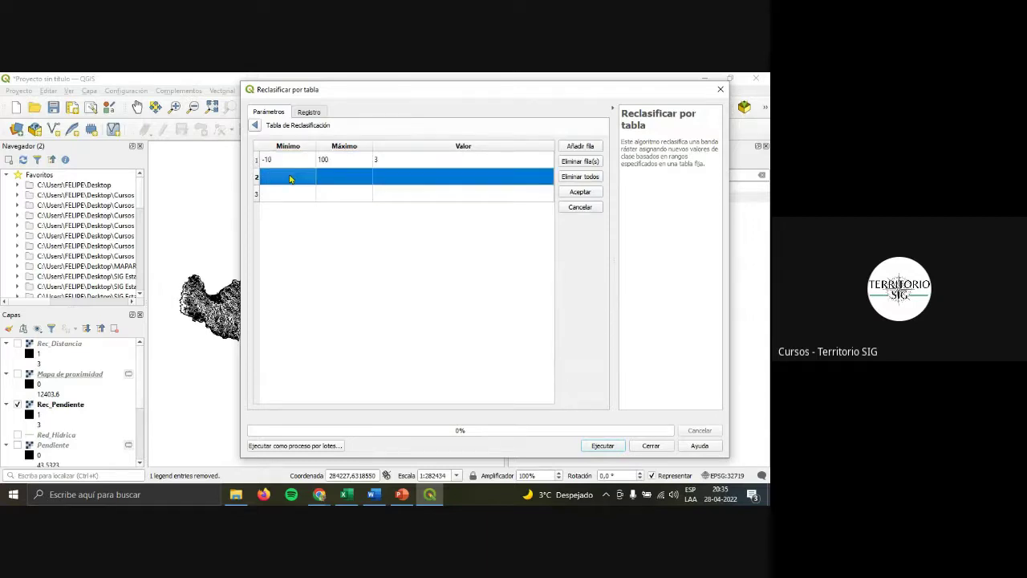
pyautogui.click(290, 177)
pyautogui.write('100')
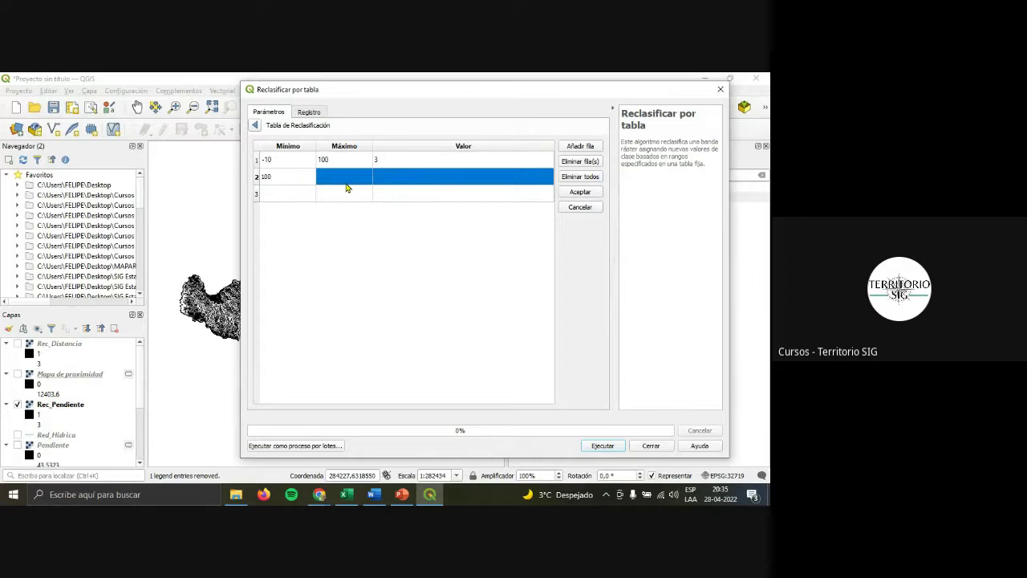
pyautogui.click(346, 182)
pyautogui.write('500')
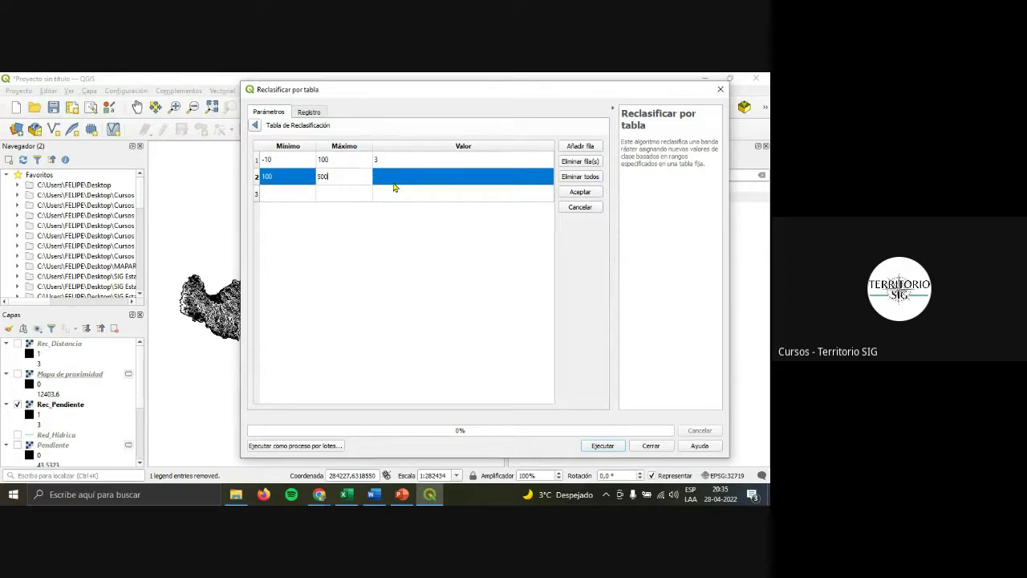
pyautogui.doubleClick(395, 187)
pyautogui.write('2')
# Assign value 1 to the range 500 to 13000 in the third row and accept the reclassification table.
pyautogui.click(380, 198)
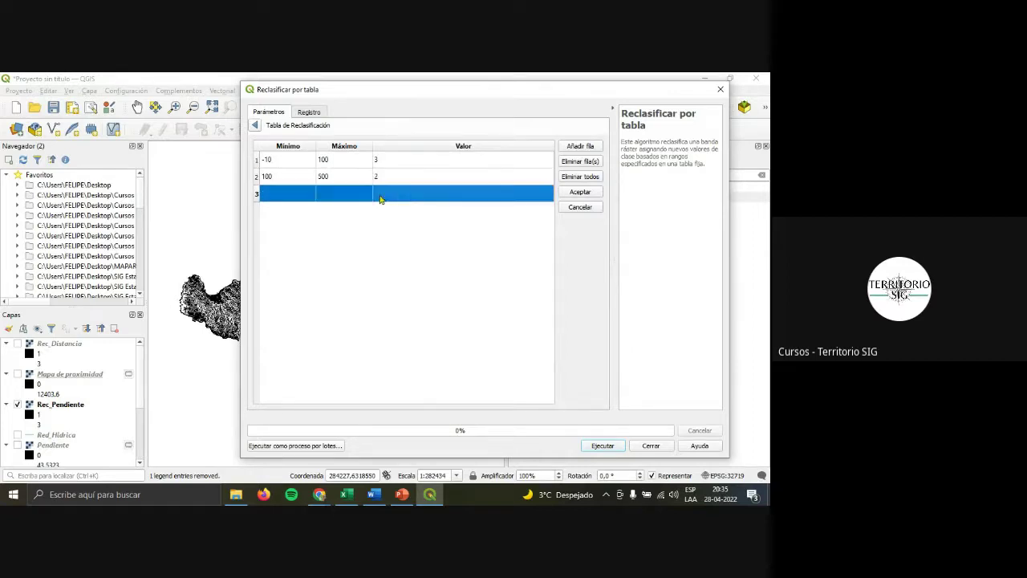
pyautogui.click(289, 193)
pyautogui.write('5')
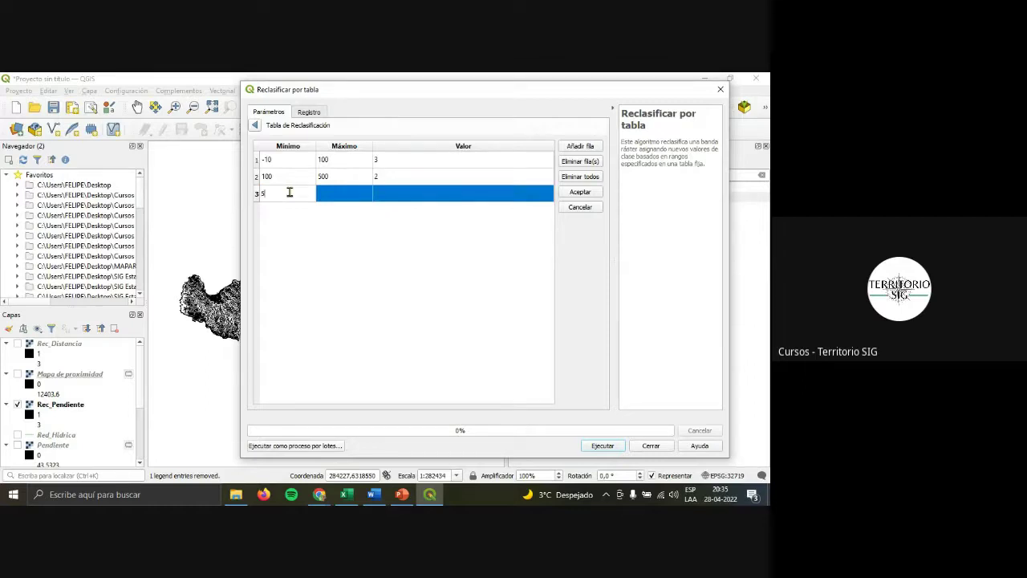
pyautogui.write('00')
pyautogui.click(328, 201)
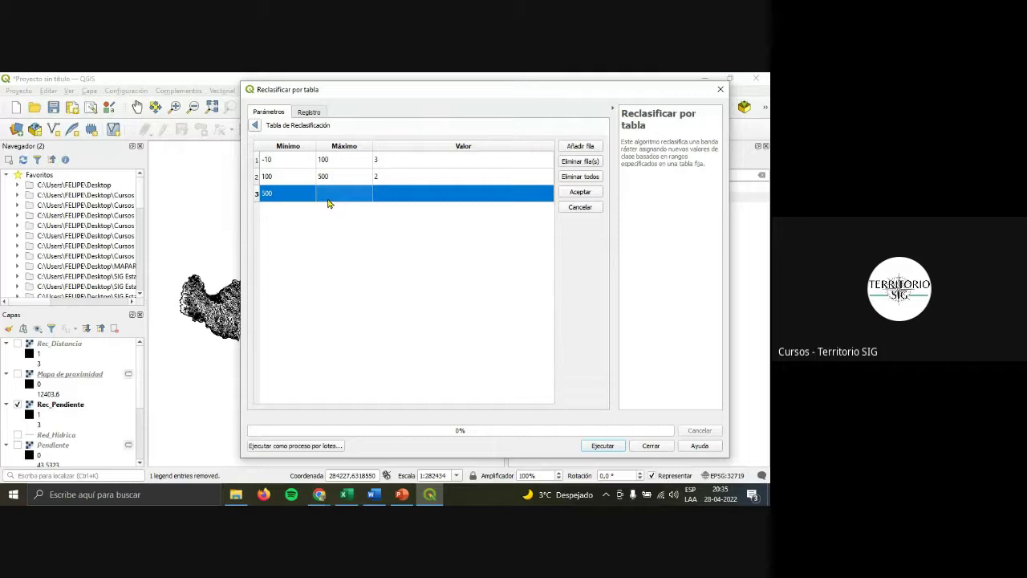
pyautogui.click(327, 200)
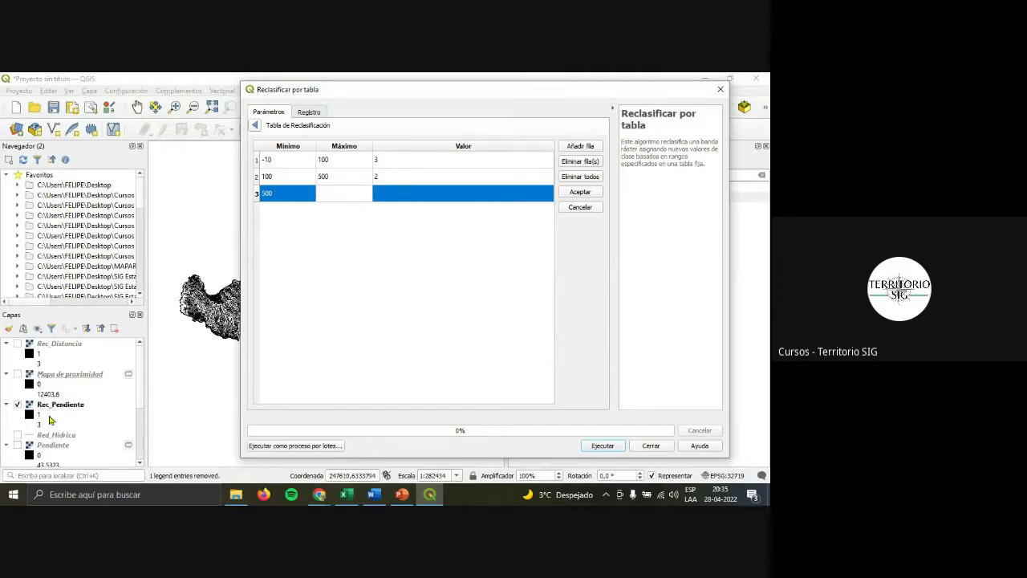
pyautogui.write('13000')
pyautogui.doubleClick(390, 195)
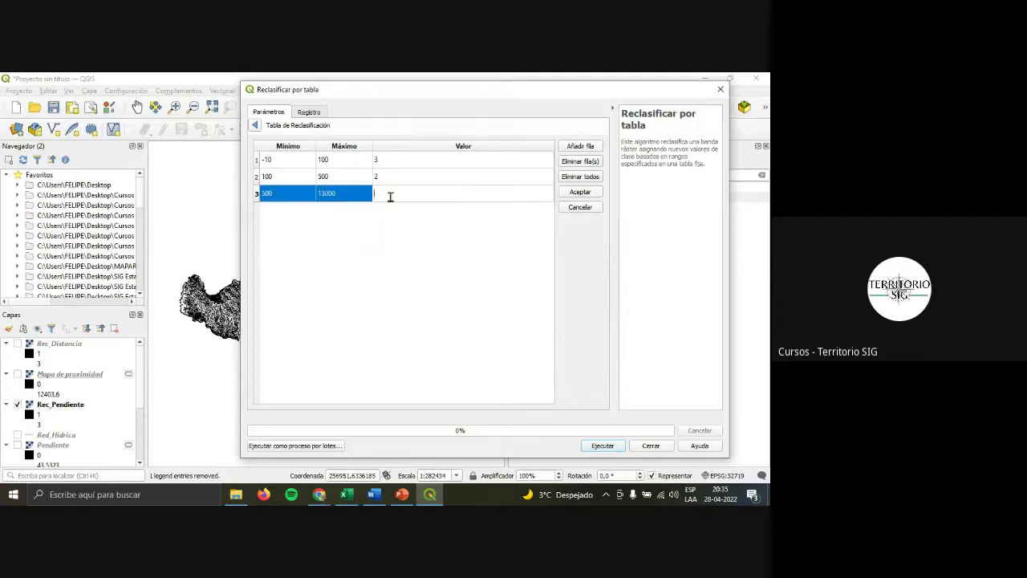
pyautogui.write('1')
pyautogui.click(384, 241)
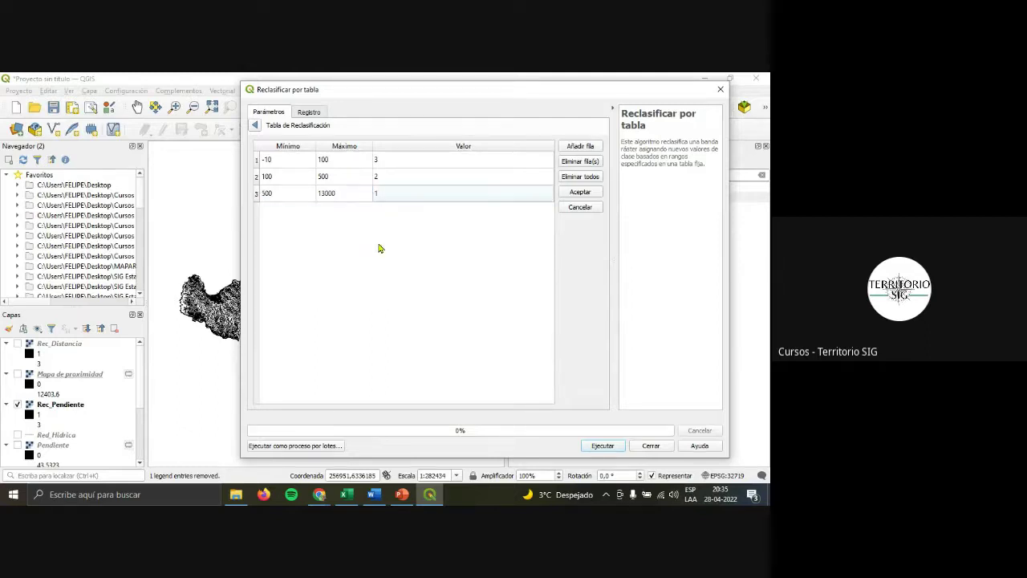
pyautogui.click(581, 195)
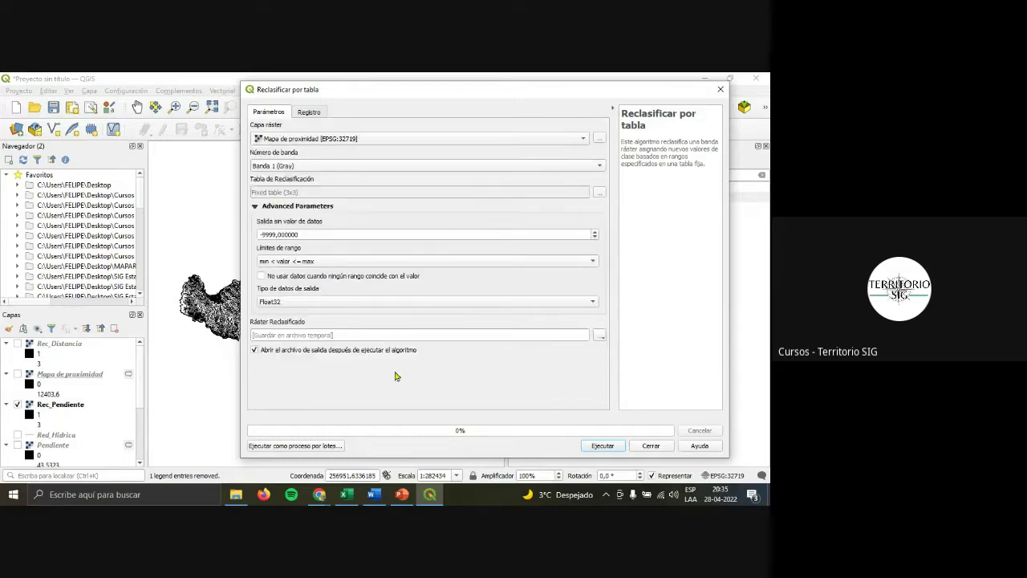
# Open the save location for the reclassified raster, cancel it and close the reclassification tool without running it.
pyautogui.click(600, 338)
pyautogui.click(603, 358)
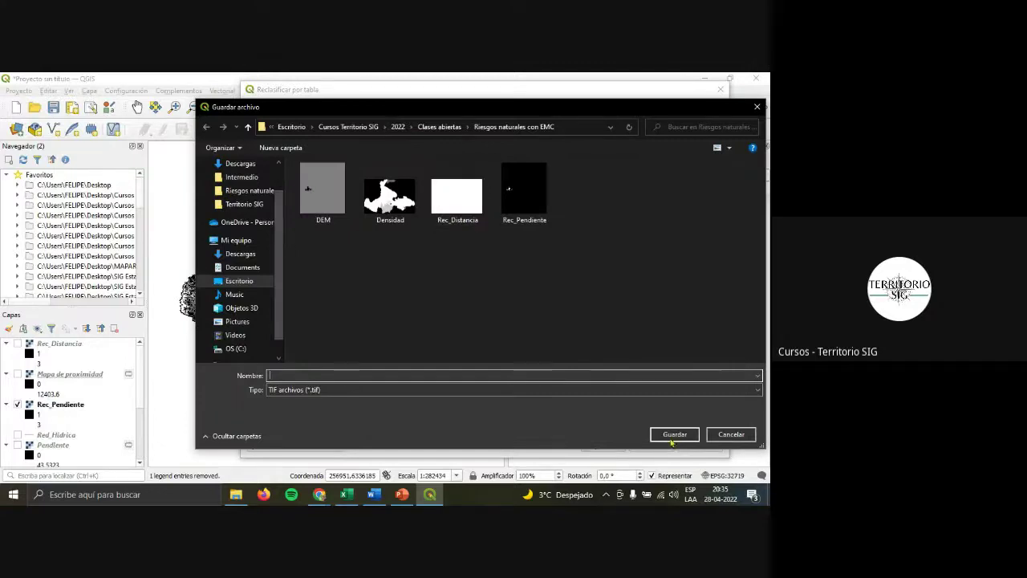
pyautogui.click(757, 107)
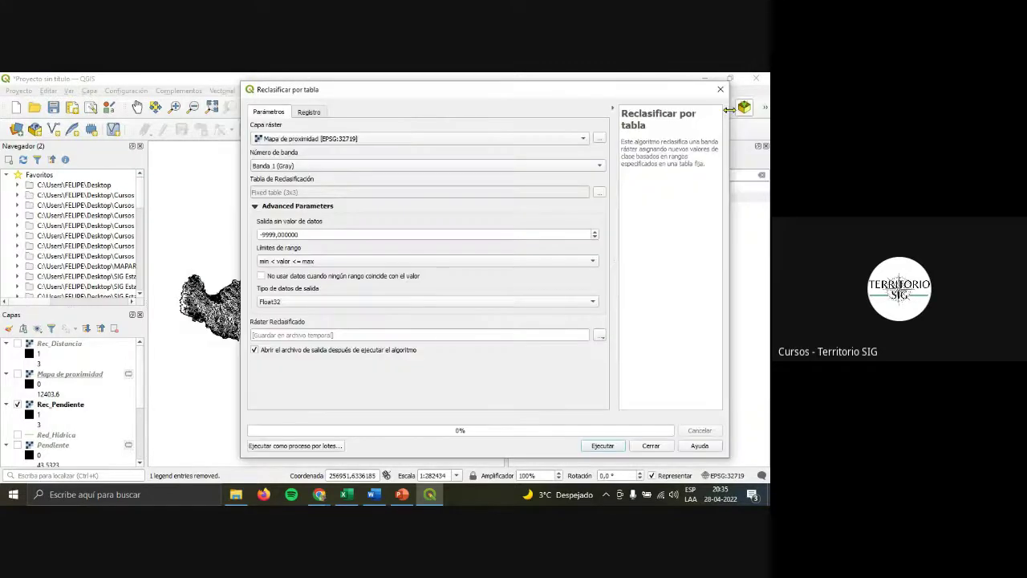
pyautogui.click(721, 90)
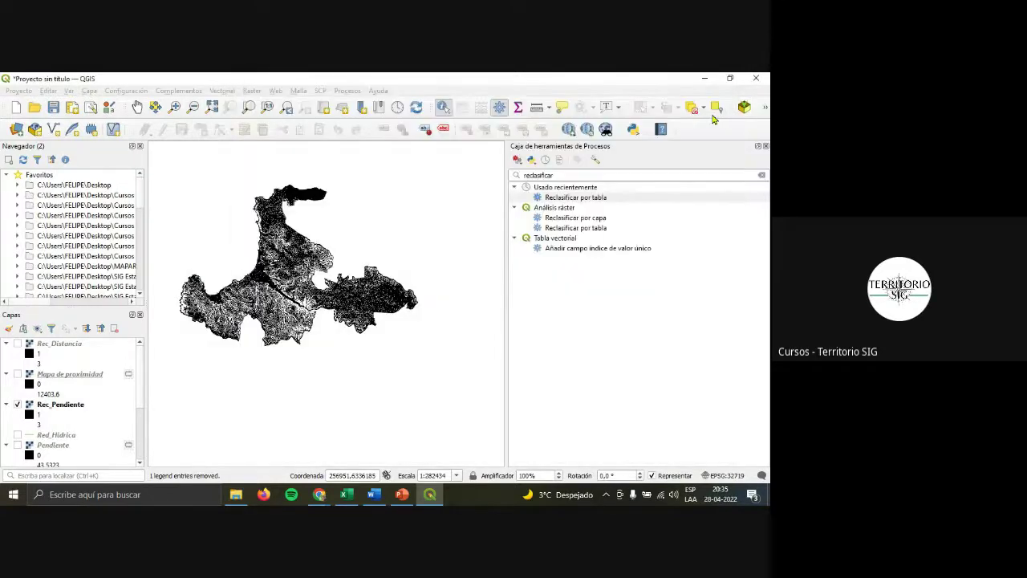
# Make Rec_Distancia visible and move Rec_Pendiente above Mapa de proximidad, directly below Rec_Distancia.
pyautogui.click(17, 344)
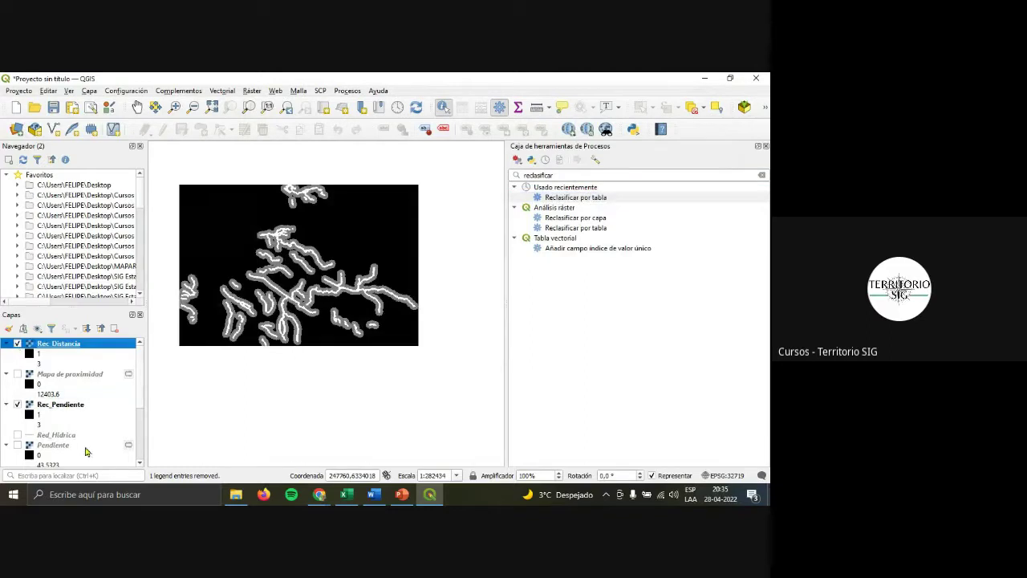
pyautogui.moveTo(84, 411); pyautogui.dragTo(80, 376)
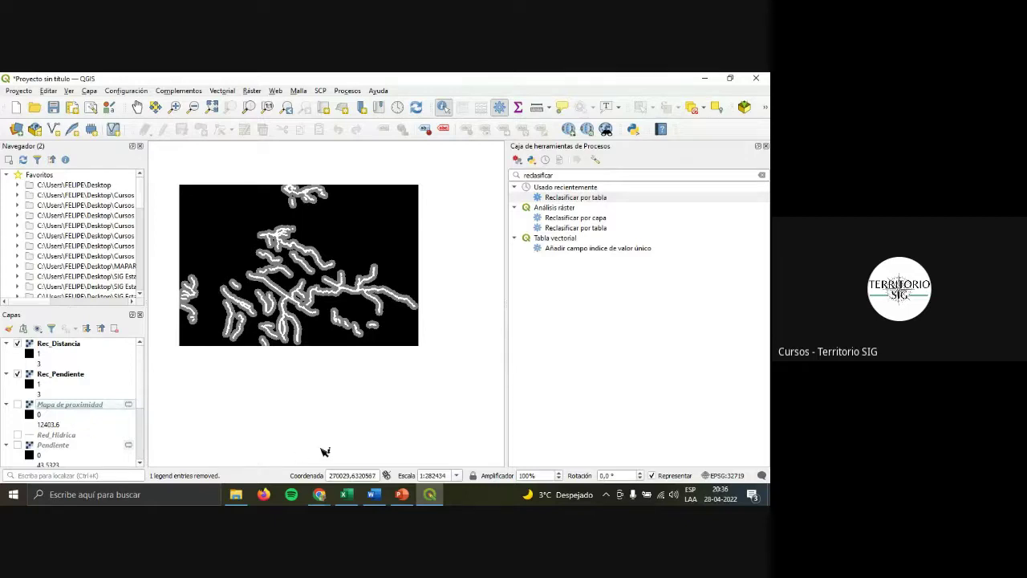
# Switch to PowerPoint, review the housing-density thresholds for the three classes in the criteria table, and return to QGIS.
pyautogui.click(404, 495)
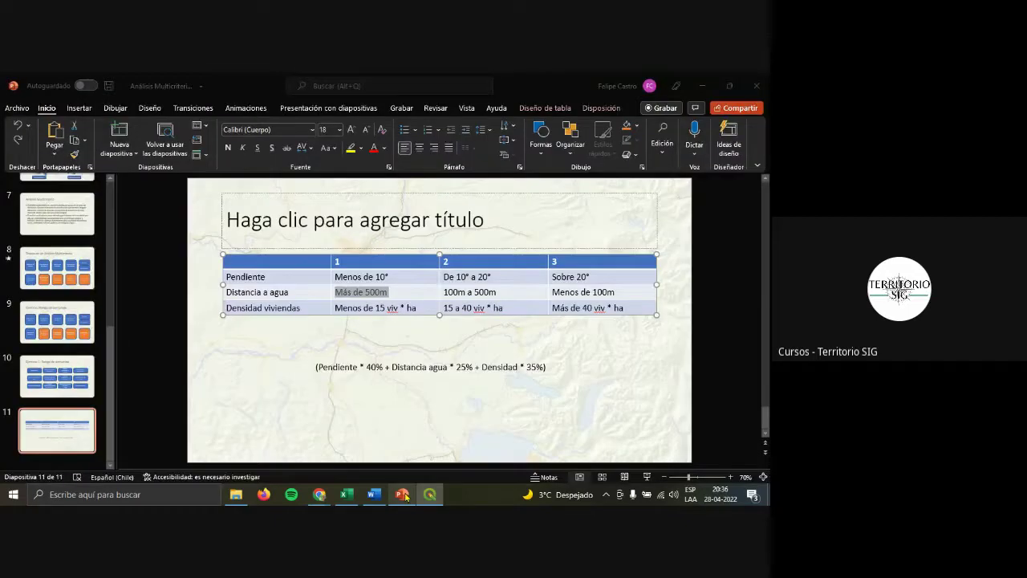
pyautogui.moveTo(231, 309); pyautogui.dragTo(629, 316)
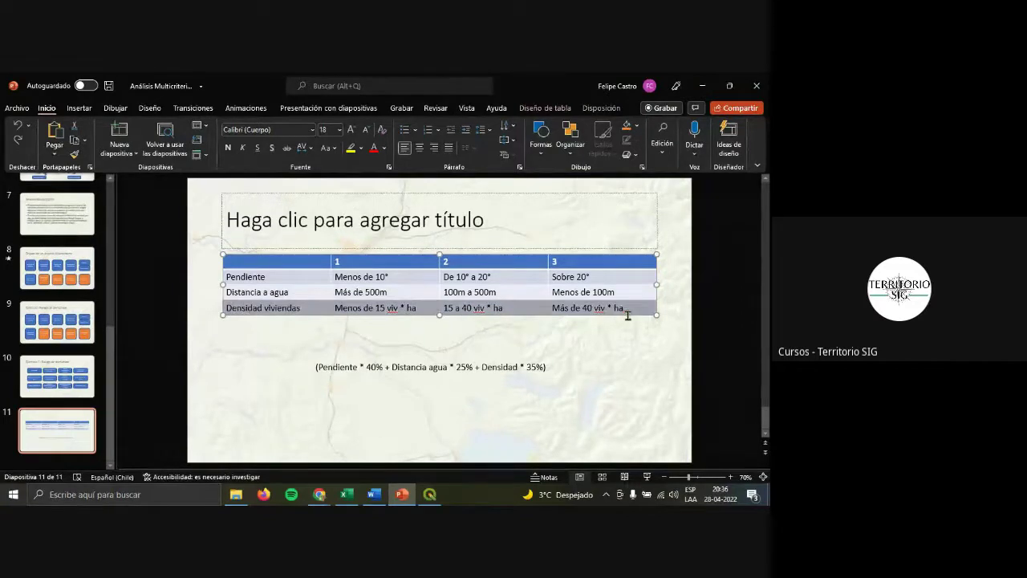
pyautogui.click(387, 308)
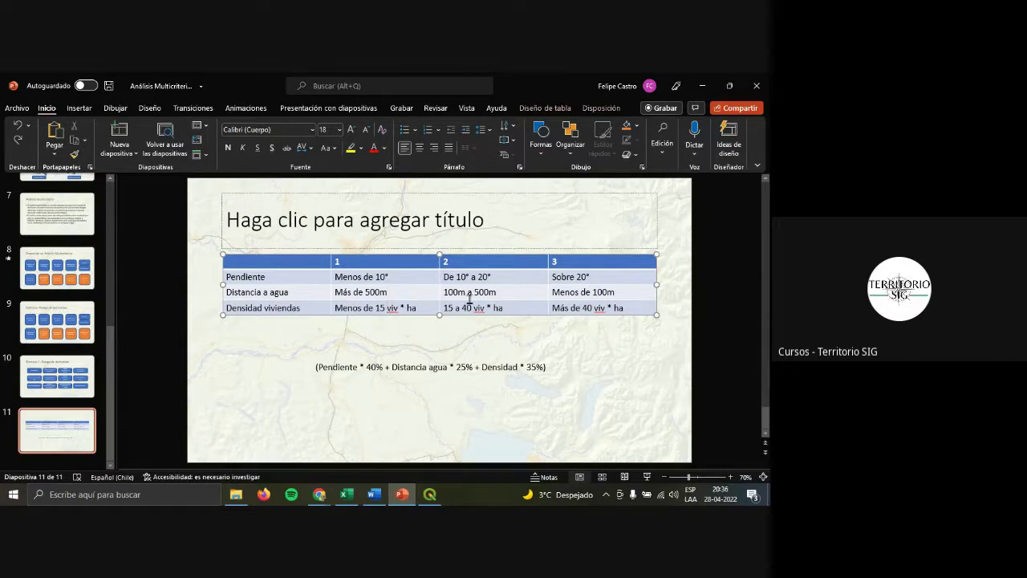
pyautogui.moveTo(584, 308); pyautogui.dragTo(624, 309)
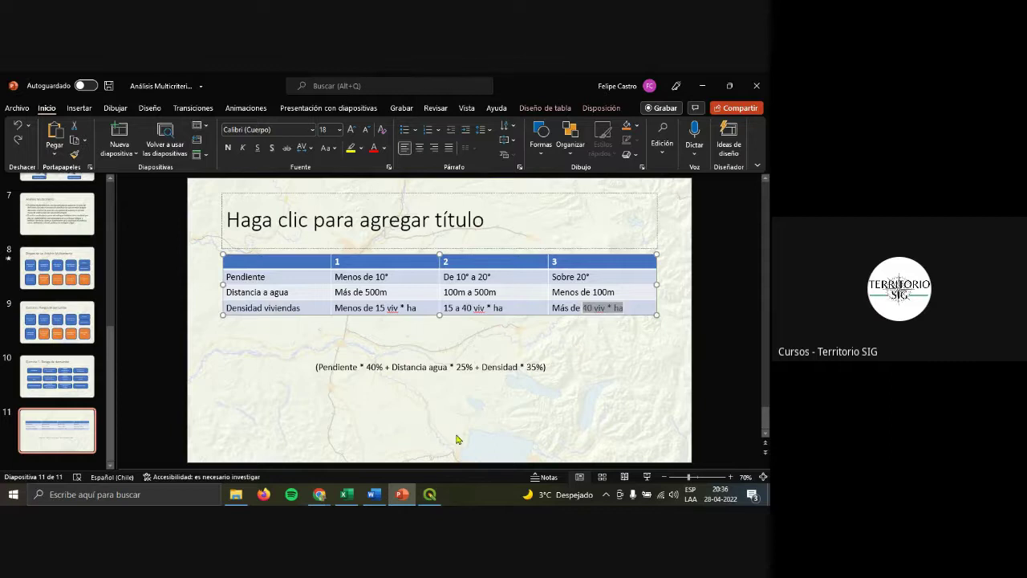
pyautogui.click(431, 494)
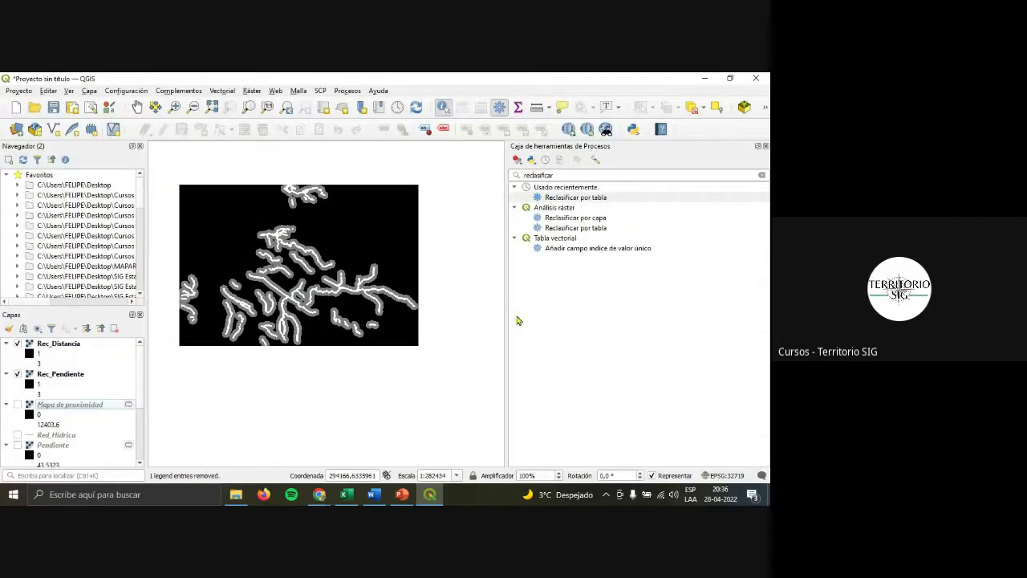
# Start Reclassify by table with Densidad as the input raster and check that layer's value range in the legend.
pyautogui.doubleClick(553, 200)
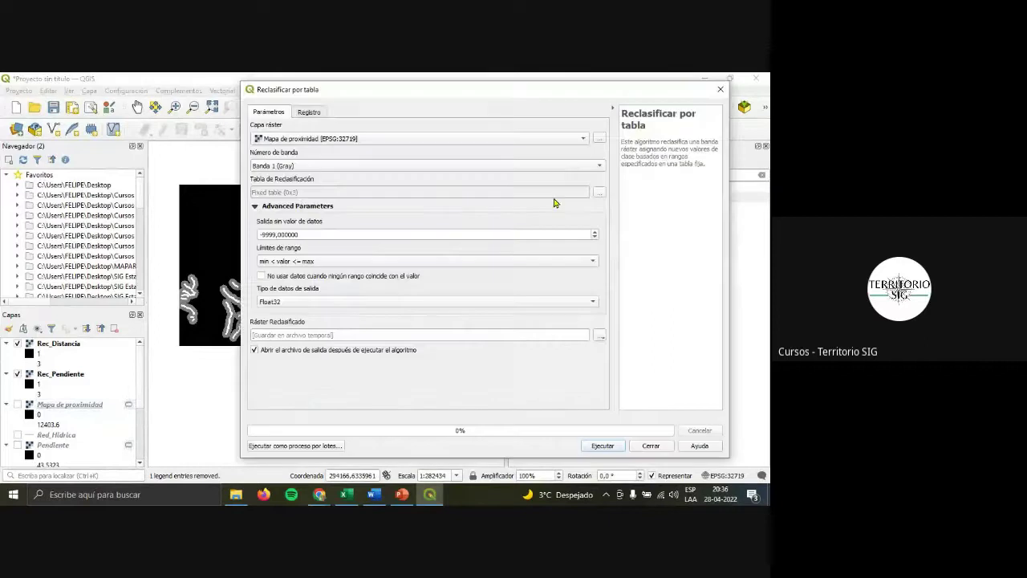
pyautogui.click(335, 139)
pyautogui.click(338, 127)
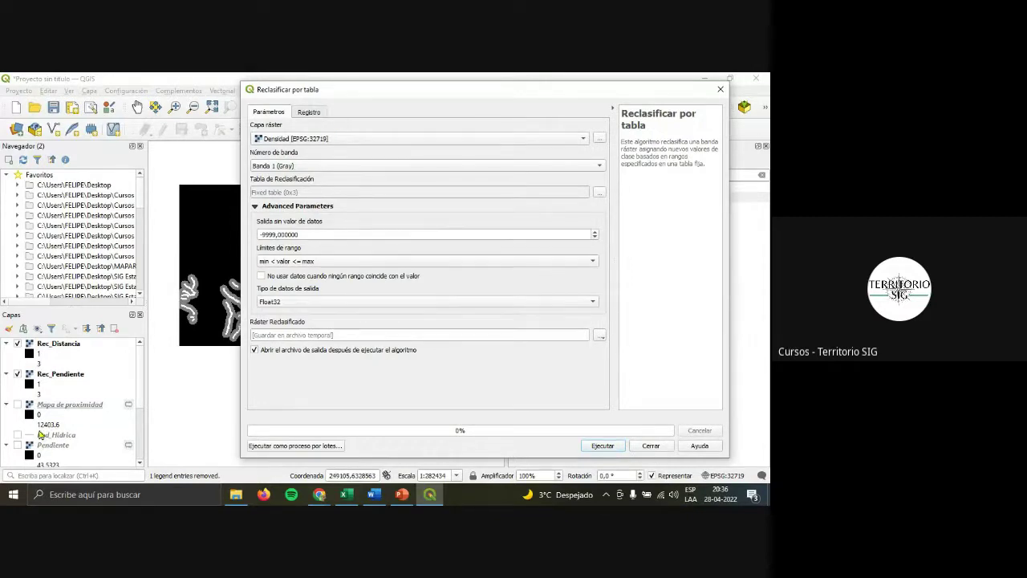
pyautogui.scroll(-5, 57, 383)
pyautogui.scroll(5, 63, 385)
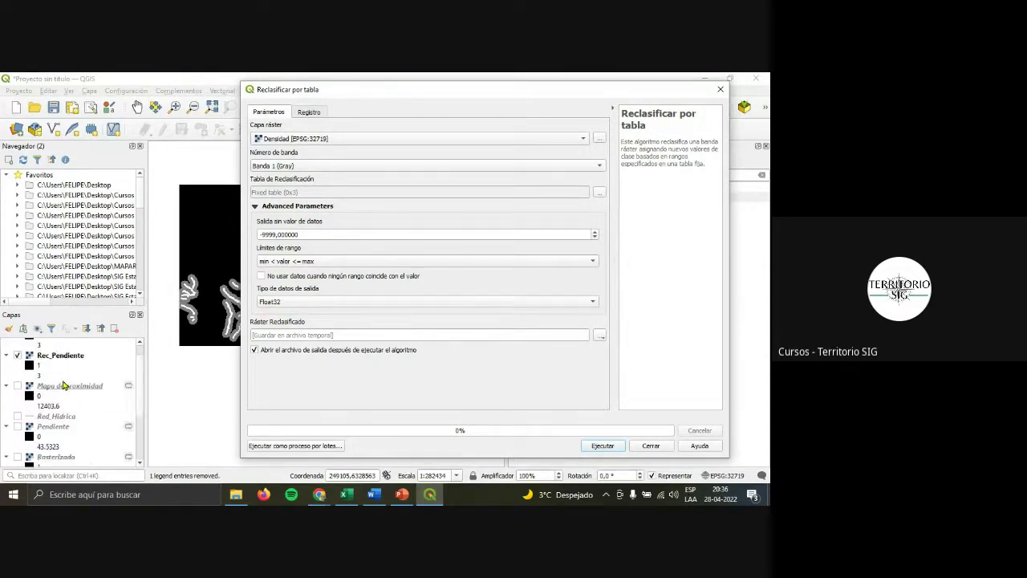
pyautogui.scroll(-1, 80, 382)
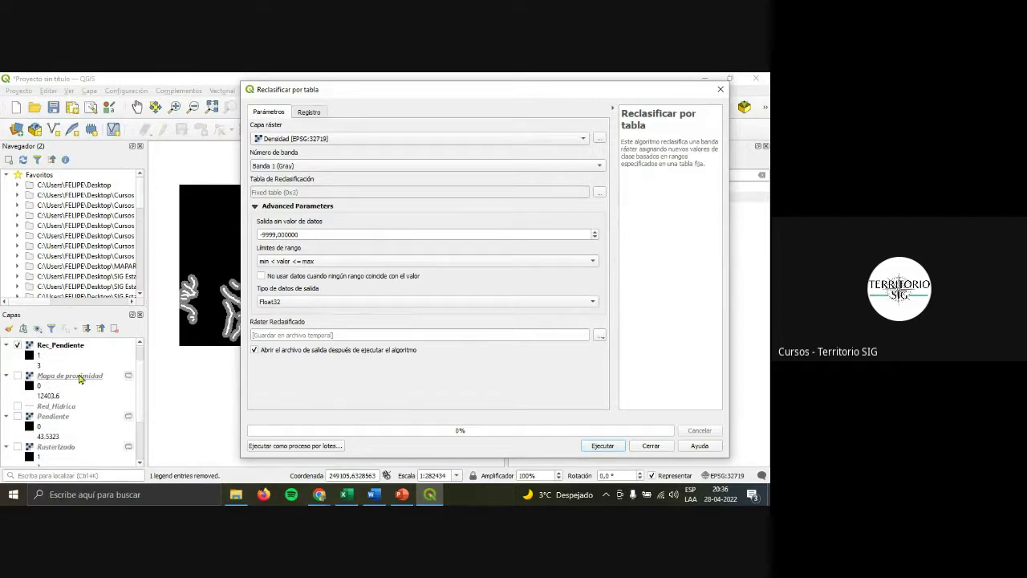
pyautogui.scroll(-3, 74, 410)
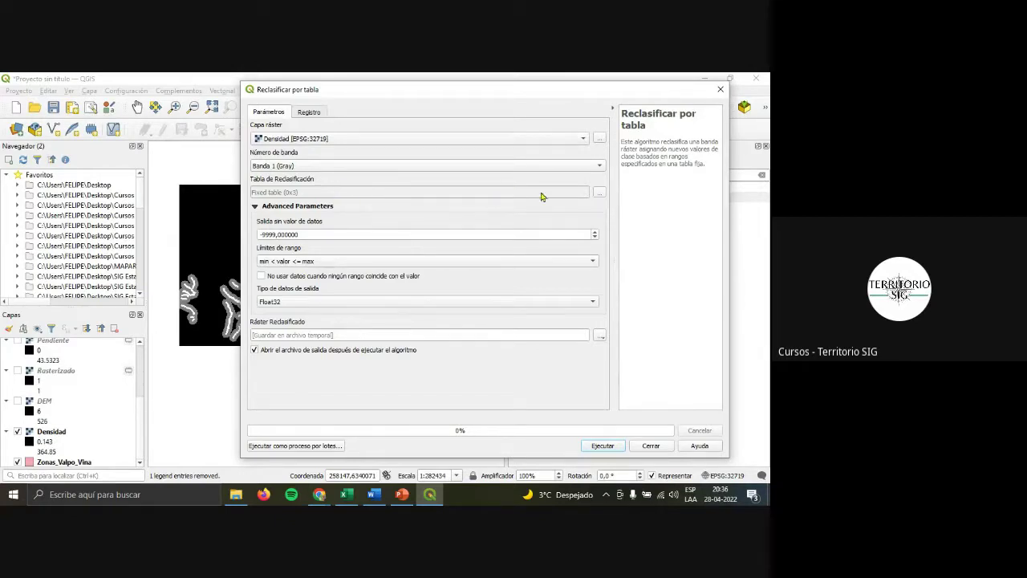
# Add three rows to the reclassification table and assign them the output values 1, 2 and 3.
pyautogui.click(601, 194)
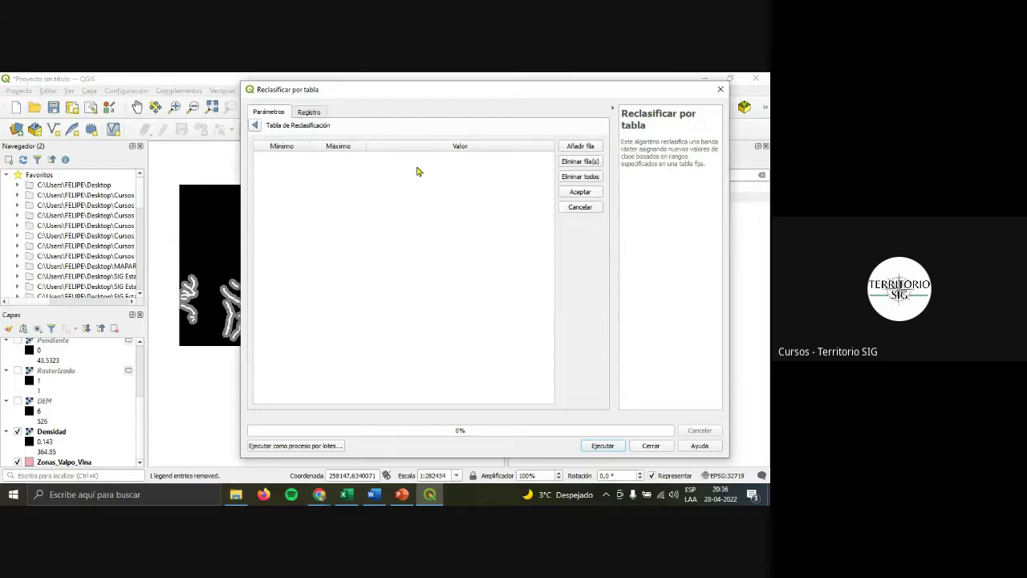
pyautogui.click(581, 146)
pyautogui.click(580, 146)
pyautogui.click(581, 146)
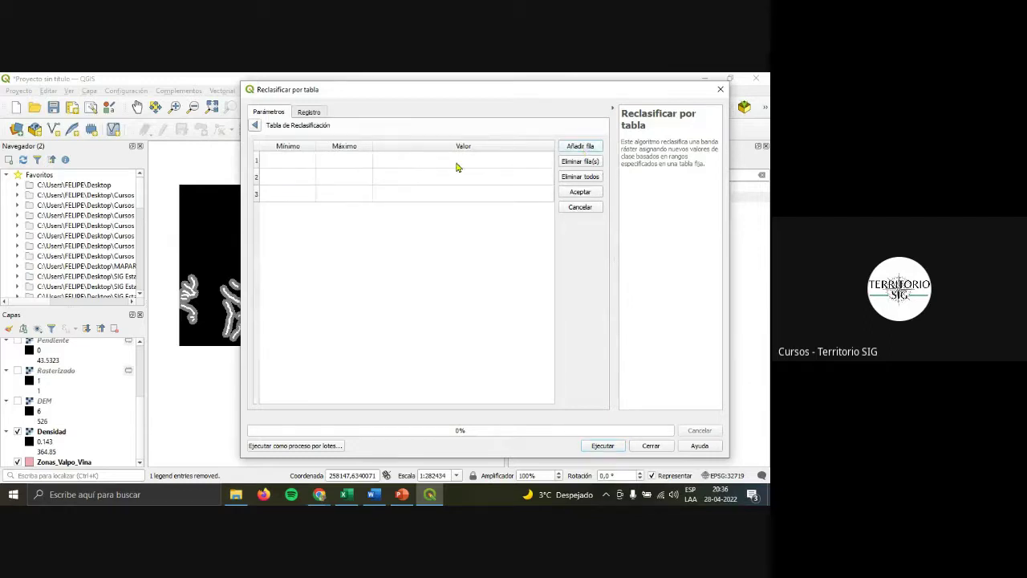
pyautogui.doubleClick(451, 160)
pyautogui.write('1')
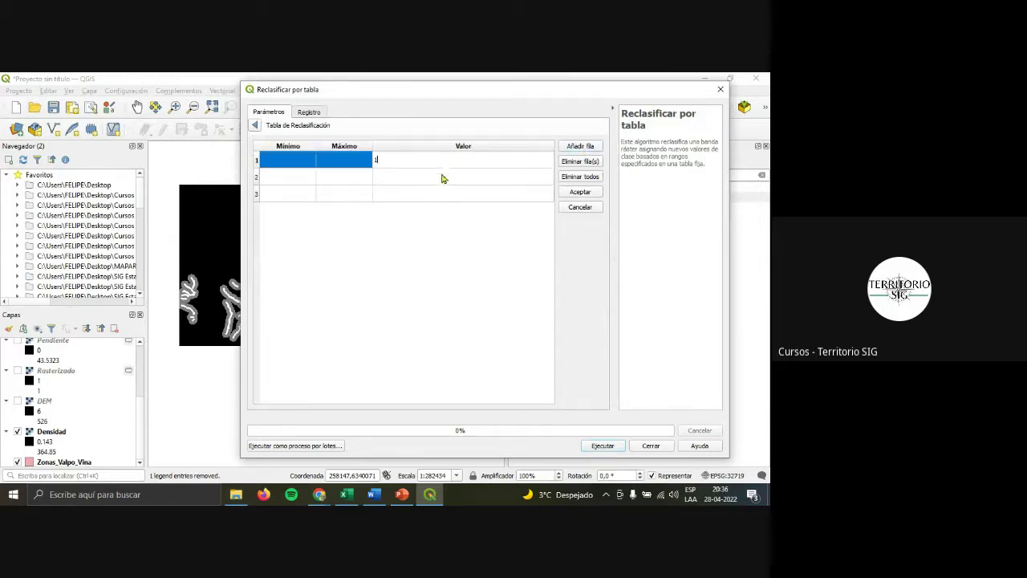
pyautogui.doubleClick(440, 177)
pyautogui.write('2')
pyautogui.doubleClick(417, 193)
pyautogui.write('3')
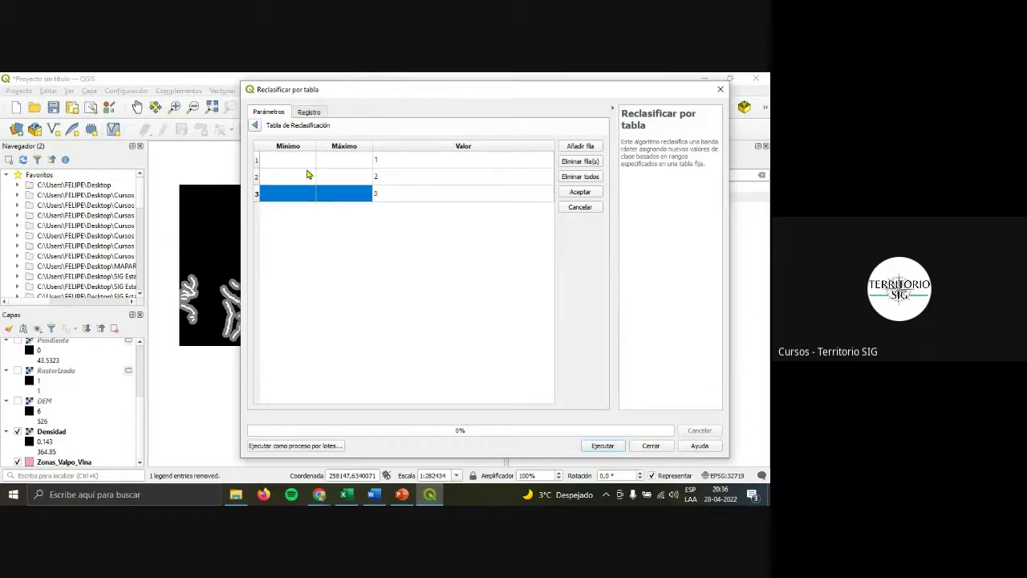
# Set the range of the first row, for class 1, to -10 to 15.
pyautogui.click(302, 166)
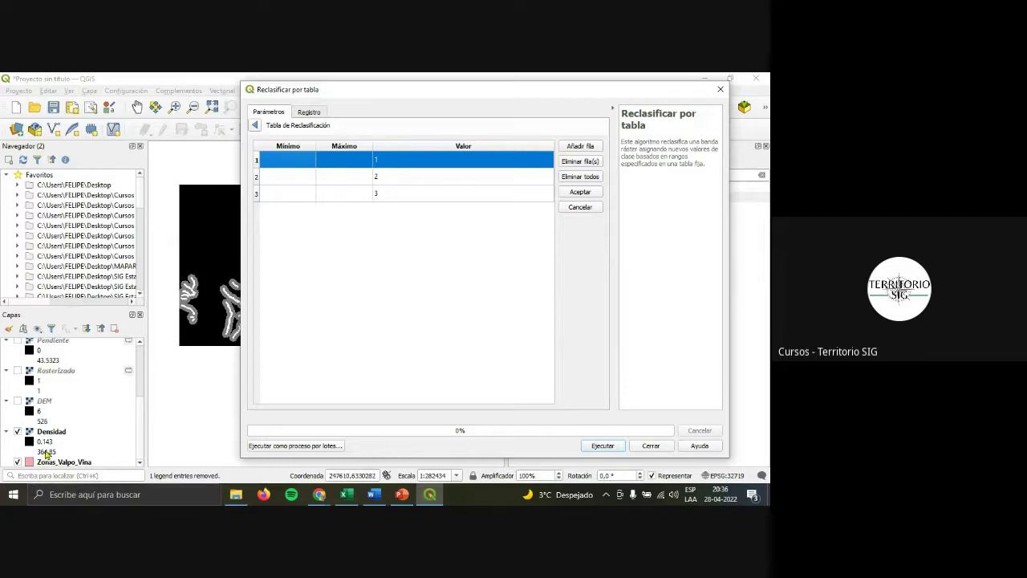
pyautogui.doubleClick(285, 161)
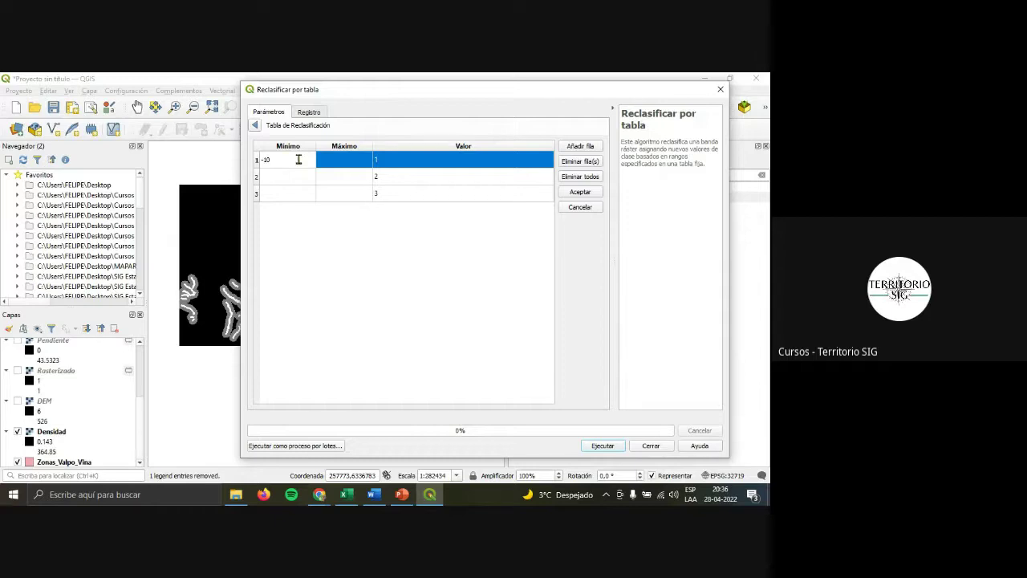
pyautogui.doubleClick(344, 160)
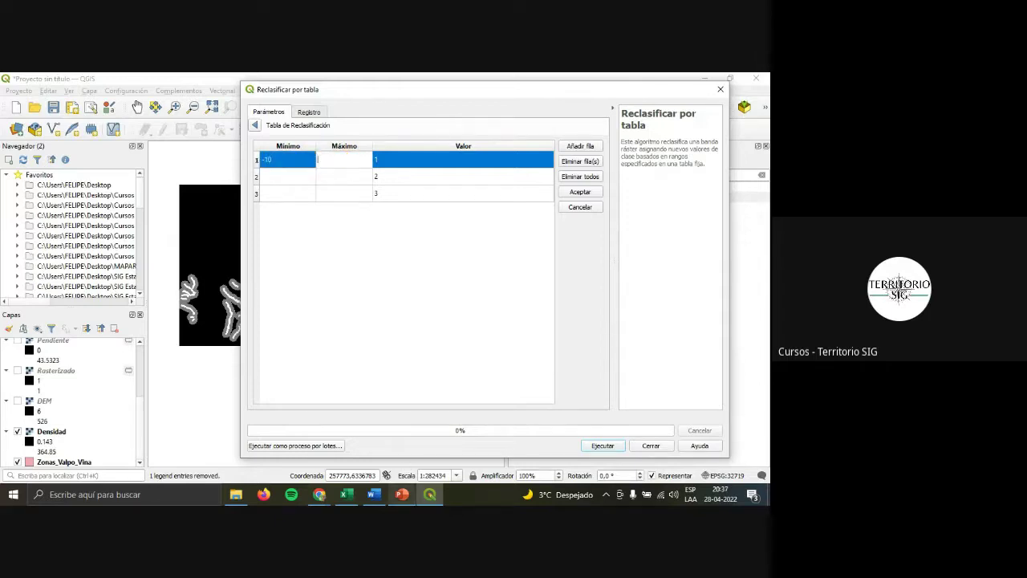
pyautogui.click(403, 496)
pyautogui.click(397, 498)
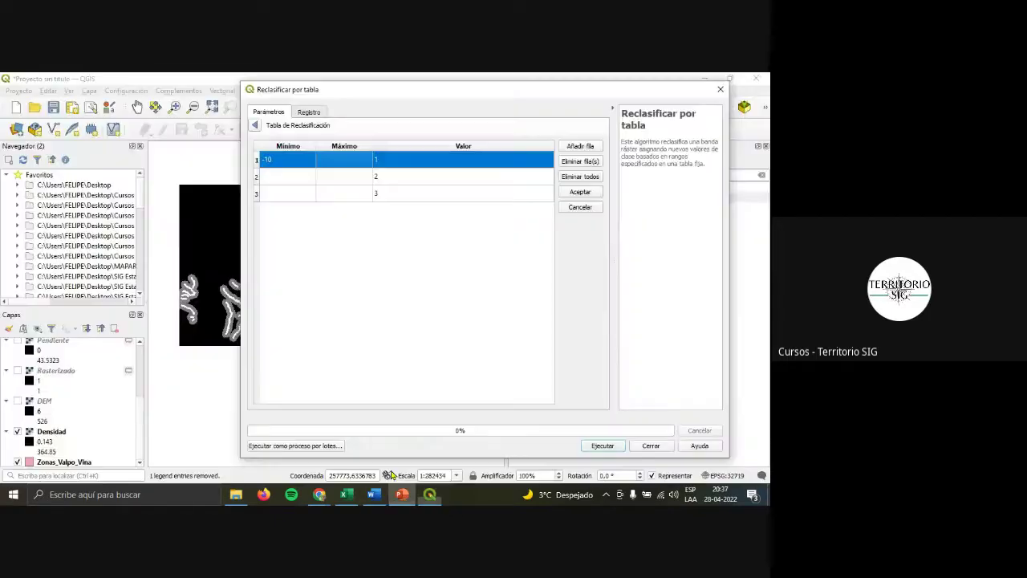
pyautogui.doubleClick(357, 160)
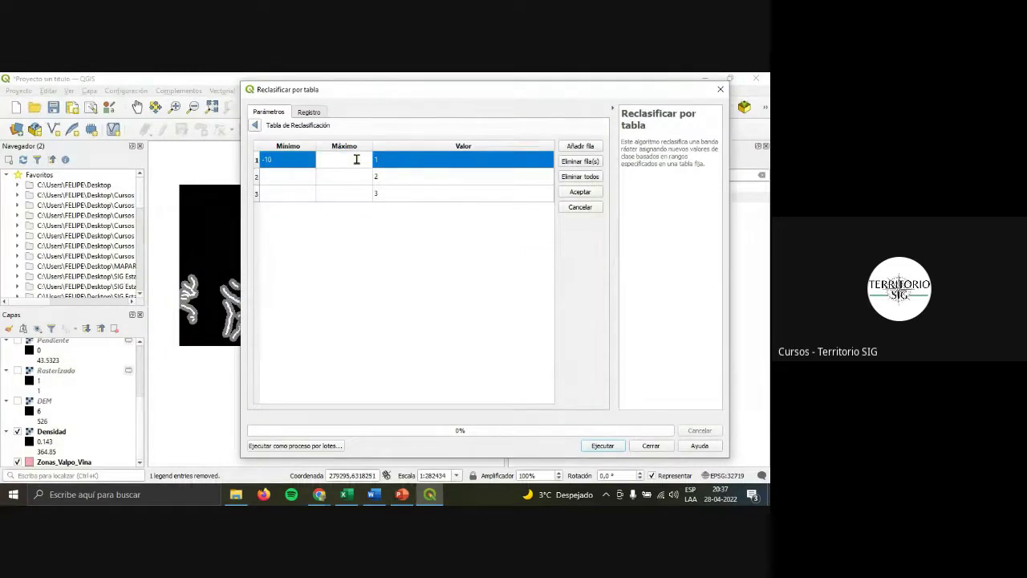
pyautogui.write('15')
# Set the range of the second row, for class 2, to 15 to 40.
pyautogui.doubleClick(281, 176)
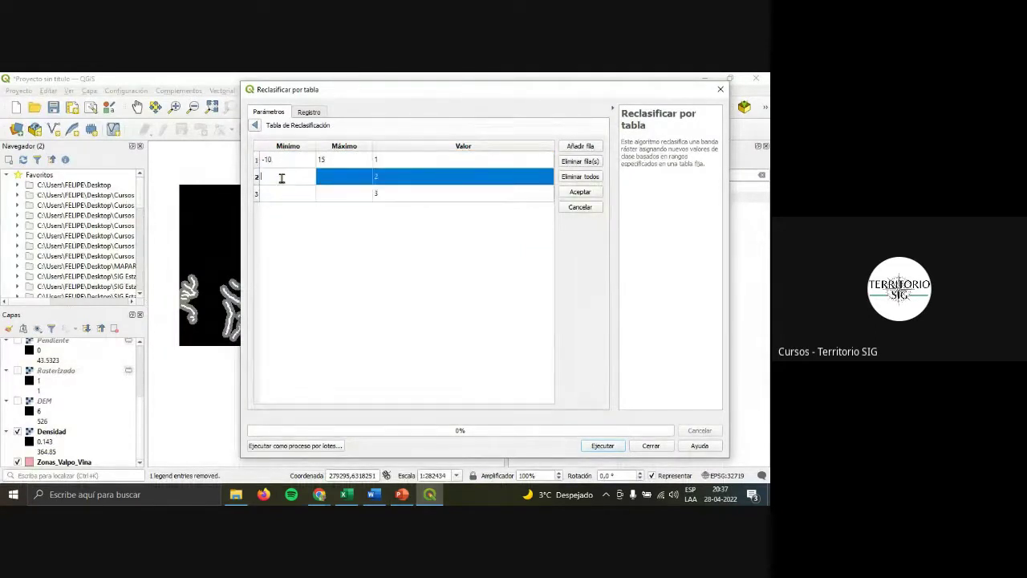
pyautogui.write('15')
pyautogui.doubleClick(334, 178)
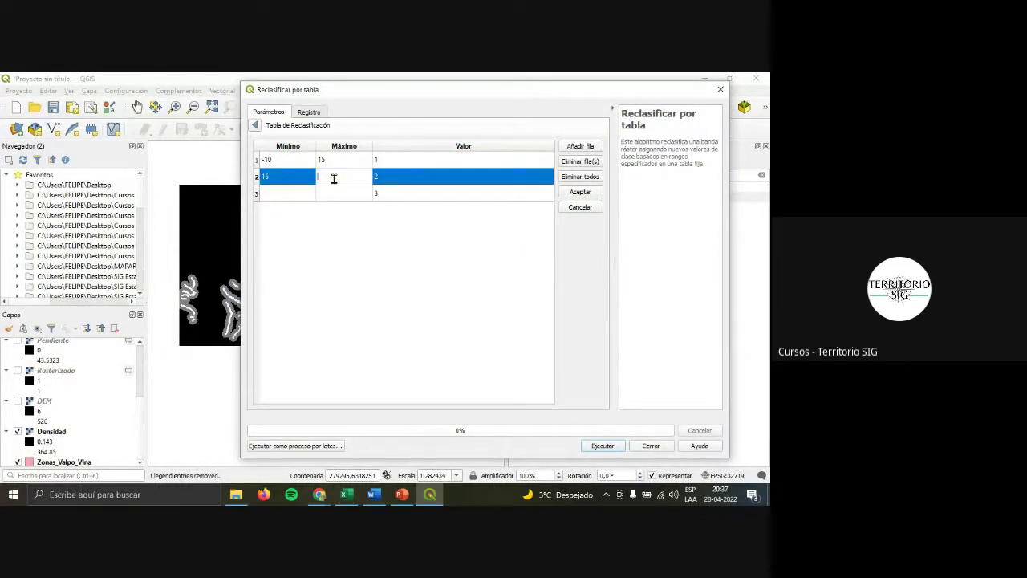
pyautogui.write('40')
pyautogui.click(335, 235)
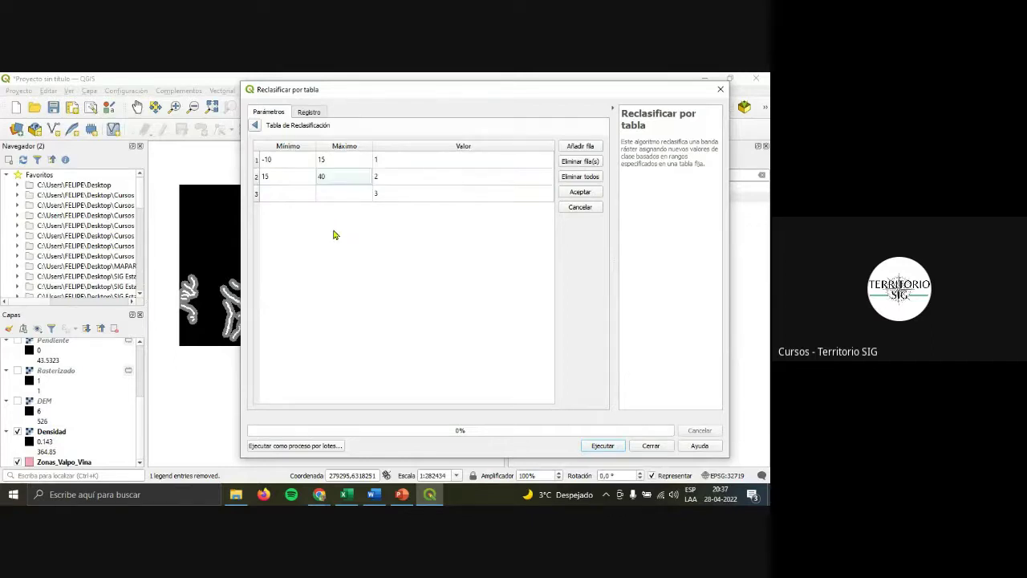
# Set the range of the third row, for class 3, to 40 to 400 and accept the reclassification table.
pyautogui.doubleClick(287, 196)
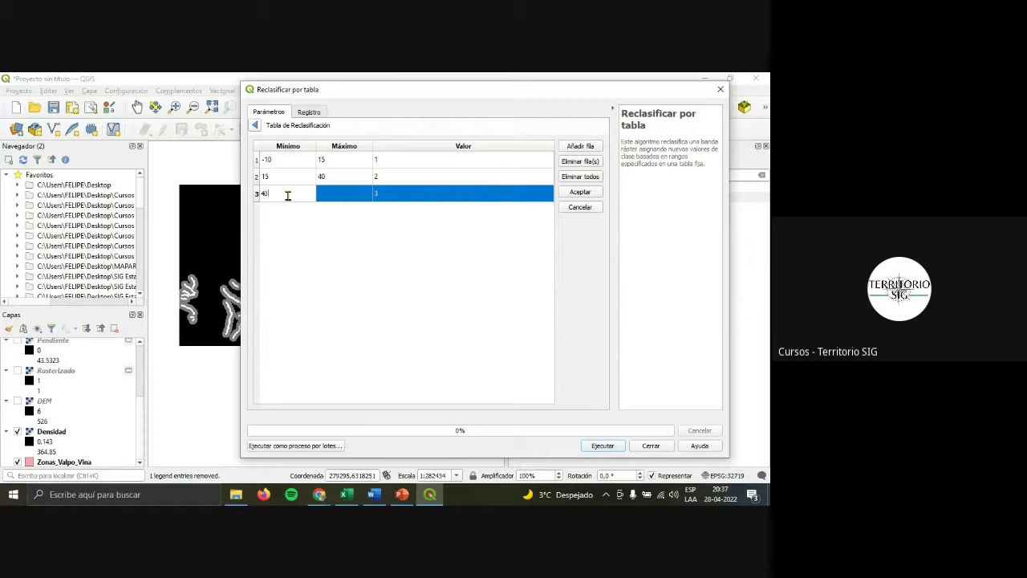
pyautogui.click(334, 265)
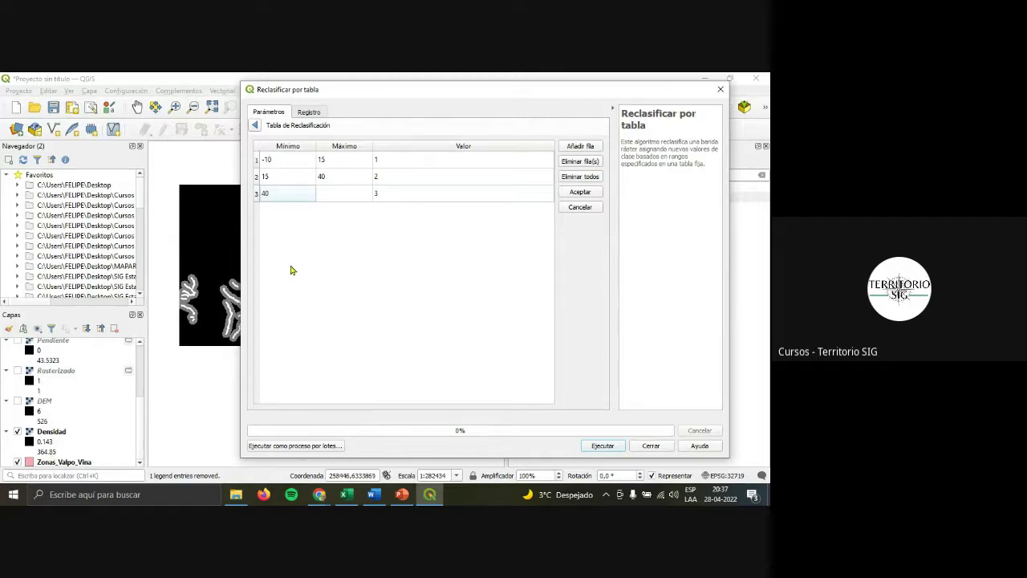
pyautogui.click(328, 202)
pyautogui.doubleClick(327, 198)
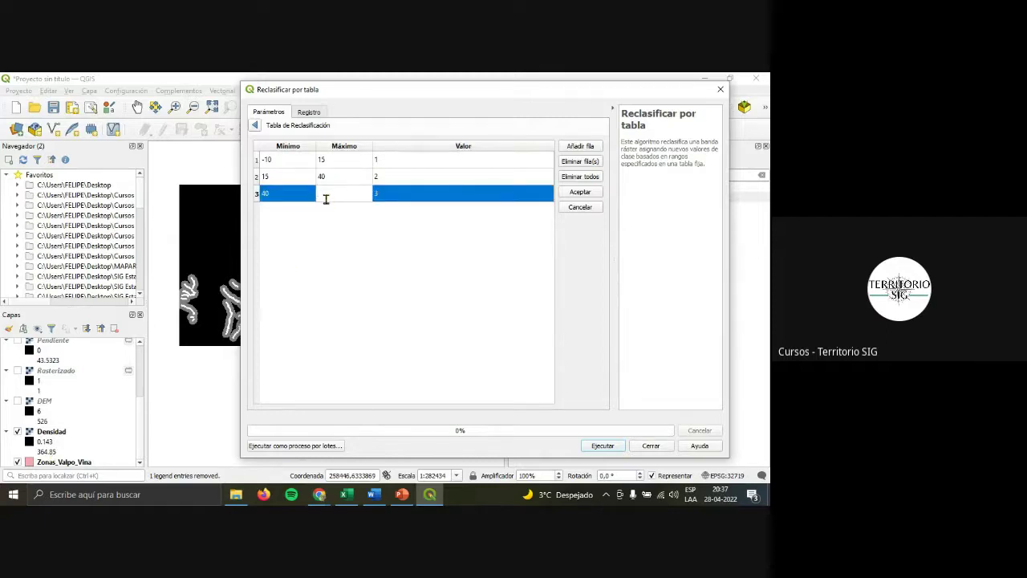
pyautogui.write('400')
pyautogui.click(336, 267)
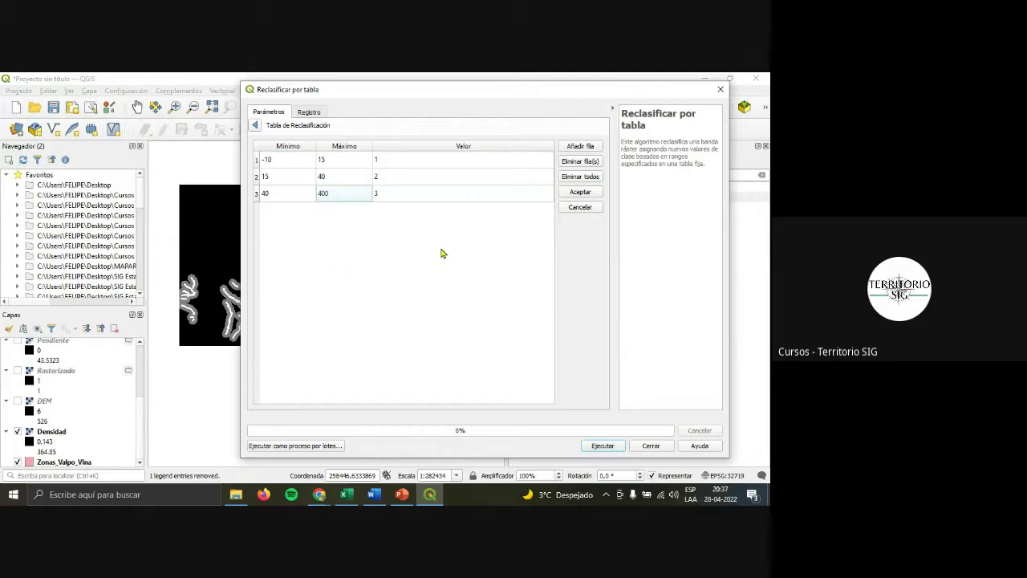
pyautogui.click(575, 195)
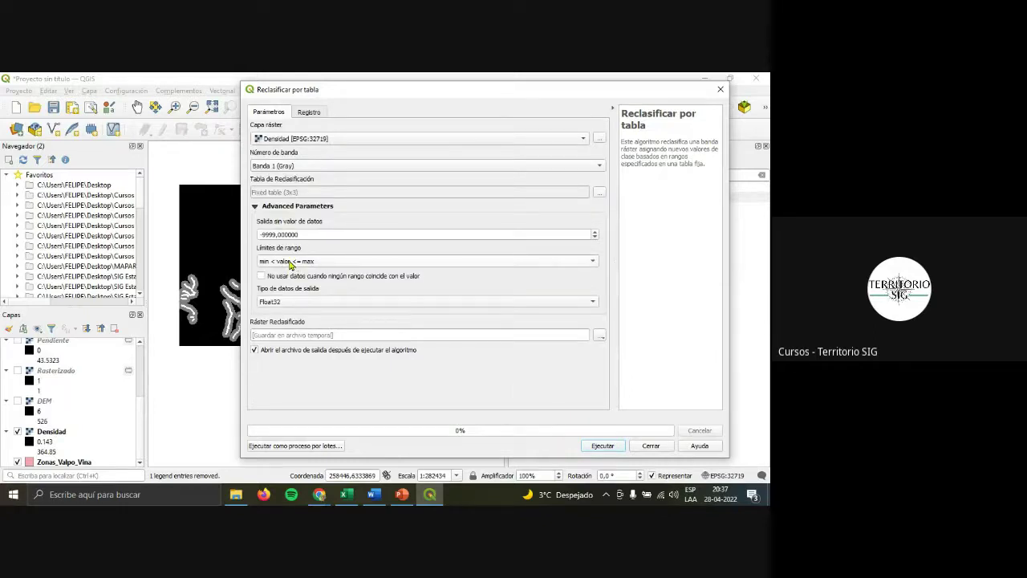
# Set the output file to Rec_Densidad as TIF in the Riesgos naturales con EMC folder, run the reclassification and close the tool.
pyautogui.click(602, 337)
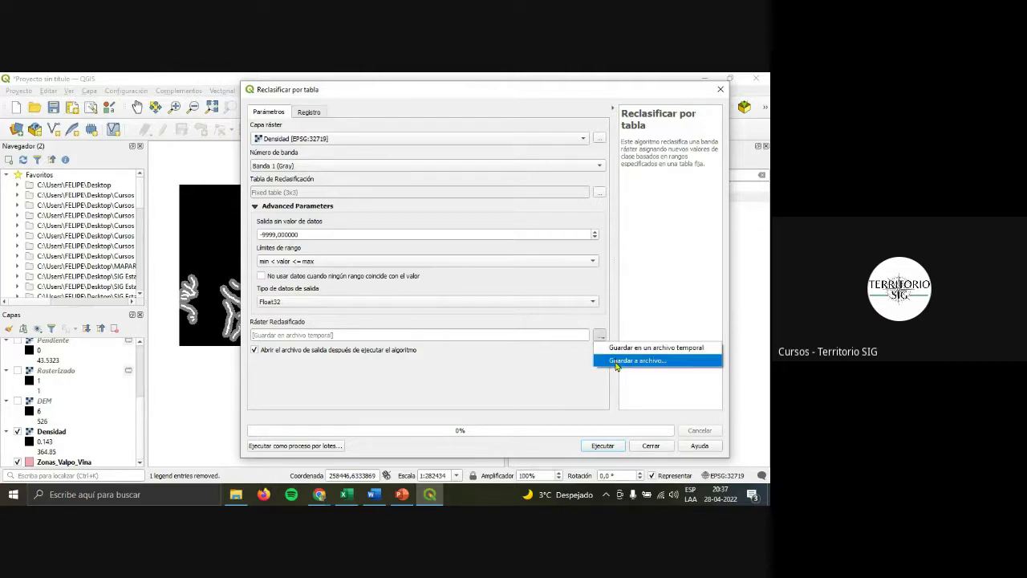
pyautogui.click(617, 363)
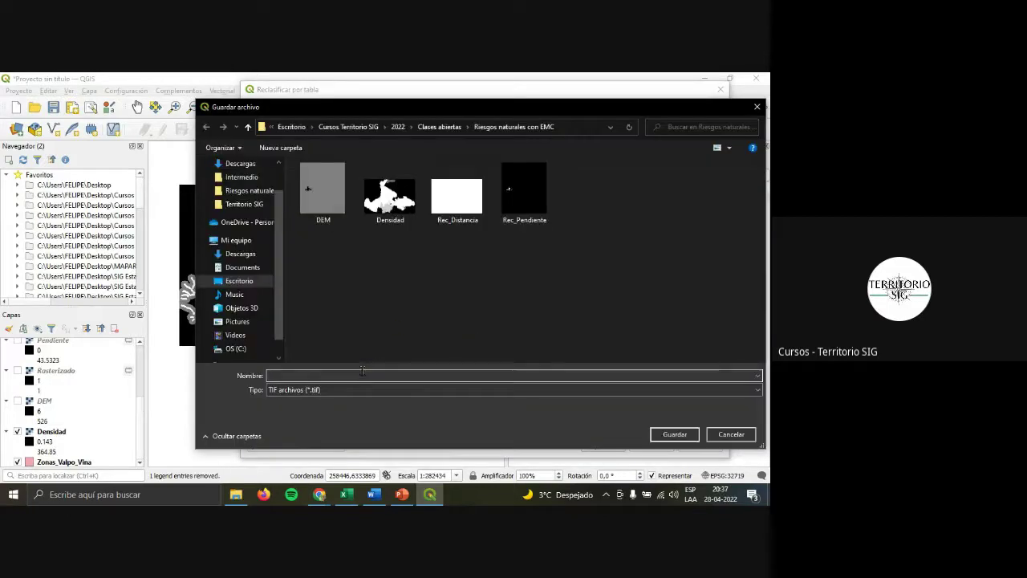
pyautogui.write('Rec_')
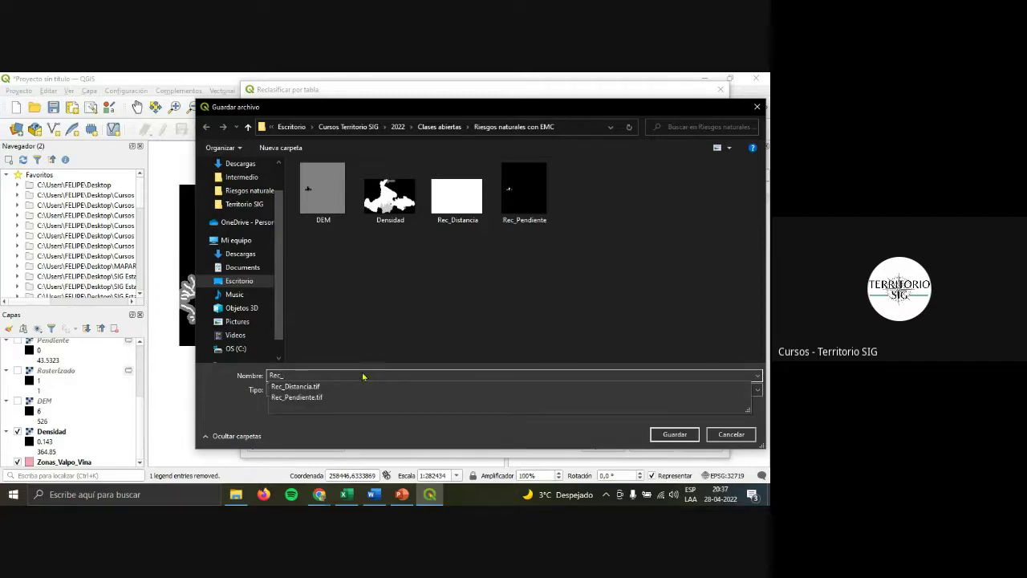
pyautogui.write('Densidad')
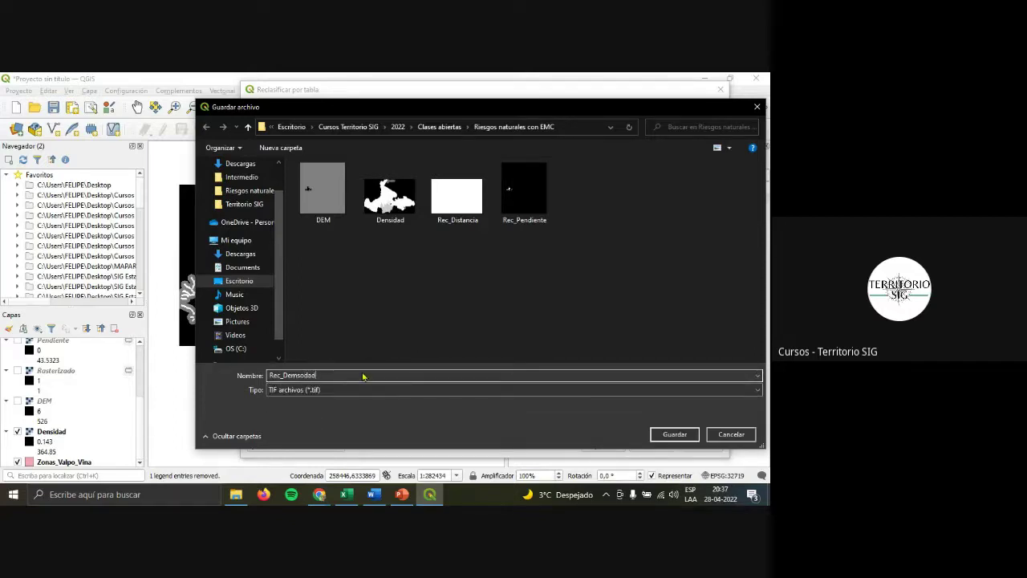
pyautogui.press('BackSpace')
pyautogui.write('n')
pyautogui.press('BackSpace')
pyautogui.press('BackSpace')
pyautogui.press('BackSpace')
pyautogui.write('nsidad')
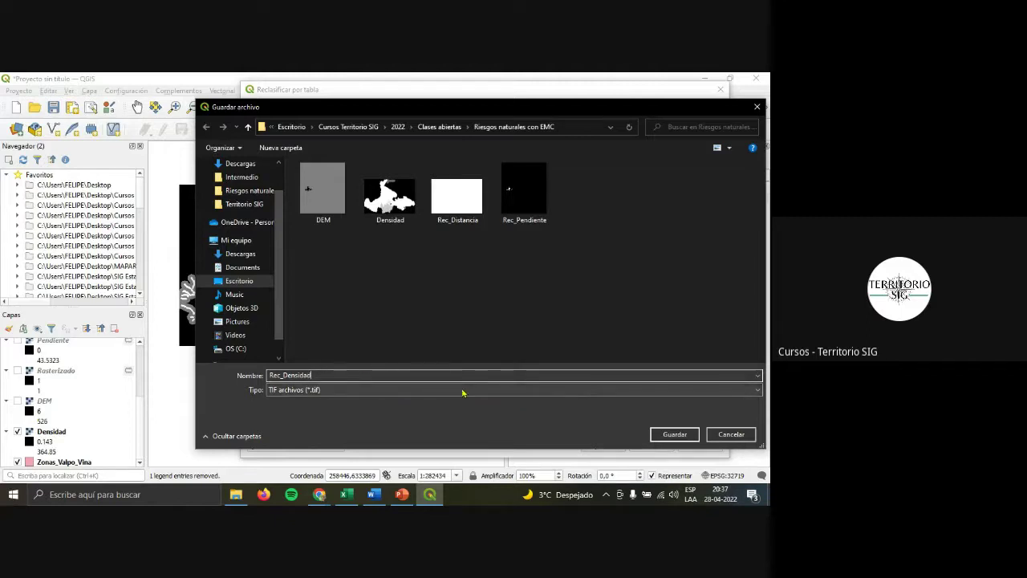
pyautogui.click(674, 434)
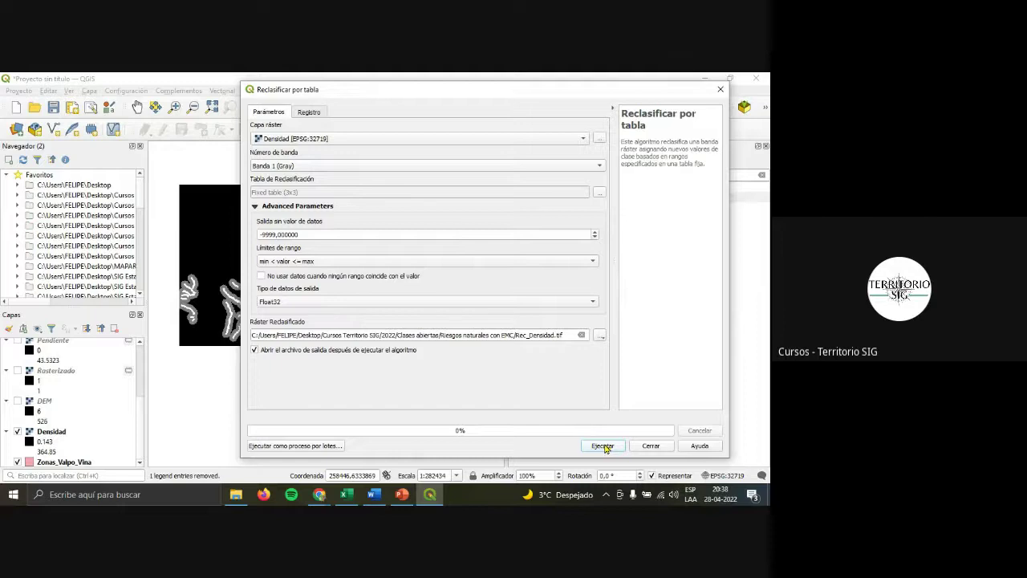
pyautogui.click(602, 446)
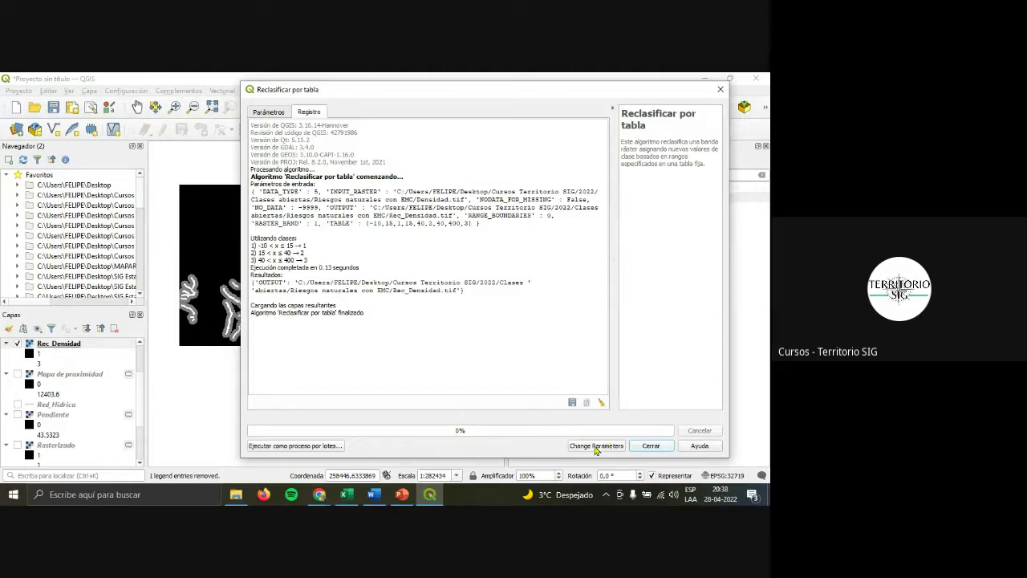
pyautogui.click(651, 445)
# Hide Rec_Distancia and Rec_Pendiente, and move Rec_Densidad above them to the top of the layer order.
pyautogui.scroll(2, 71, 366)
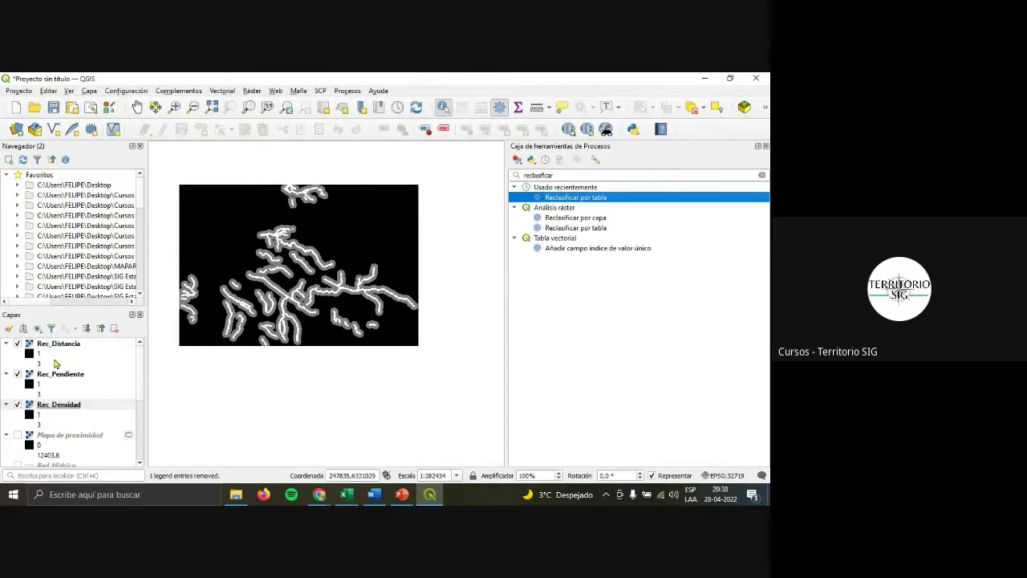
pyautogui.click(18, 343)
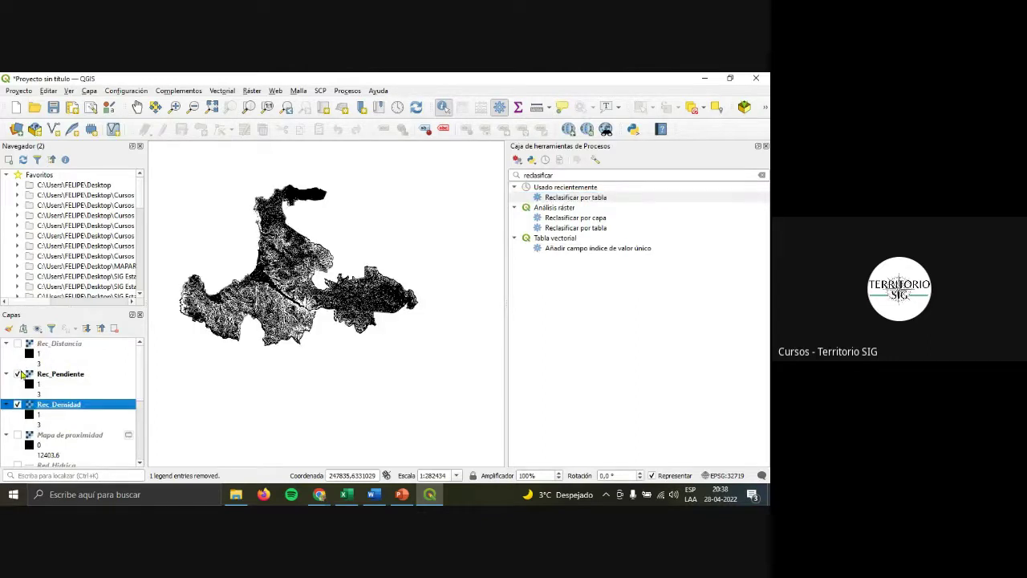
pyautogui.click(18, 374)
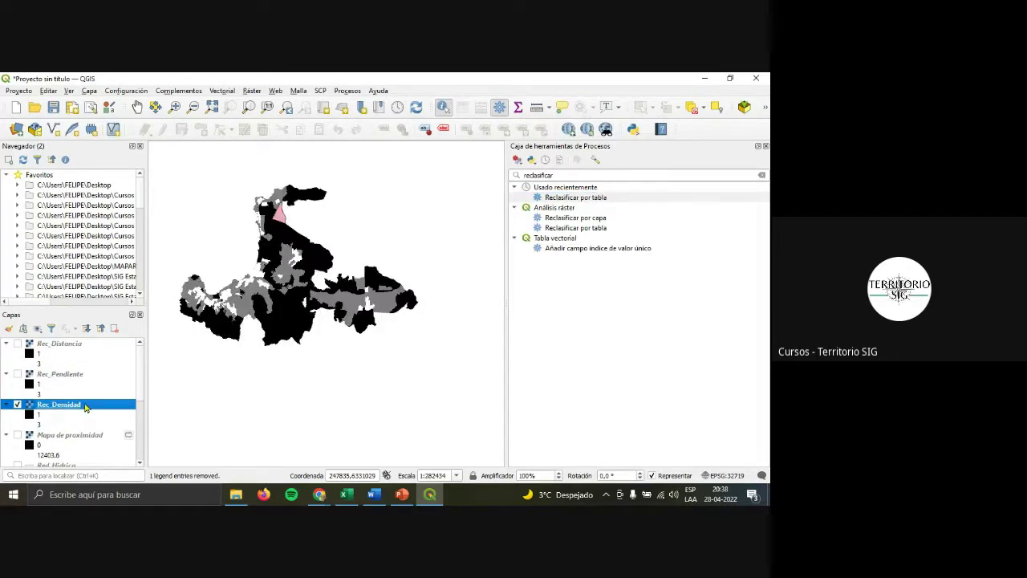
pyautogui.moveTo(85, 406); pyautogui.dragTo(96, 356)
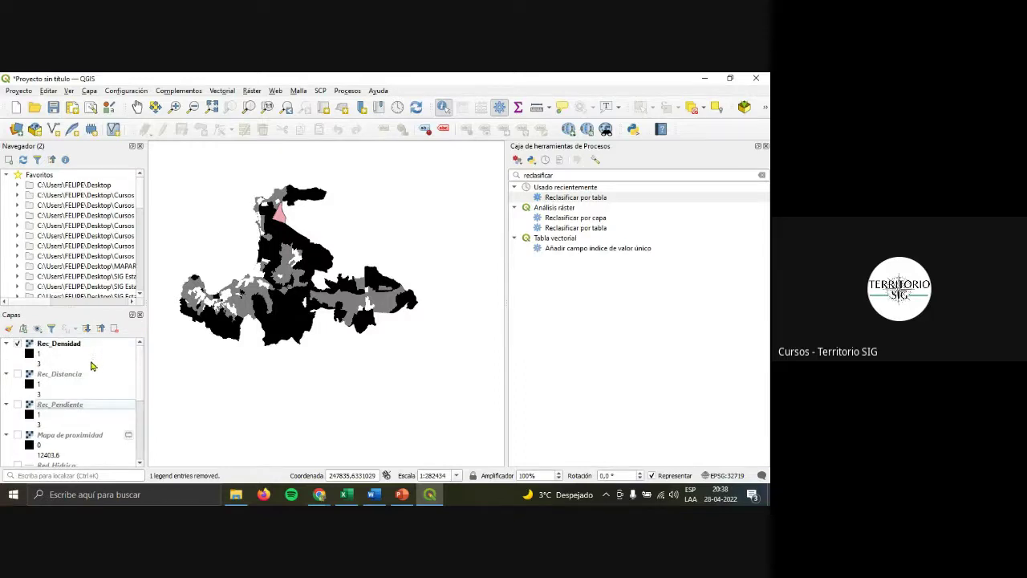
# Make Rec_Distancia and Rec_Pendiente visible again and select Rec_Distancia.
pyautogui.click(17, 374)
pyautogui.click(23, 408)
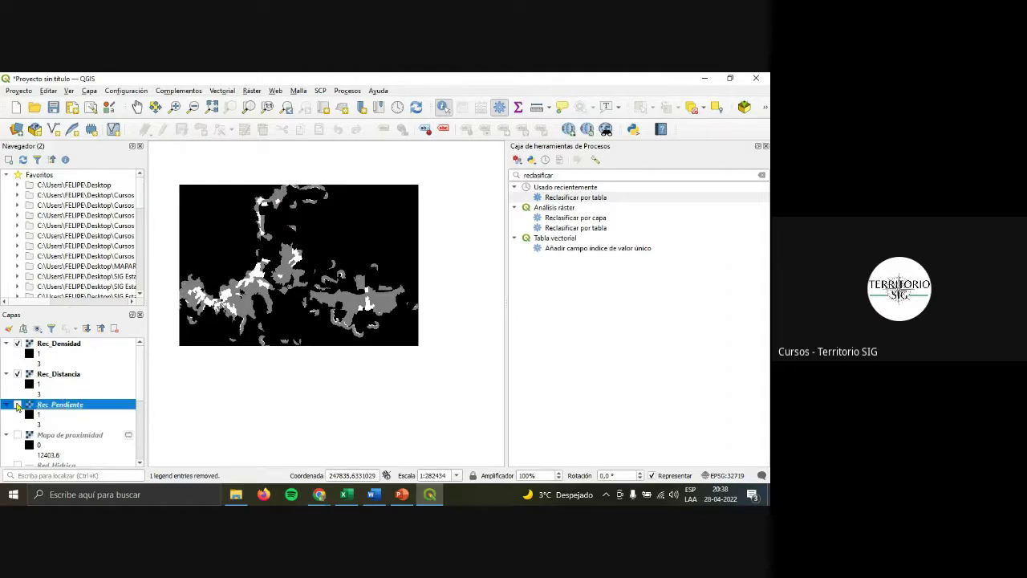
pyautogui.click(18, 406)
pyautogui.click(40, 416)
pyautogui.click(60, 376)
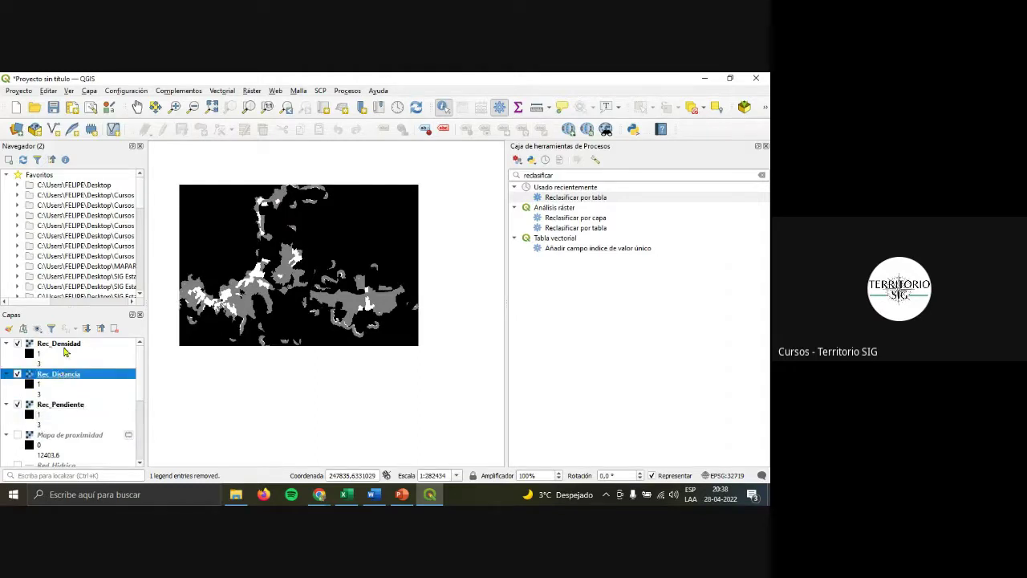
# Switch to PowerPoint and review the Espacialización de variables and Homologación de formatos boxes on slide 9, Ejercicio: Riesgo de derrumbe.
pyautogui.click(66, 350)
pyautogui.click(403, 491)
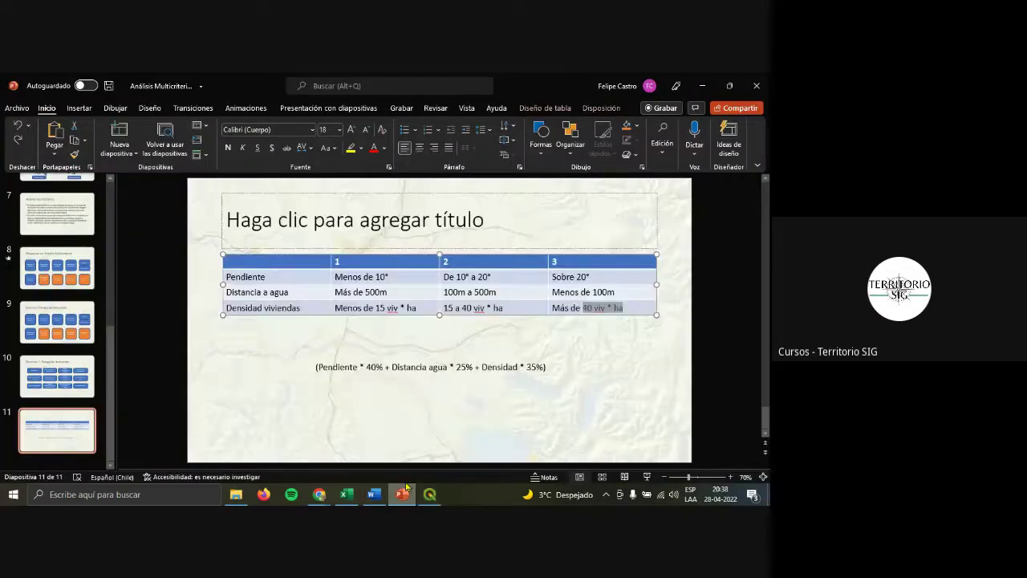
pyautogui.click(57, 322)
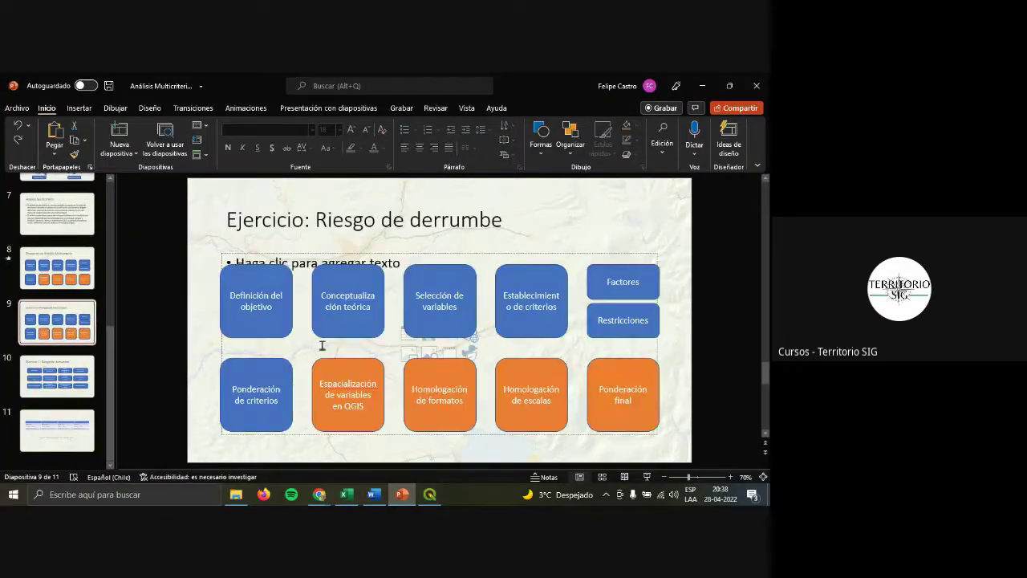
pyautogui.moveTo(298, 442); pyautogui.dragTo(492, 356)
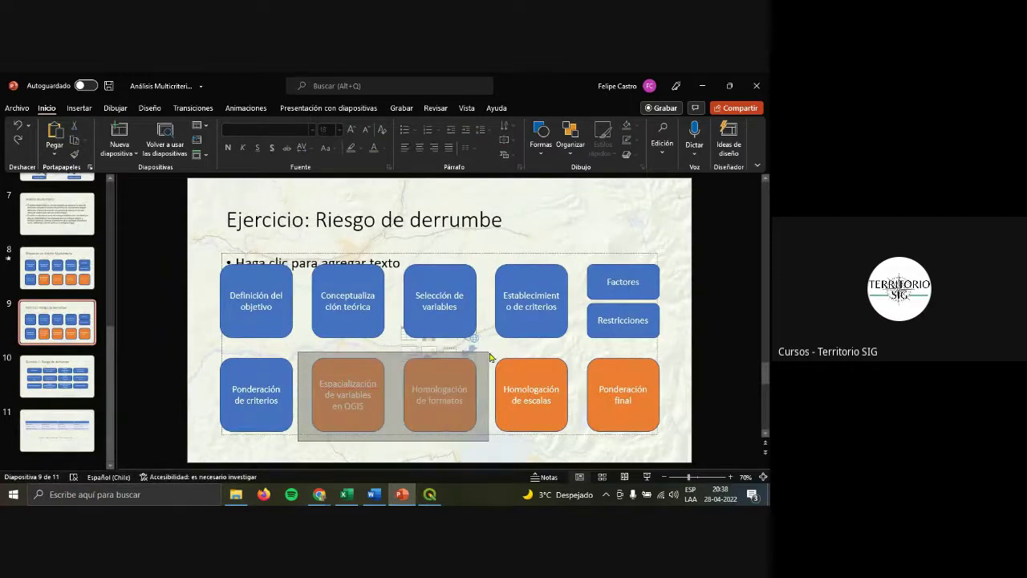
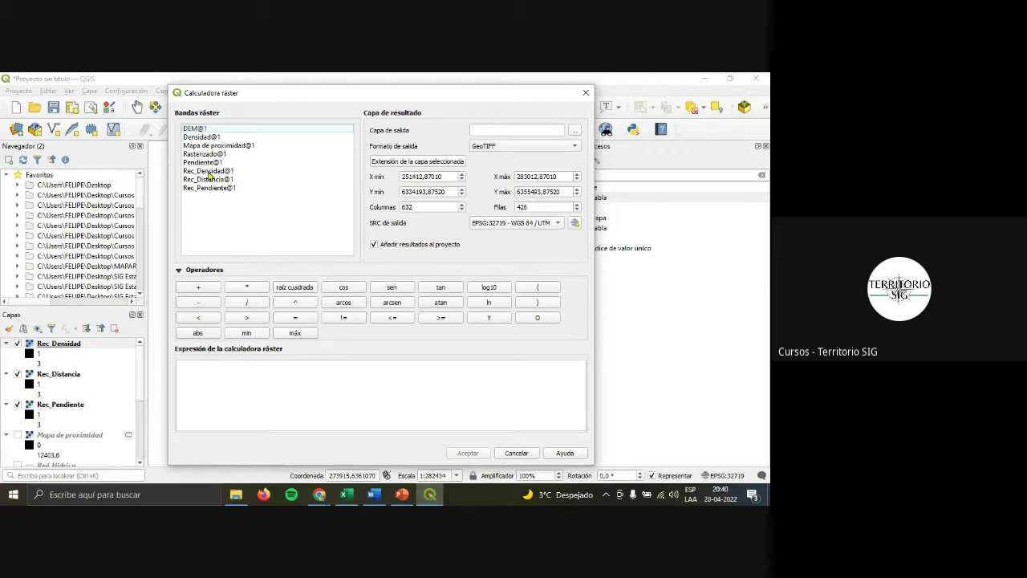
# Check the weights in the presentation and start the QGIS raster calculator expression with "Rec_Pendiente@1" * 0,4.
pyautogui.click(402, 495)
pyautogui.click(429, 494)
pyautogui.click(221, 189)
pyautogui.doubleClick(221, 189)
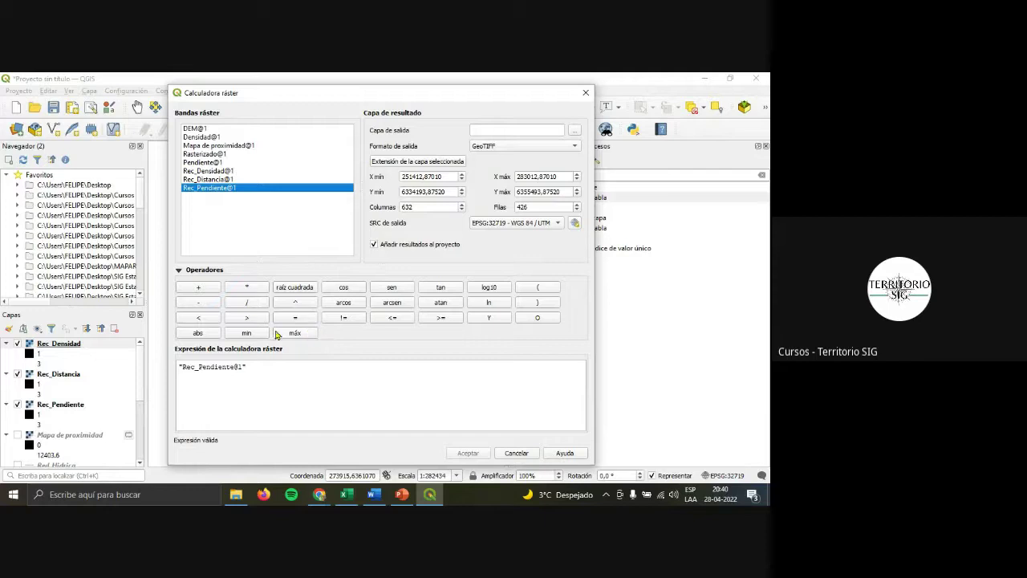
pyautogui.click(247, 289)
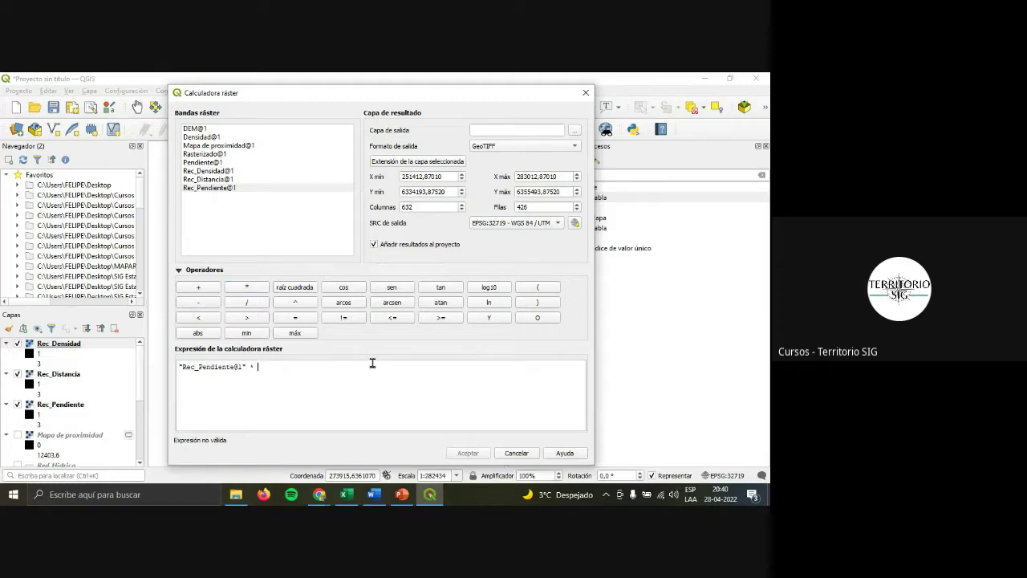
pyautogui.write('0,')
pyautogui.write('4')
# Add "Rec_Distancia@1" * 0,25 as the second term of the expression, checking the weight in the presentation.
pyautogui.click(201, 290)
pyautogui.doubleClick(231, 180)
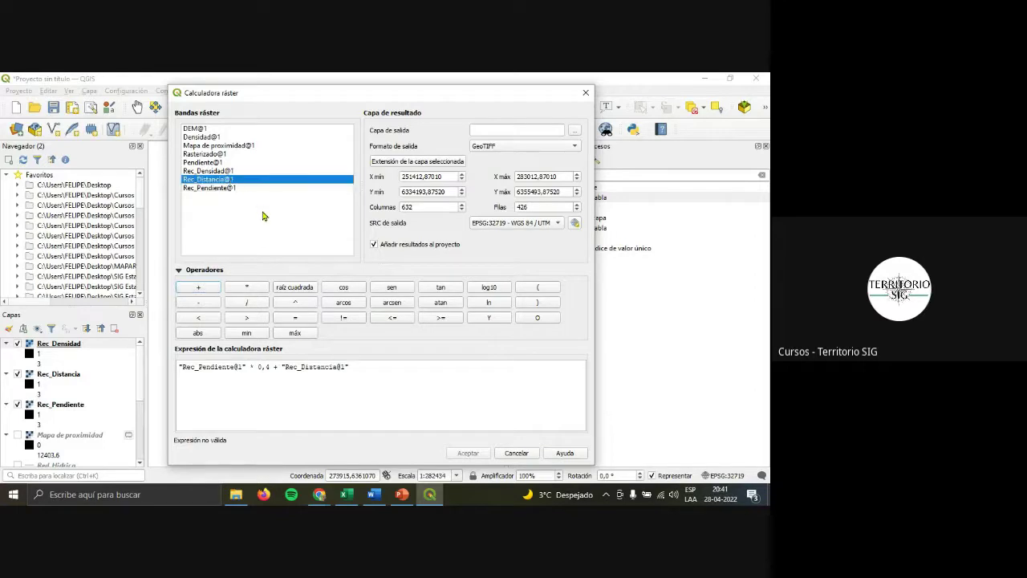
pyautogui.click(401, 494)
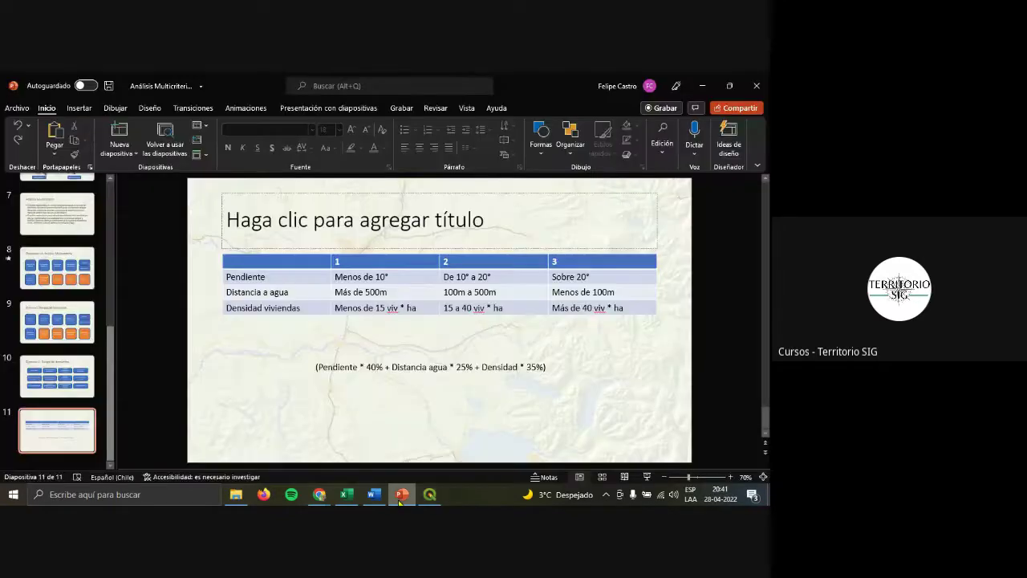
pyautogui.click(402, 498)
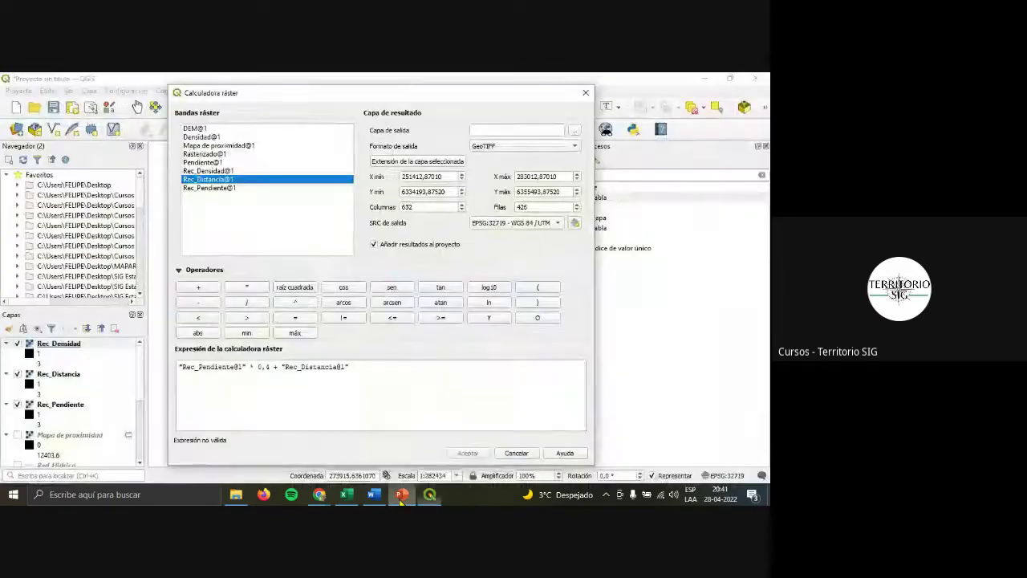
pyautogui.click(359, 367)
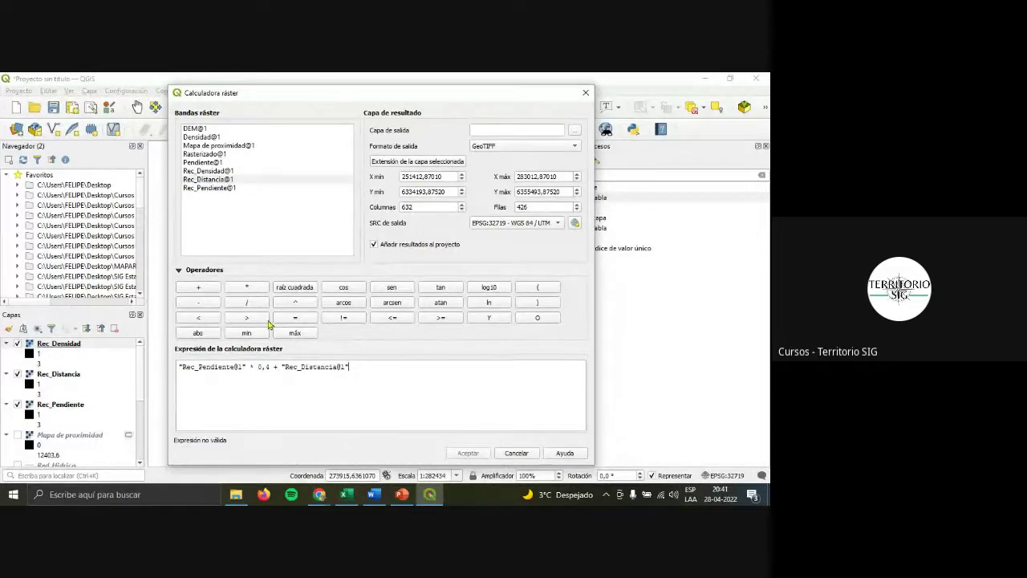
pyautogui.click(247, 288)
pyautogui.click(384, 368)
# Add "Rec_Densidad@1" * 0.35 as the third term of the raster calculator expression.
pyautogui.click(198, 290)
pyautogui.doubleClick(218, 171)
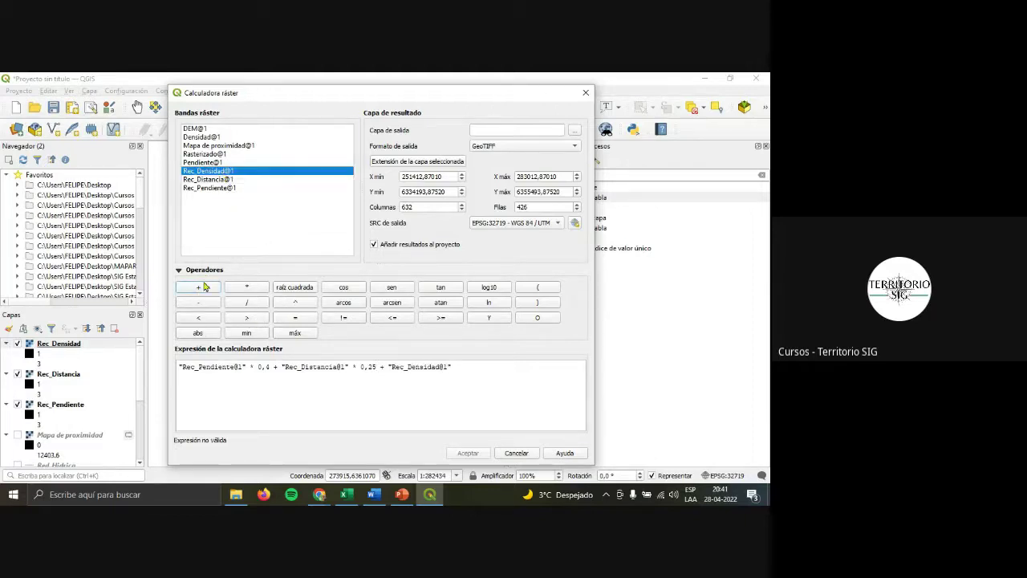
pyautogui.click(248, 288)
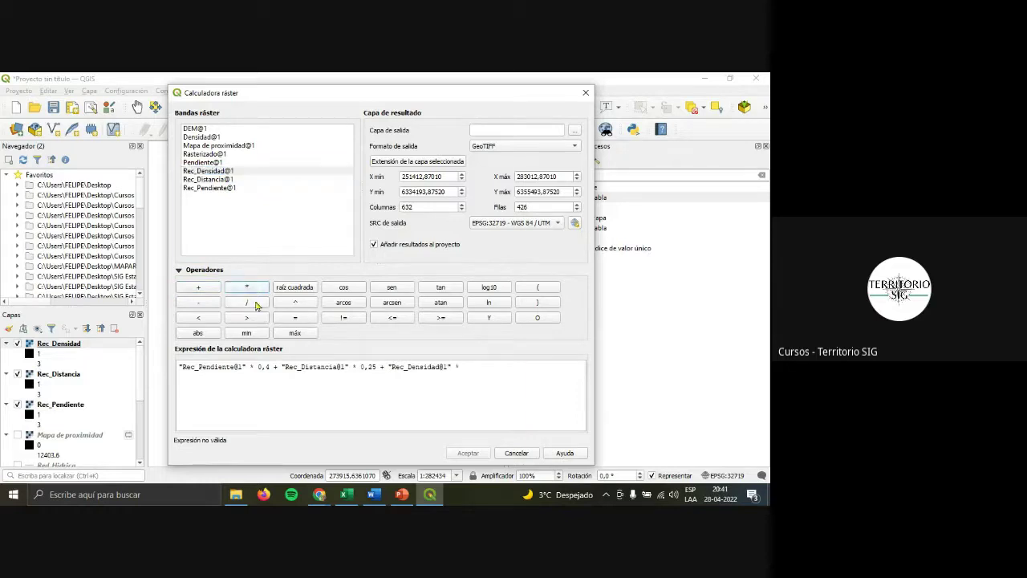
pyautogui.click(485, 373)
pyautogui.write('0.35')
pyautogui.moveTo(479, 367); pyautogui.dragTo(251, 368)
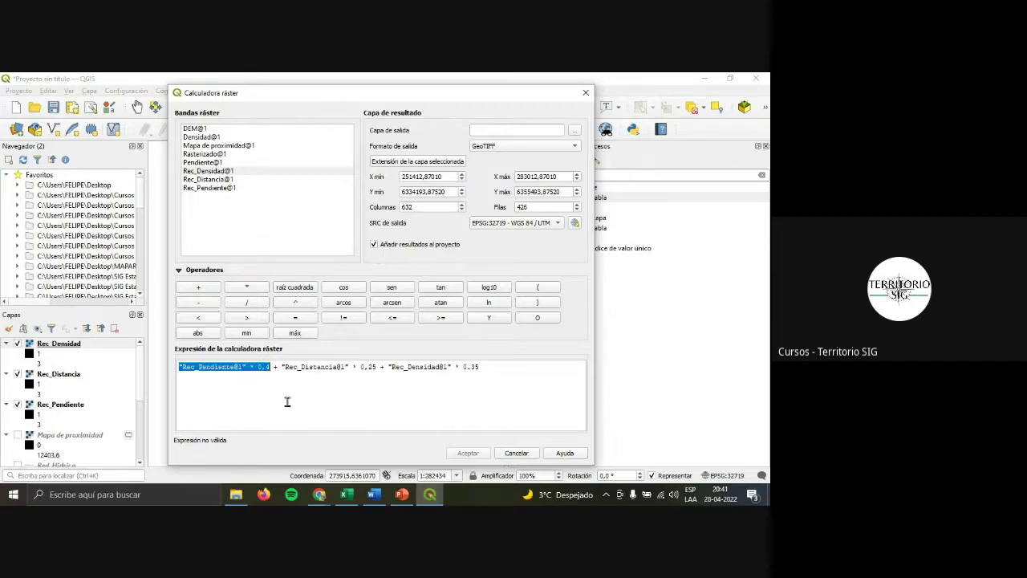
pyautogui.click(422, 387)
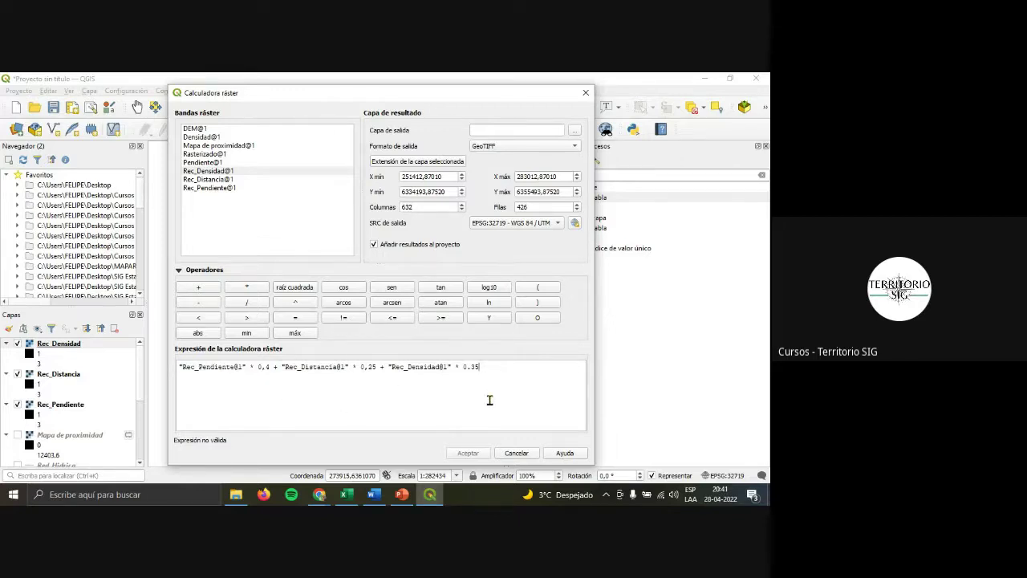
# Change the density weight to 0,35 with a decimal comma and review the whole expression.
pyautogui.tripleClick(480, 367)
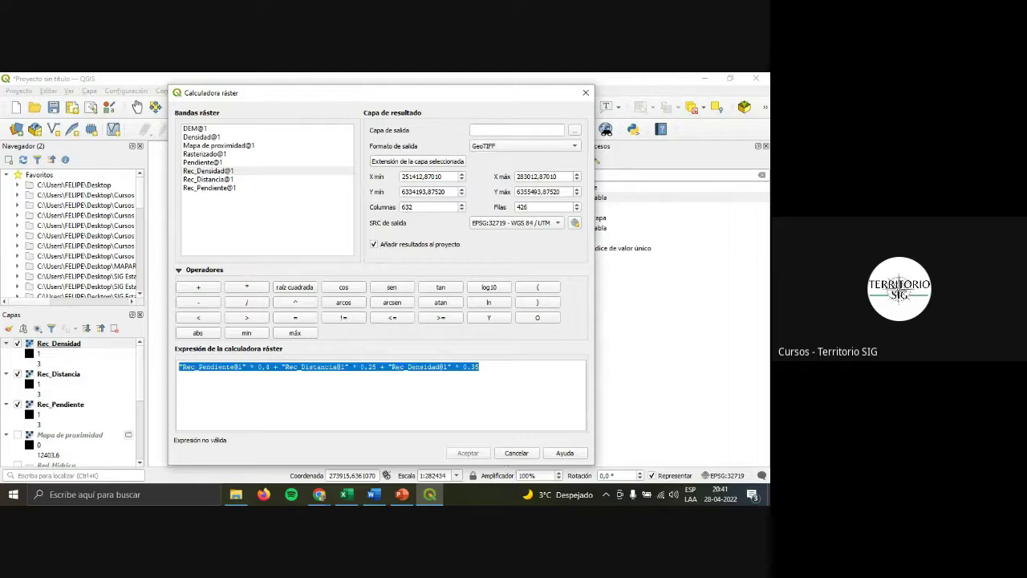
pyautogui.click(481, 371)
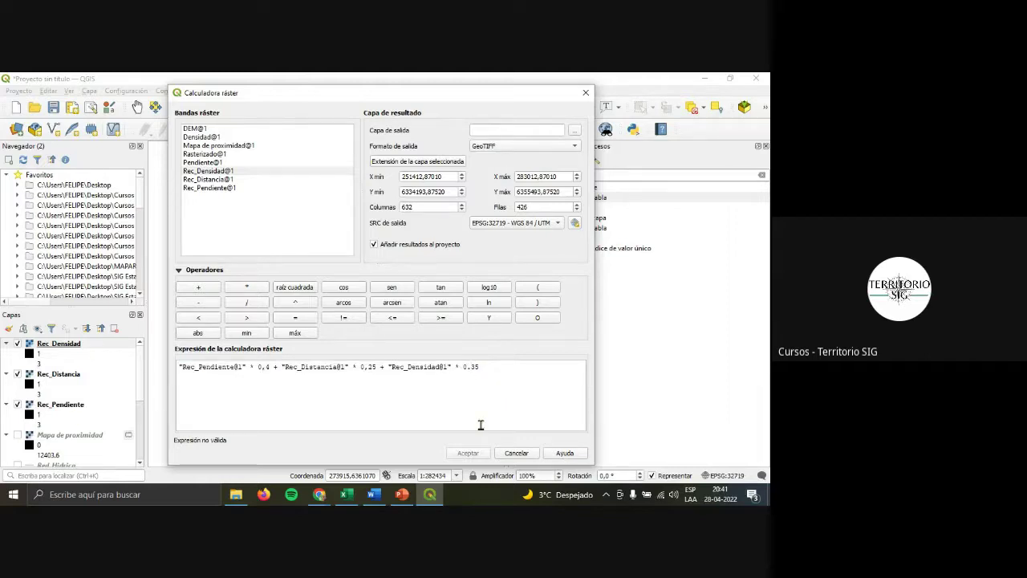
pyautogui.press('Left')
pyautogui.press('Left')
pyautogui.write(',')
pyautogui.click(504, 376)
pyautogui.moveTo(504, 375); pyautogui.dragTo(54, 370)
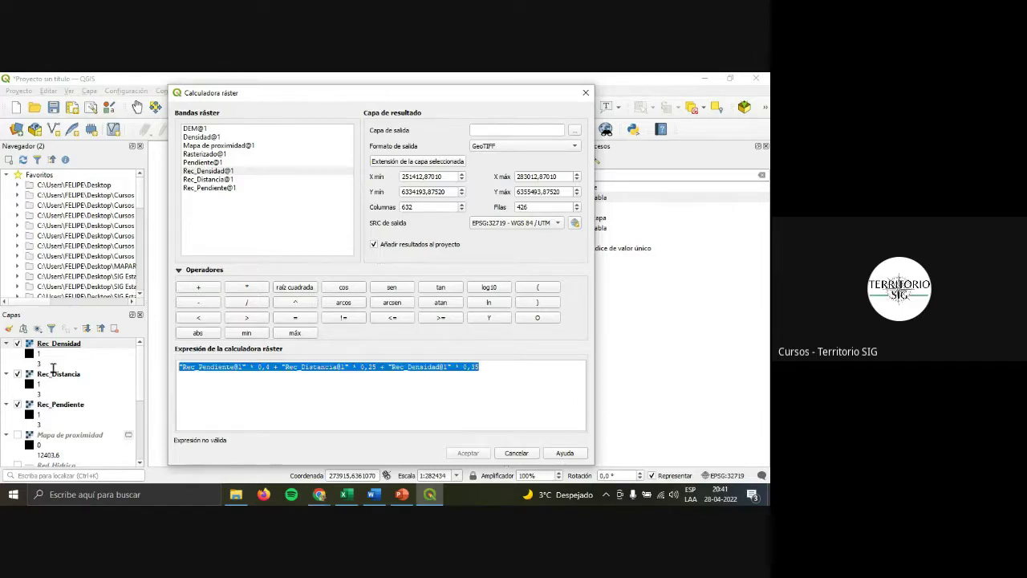
pyautogui.click(375, 384)
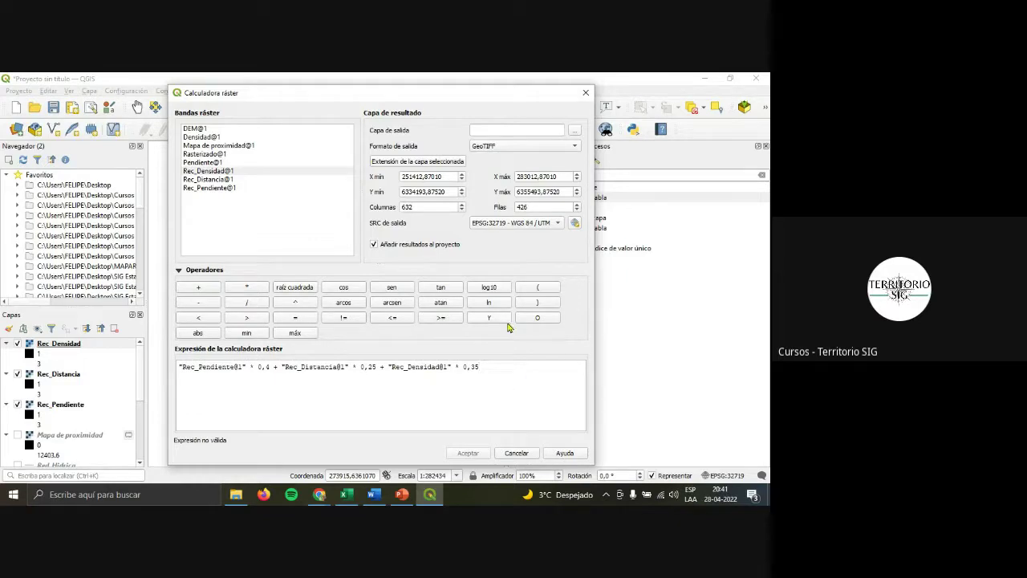
# Set the output layer file to RESULTADO in the Riesgos naturales con EMC folder.
pyautogui.click(575, 131)
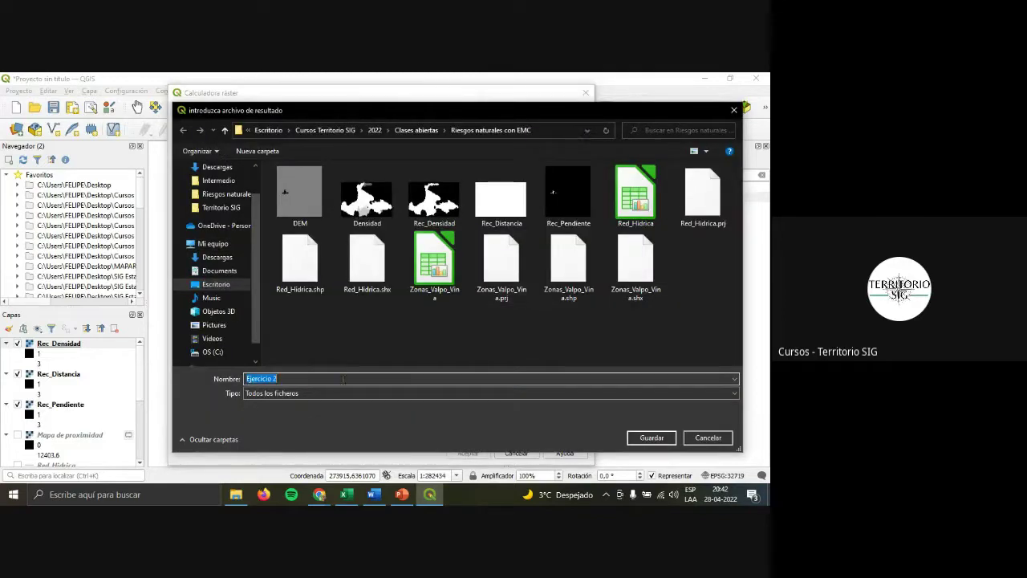
pyautogui.write('RESULTADO')
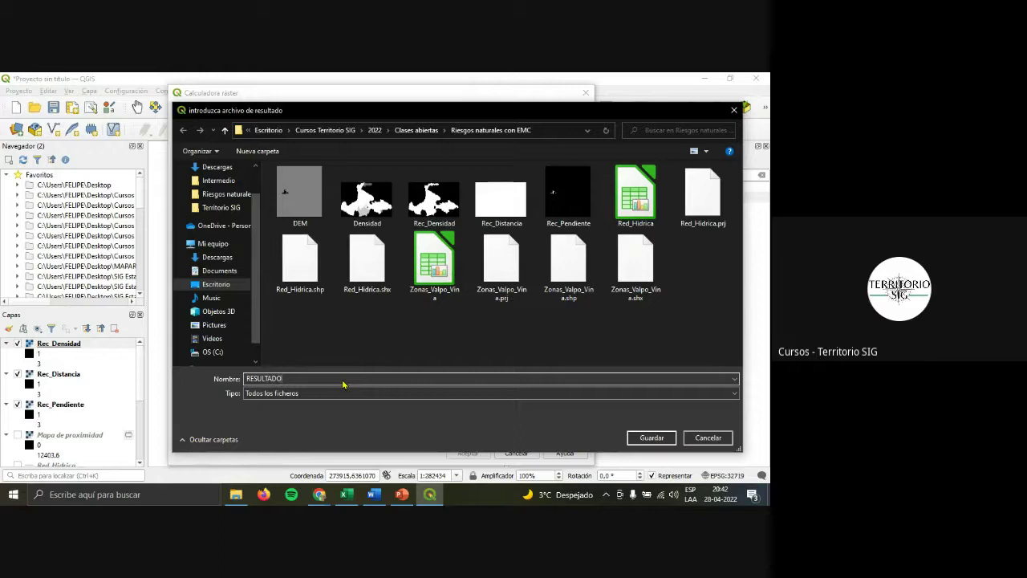
pyautogui.click(650, 438)
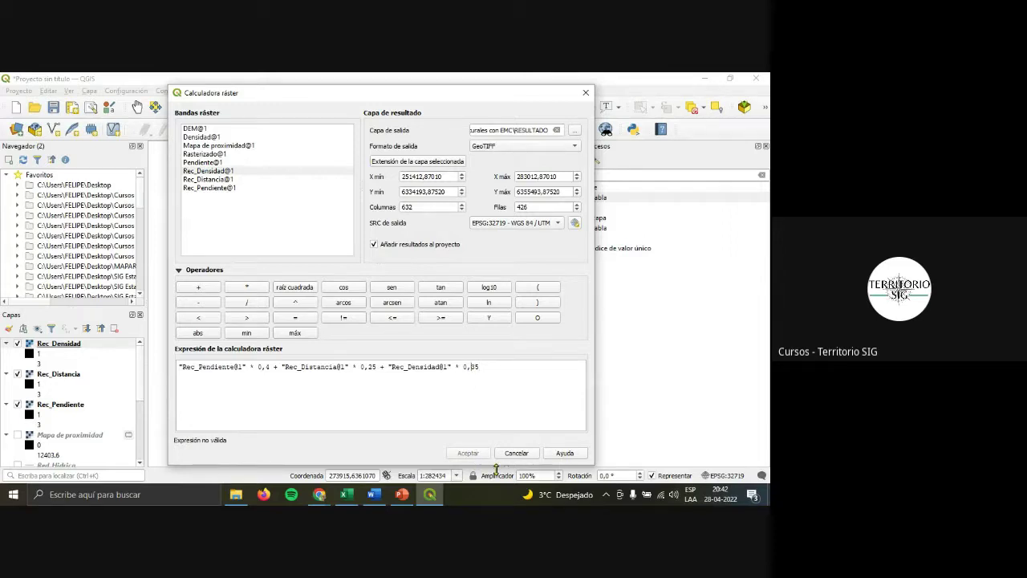
# Rewrite the weights with decimal points as 0.4, 0.25 and 0.35, and run the raster calculation.
pyautogui.press('BackSpace')
pyautogui.press('BackSpace')
pyautogui.press('BackSpace')
pyautogui.write('.35')
pyautogui.press('BackSpace')
pyautogui.write('.')
pyautogui.tripleClick(495, 366)
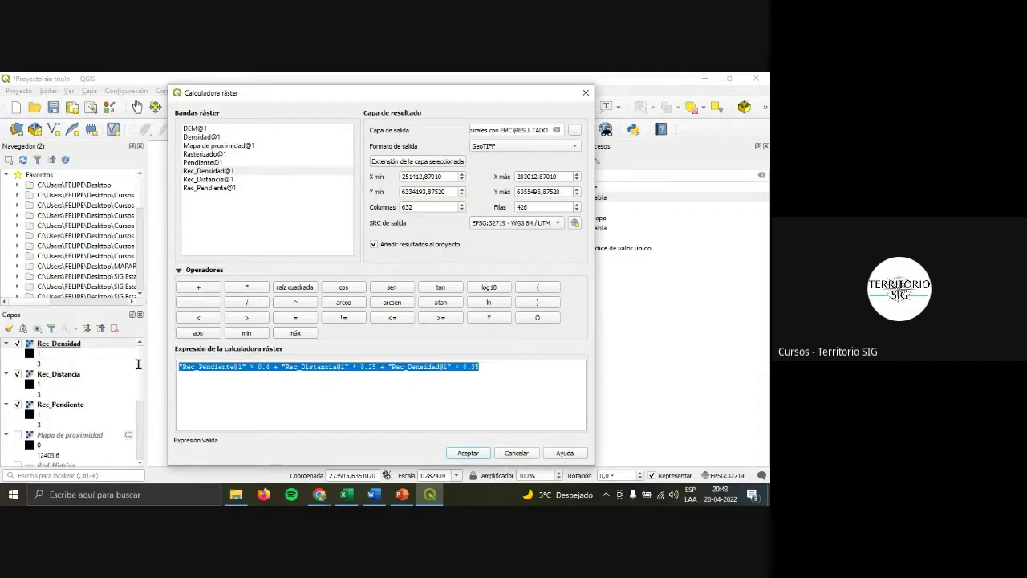
pyautogui.click(537, 395)
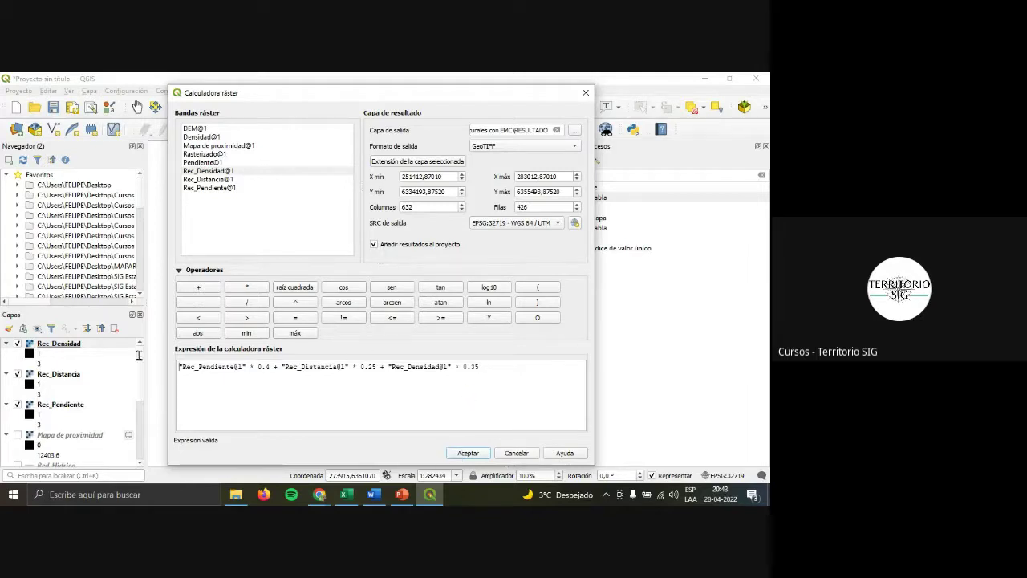
pyautogui.tripleClick(187, 380)
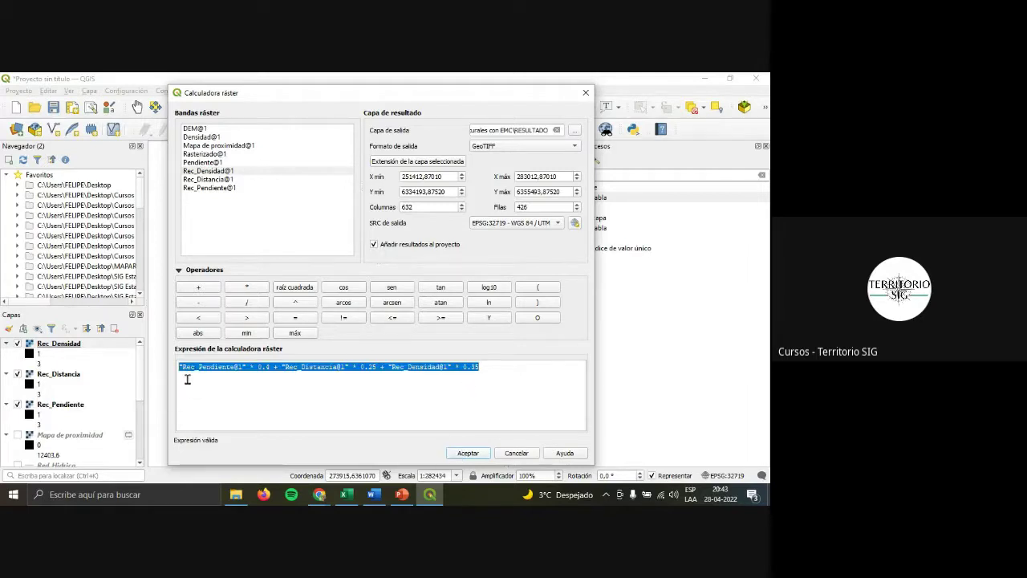
pyautogui.click(386, 370)
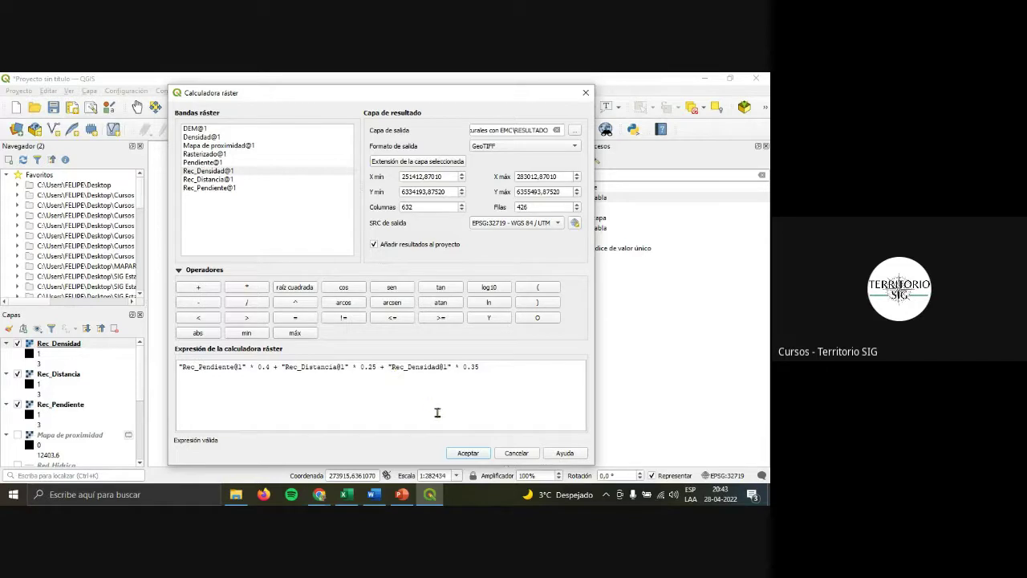
pyautogui.click(468, 454)
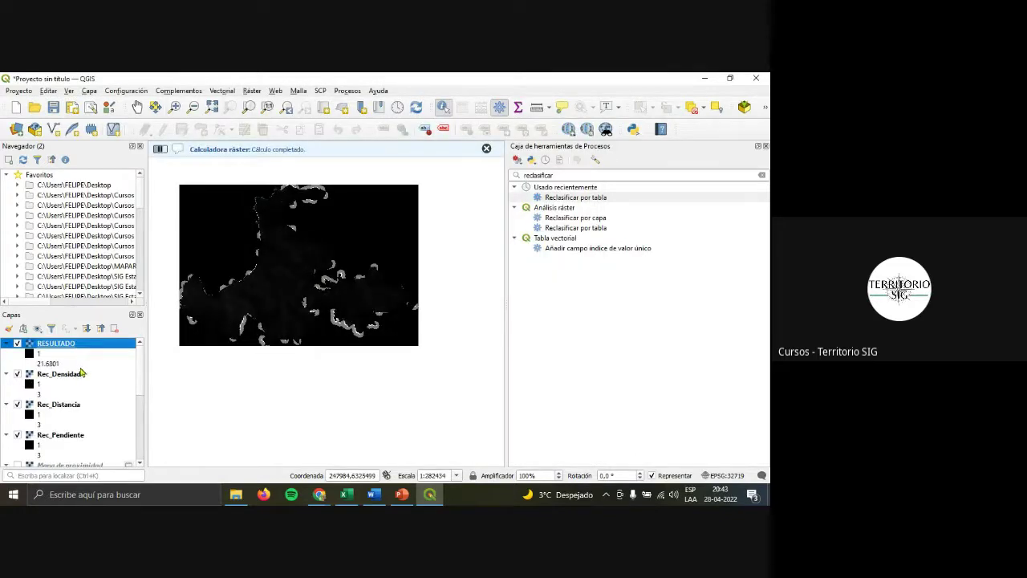
# Remove the RESULTADO layer from the project.
pyautogui.scroll(-2, 84, 390)
pyautogui.scroll(2, 84, 391)
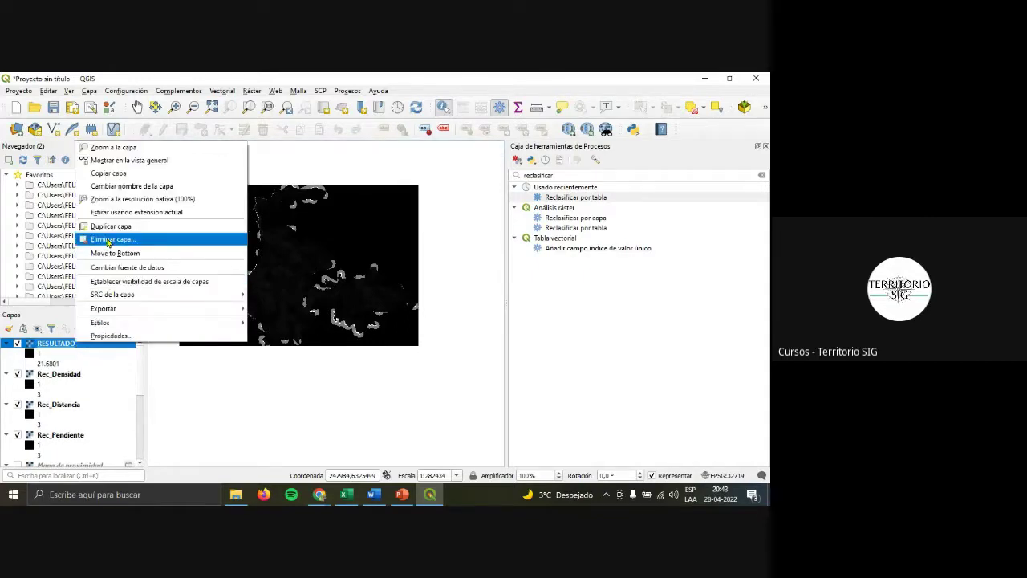
pyautogui.click(112, 241)
pyautogui.click(354, 295)
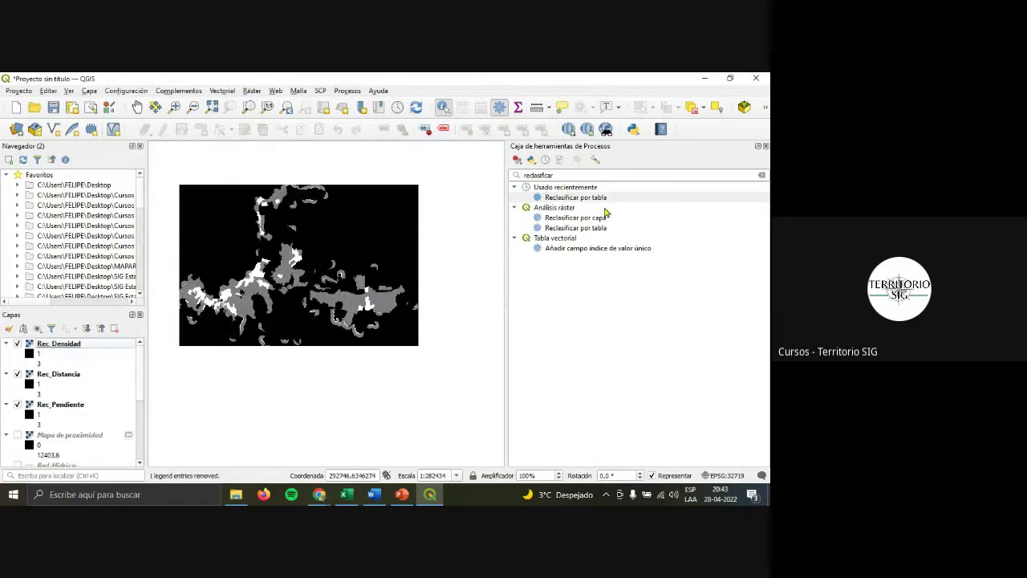
# Open the raster calculator again and start the expression with "Rec_Pendiente@1" * 0.4.
pyautogui.click(252, 91)
pyautogui.click(265, 103)
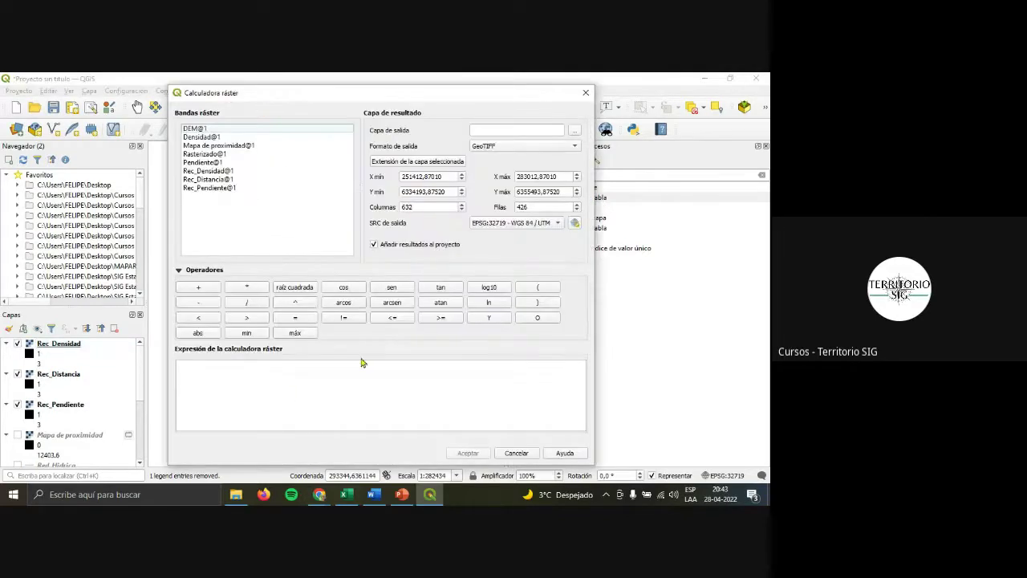
pyautogui.doubleClick(224, 188)
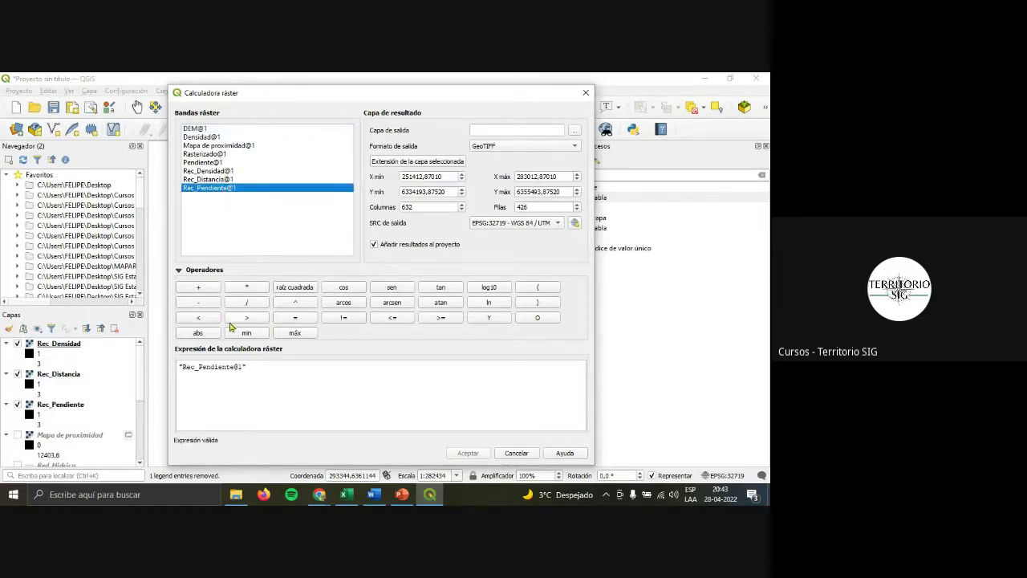
pyautogui.click(246, 286)
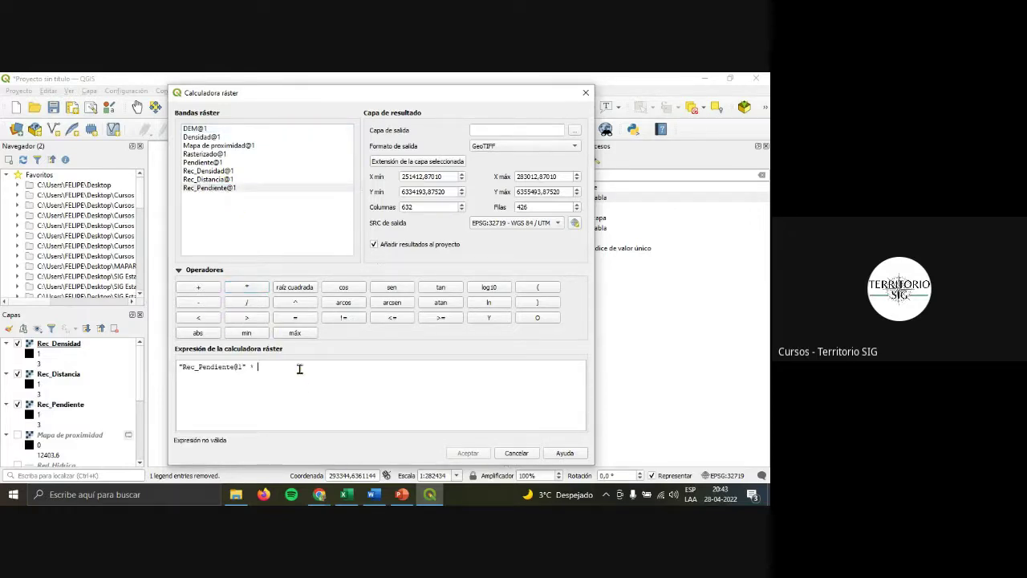
pyautogui.write('0.4')
# Add "Rec_Distancia@1" * 0.25 as the second term of the expression.
pyautogui.click(201, 289)
pyautogui.doubleClick(222, 180)
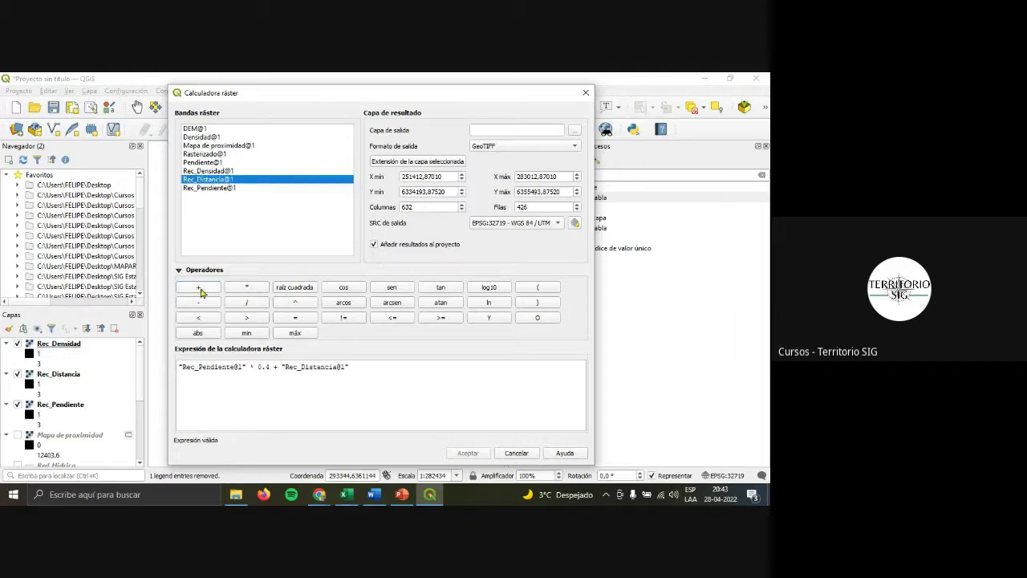
pyautogui.click(247, 289)
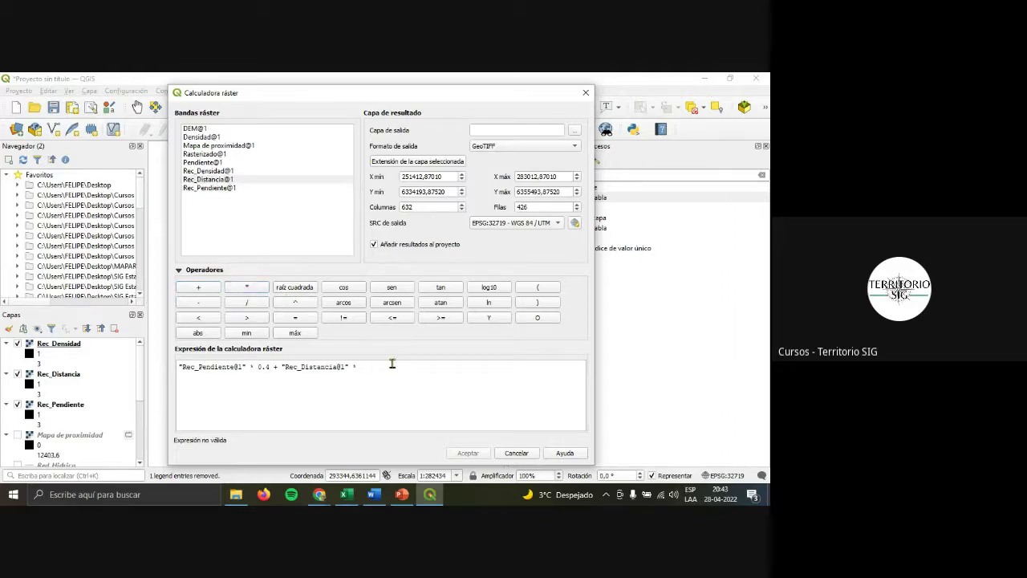
pyautogui.write('0.')
pyautogui.write('35')
# Add "Rec_Densidad@1" * 0.35 as the third term of the expression.
pyautogui.click(204, 289)
pyautogui.doubleClick(217, 189)
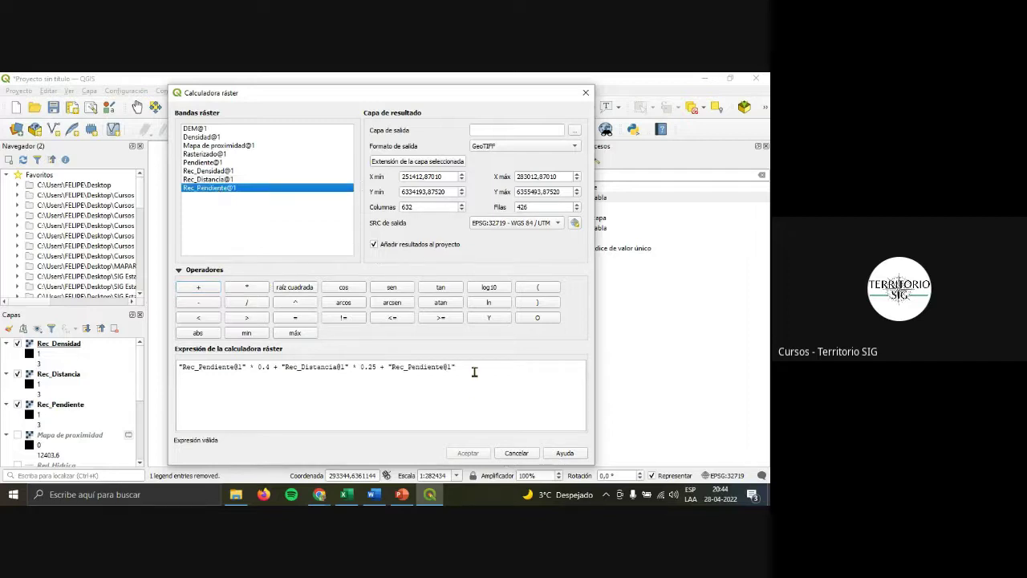
pyautogui.moveTo(474, 371); pyautogui.dragTo(387, 368)
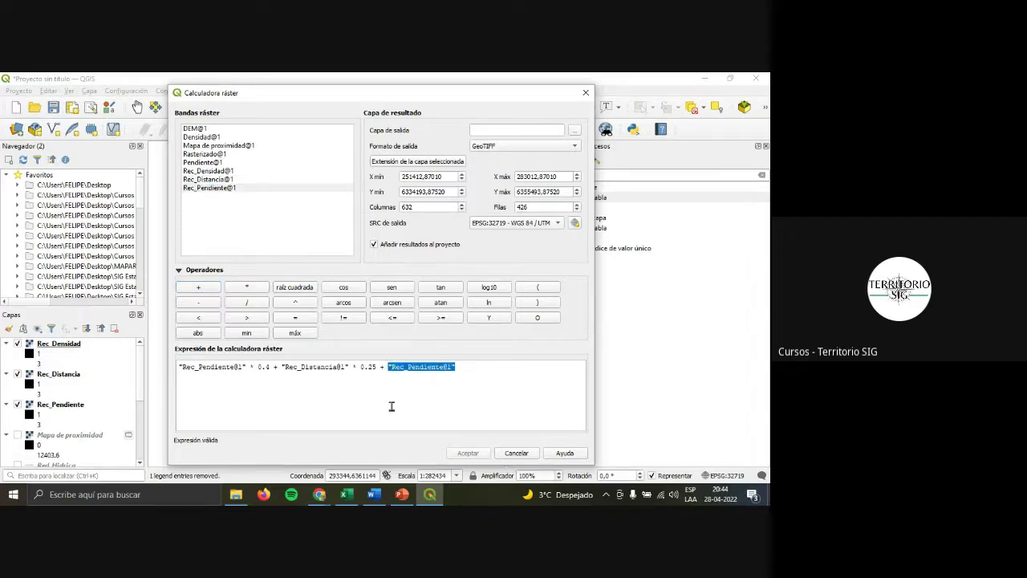
pyautogui.doubleClick(214, 171)
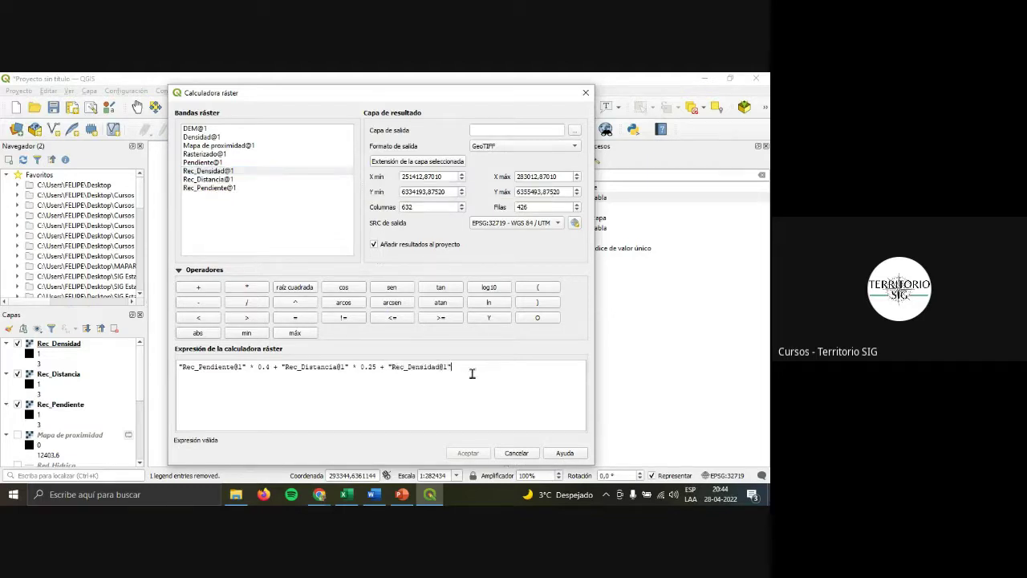
pyautogui.click(251, 289)
pyautogui.write('0.35')
# Enclose each of the three weighted terms of the expression in its own pair of parentheses.
pyautogui.click(543, 306)
pyautogui.click(539, 289)
pyautogui.click(537, 303)
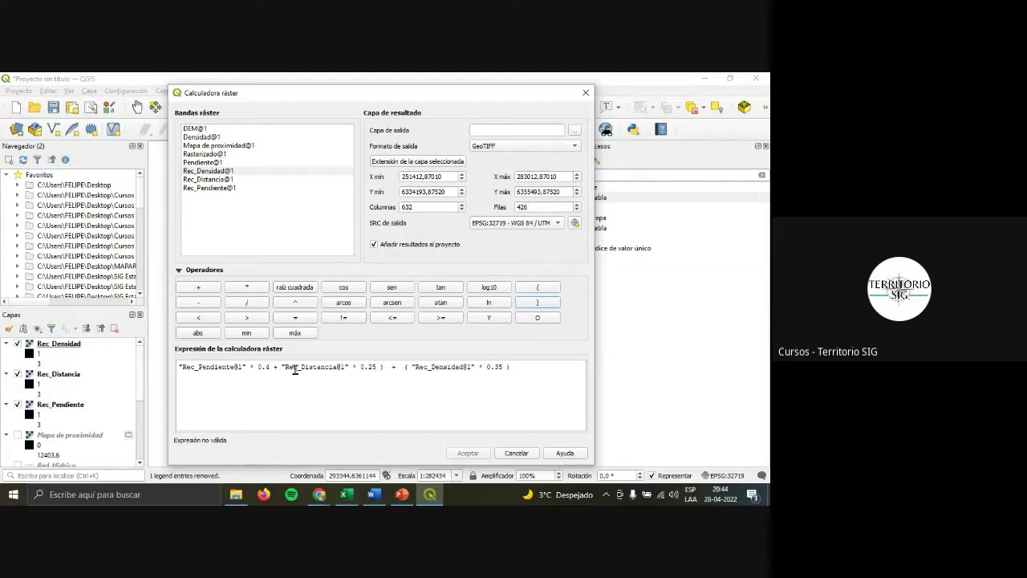
pyautogui.click(282, 367)
pyautogui.click(538, 287)
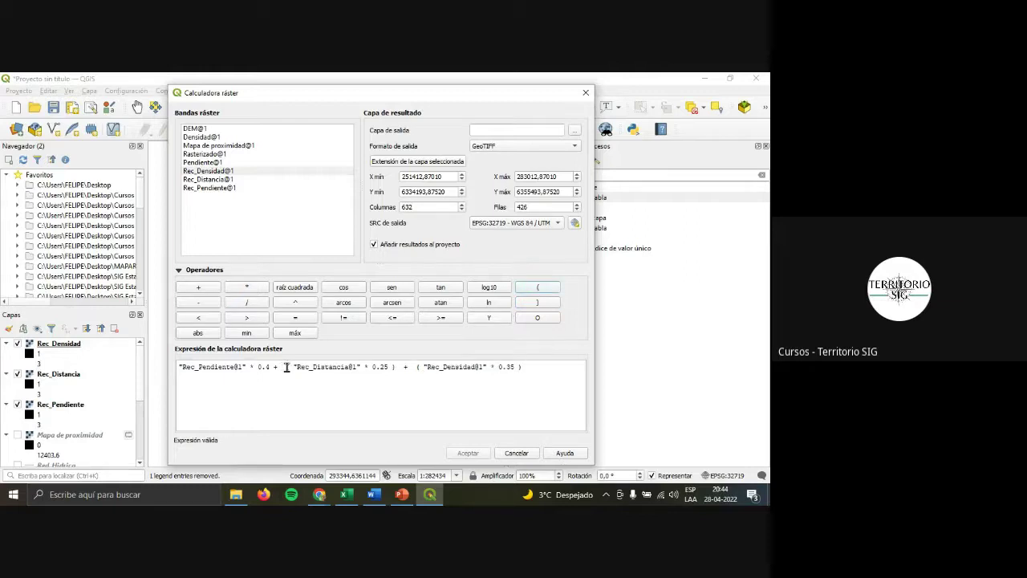
pyautogui.click(271, 367)
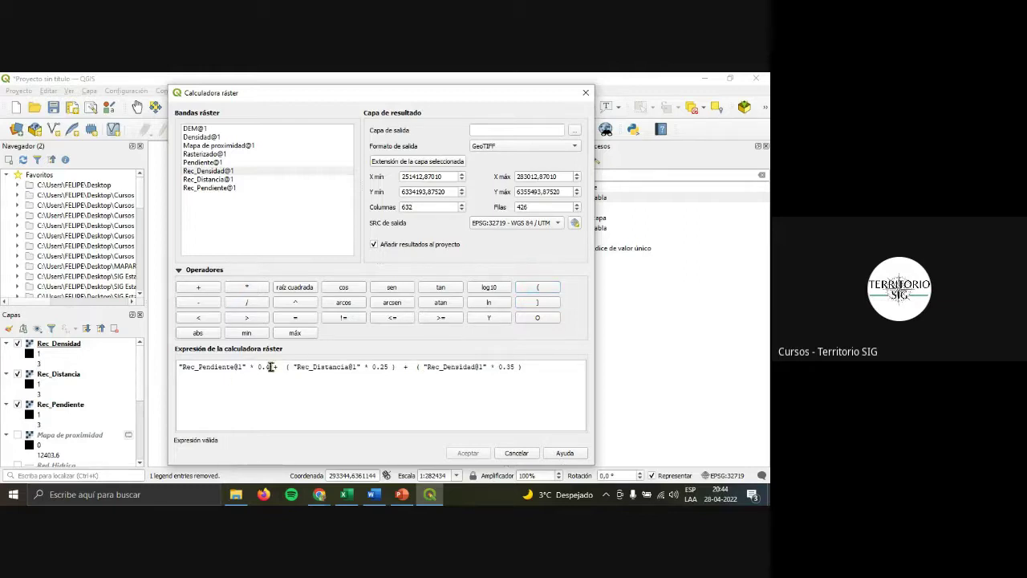
pyautogui.click(538, 303)
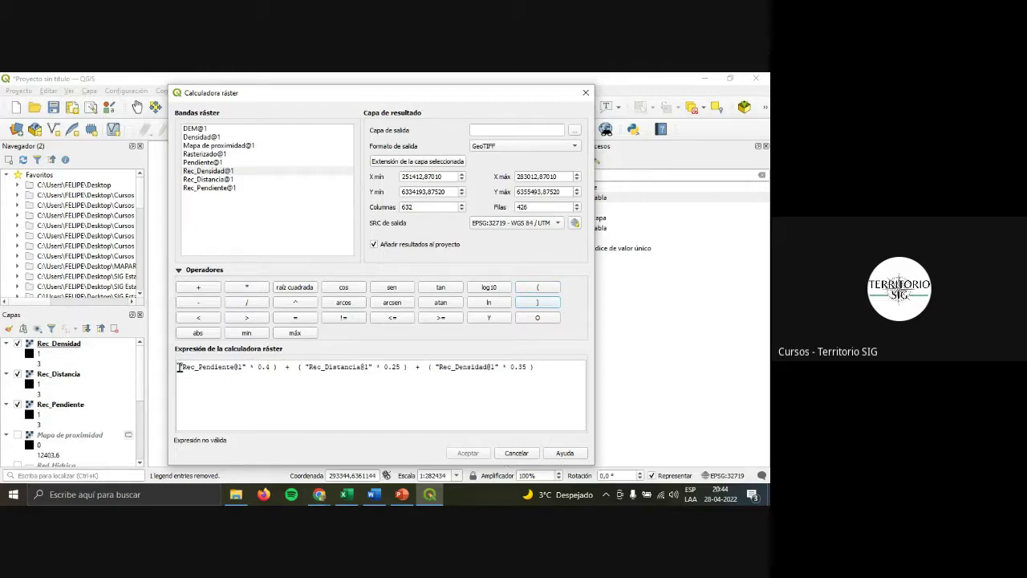
pyautogui.click(178, 367)
pyautogui.click(534, 287)
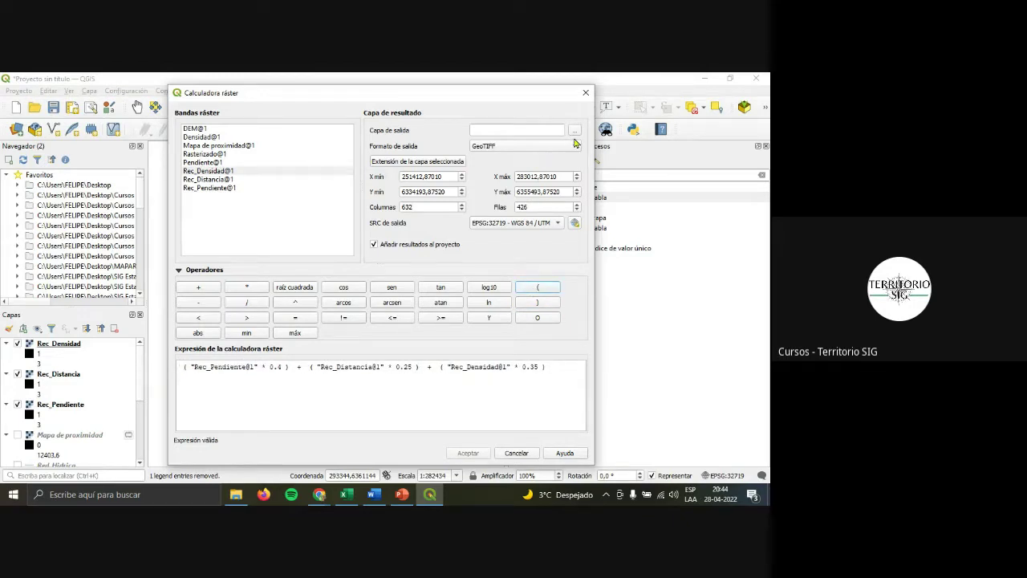
# Run the weighted calculation with the existing RESULTADO file overwritten as output, and hide the Rec_Densidad layer.
pyautogui.click(575, 130)
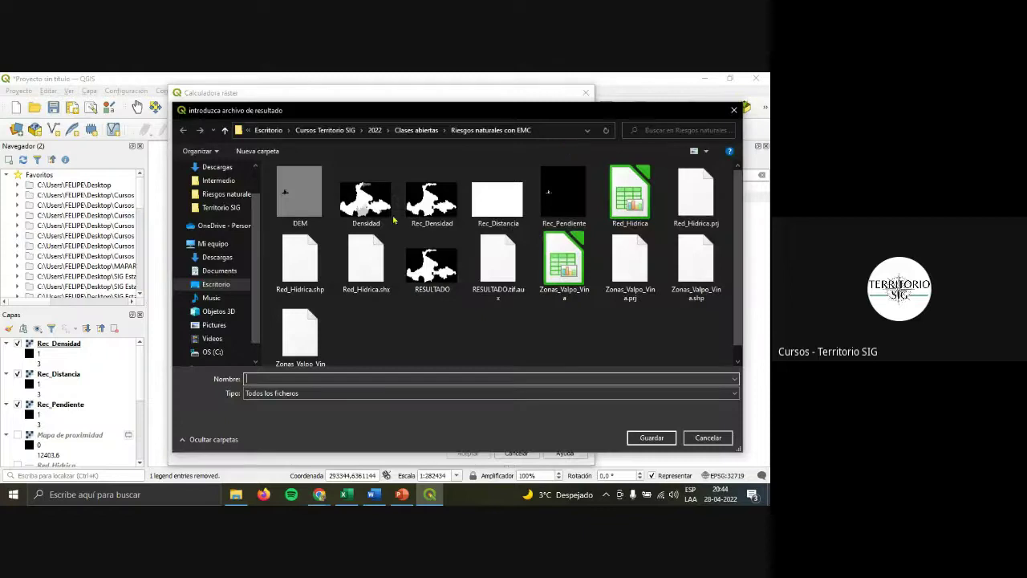
pyautogui.doubleClick(430, 272)
pyautogui.click(417, 283)
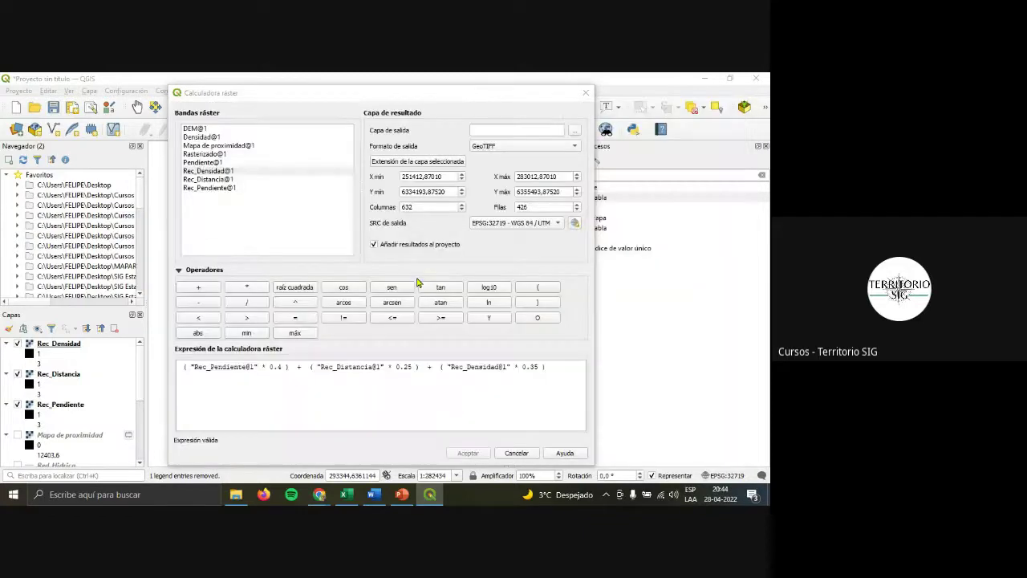
pyautogui.click(468, 455)
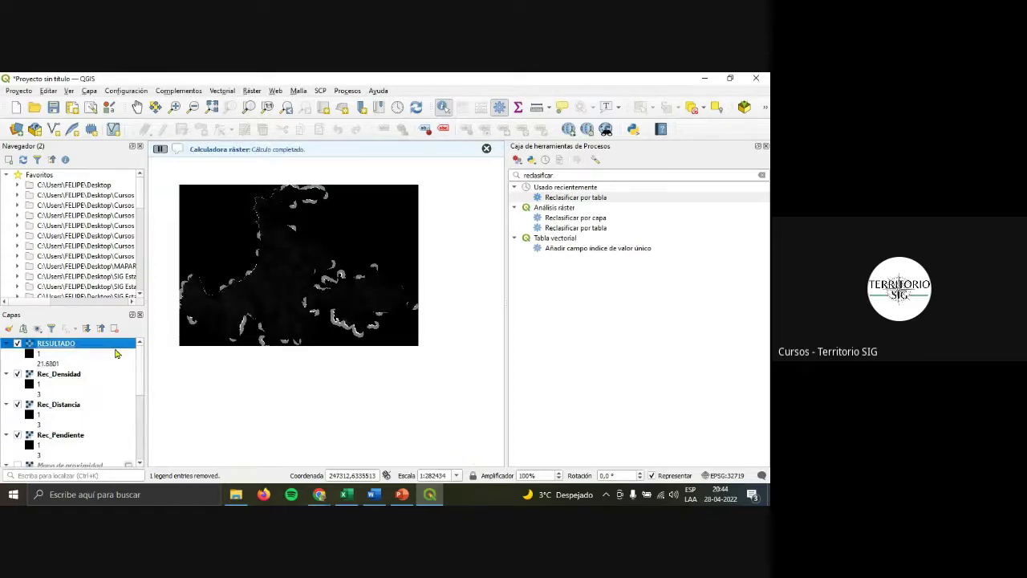
pyautogui.click(18, 375)
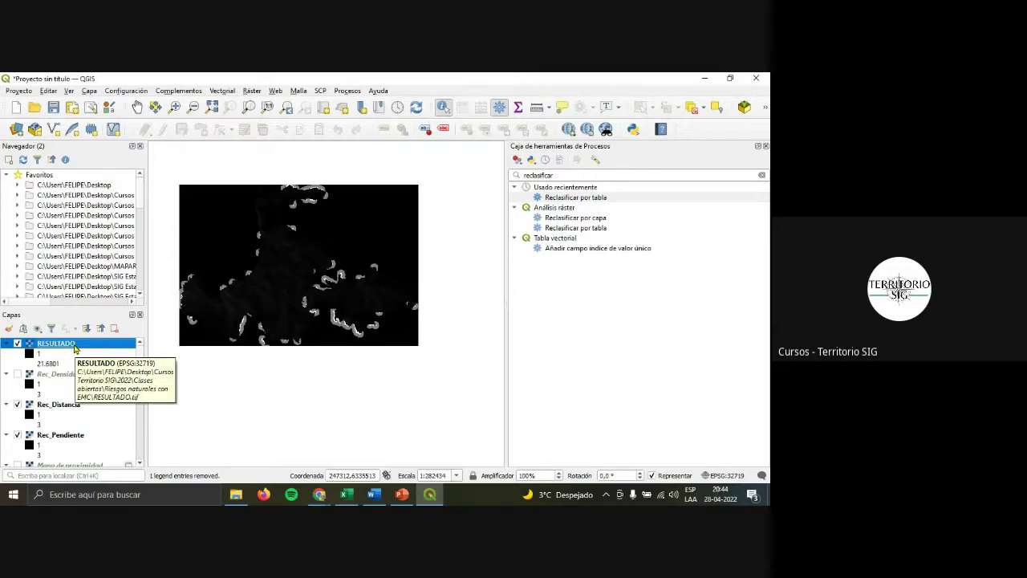
# Open the raster calculator for a new expression.
pyautogui.click(253, 92)
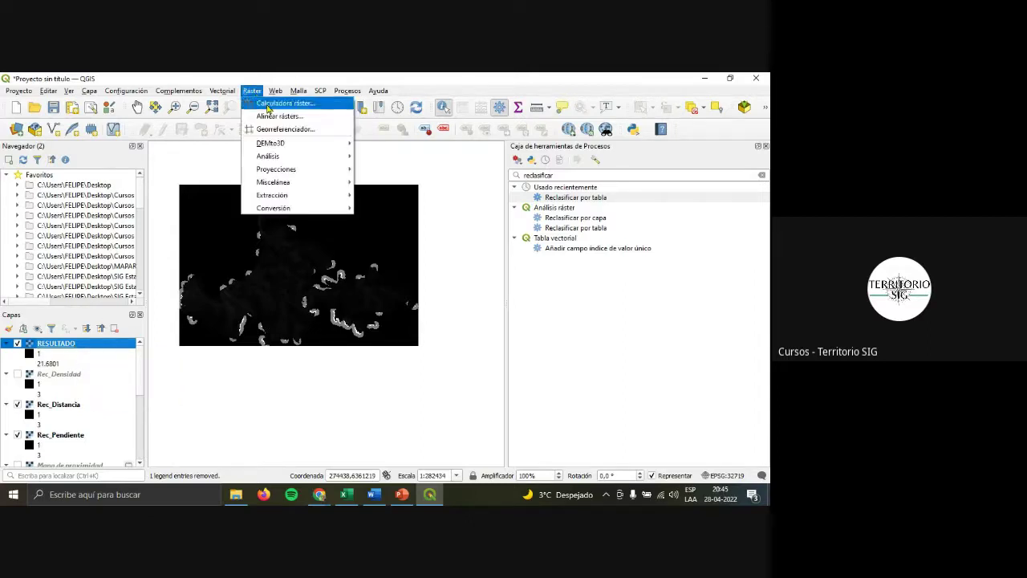
pyautogui.click(272, 101)
pyautogui.doubleClick(215, 172)
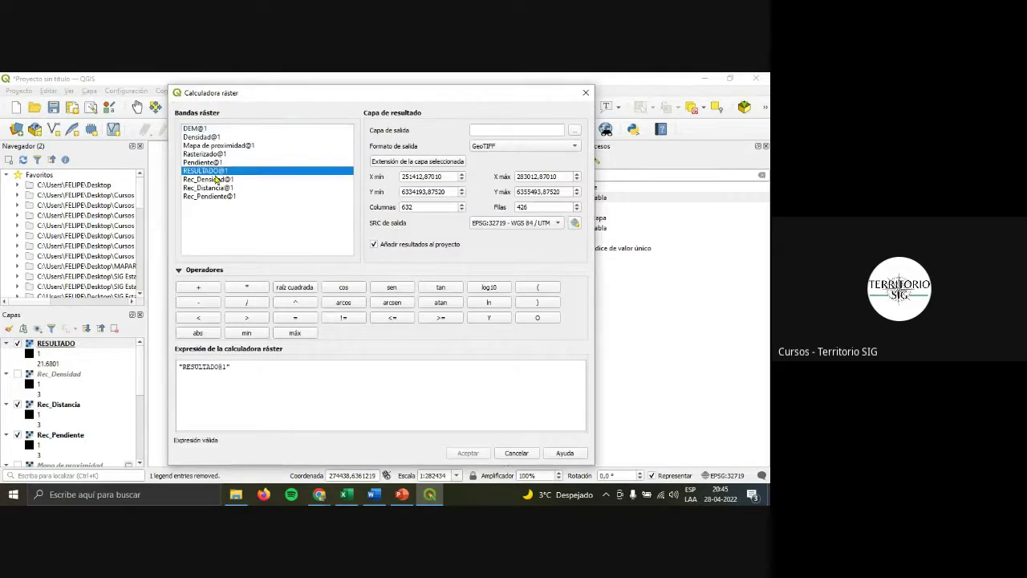
pyautogui.click(239, 289)
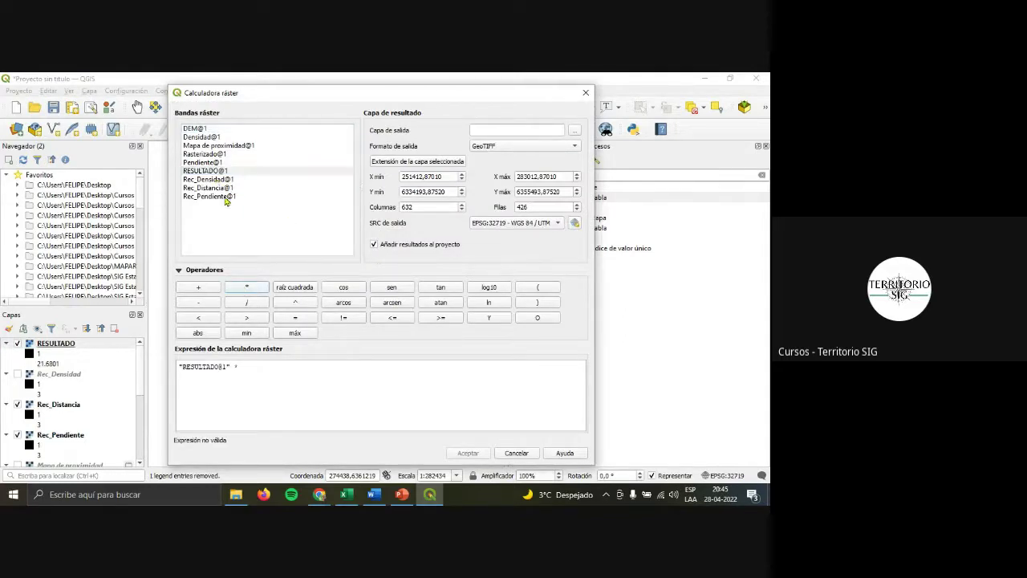
pyautogui.moveTo(273, 366); pyautogui.dragTo(132, 353)
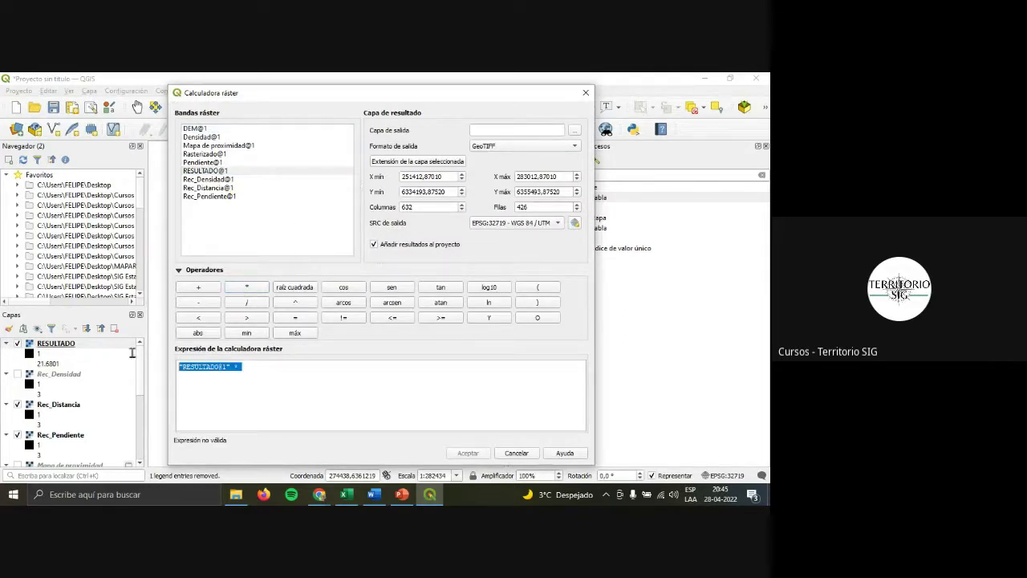
pyautogui.doubleClick(230, 180)
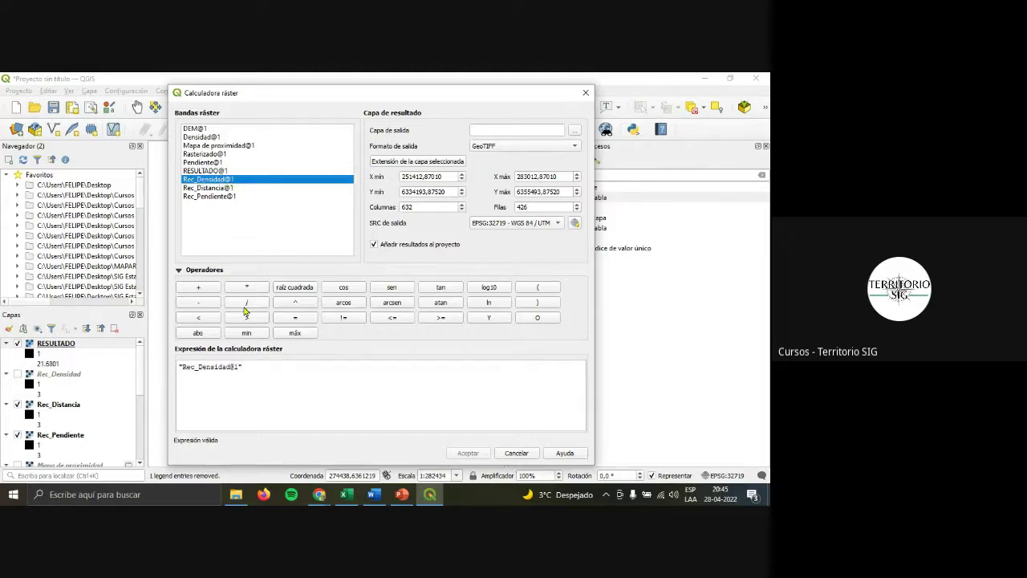
# Replace the expression with ( "Rec_Densidad@1" + "Rec_Distancia@1" + "Rec_Distancia@1" ) / 3.
pyautogui.moveTo(282, 370); pyautogui.dragTo(117, 359)
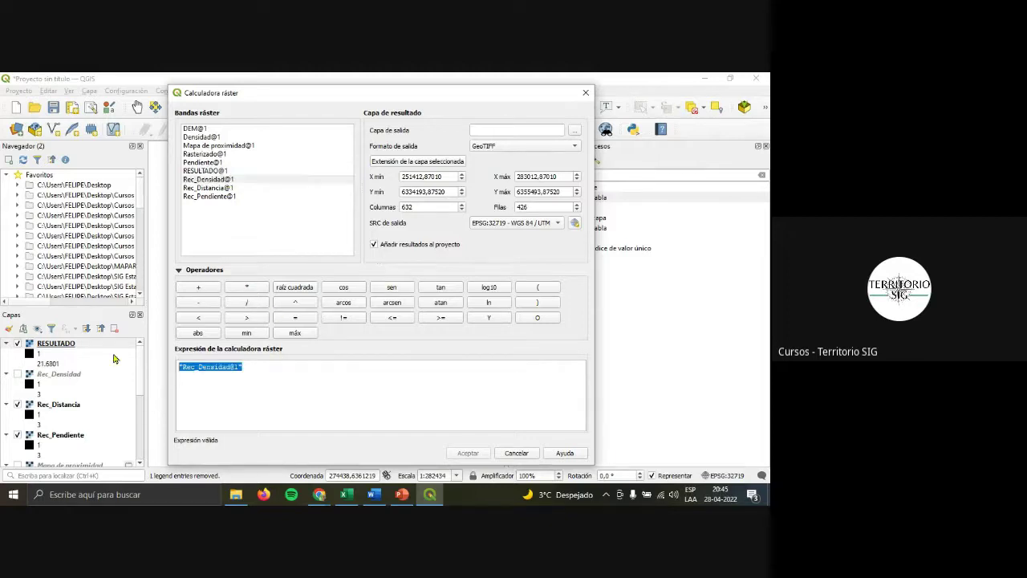
pyautogui.click(535, 286)
pyautogui.doubleClick(227, 181)
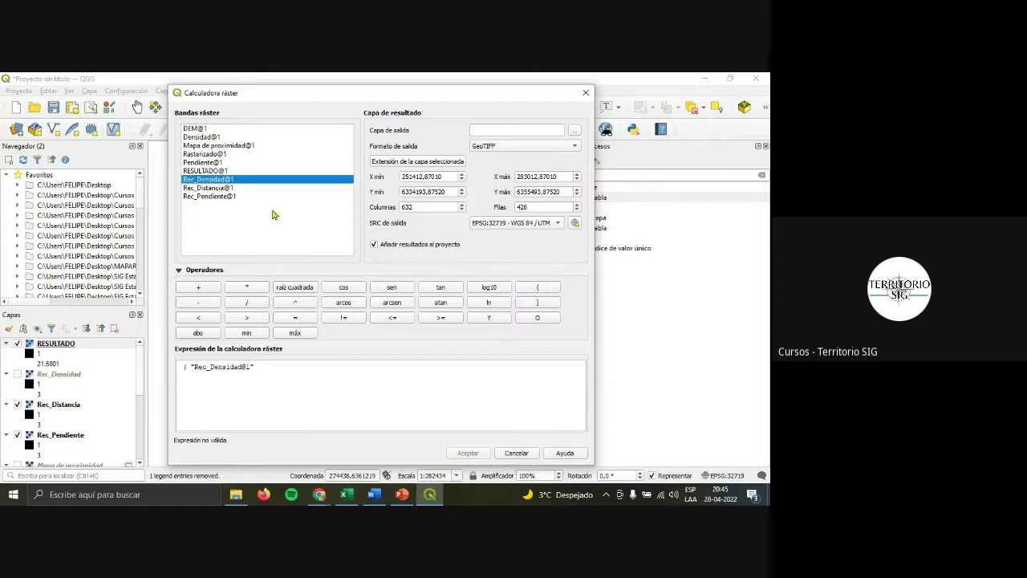
pyautogui.click(200, 287)
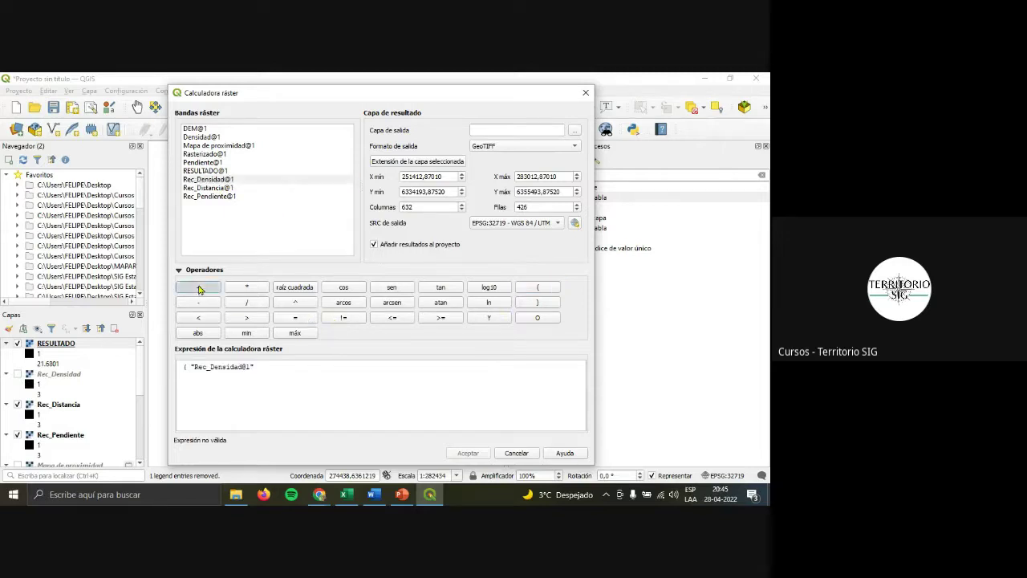
pyautogui.doubleClick(229, 188)
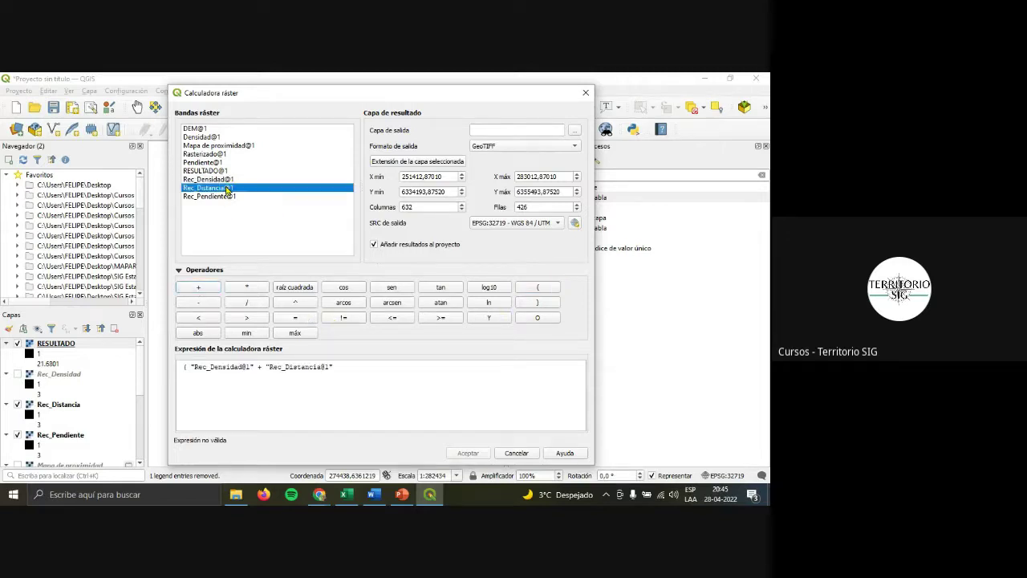
pyautogui.click(206, 289)
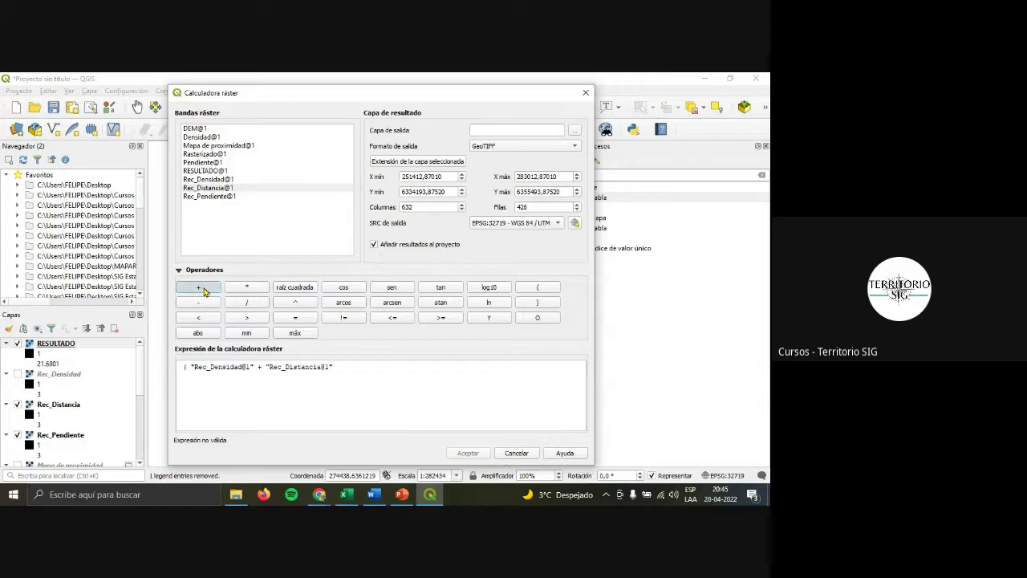
pyautogui.doubleClick(229, 188)
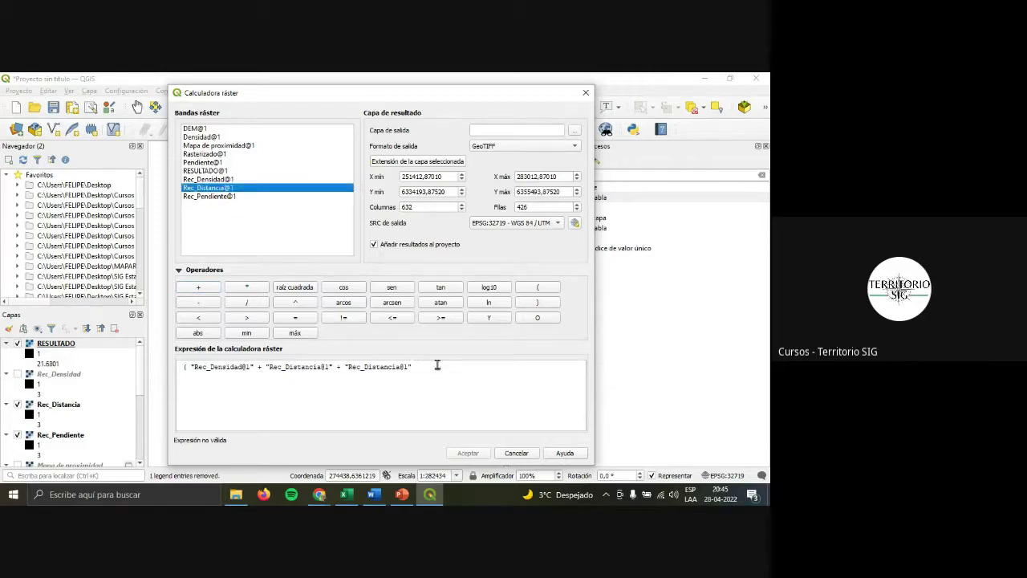
pyautogui.click(535, 303)
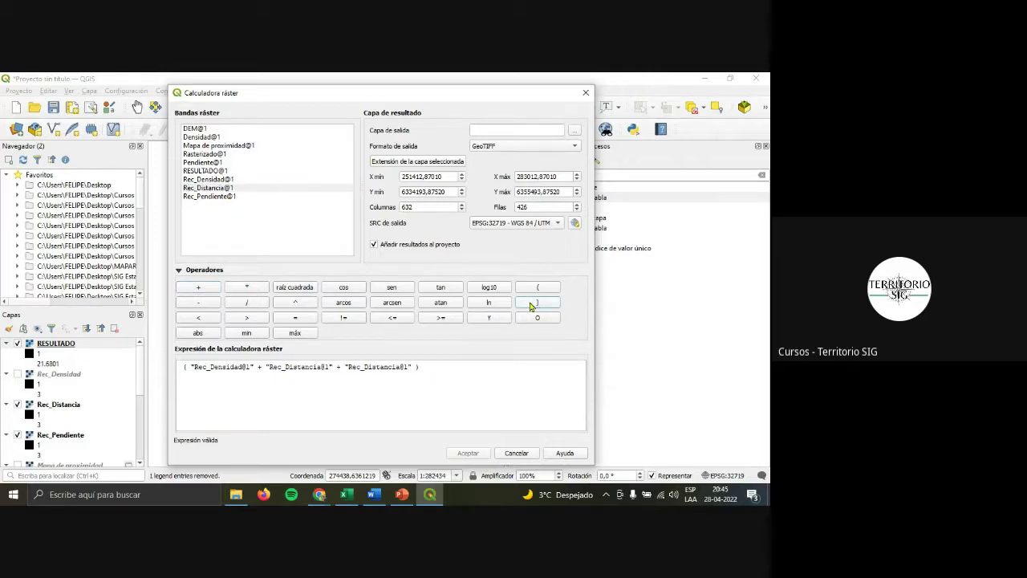
pyautogui.click(248, 304)
pyautogui.click(480, 375)
pyautogui.write('3')
# Set the output to overwrite the existing RESULTADO file and run the averaging calculation.
pyautogui.click(575, 131)
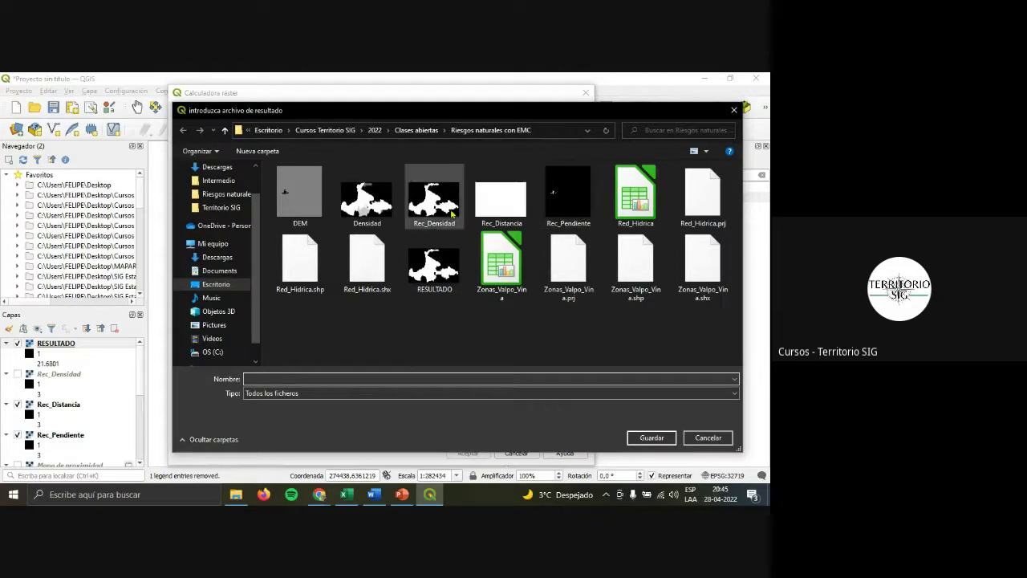
pyautogui.click(434, 265)
pyautogui.click(646, 440)
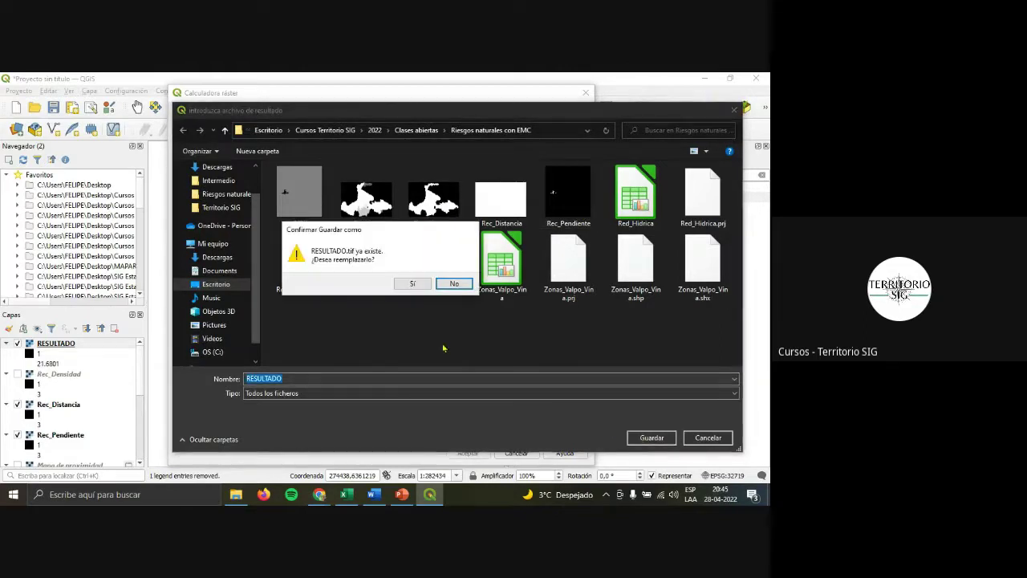
pyautogui.click(414, 286)
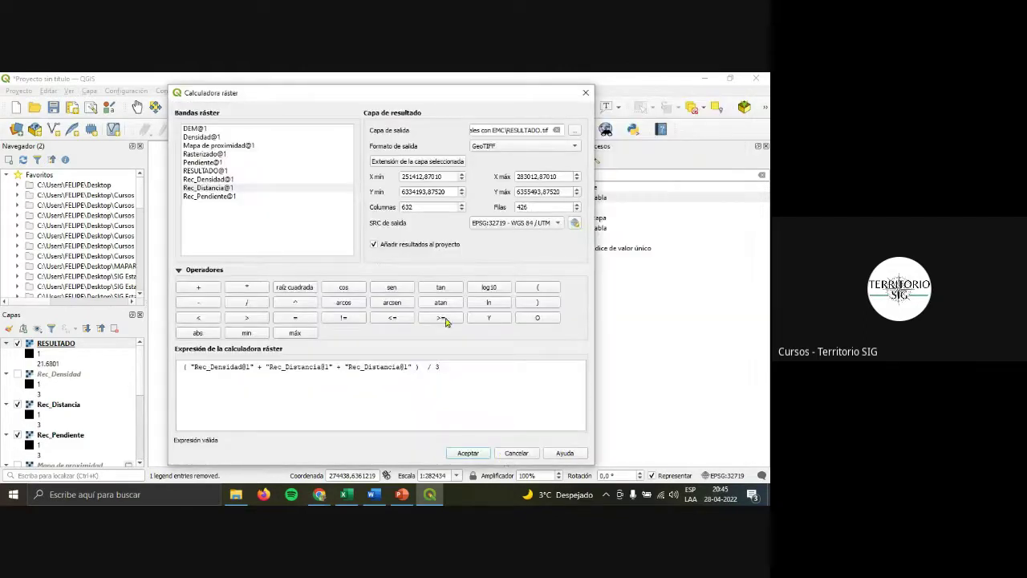
pyautogui.click(484, 454)
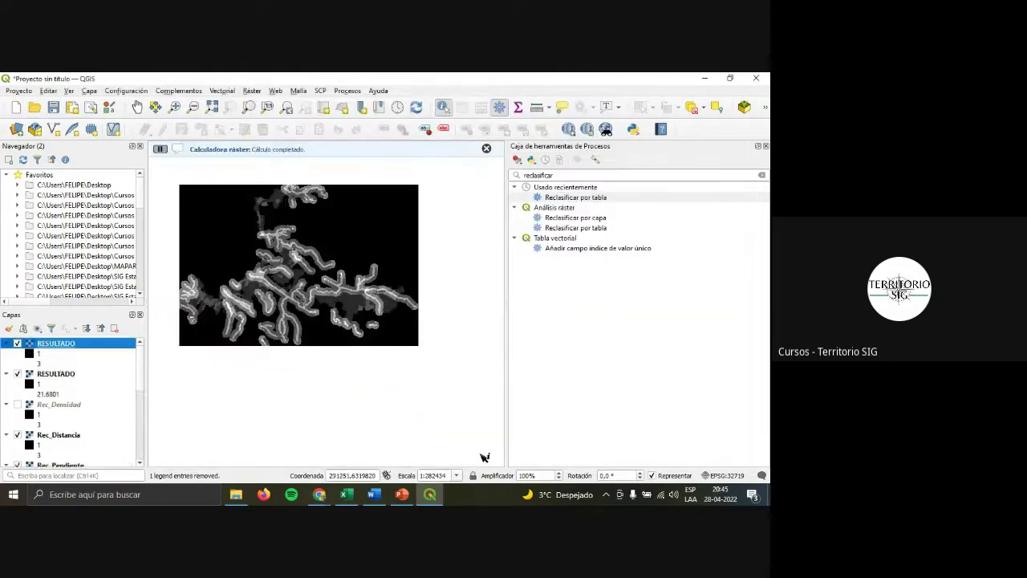
# Hide the older RESULTADO layer and the Rec_Distancia and Rec_Pendiente layers.
pyautogui.click(17, 374)
pyautogui.hotkey('ctrl', 'd')
pyautogui.scroll(-1, 55, 415)
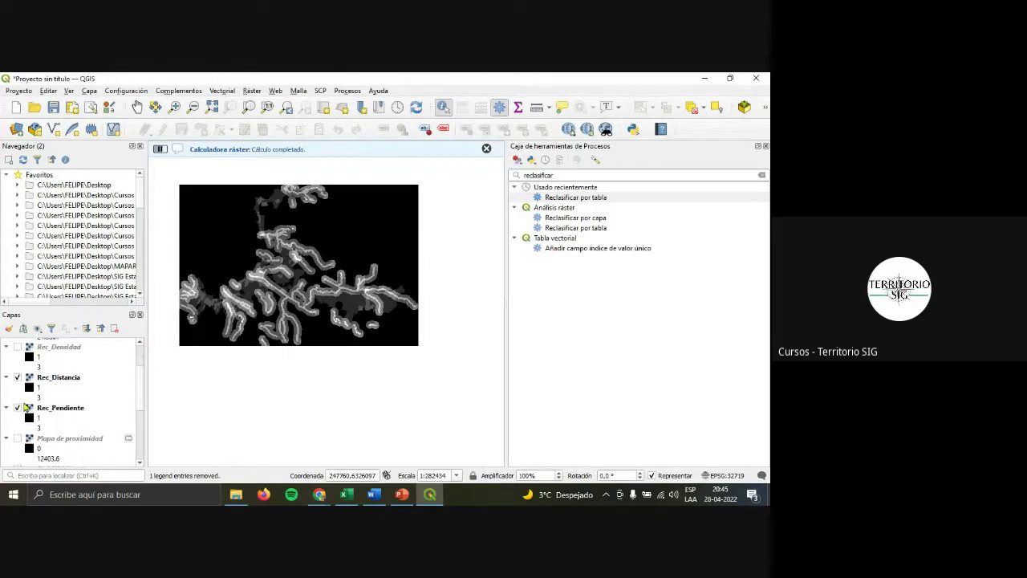
pyautogui.click(17, 378)
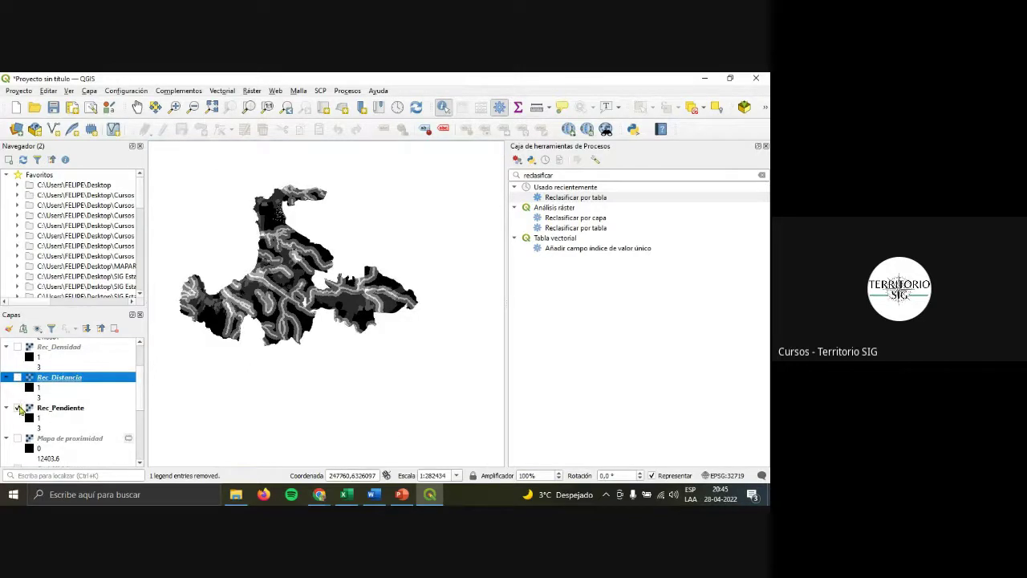
pyautogui.click(18, 408)
pyautogui.scroll(2, 122, 416)
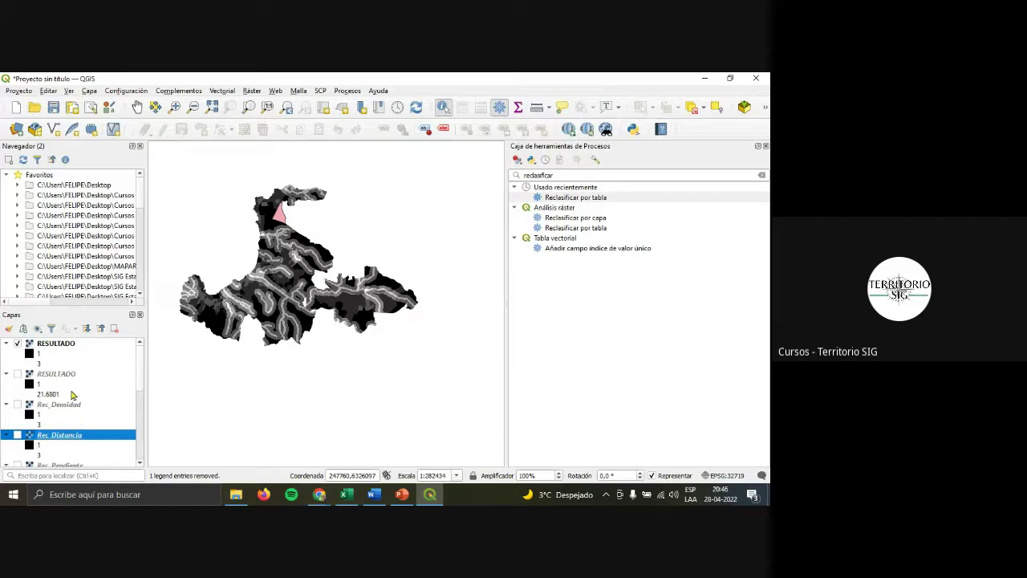
# Hide the Densidad and Zonas_Valpo_Vina layers so only the newest RESULTADO layer is shown.
pyautogui.click(69, 346)
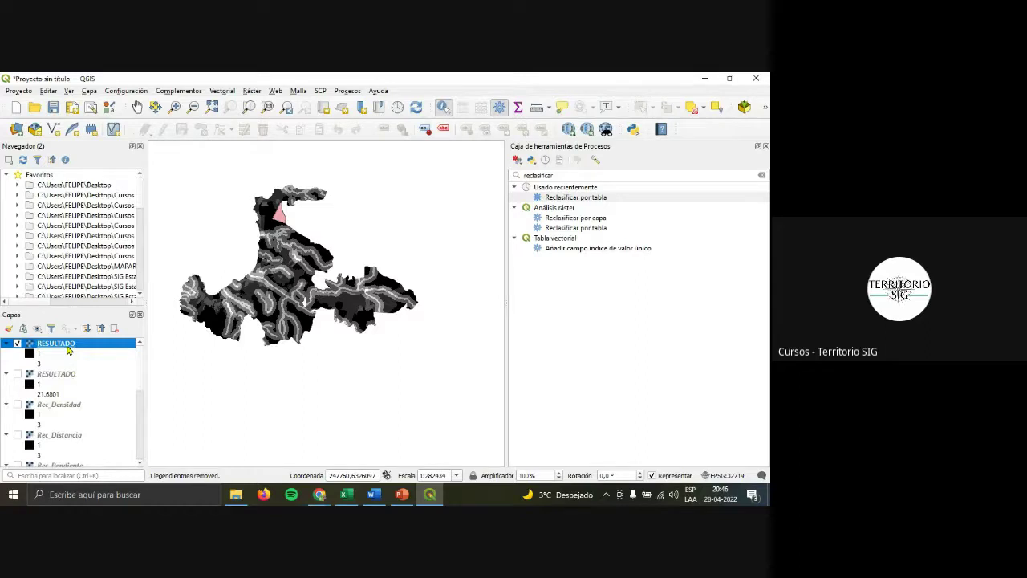
pyautogui.scroll(-5, 50, 413)
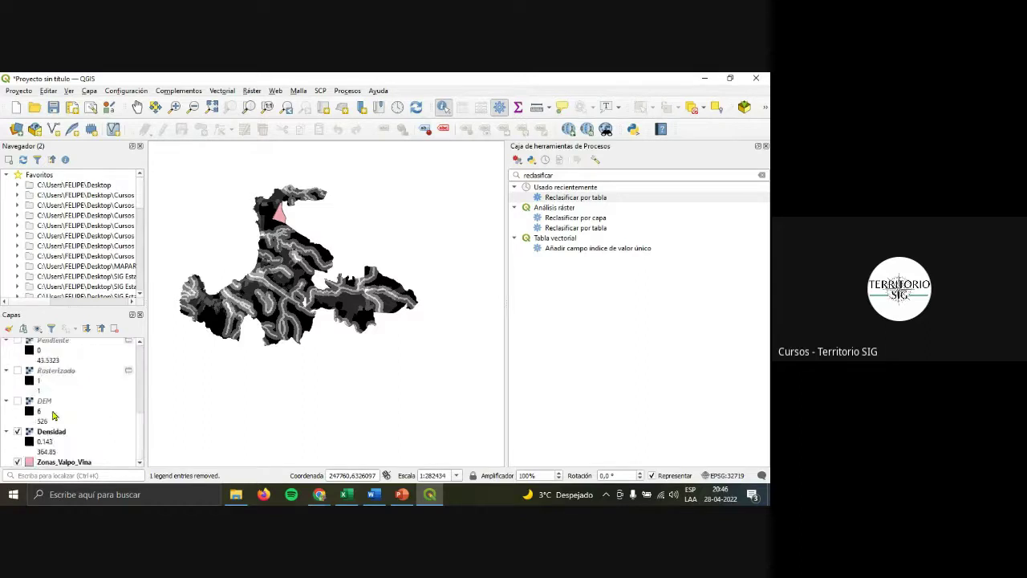
pyautogui.click(18, 432)
pyautogui.click(18, 463)
pyautogui.scroll(5, 69, 443)
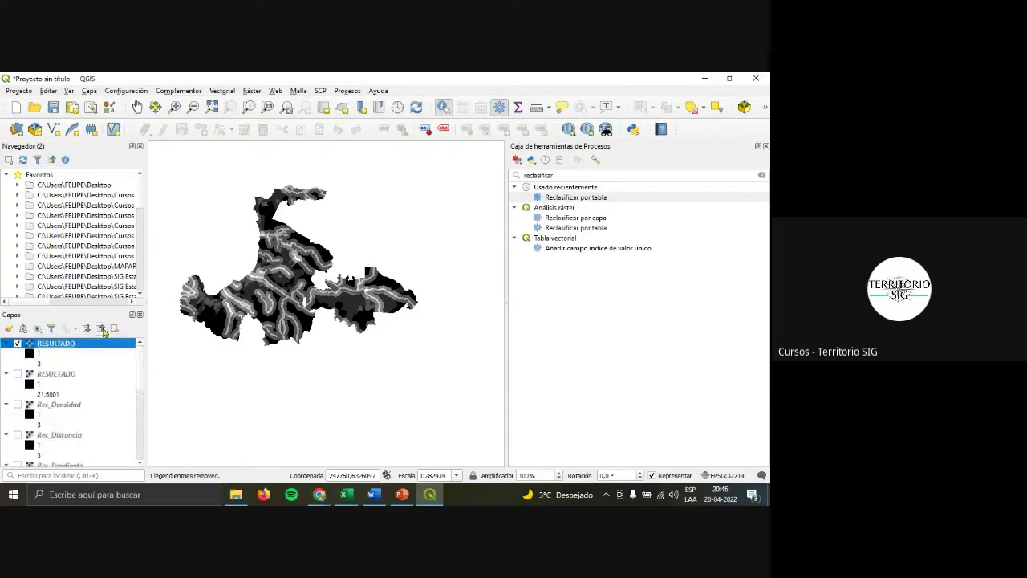
# Start a weighted expression in the raster calculator with "Rec_Pendiente@1" * 0.4 as its first term.
pyautogui.click(252, 91)
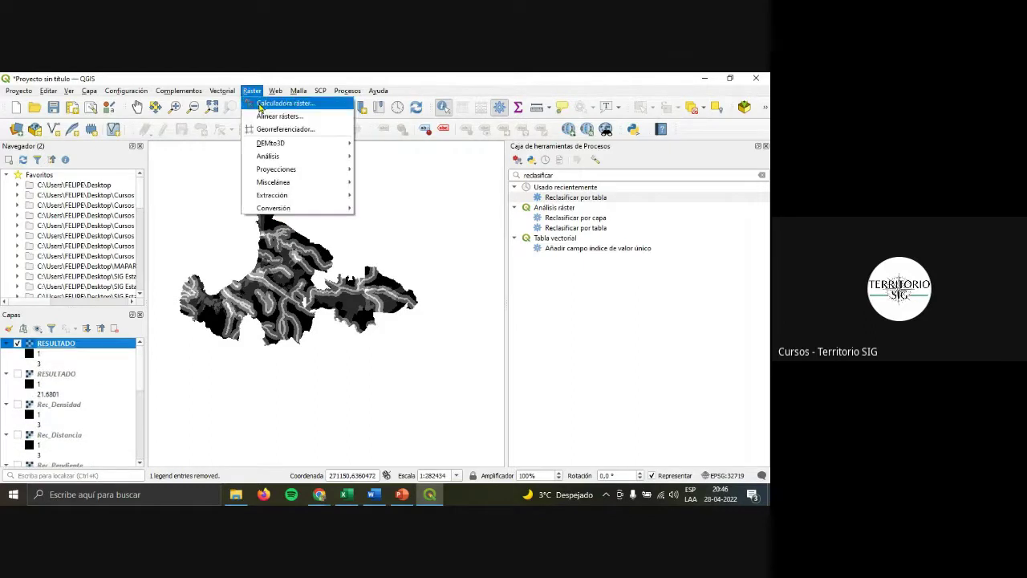
pyautogui.click(261, 105)
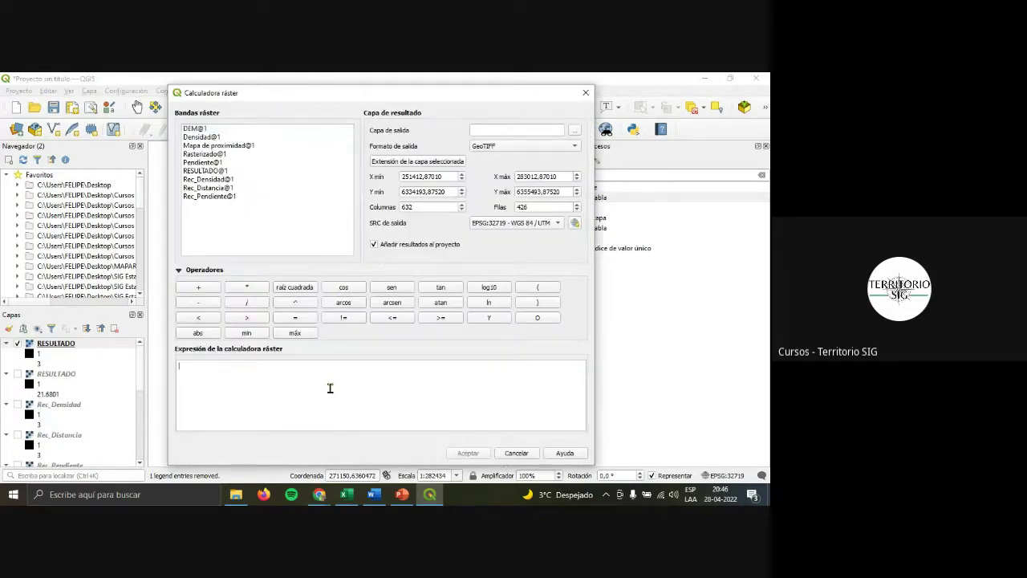
pyautogui.doubleClick(221, 199)
pyautogui.click(246, 288)
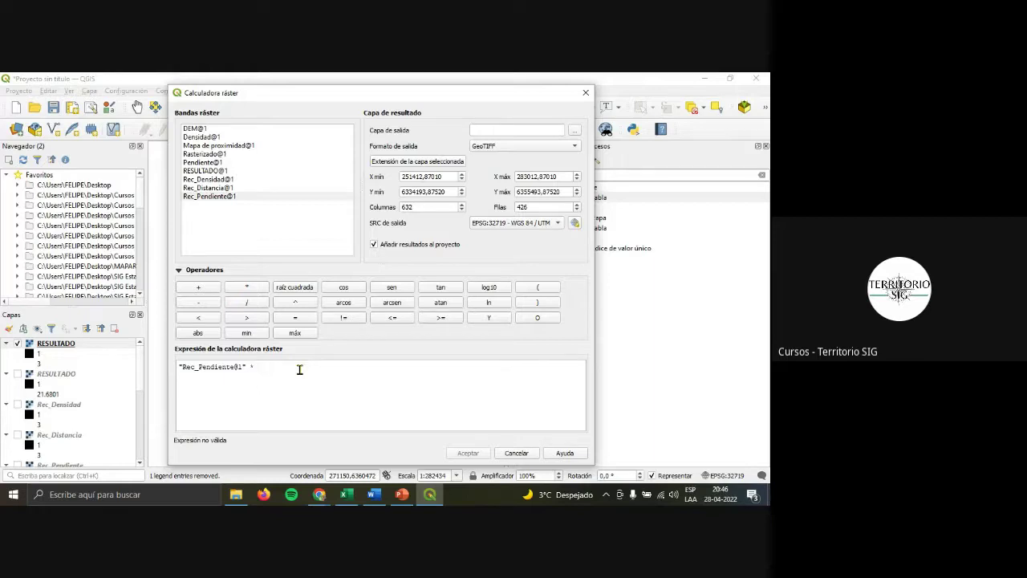
pyautogui.write('40')
pyautogui.write('0.')
pyautogui.press('BackSpace')
pyautogui.click(208, 290)
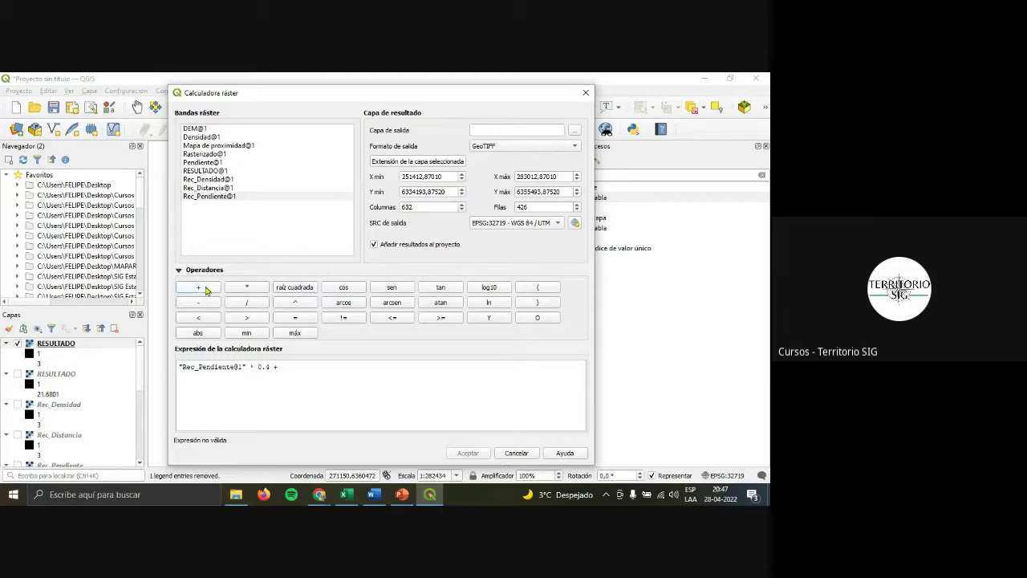
# Extend the expression with + "Rec_Distancia@1" * 0.3 + "Rec_Pendiente@1" * 0.3.
pyautogui.doubleClick(215, 189)
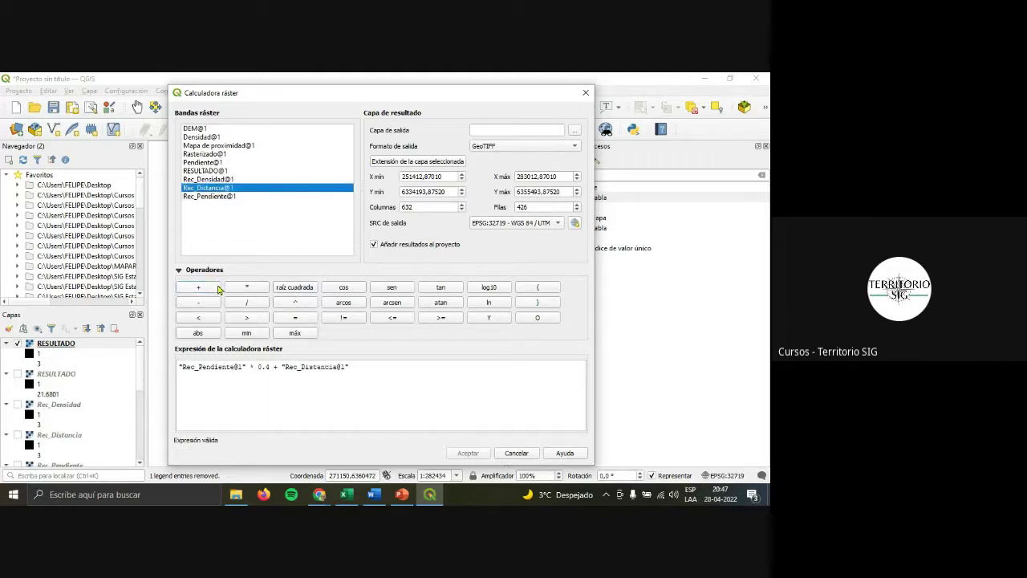
pyautogui.click(244, 289)
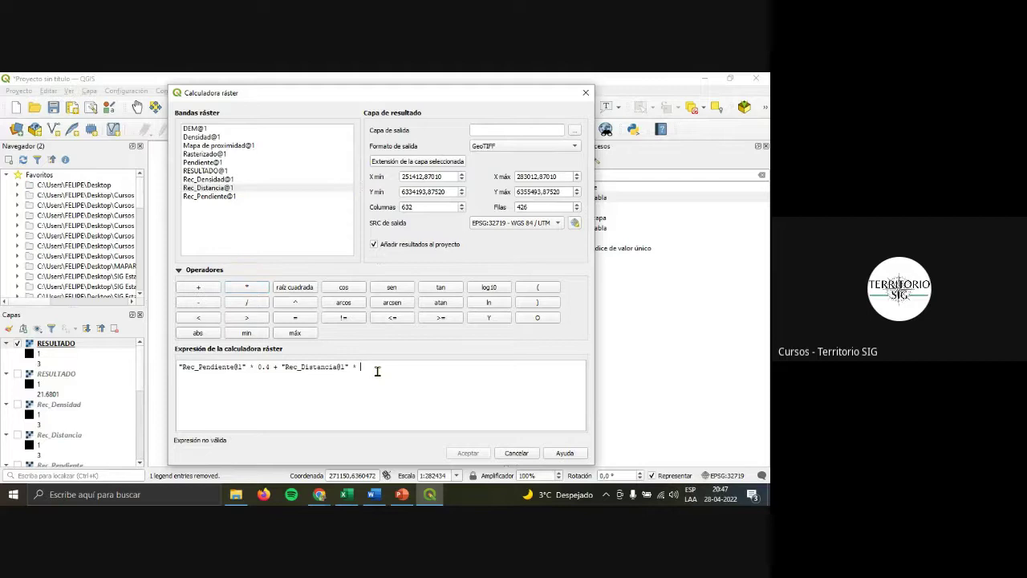
pyautogui.write('0.3')
pyautogui.click(199, 287)
pyautogui.doubleClick(221, 197)
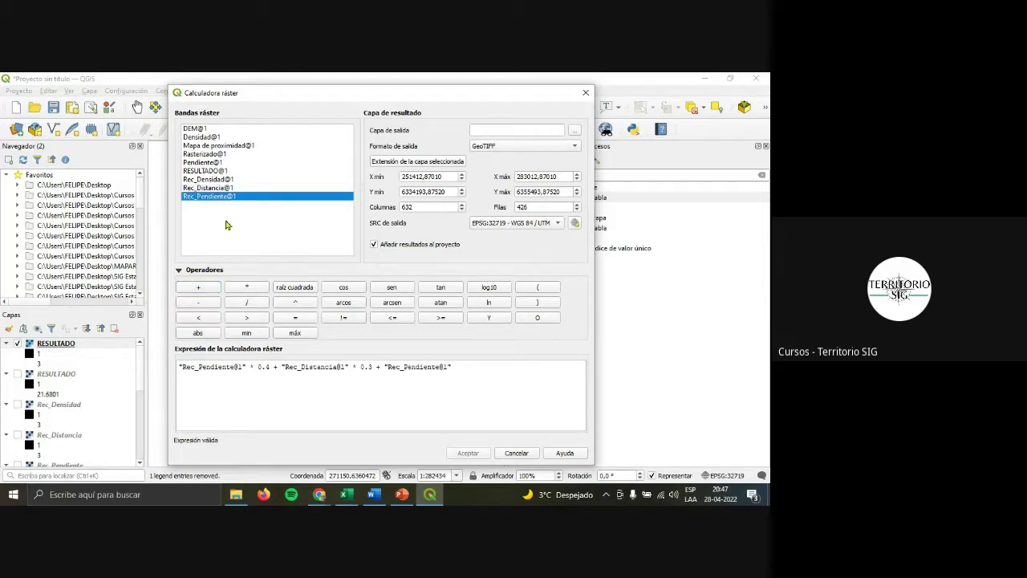
pyautogui.click(240, 289)
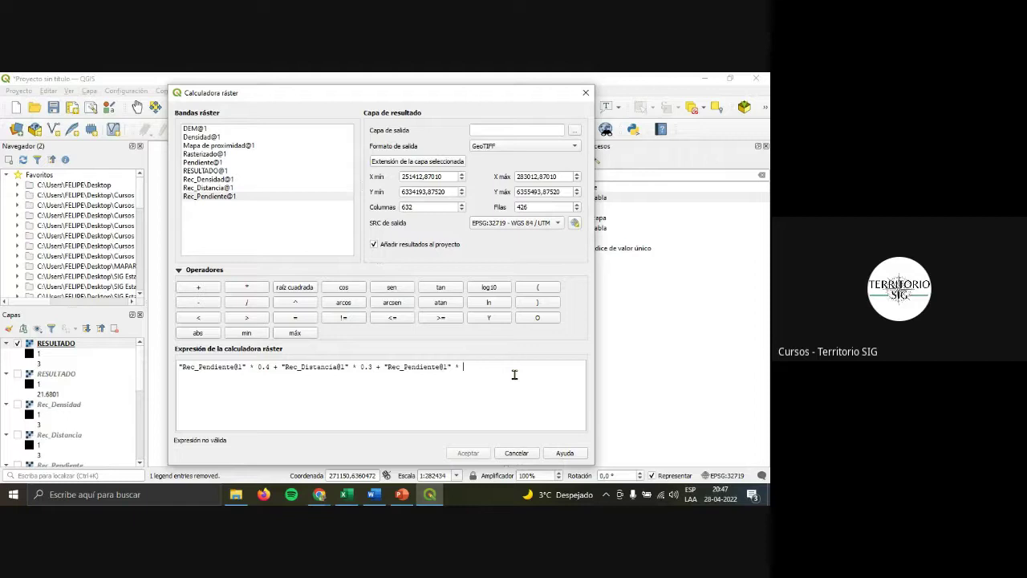
pyautogui.write('0.3')
# Set the output file to RESULTADO2.tif in the Riesgos naturales con EMC folder and run the weighted calculation.
pyautogui.click(577, 131)
pyautogui.click(434, 265)
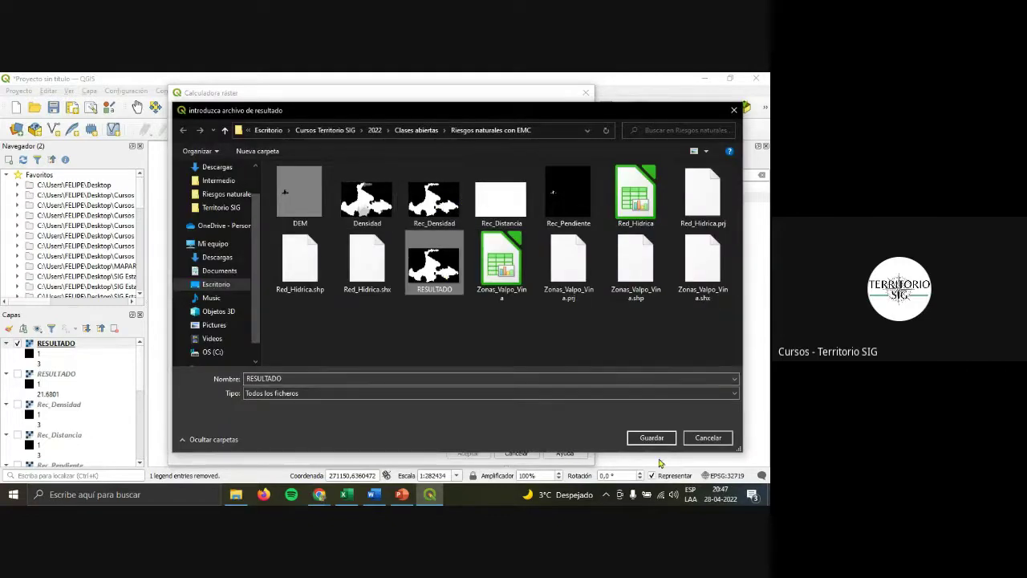
pyautogui.click(652, 437)
pyautogui.click(424, 282)
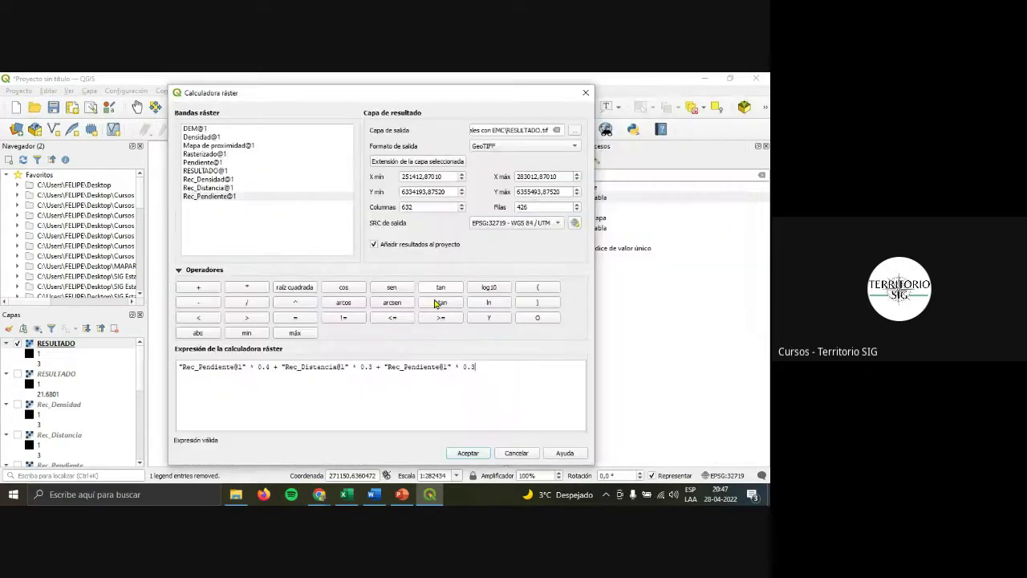
pyautogui.click(541, 130)
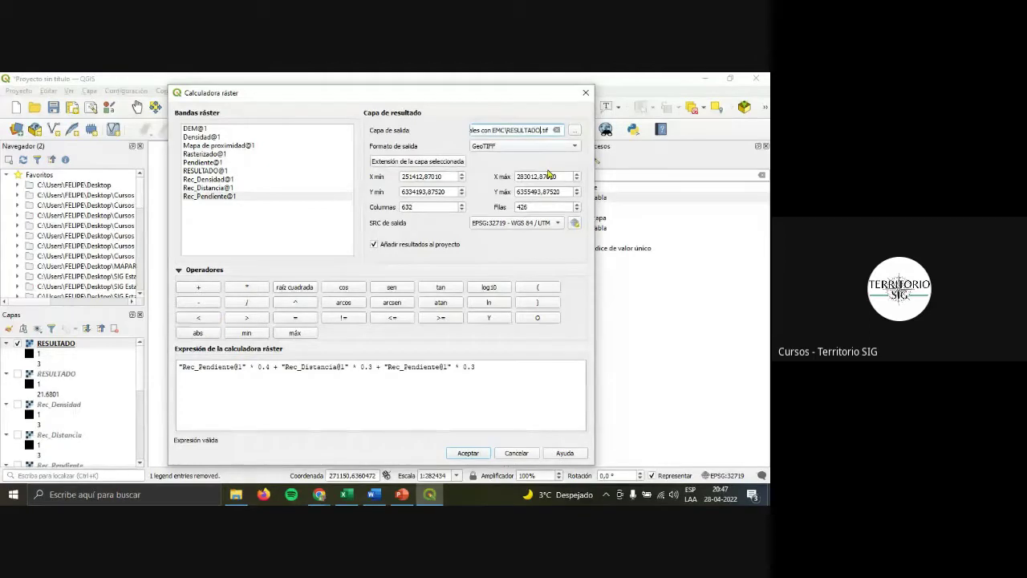
pyautogui.write('2')
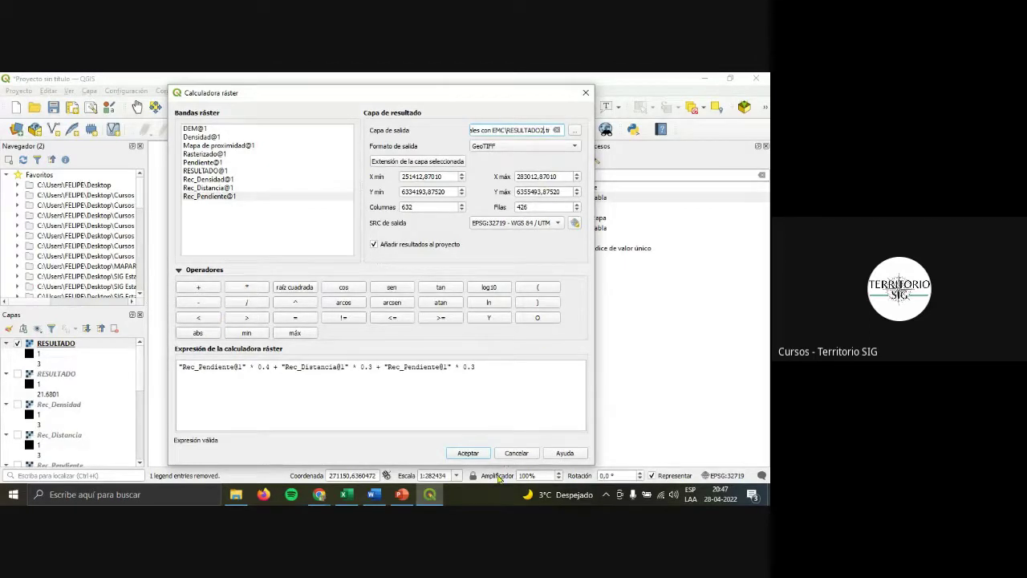
pyautogui.click(480, 454)
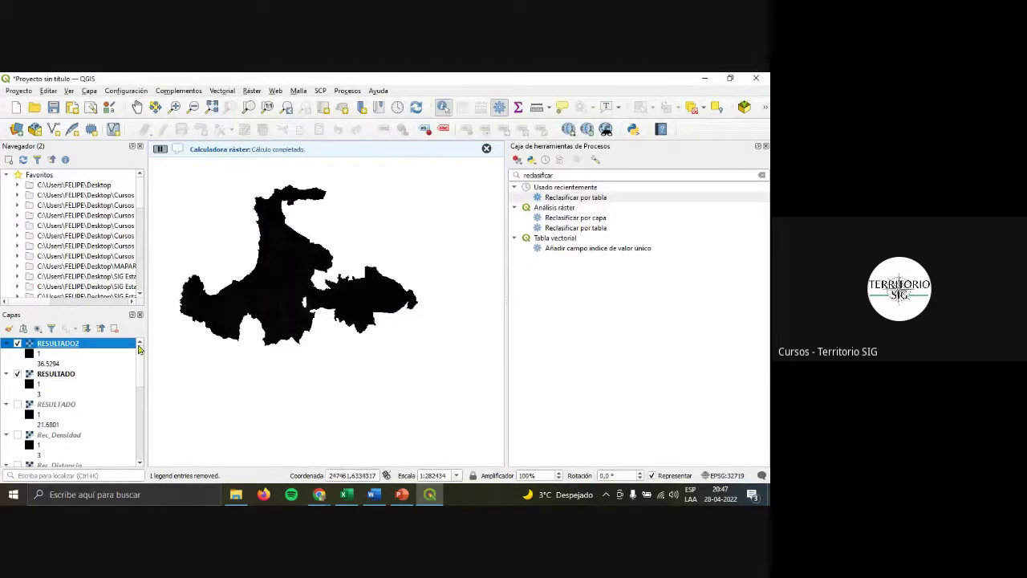
# Remove the RESULTADO2 layer from the project.
pyautogui.rightClick(78, 343)
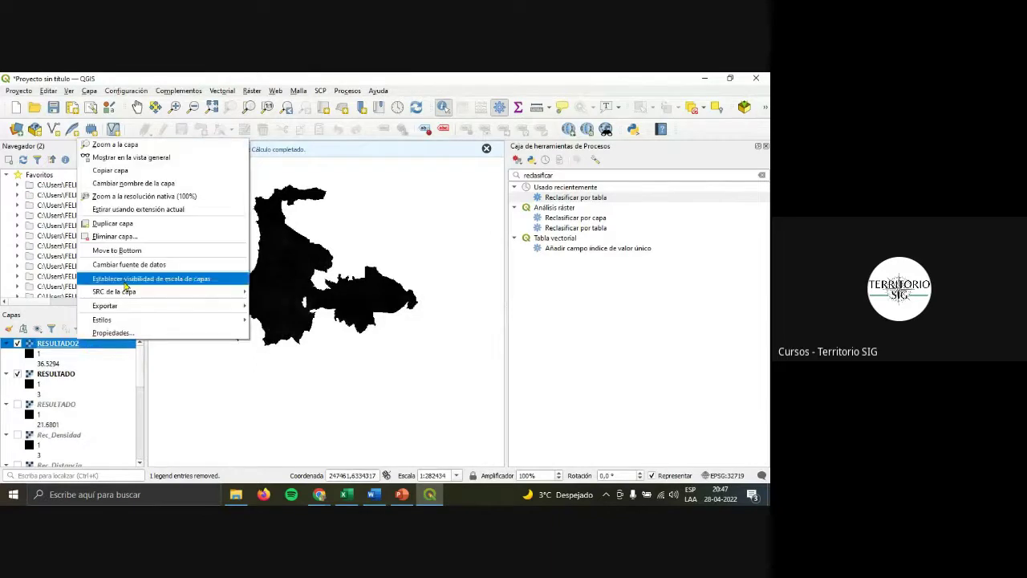
pyautogui.click(114, 236)
pyautogui.click(371, 296)
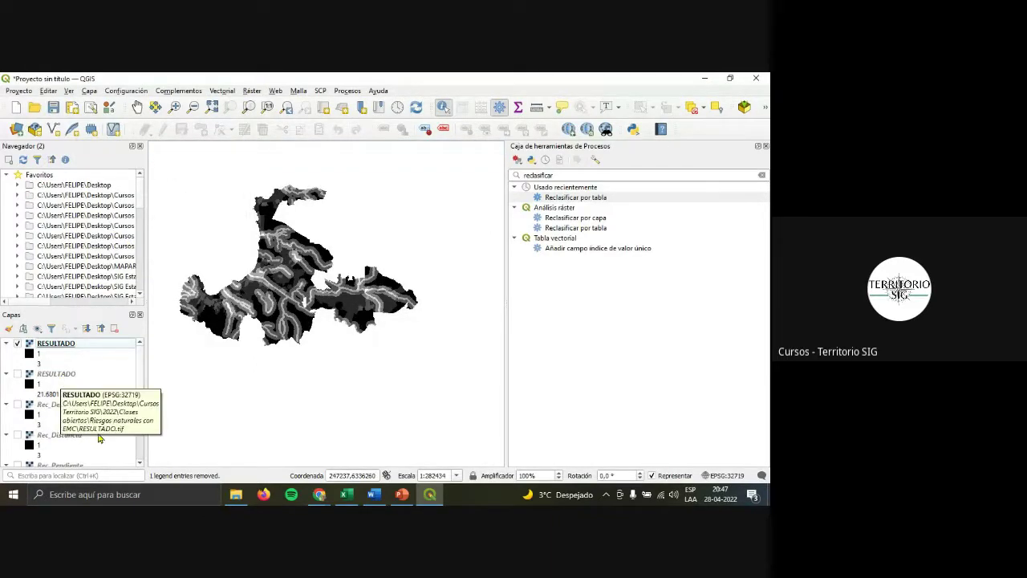
# Style the visible RESULTADO layer as single-band pseudocolor with the red-to-green color ramp, linear interpolation and a range of 1 to 3.
pyautogui.click(80, 352)
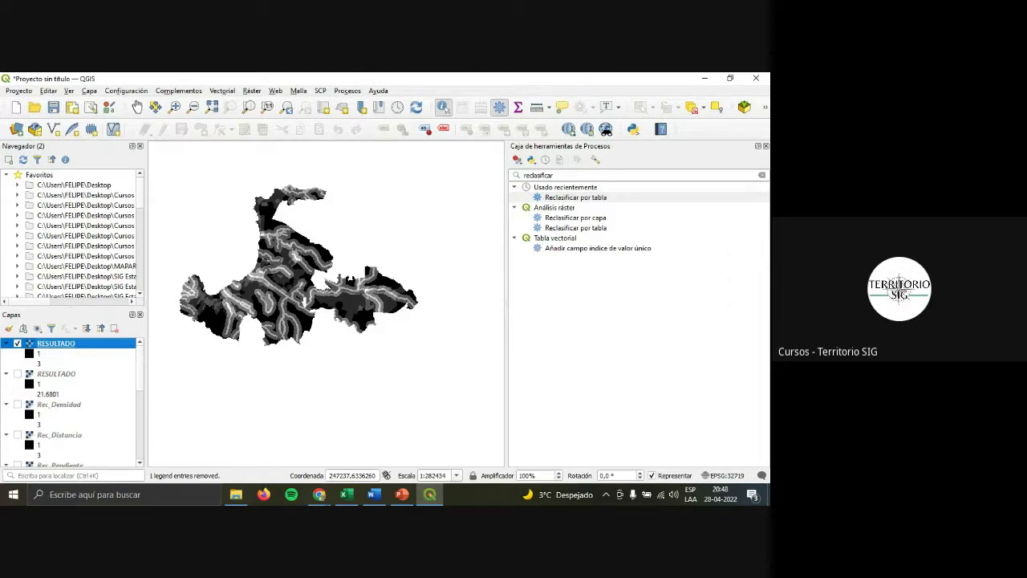
pyautogui.rightClick(71, 347)
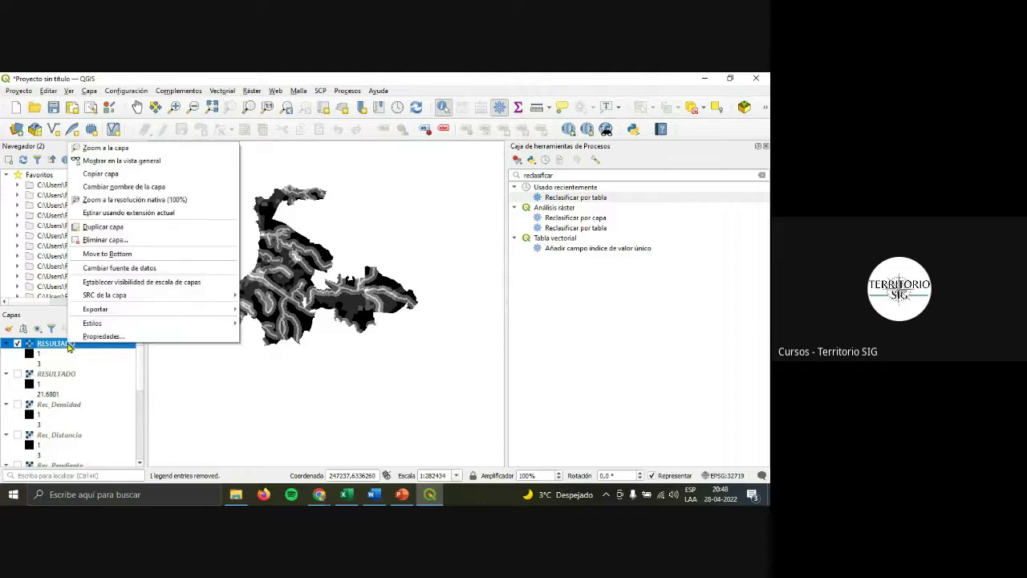
pyautogui.click(104, 148)
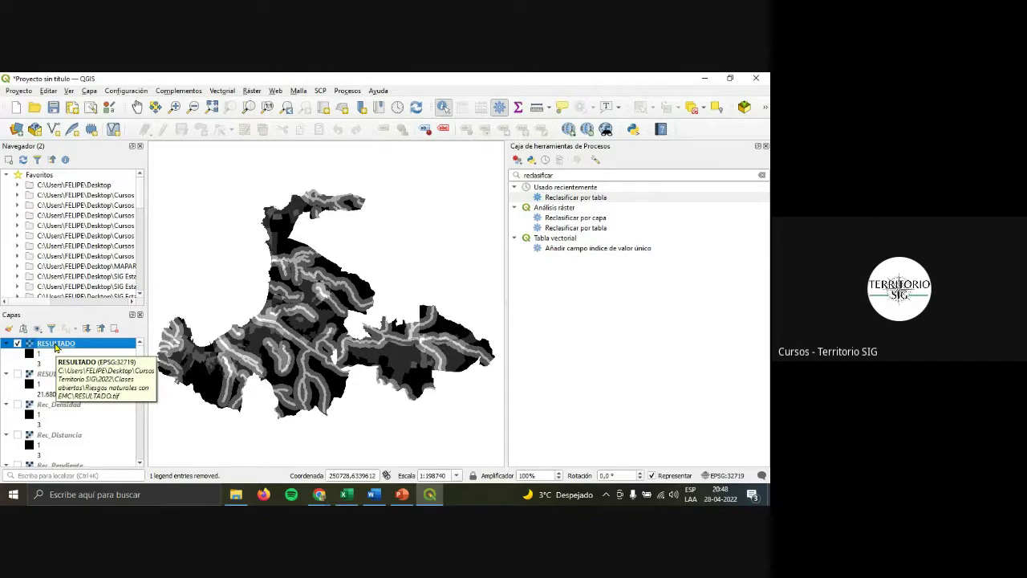
pyautogui.doubleClick(55, 347)
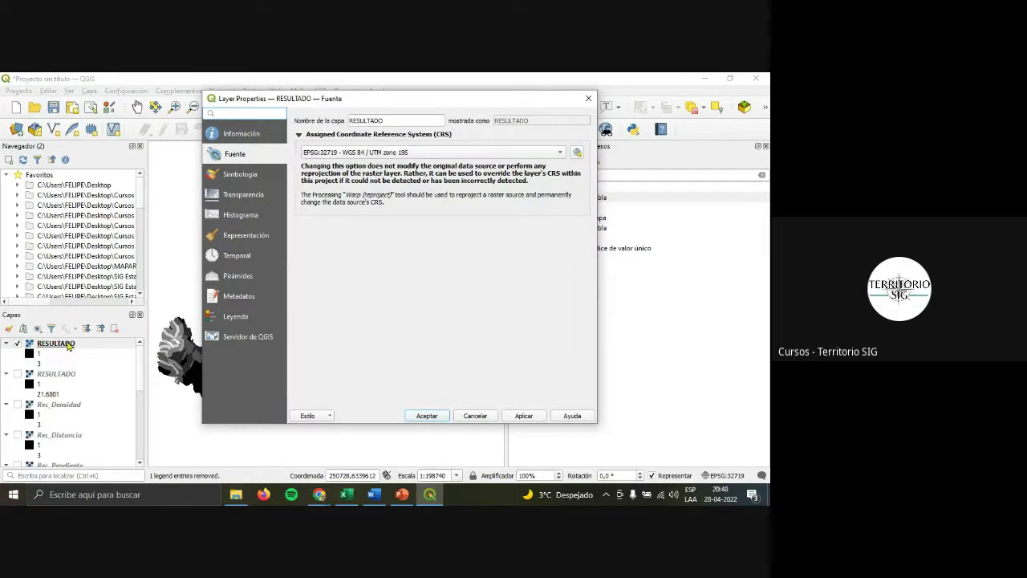
pyautogui.click(249, 177)
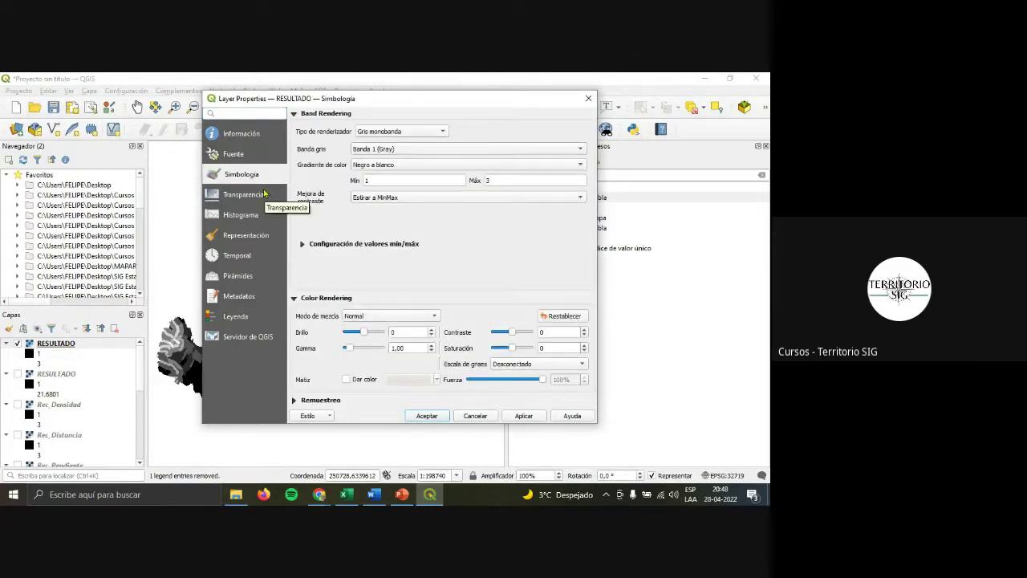
pyautogui.click(433, 132)
pyautogui.click(441, 142)
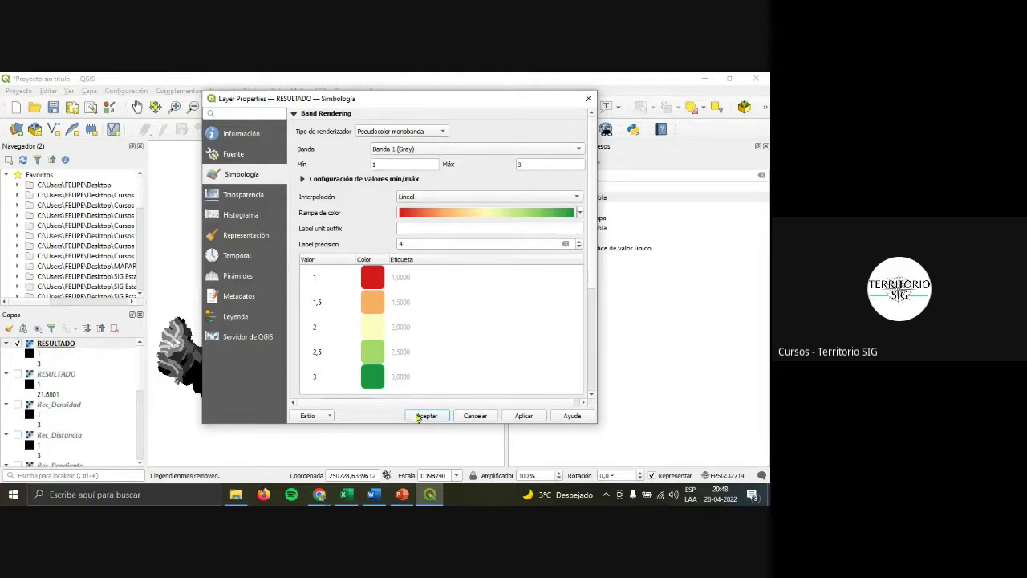
pyautogui.click(422, 416)
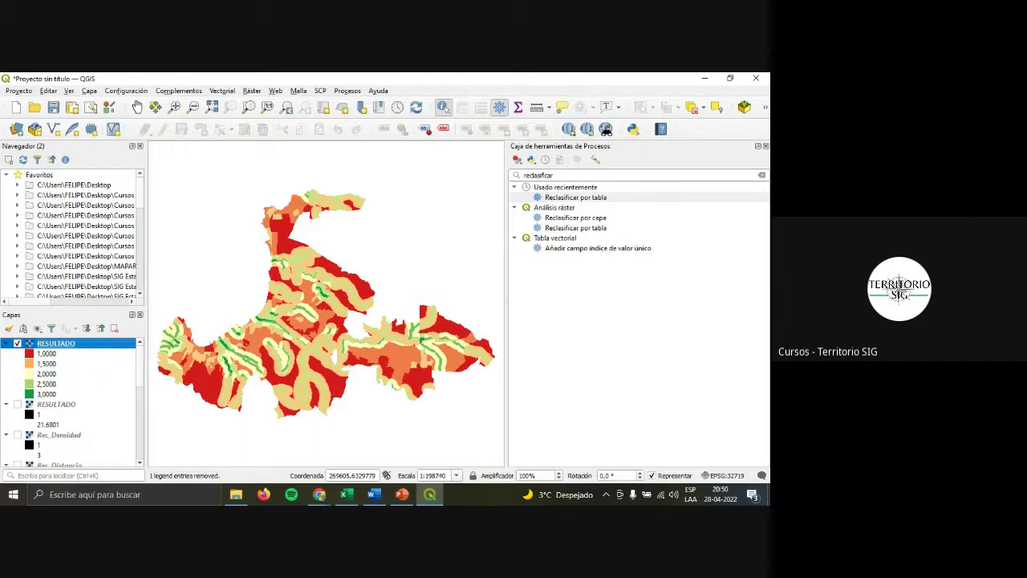
# Switch to the Chrome browser.
pyautogui.hotkey('alt', 'Tab')
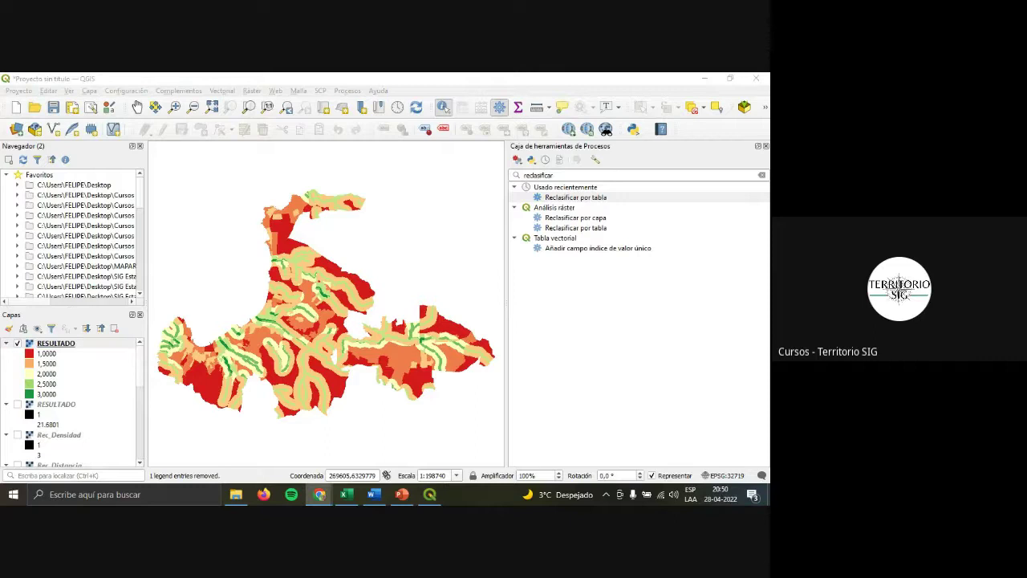